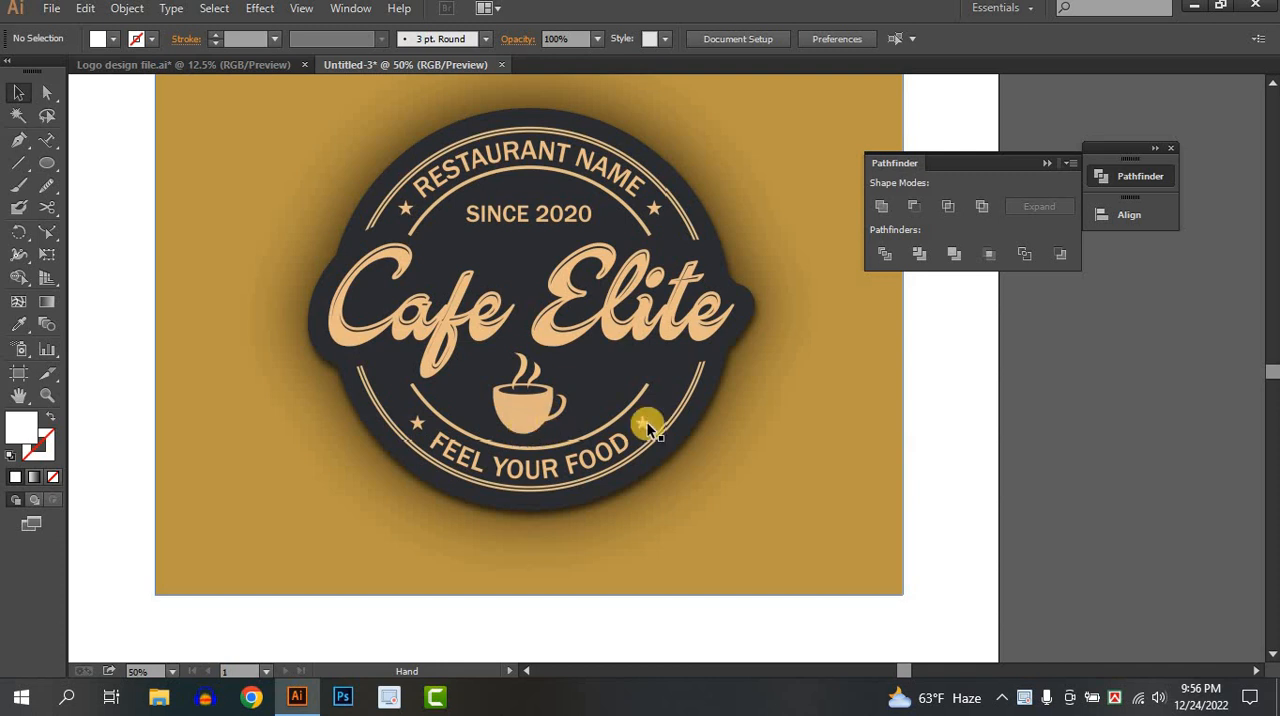
Collapse the Pathfinder panel and move the reference logo image off the artboard into the empty space beside it.
scroll(500, 187, up, 2)
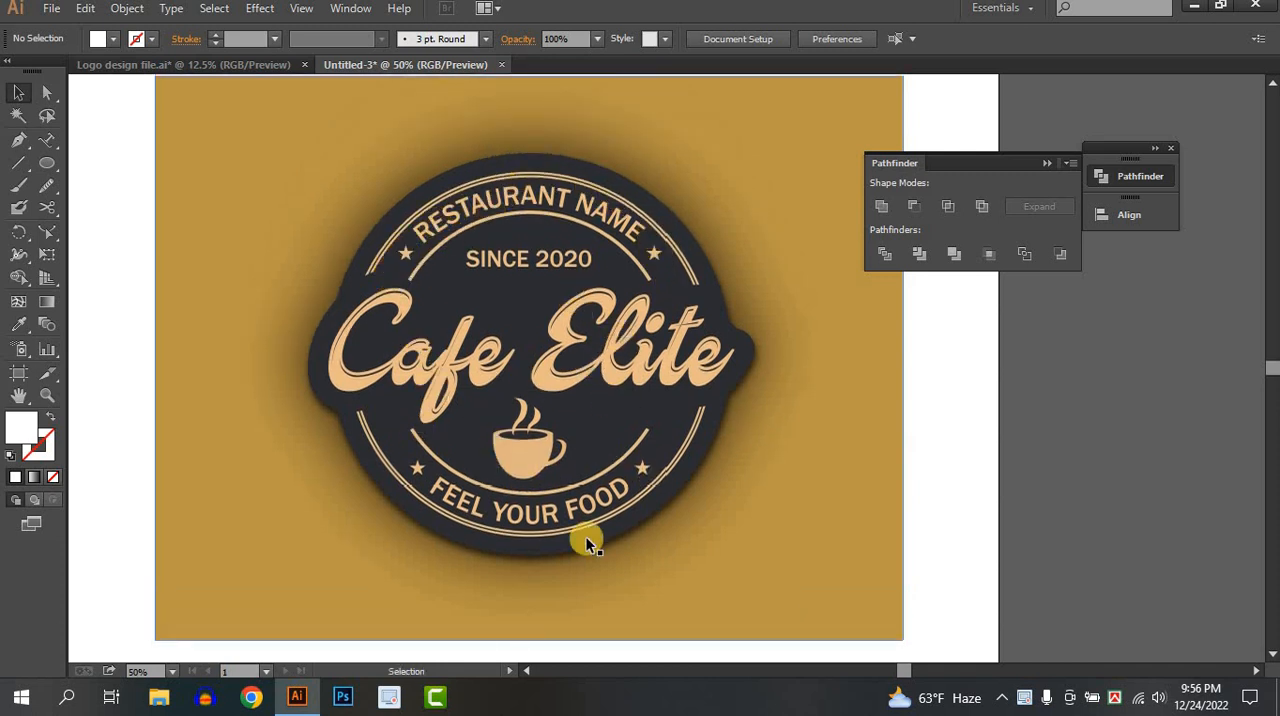
scroll(636, 417, down, 1)
drag(817, 475, 815, 447)
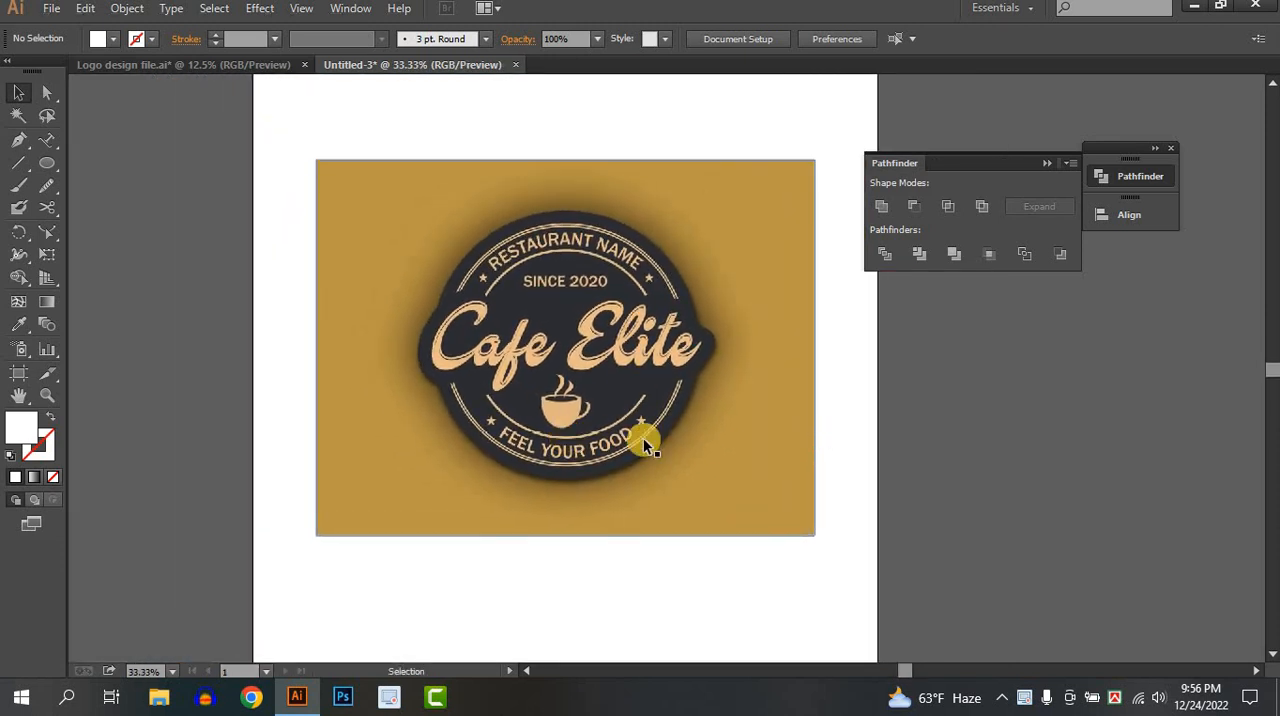
scroll(674, 411, down, 1)
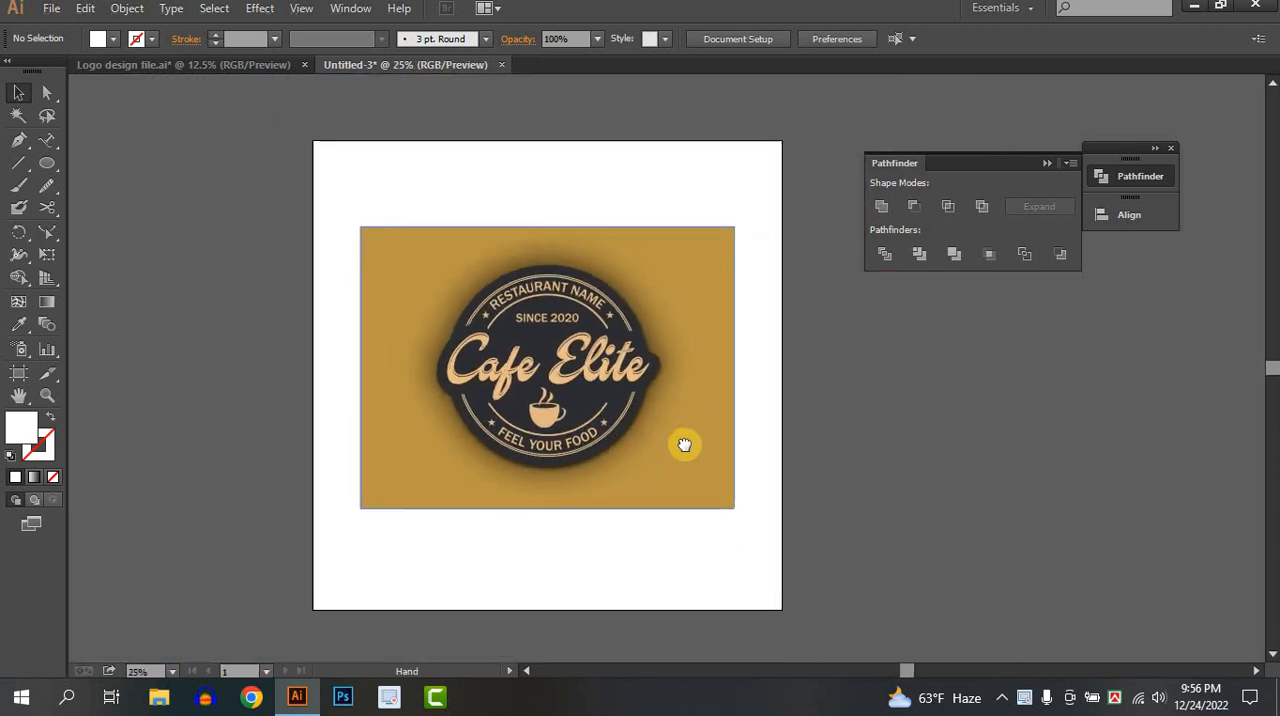
click(1043, 166)
drag(821, 467, 804, 407)
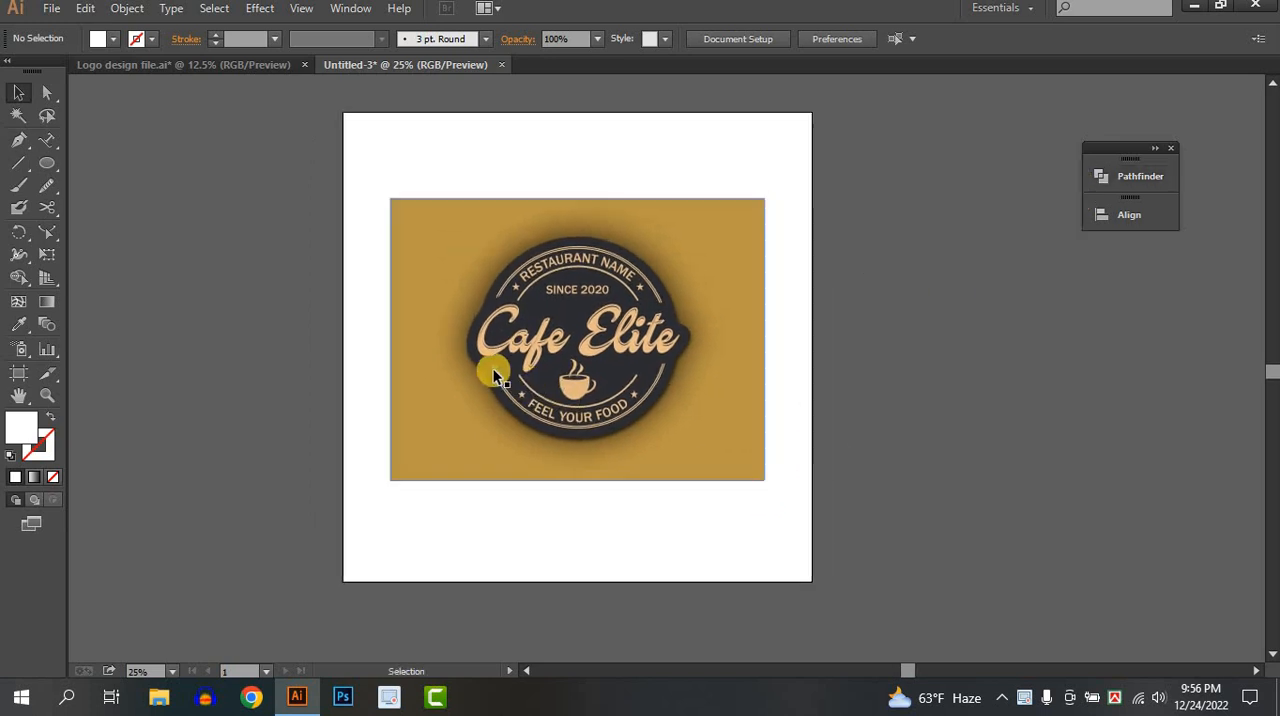
drag(494, 371, 912, 359)
click(499, 345)
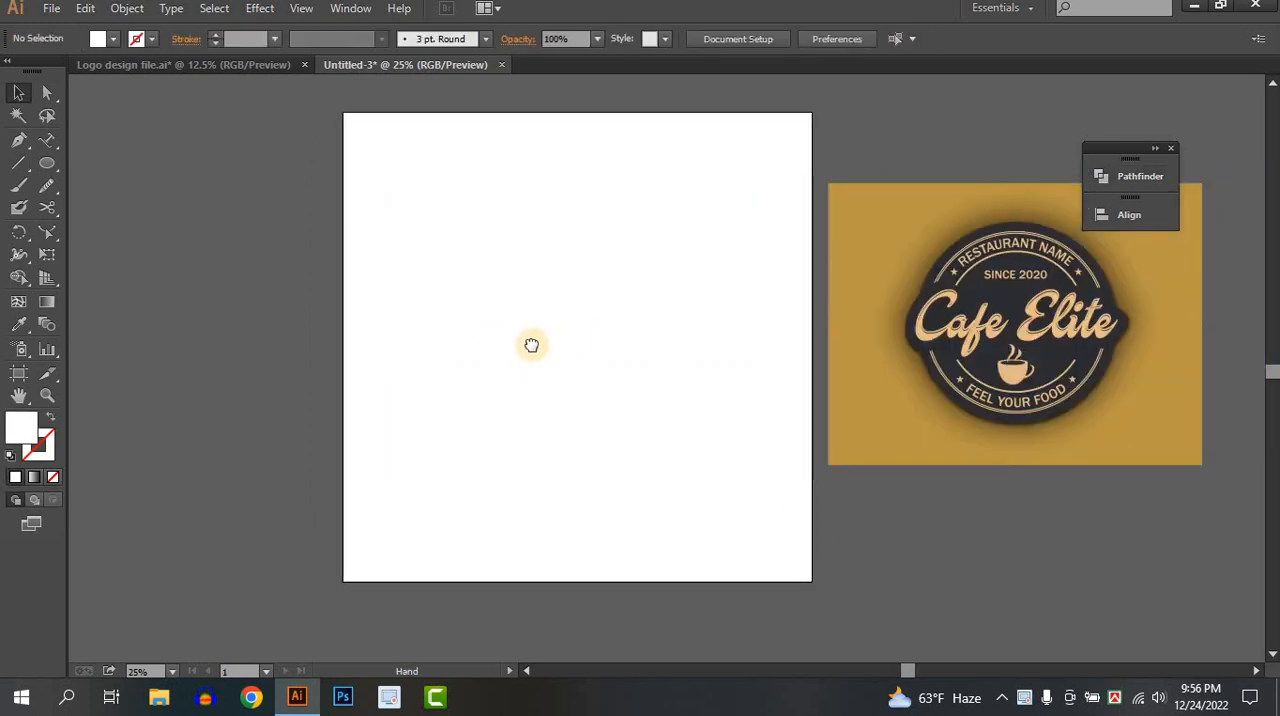
Draw a large circle from its centre in the middle of the empty artboard.
drag(531, 346, 475, 352)
click(45, 164)
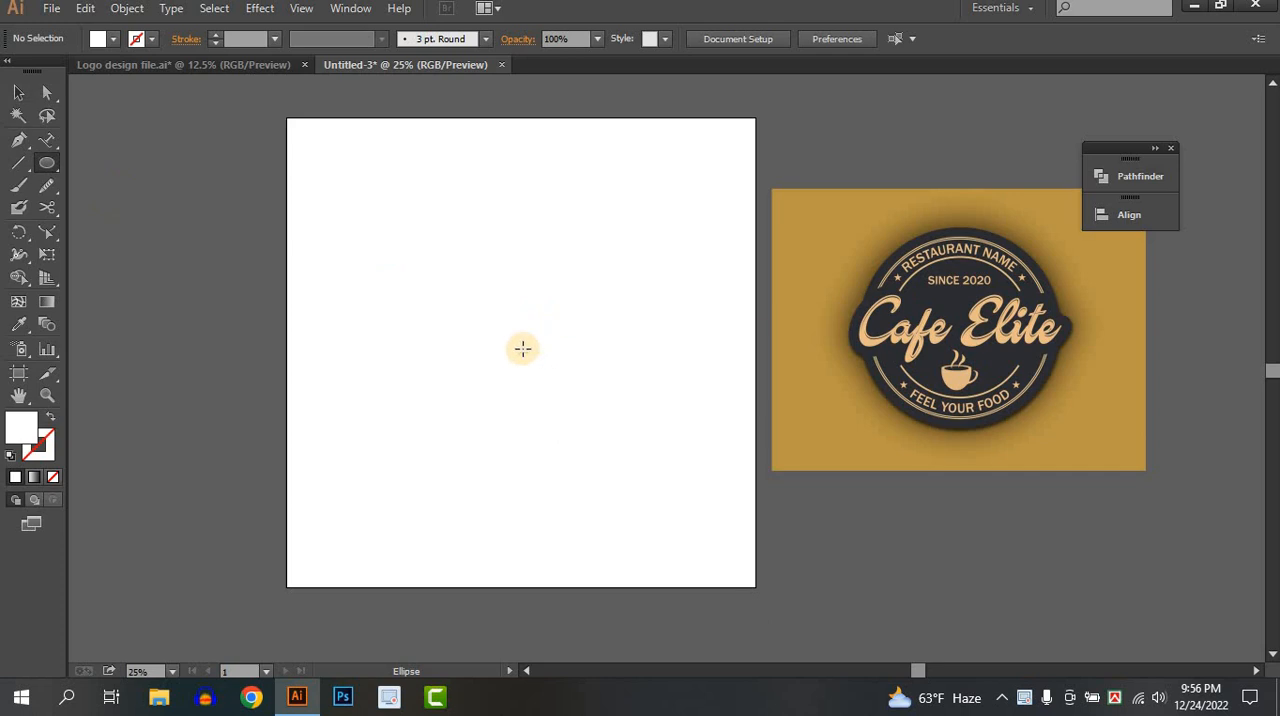
drag(521, 350, 663, 532)
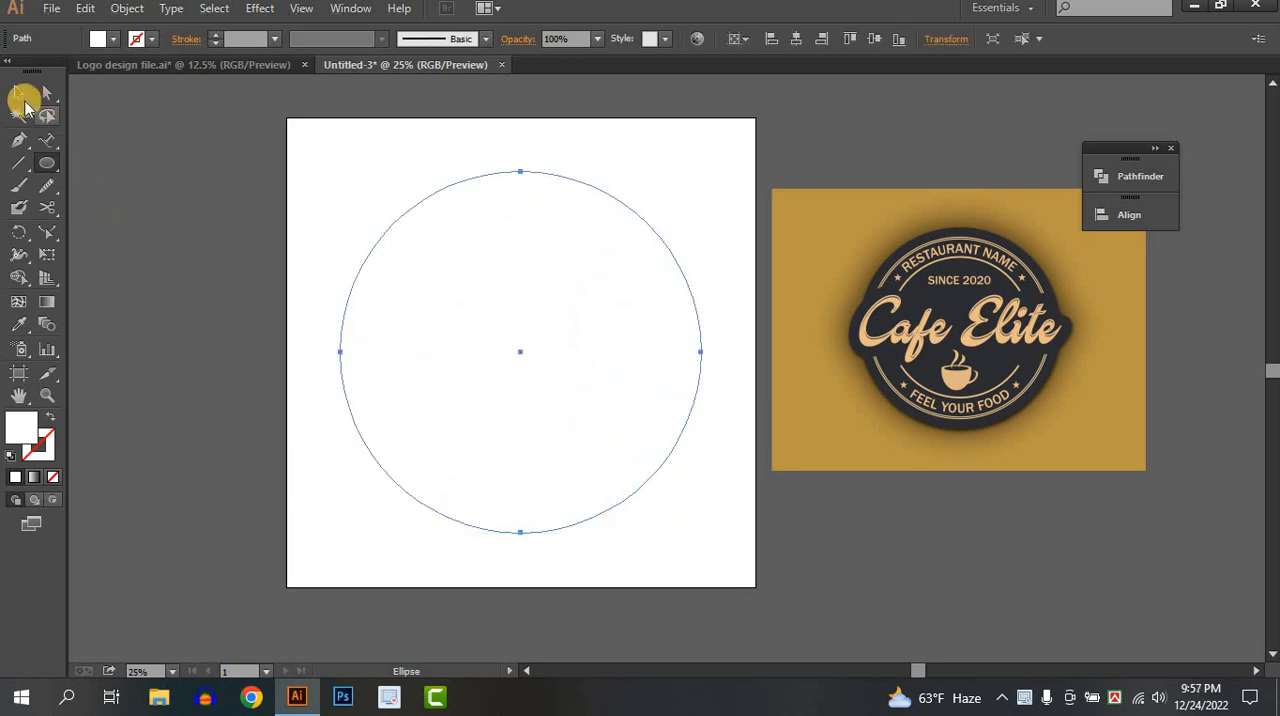
Fill the circle with the dark charcoal colour sampled from the reference logo's badge.
click(18, 92)
click(18, 324)
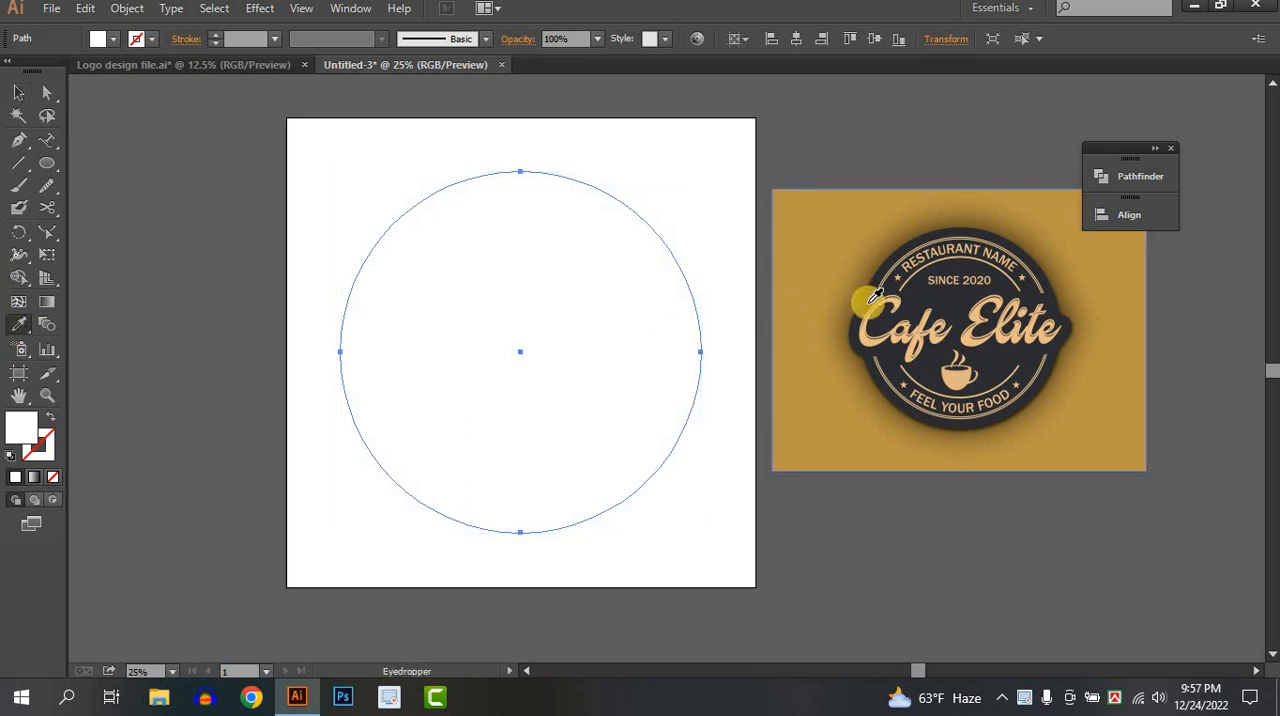
click(876, 296)
click(16, 94)
click(186, 214)
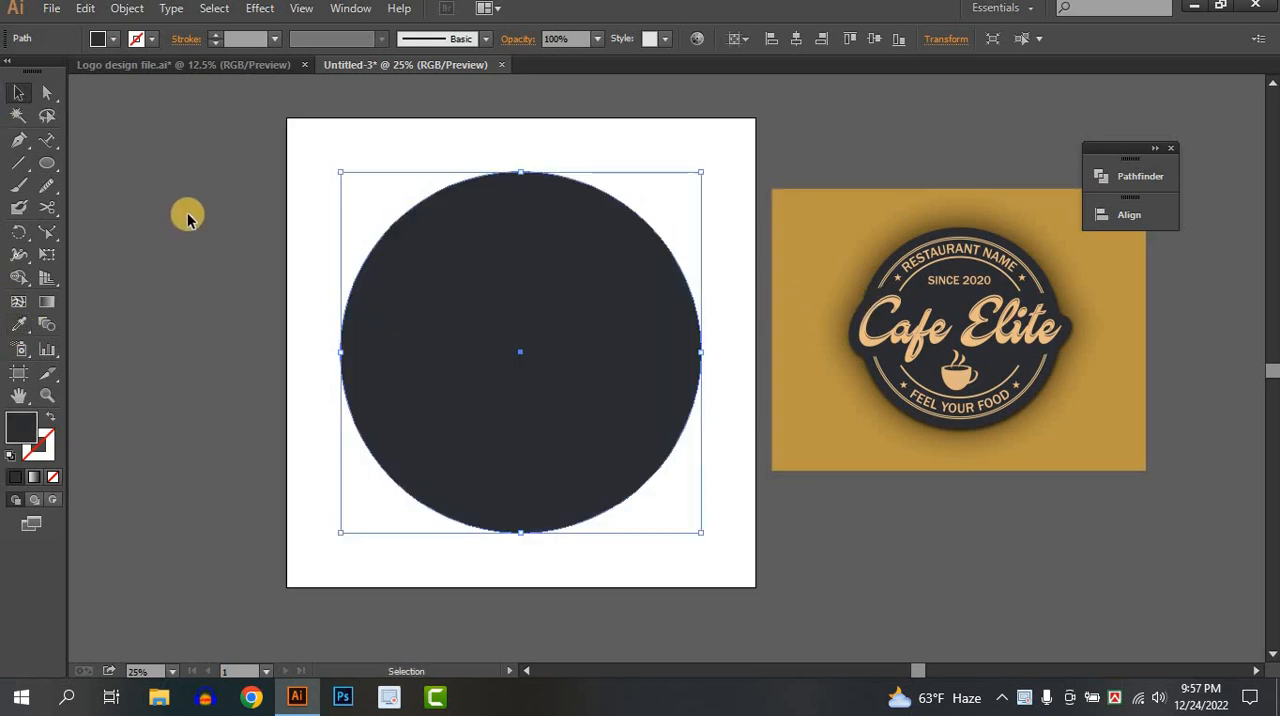
Duplicate the dark circle in place and scale the copy down slightly about its centre.
click(569, 389)
click(576, 446)
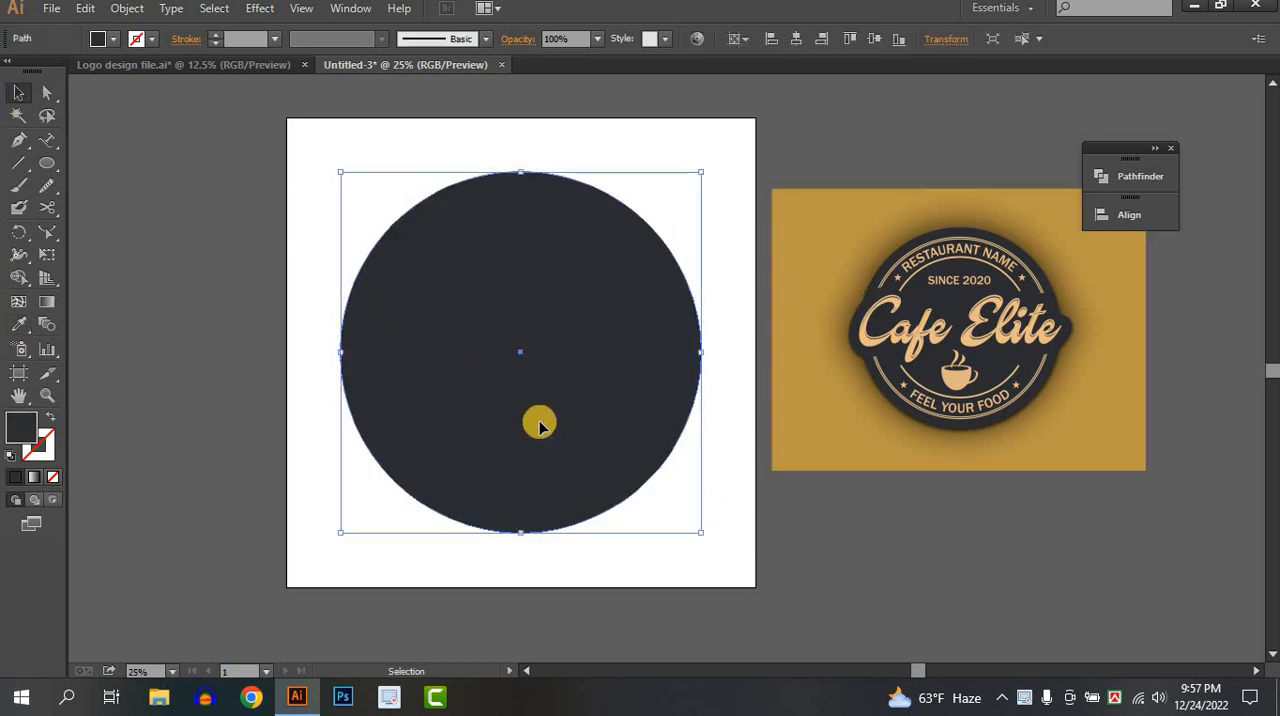
key(a)
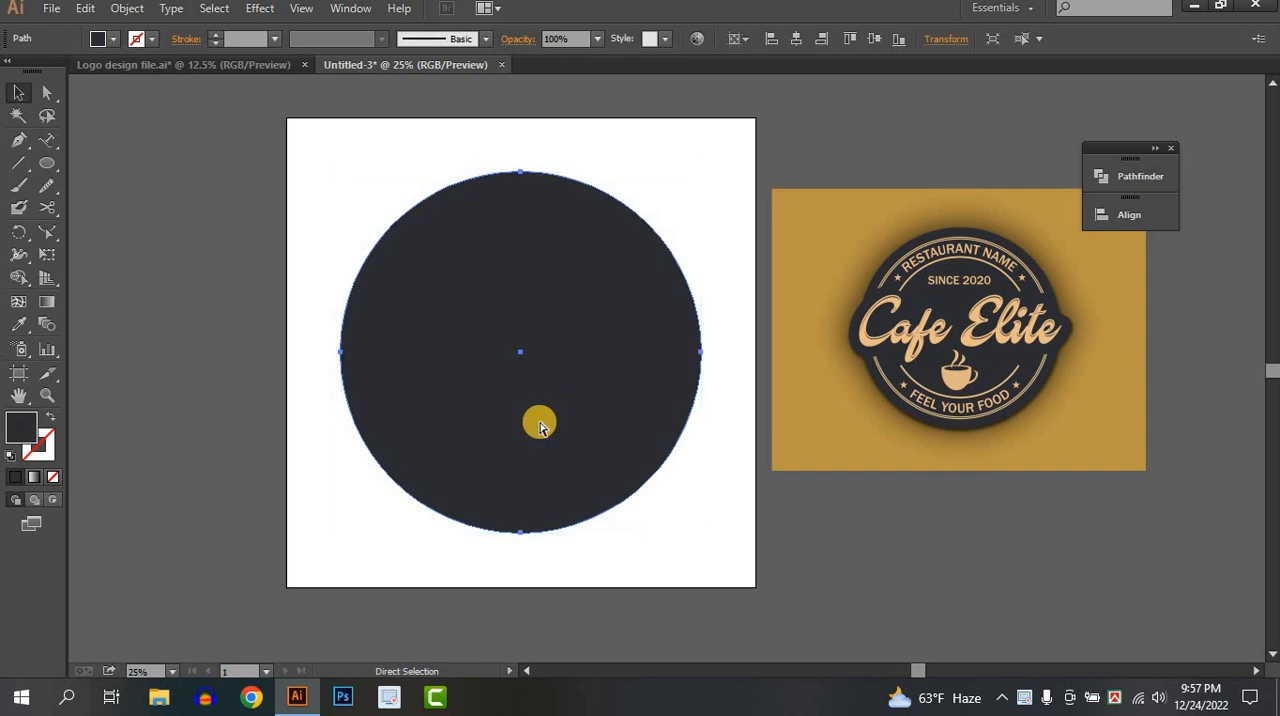
key(v)
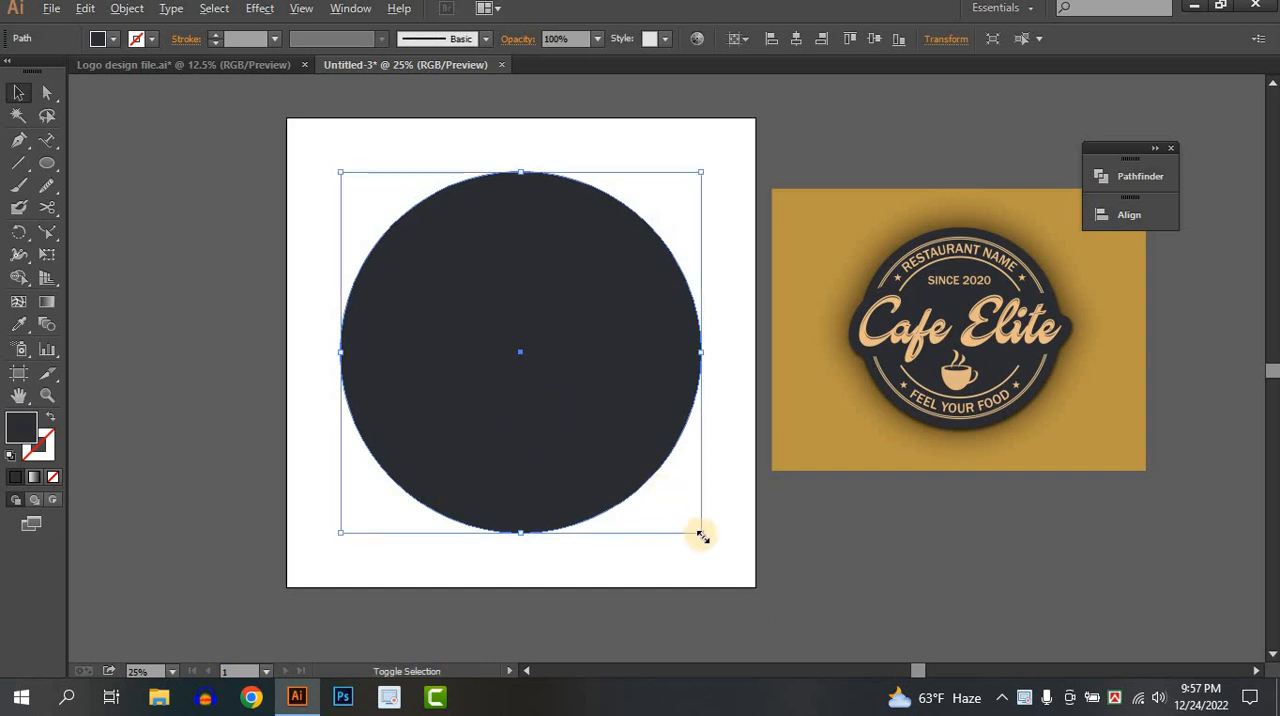
drag(697, 532, 686, 519)
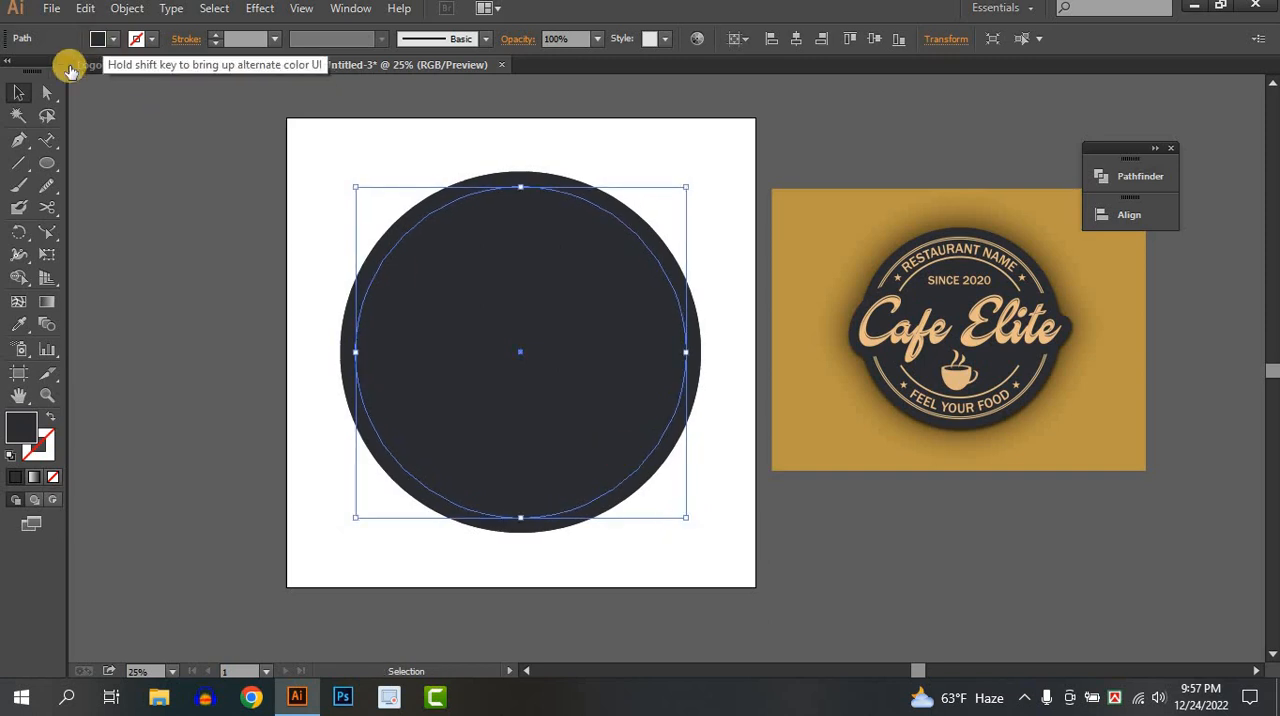
Remove the inner circle's fill and give it a 4 pt stroke in tan R=198 G=156 B=109.
click(70, 68)
click(12, 69)
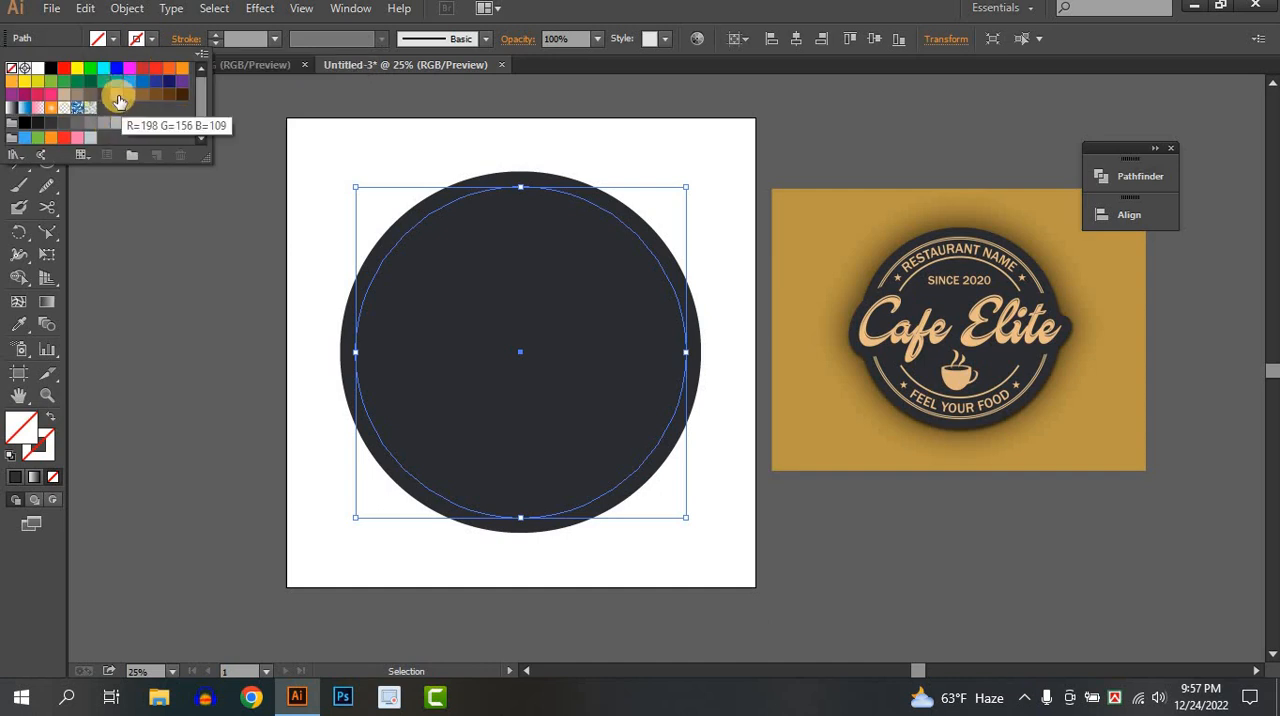
click(118, 95)
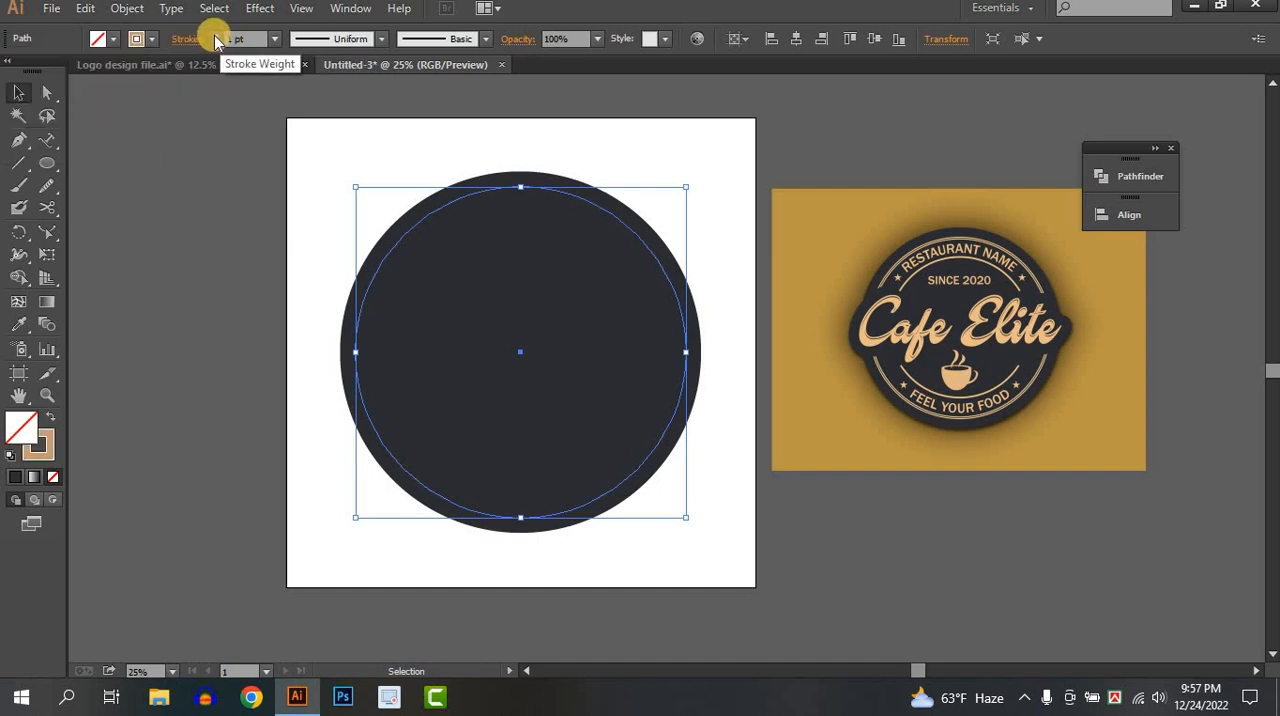
click(752, 300)
scroll(509, 209, up, 2)
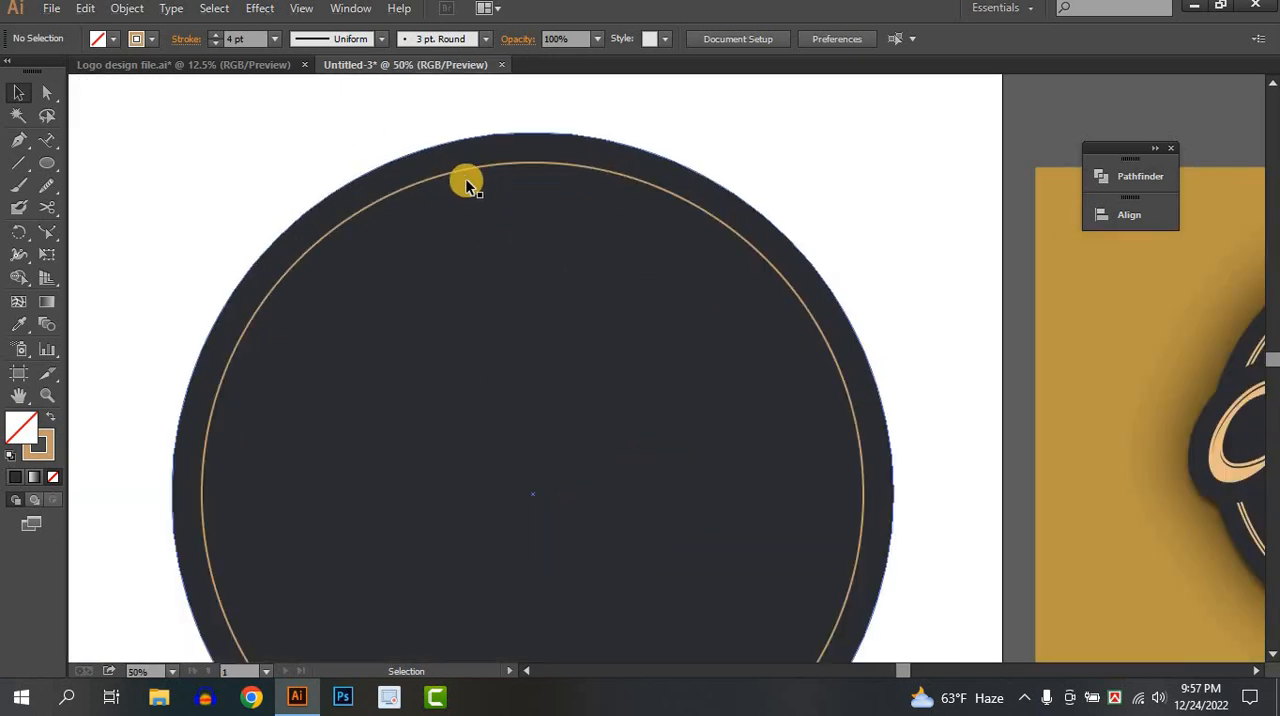
Set the tan inner circle's stroke weight to 7 pt.
click(461, 174)
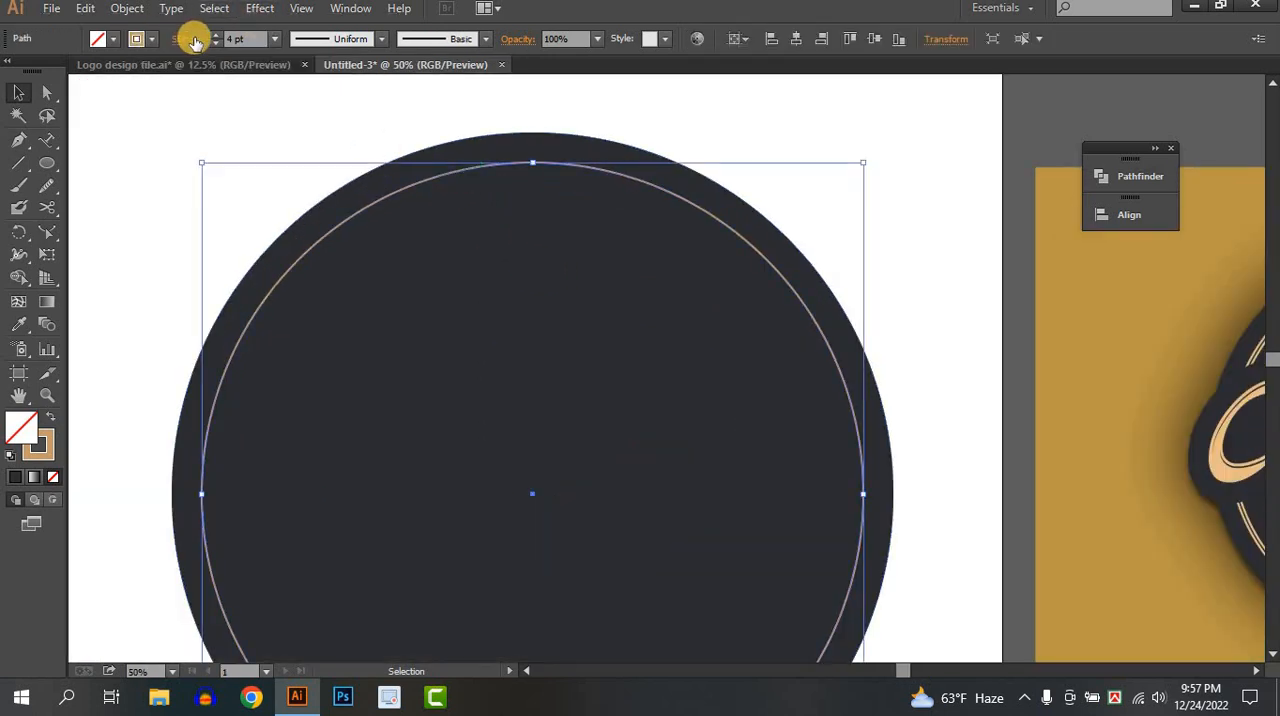
click(218, 35)
click(218, 35)
click(218, 35)
click(218, 35)
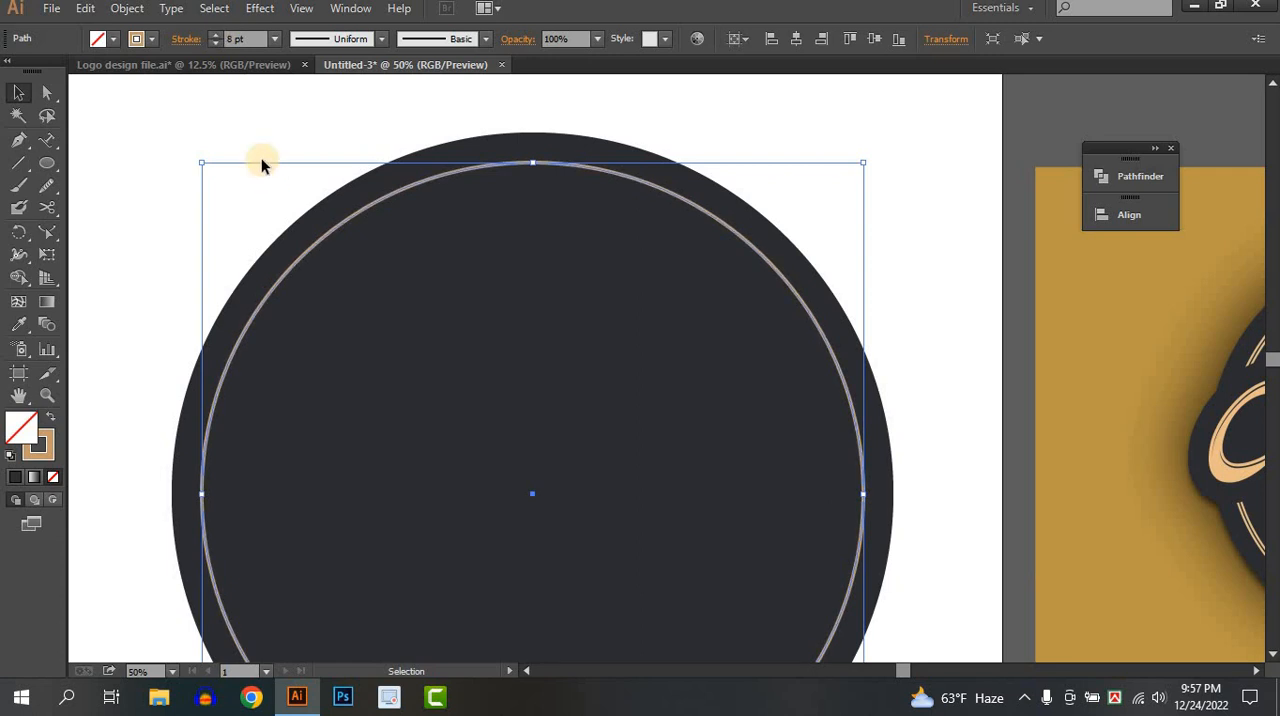
click(261, 160)
scroll(261, 158, down, 2)
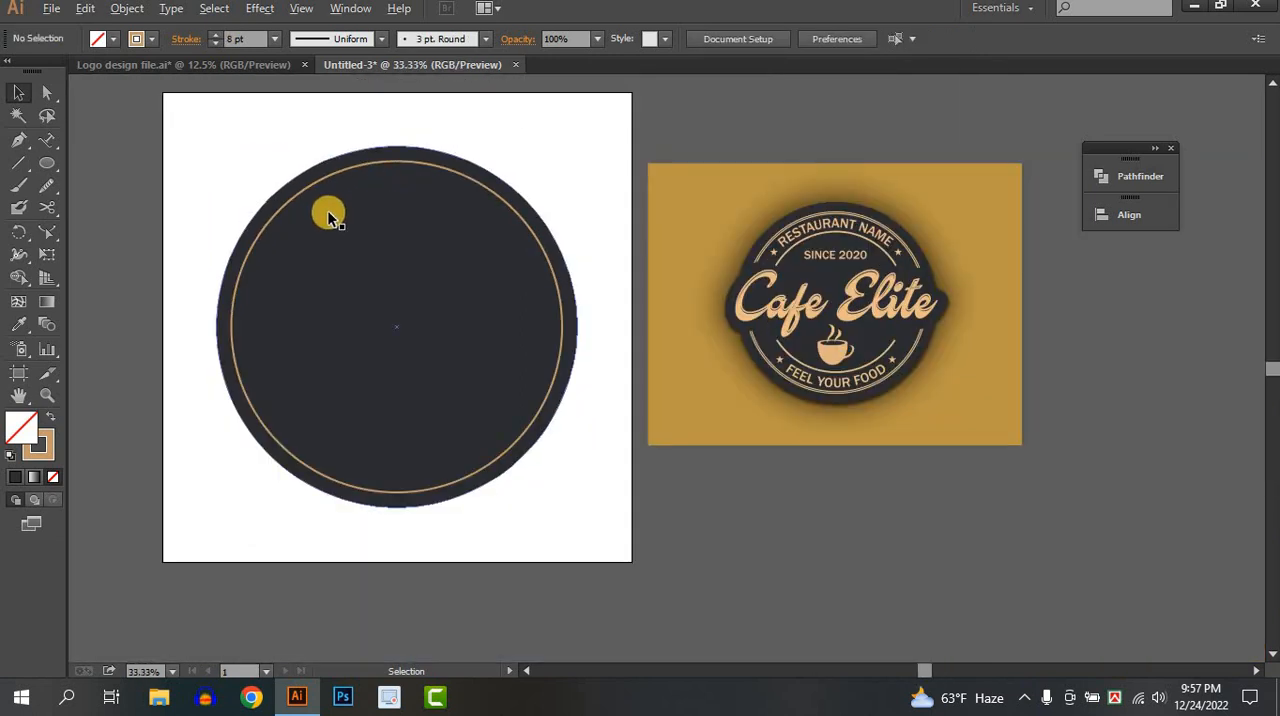
scroll(329, 209, up, 1)
drag(366, 305, 398, 398)
click(374, 255)
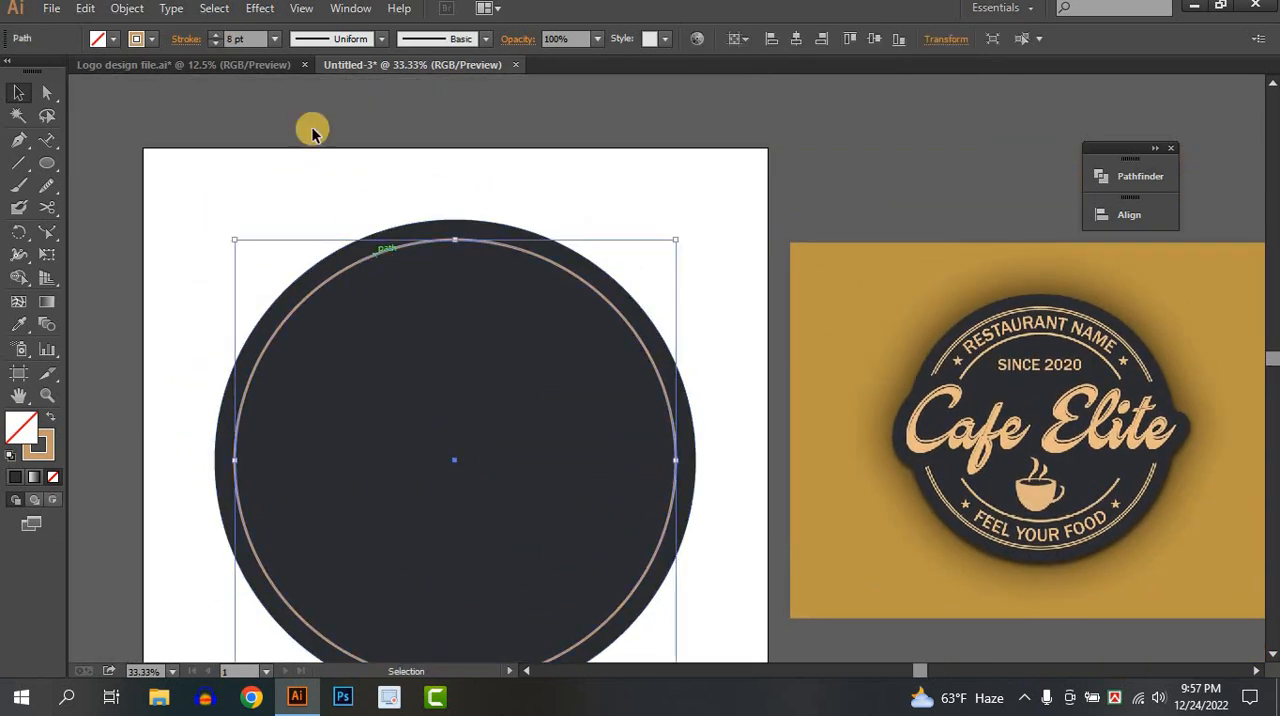
click(216, 44)
click(287, 259)
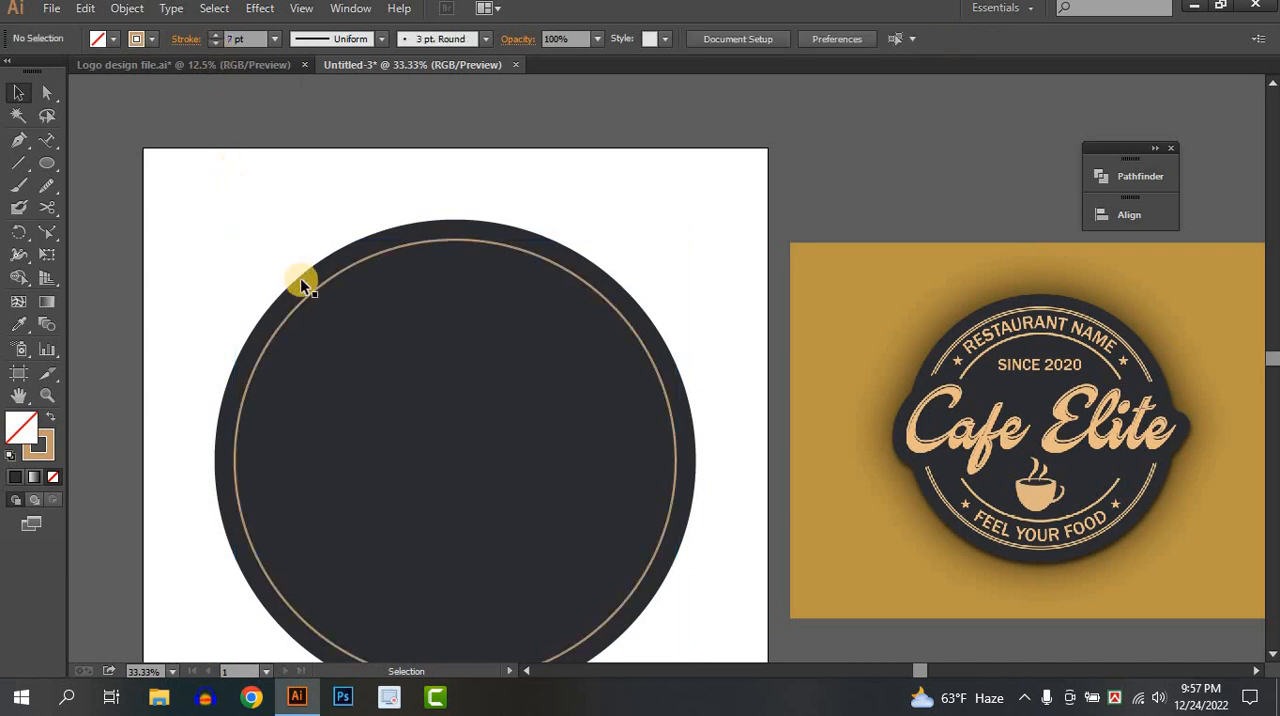
click(313, 300)
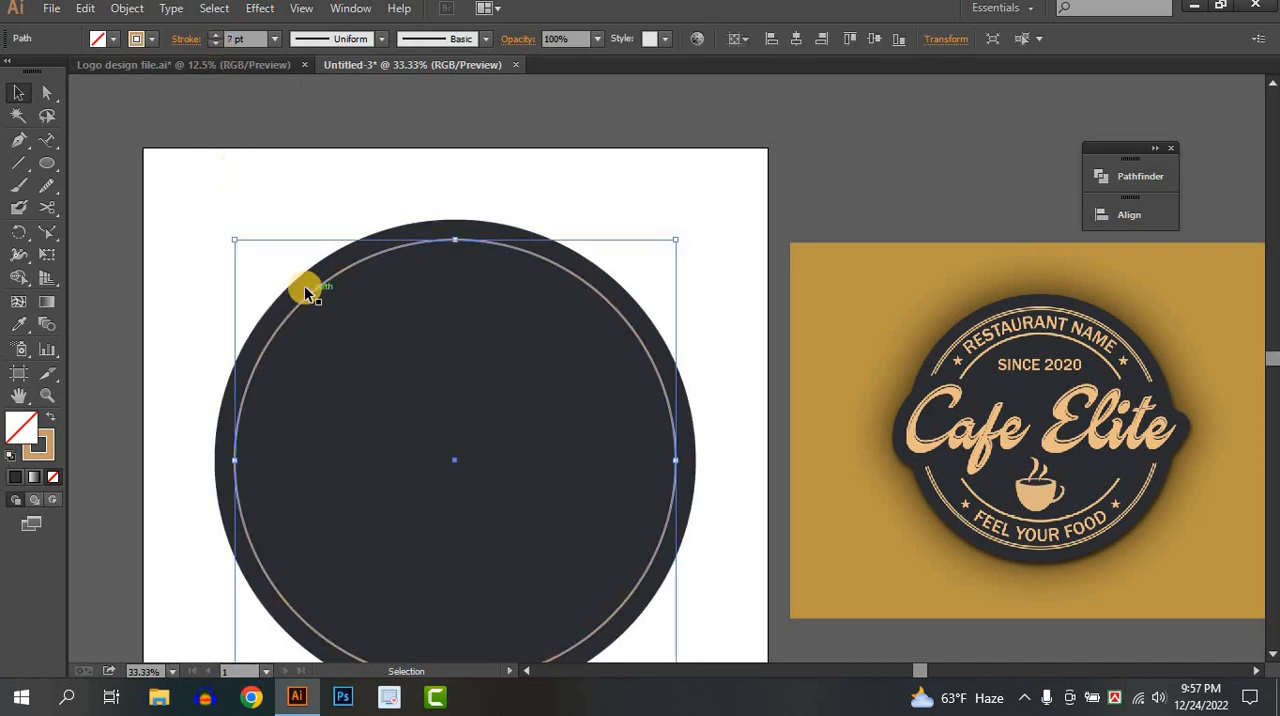
click(153, 41)
click(155, 45)
click(199, 212)
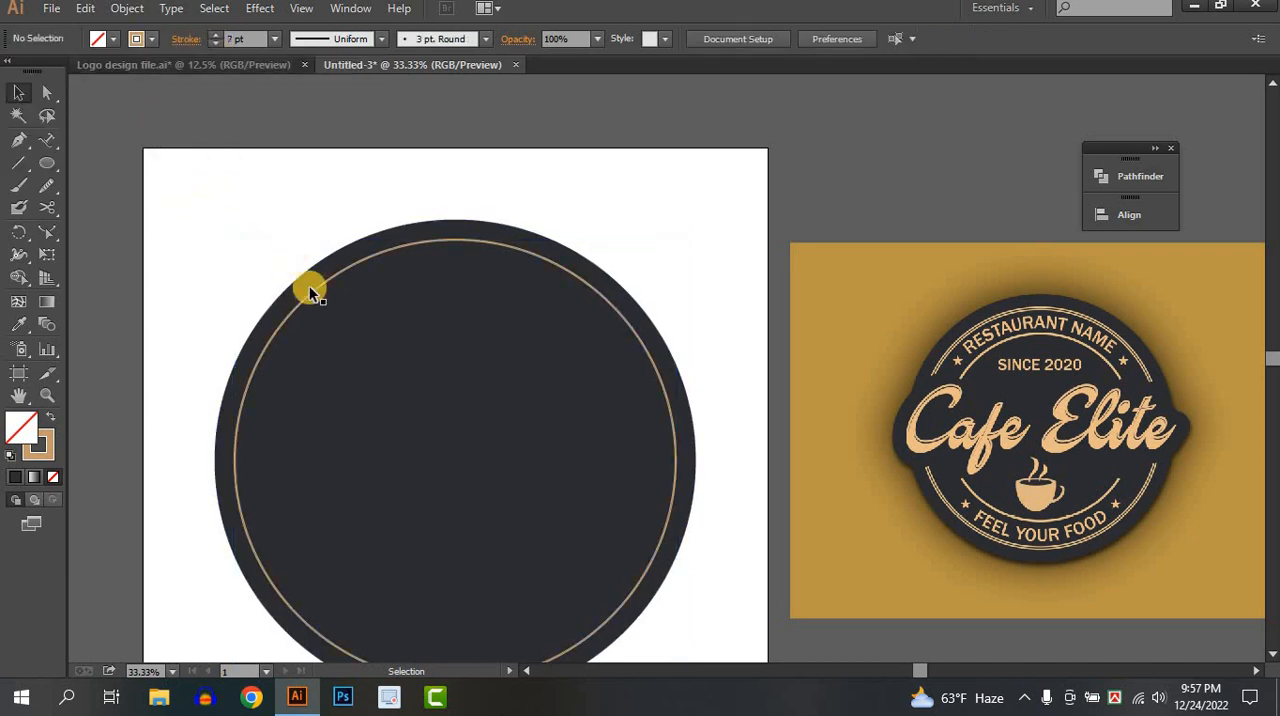
Duplicate the tan ring in place and scale the copy down about its centre to form a close double outline.
click(317, 290)
key(ctrl)
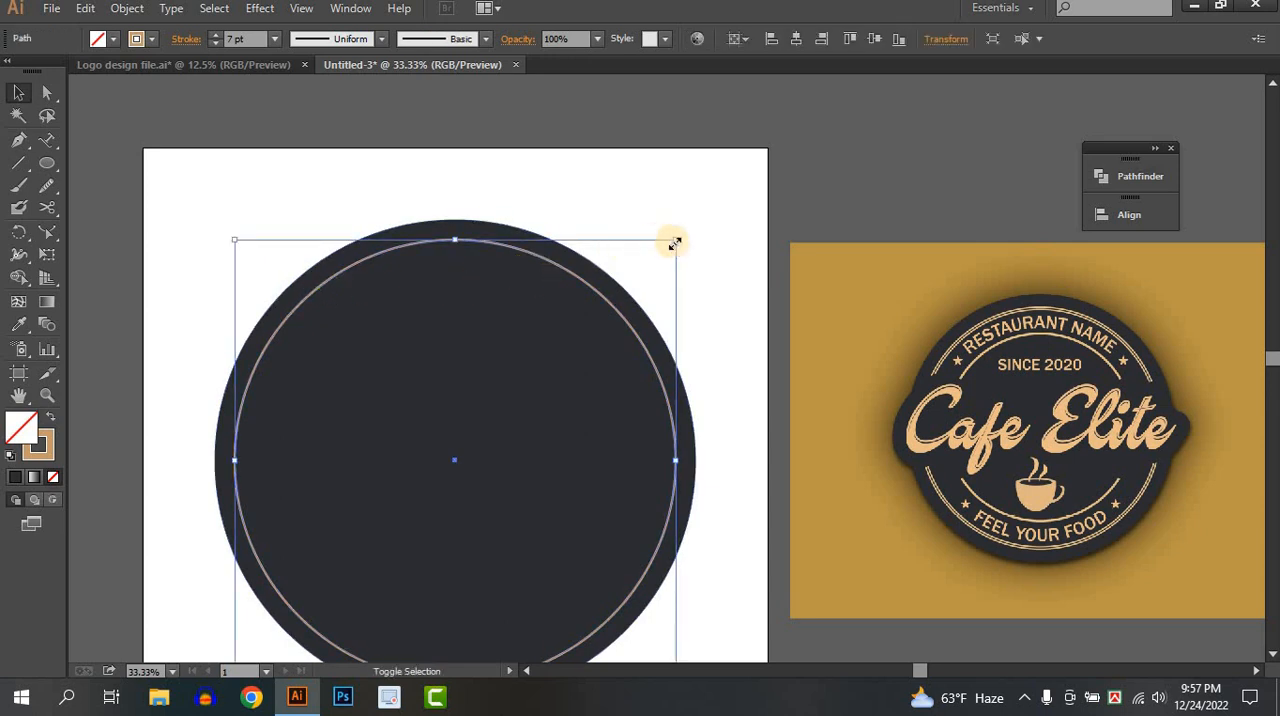
drag(676, 244, 665, 247)
scroll(661, 244, up, 4)
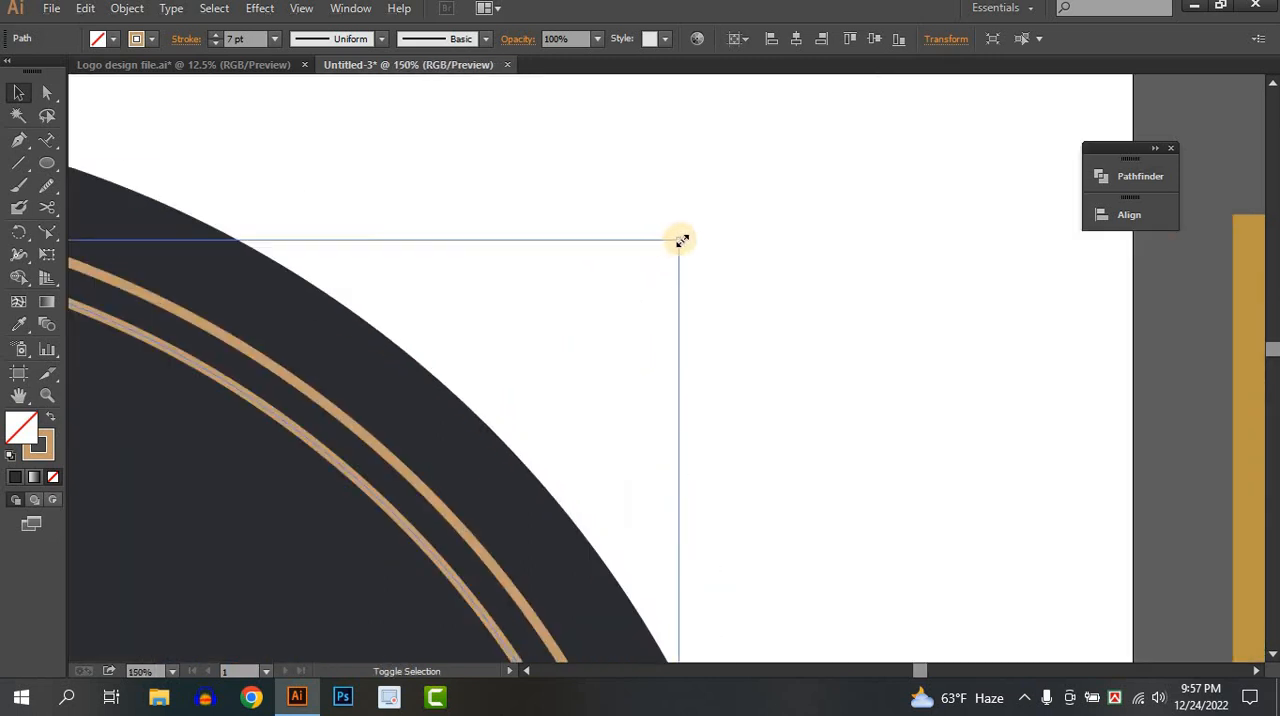
drag(682, 240, 696, 228)
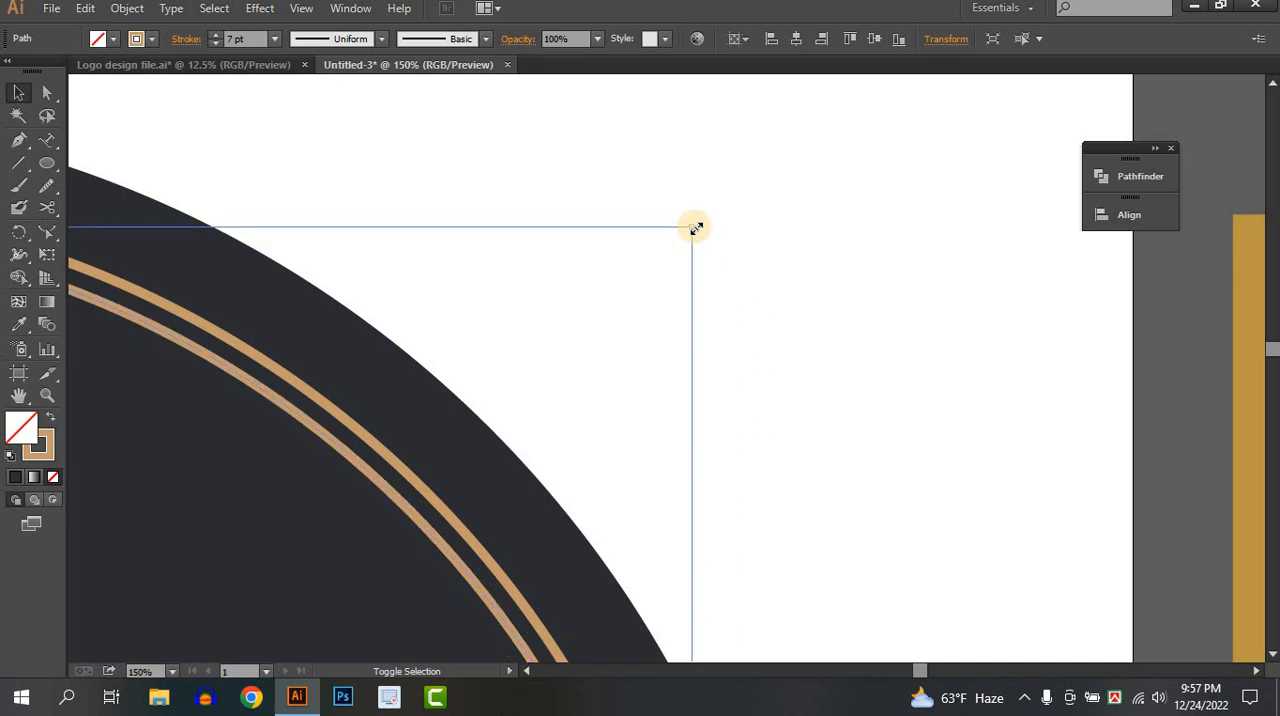
click(803, 296)
scroll(803, 300, down, 4)
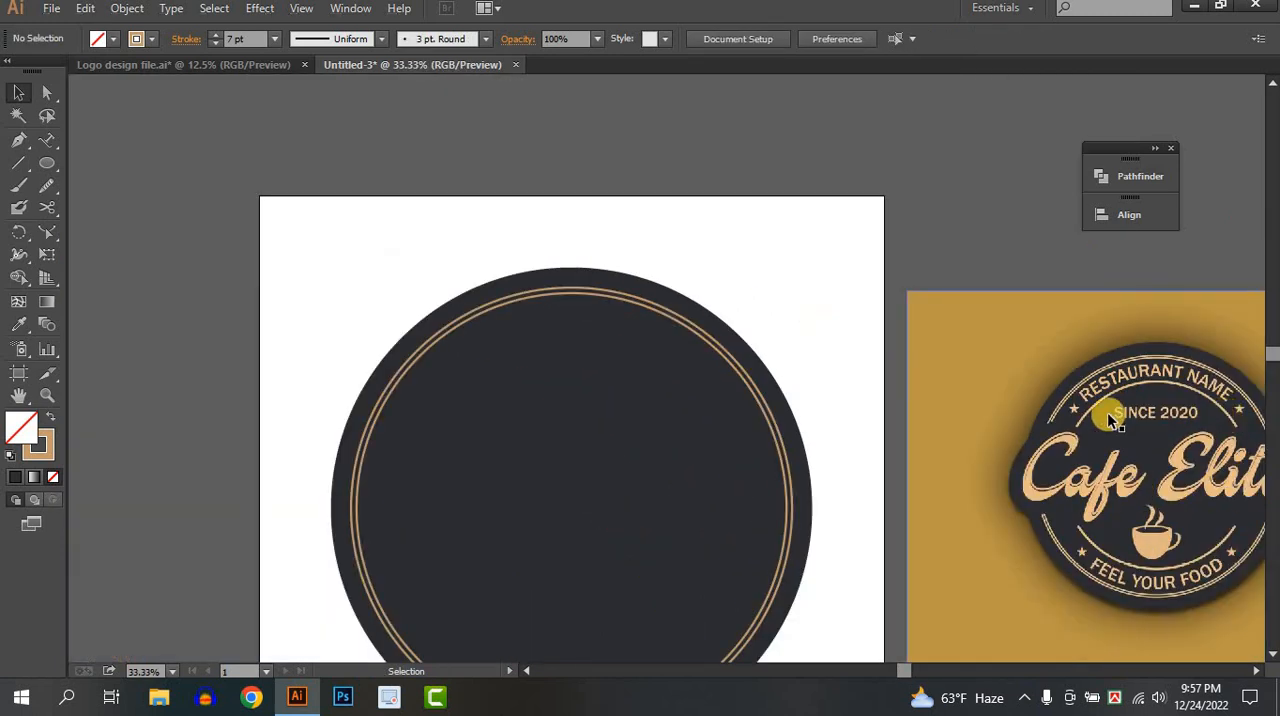
Enlarge the inner tan ring slightly about its centre to narrow the gap to the outer ring.
click(752, 393)
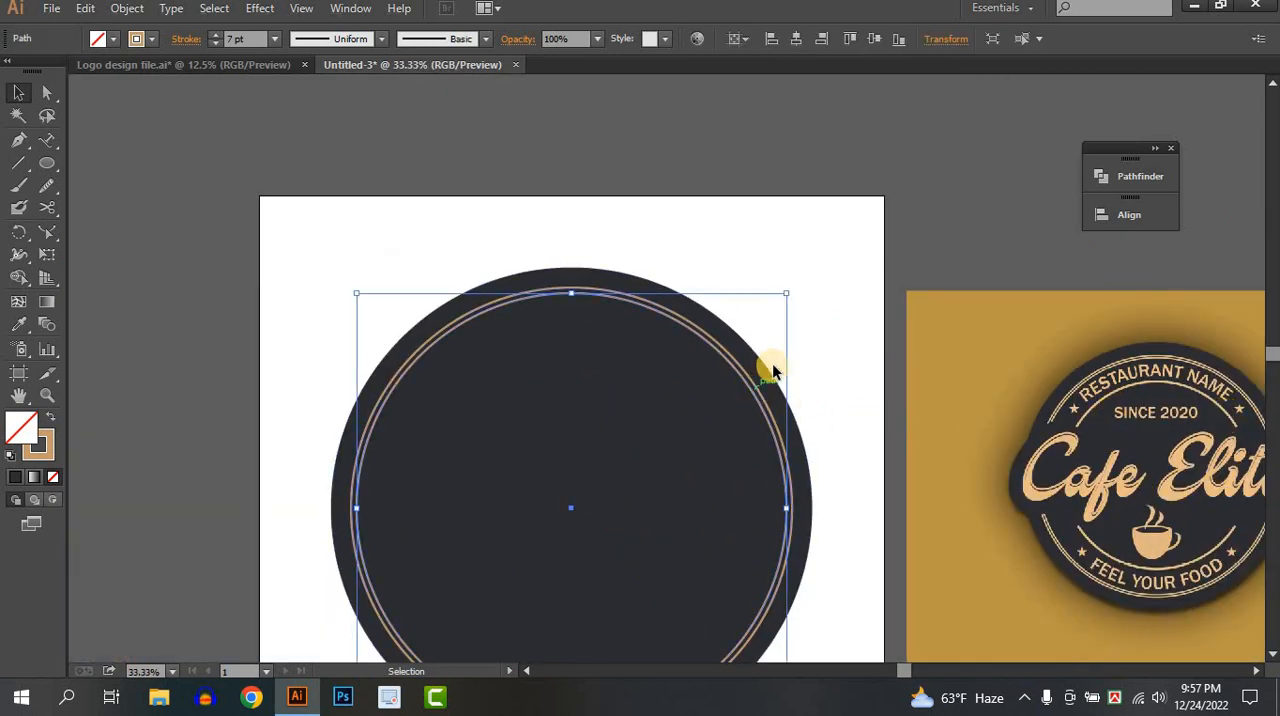
scroll(772, 364, up, 3)
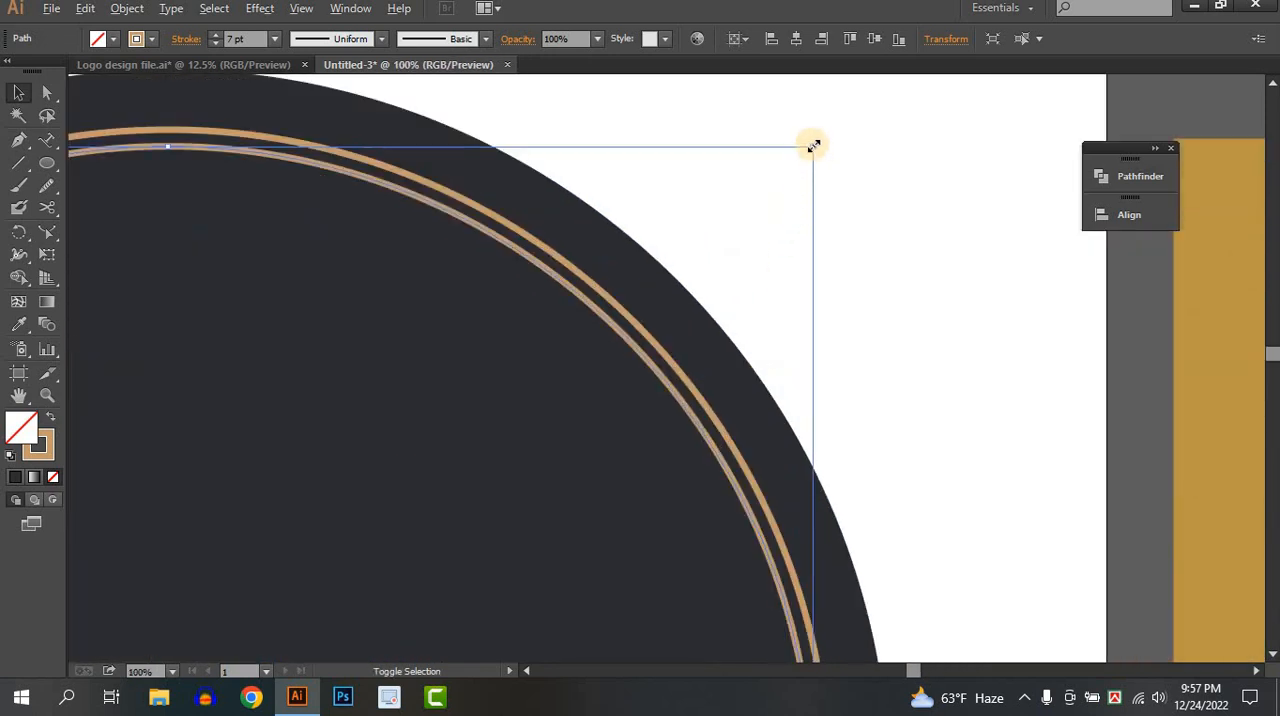
drag(813, 146, 820, 134)
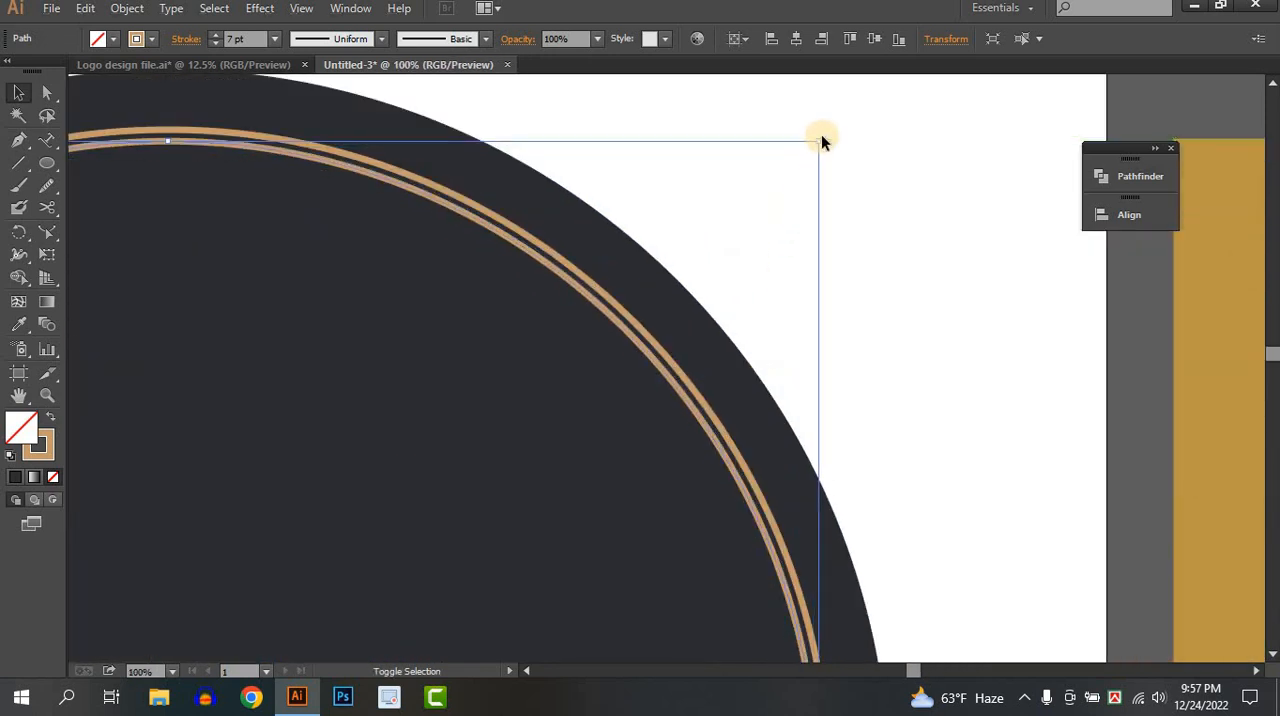
click(857, 222)
scroll(857, 222, down, 3)
Duplicate the inner tan ring in place and shrink the copy about its centre to a much smaller ring well inside the double outline.
drag(685, 388, 708, 289)
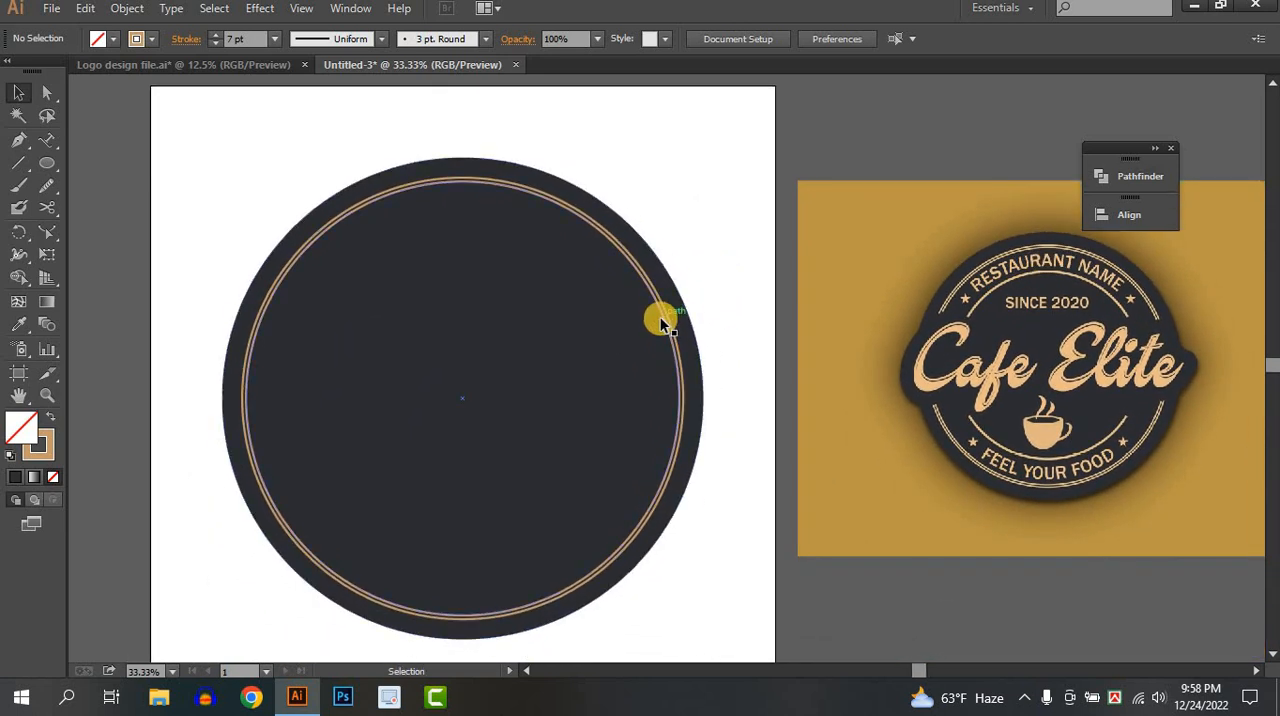
click(660, 320)
key(a)
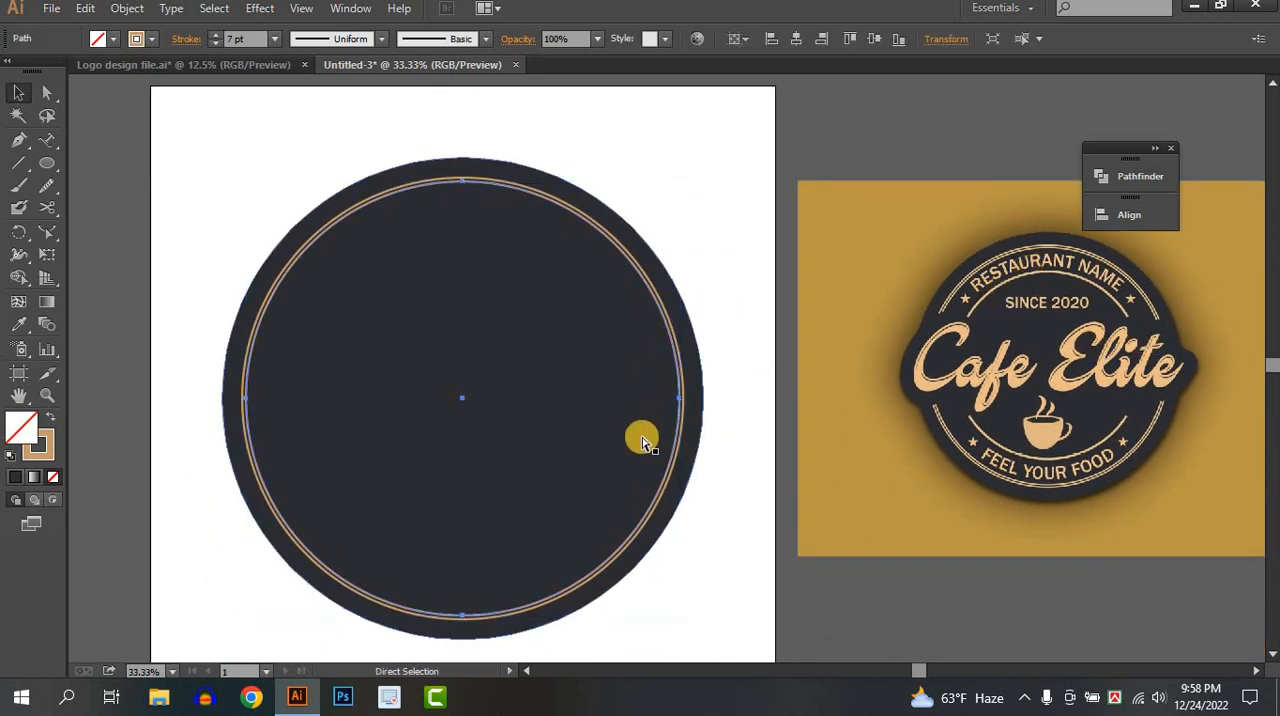
key(v)
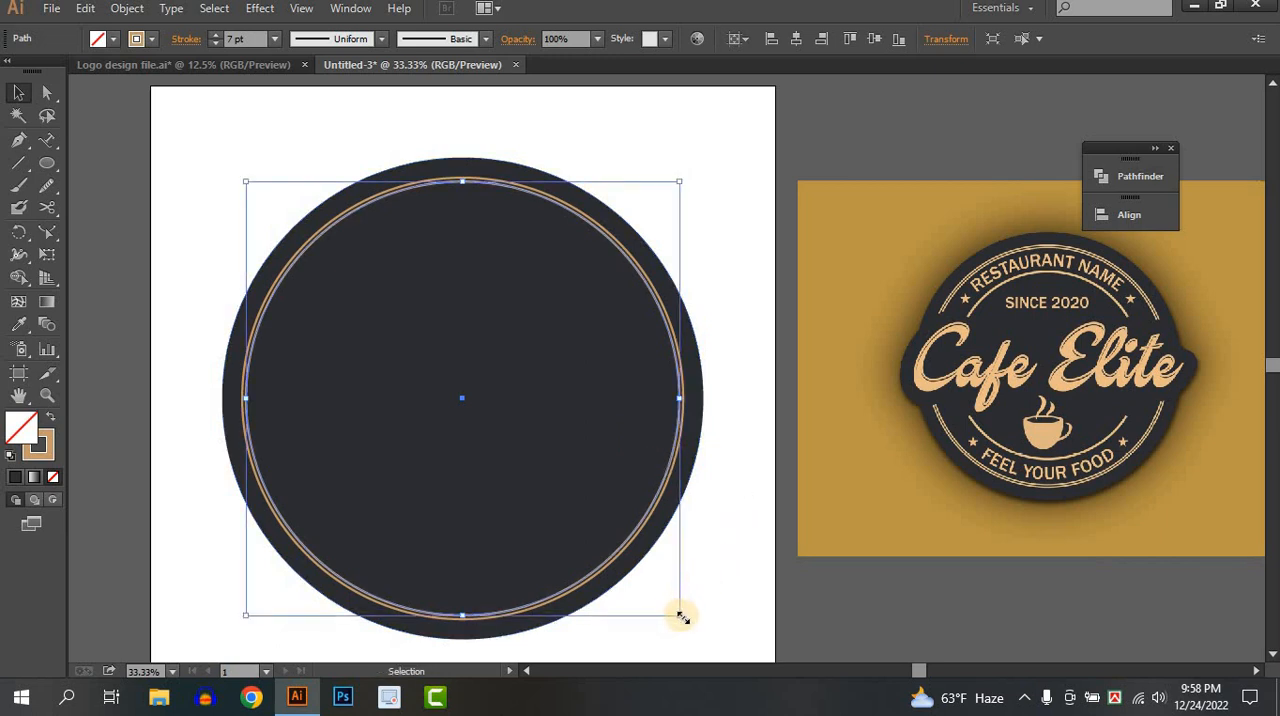
drag(681, 617, 623, 562)
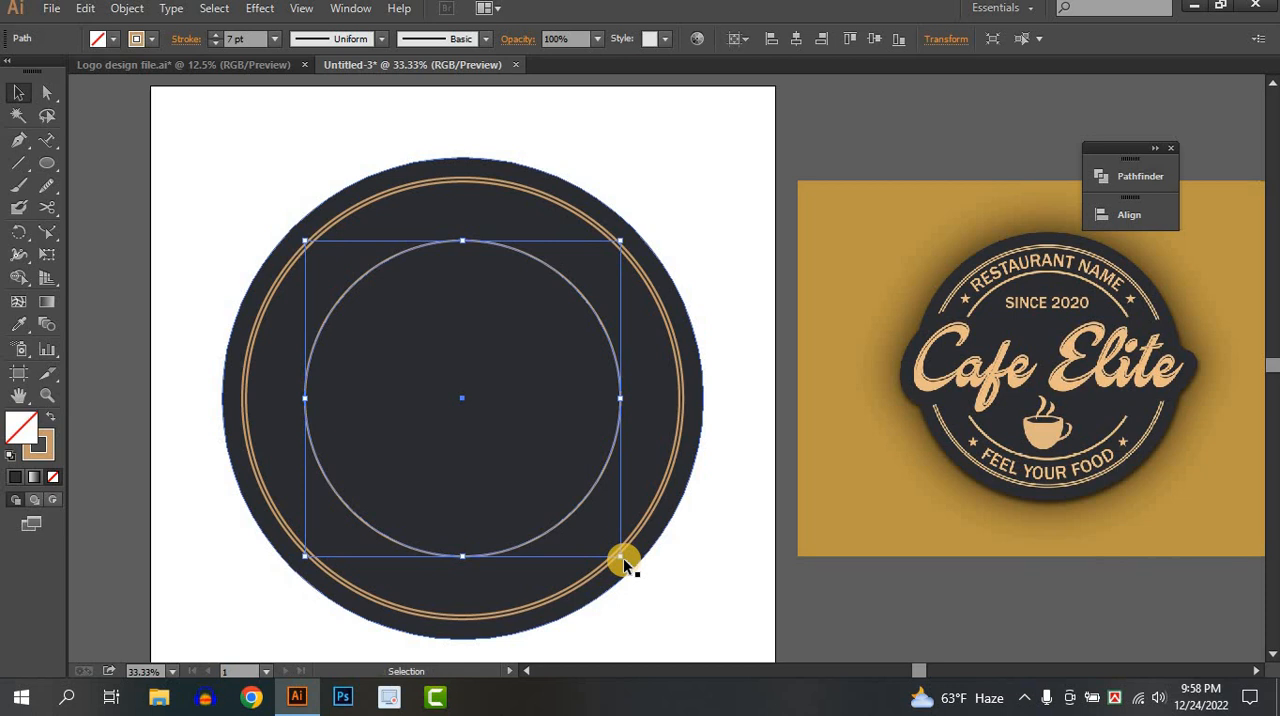
click(703, 532)
scroll(988, 445, up, 1)
scroll(448, 503, down, 1)
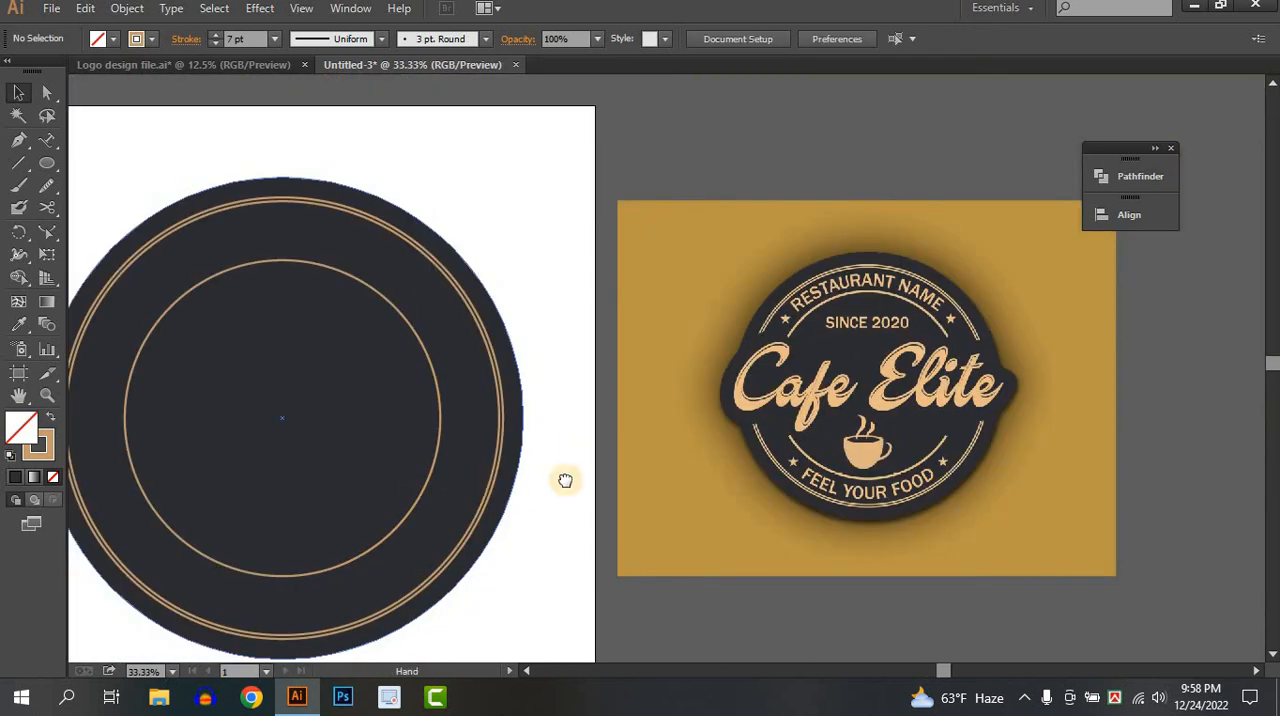
Set the smallest tan ring's stroke weight to 13 pt.
click(535, 486)
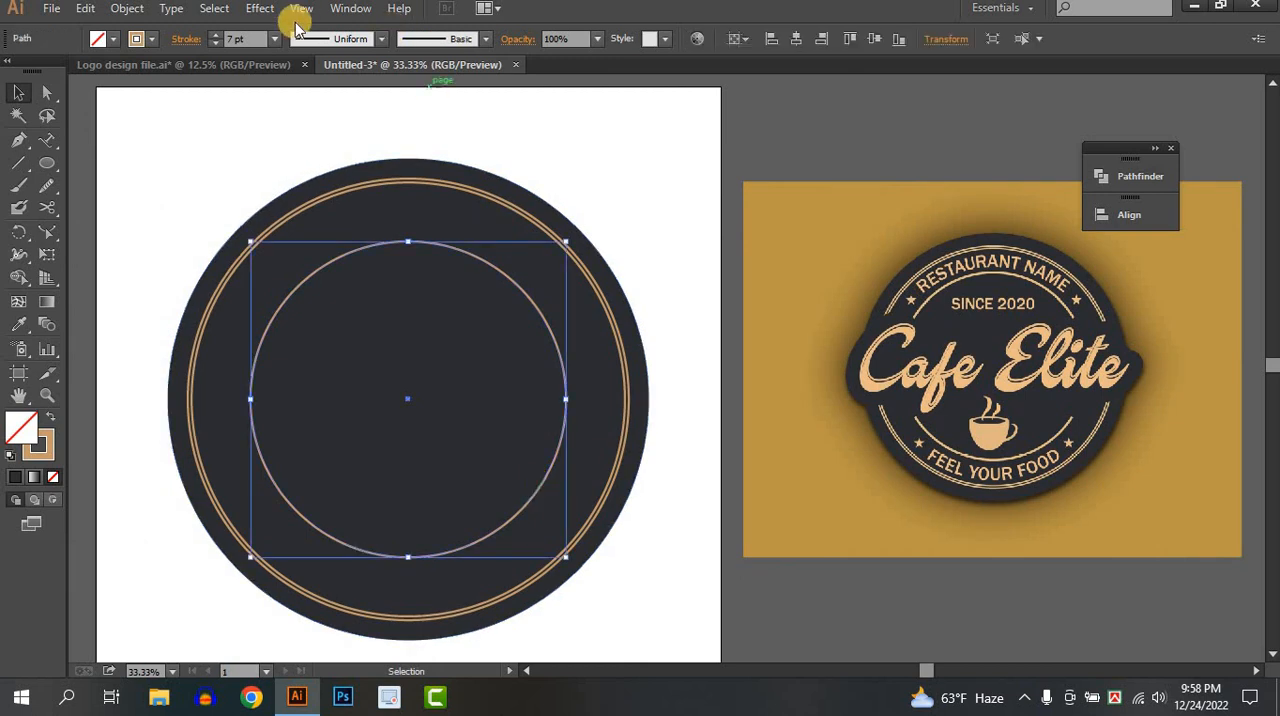
click(215, 34)
click(215, 34)
click(215, 34)
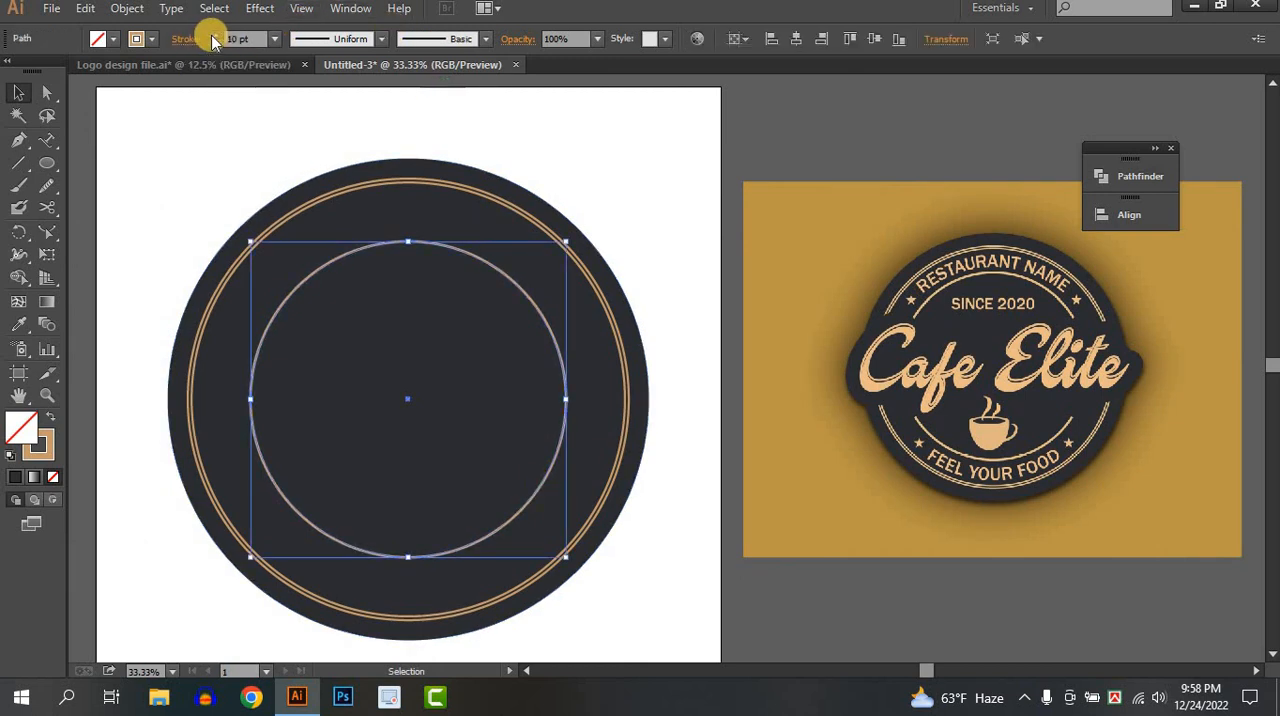
click(215, 34)
click(215, 34)
click(215, 34)
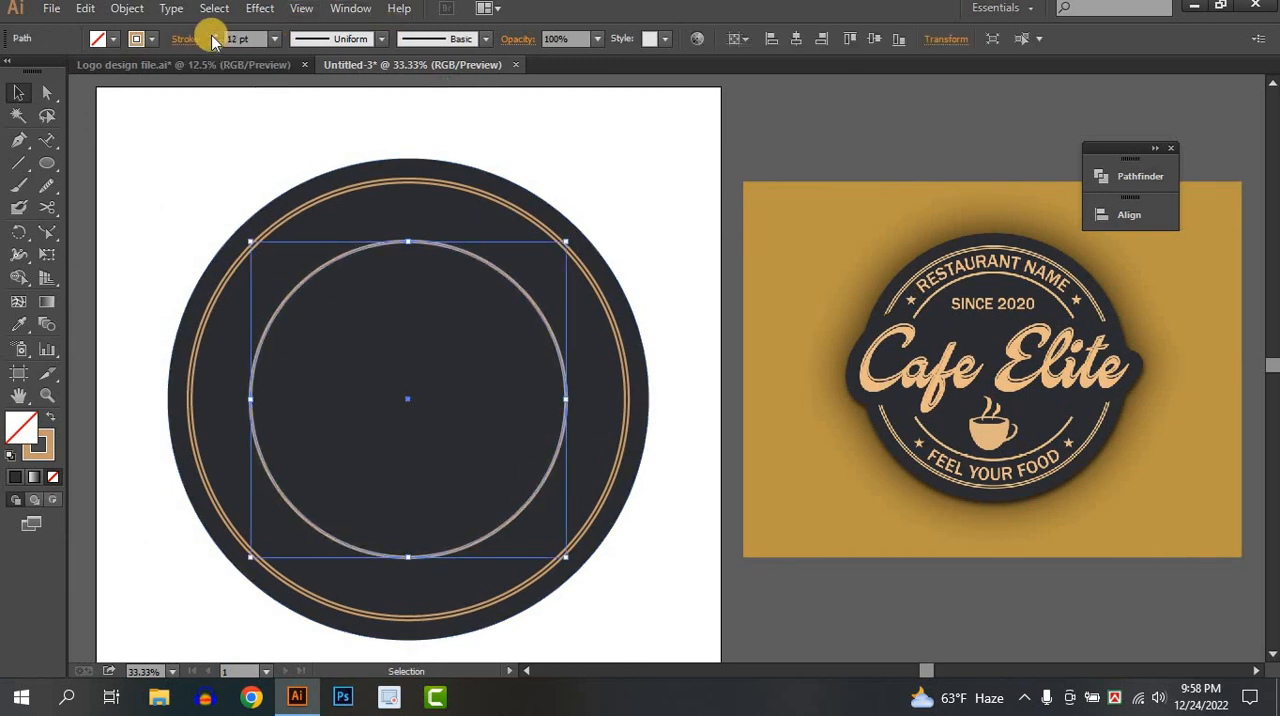
click(670, 183)
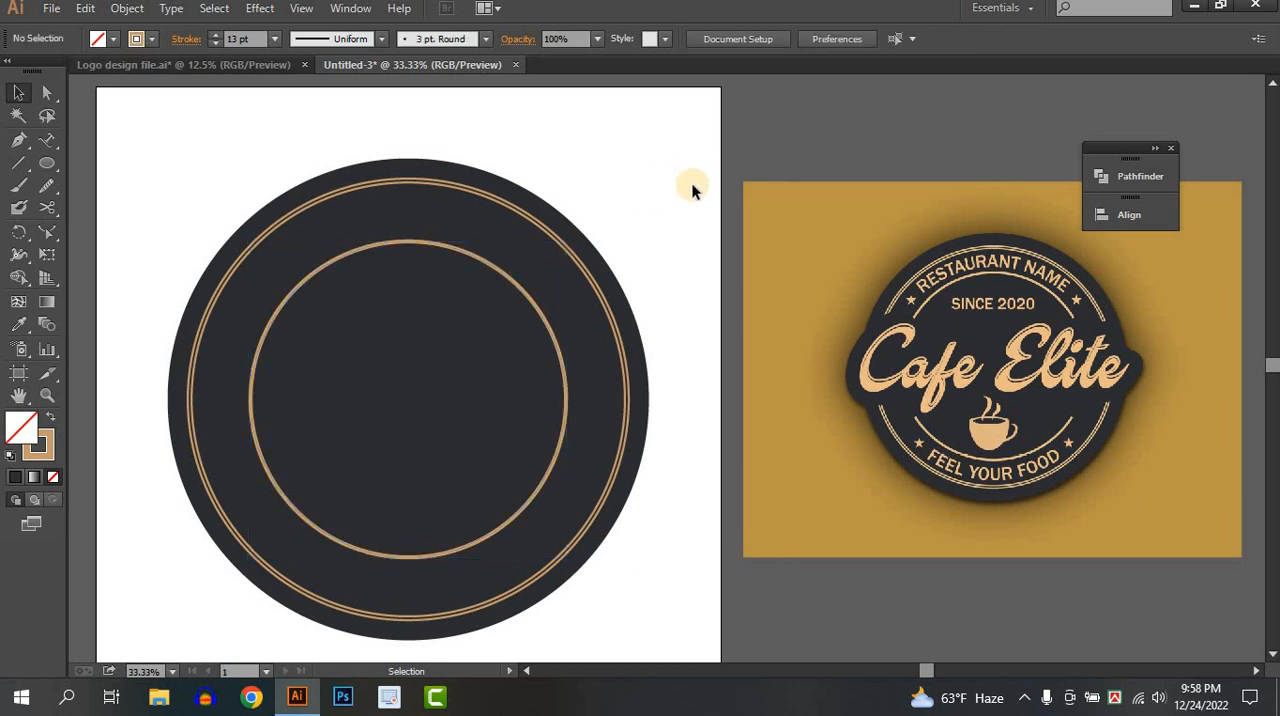
Duplicate the smallest tan ring in place and enlarge the copy slightly about its centre.
click(556, 475)
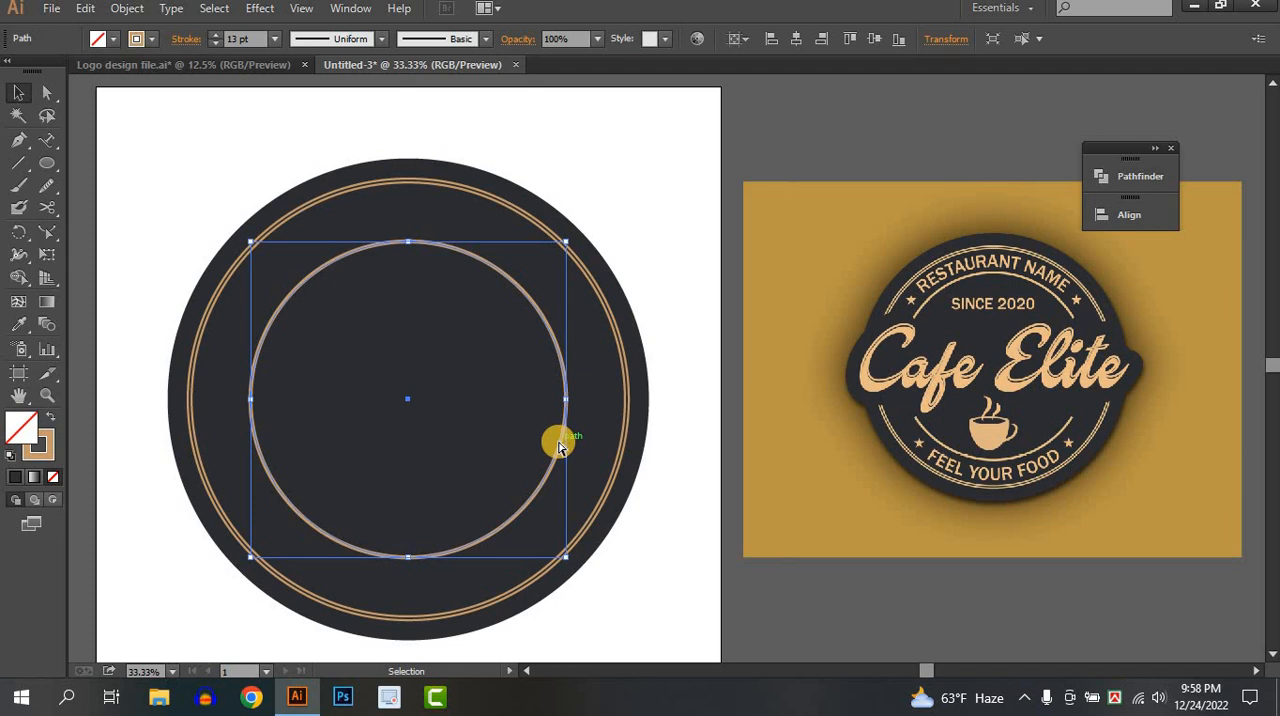
key(a)
key(v)
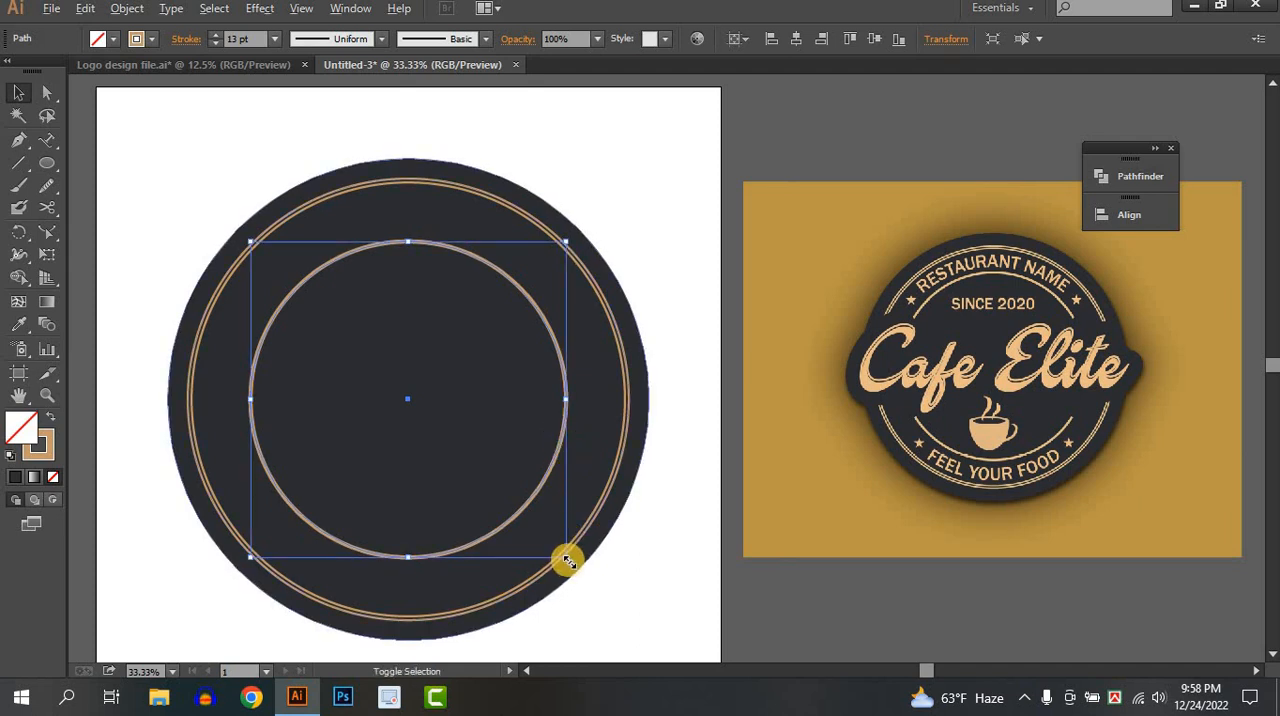
mouse_move(567, 560)
mouse_down()
mouse_move(597, 586)
mouse_move(570, 565)
mouse_up()
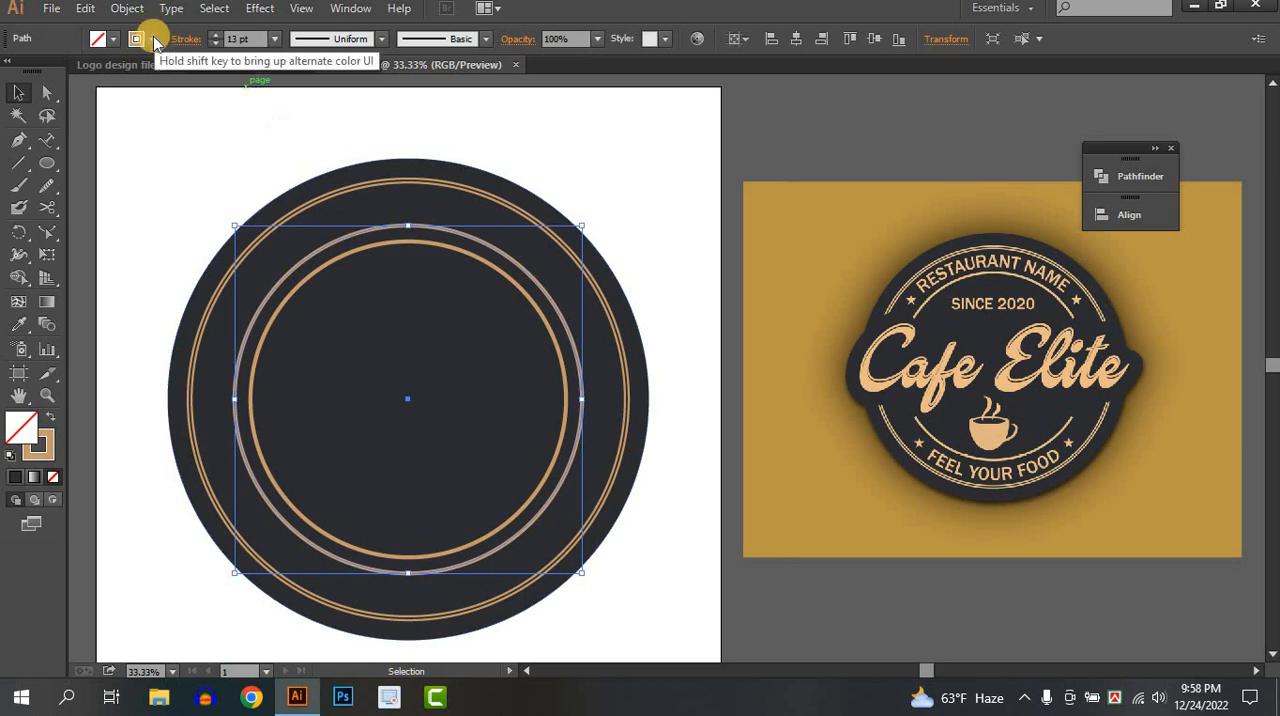
Give the enlarged ring copy a red stroke with a weight of 4 pt.
click(138, 38)
click(63, 72)
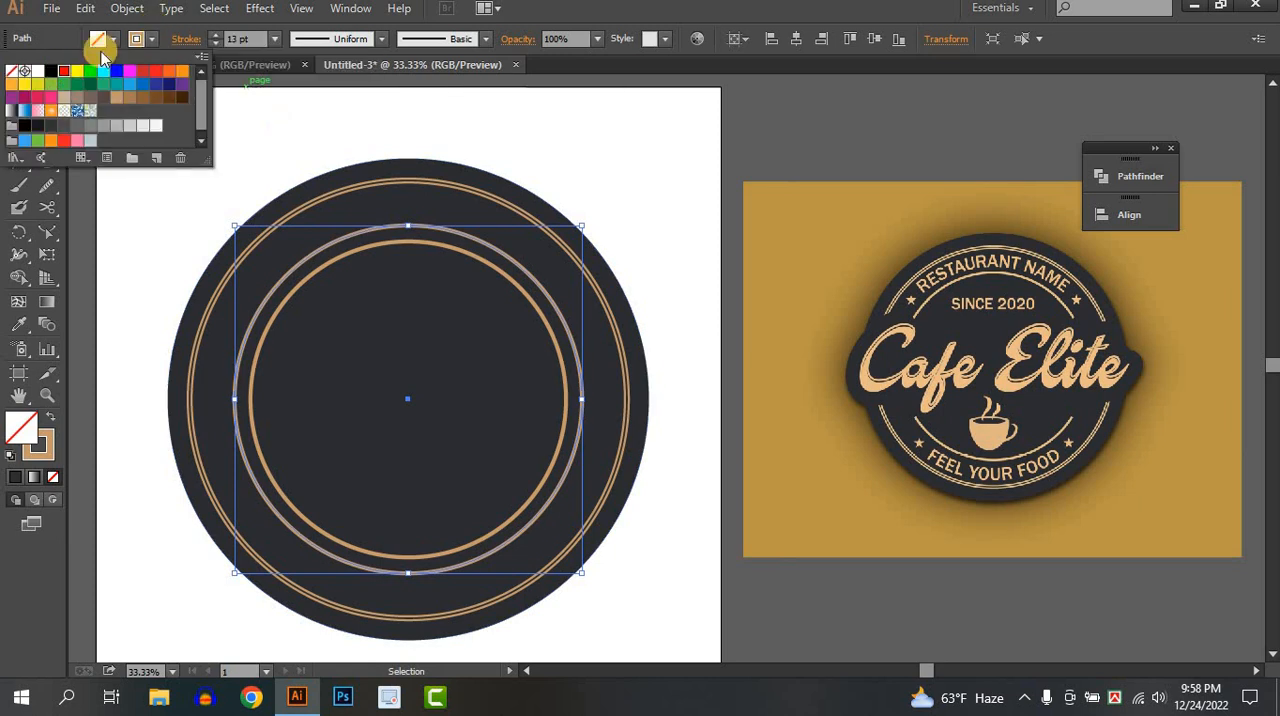
click(138, 38)
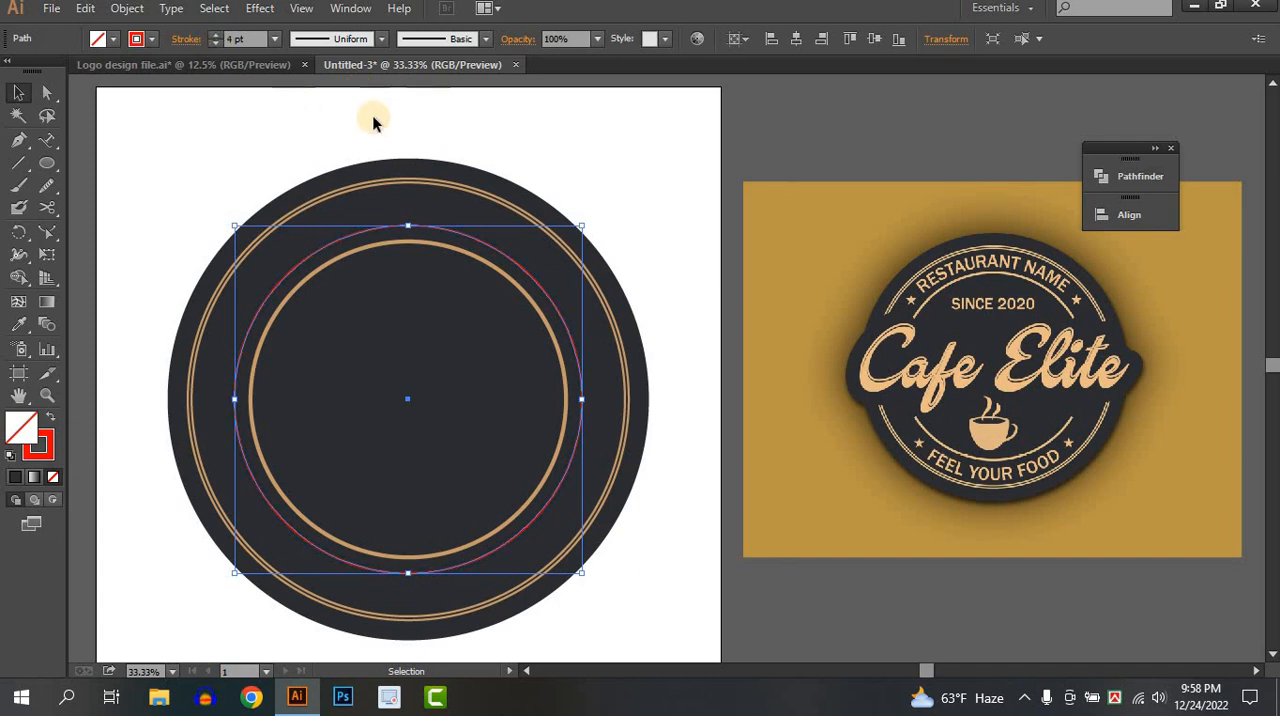
click(606, 234)
Cut the red ring out of the badge to the clipboard.
drag(606, 234, 703, 221)
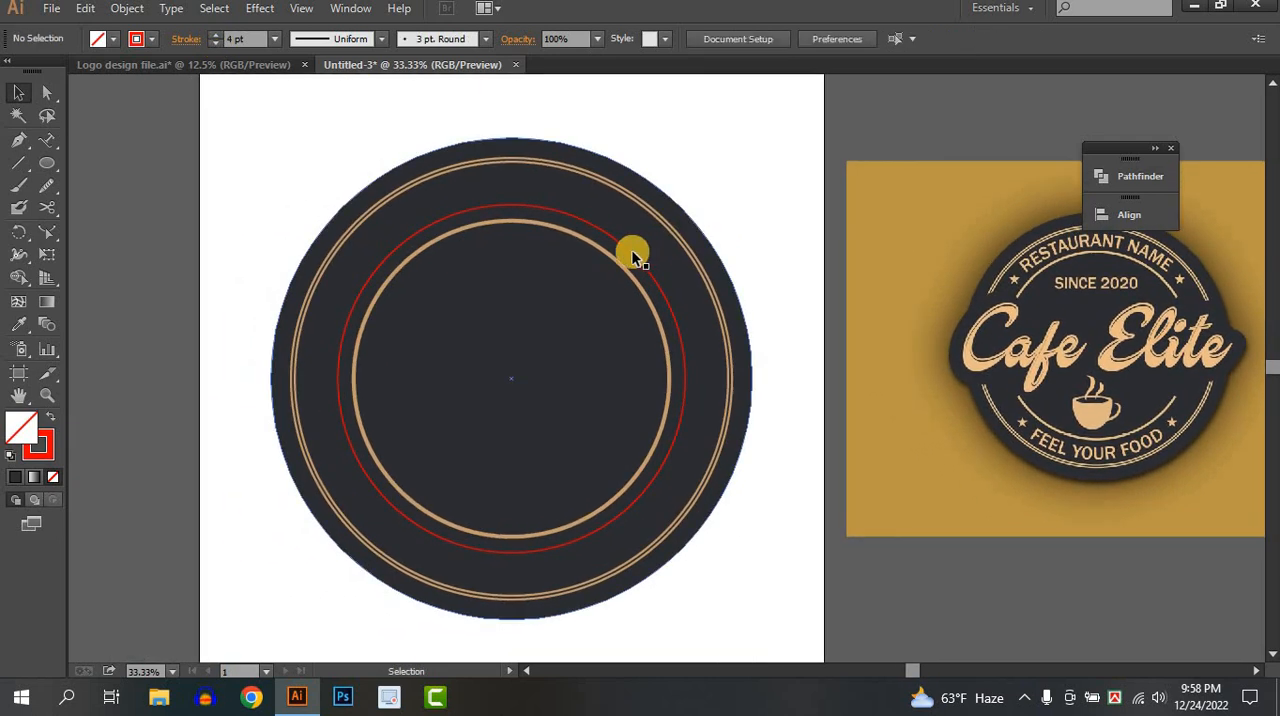
click(631, 256)
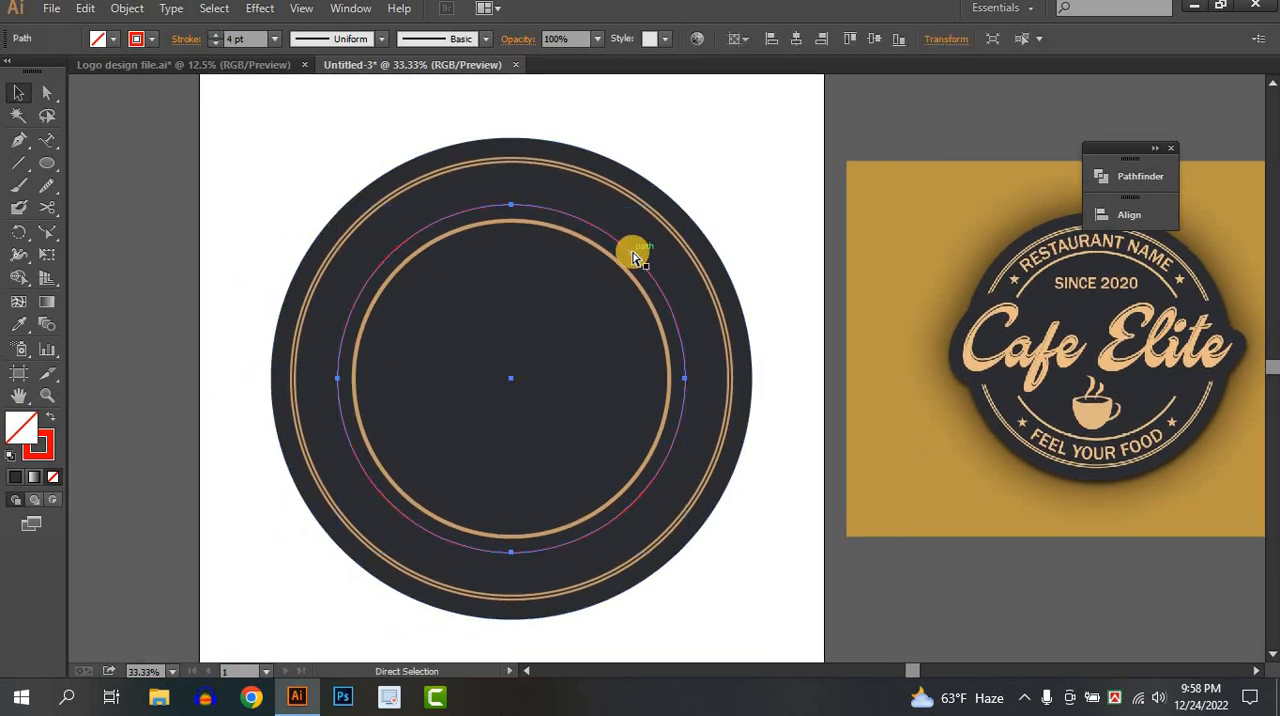
key(ctrl+x)
click(630, 234)
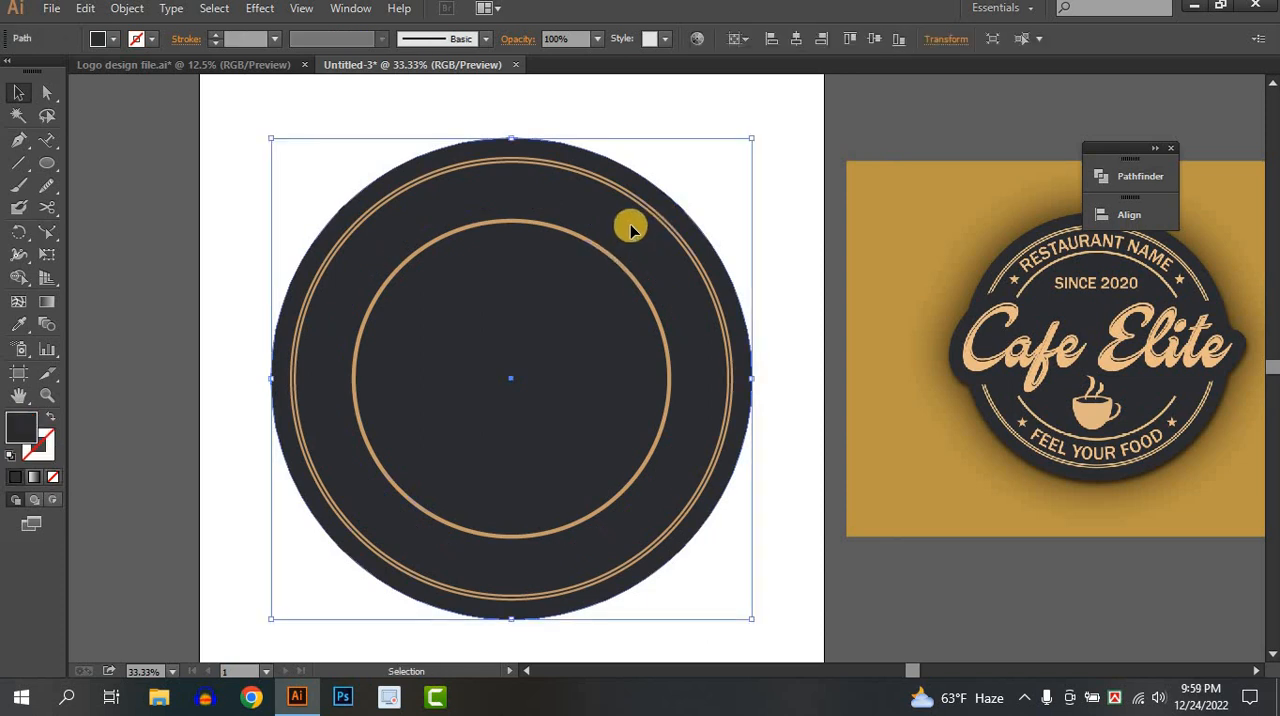
Select the three tan rings together and expand their strokes into filled shapes.
ctrl+click(694, 190)
click(549, 284)
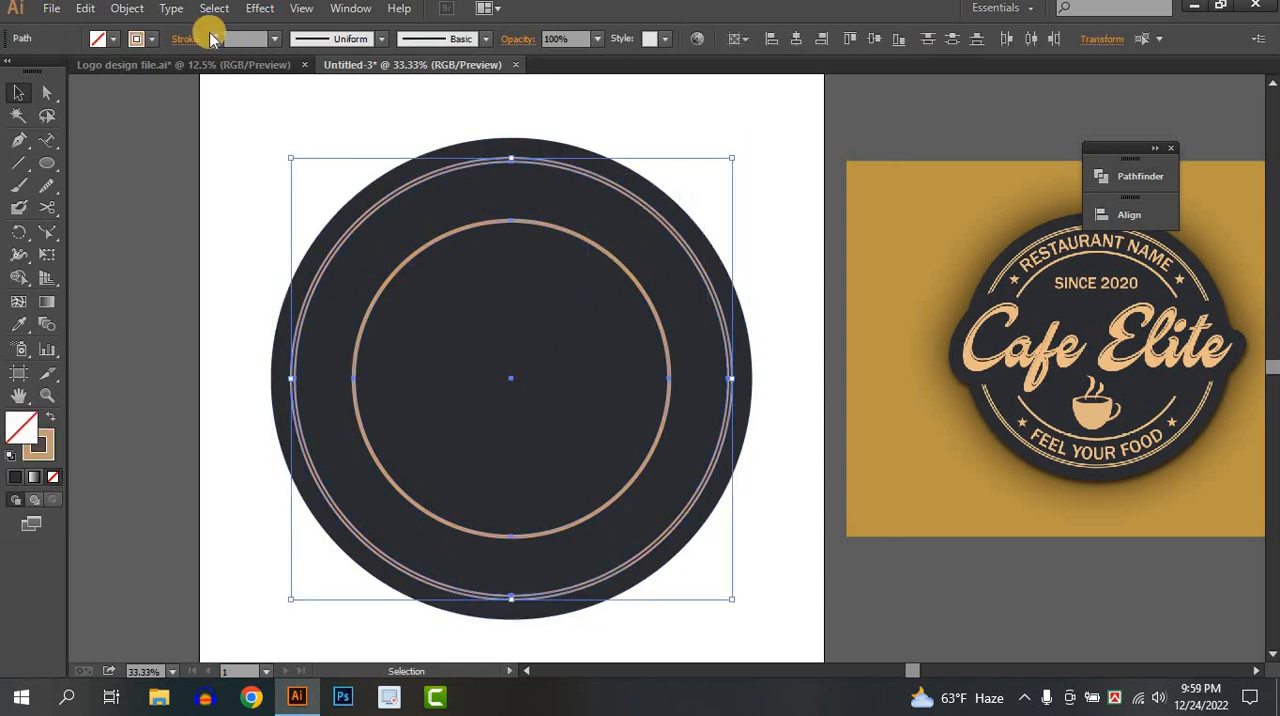
click(127, 8)
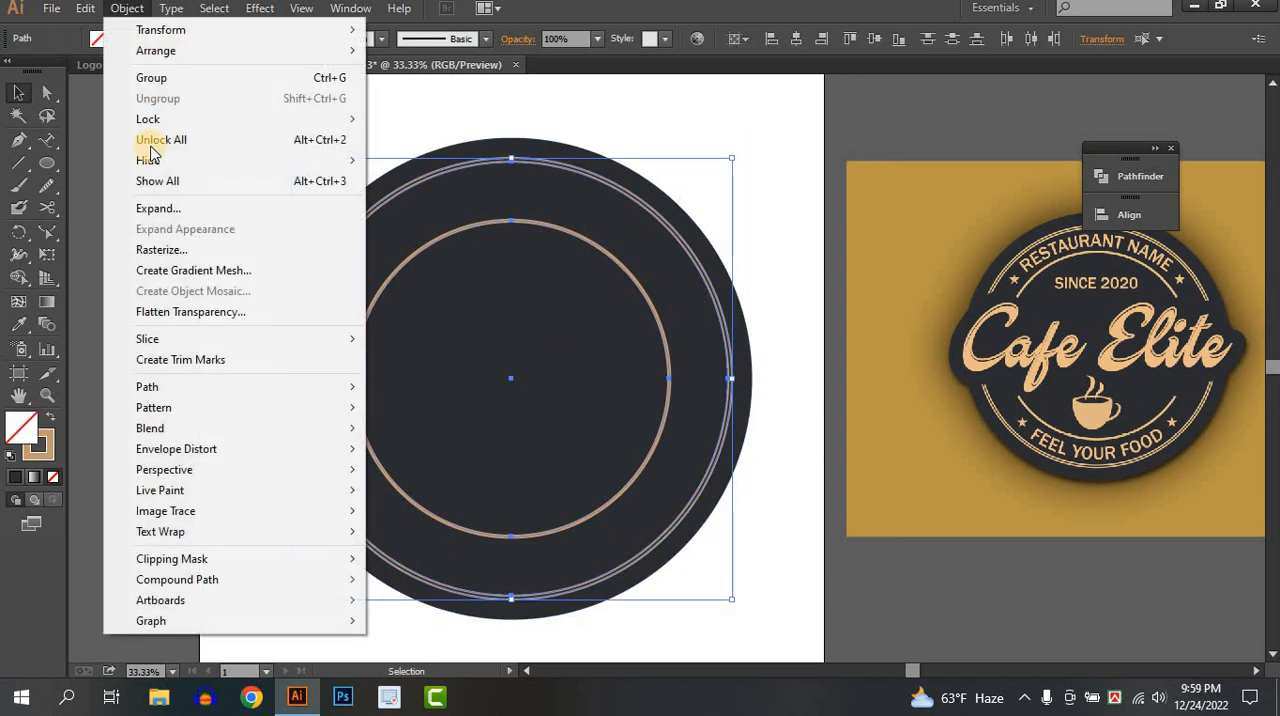
click(160, 208)
click(704, 420)
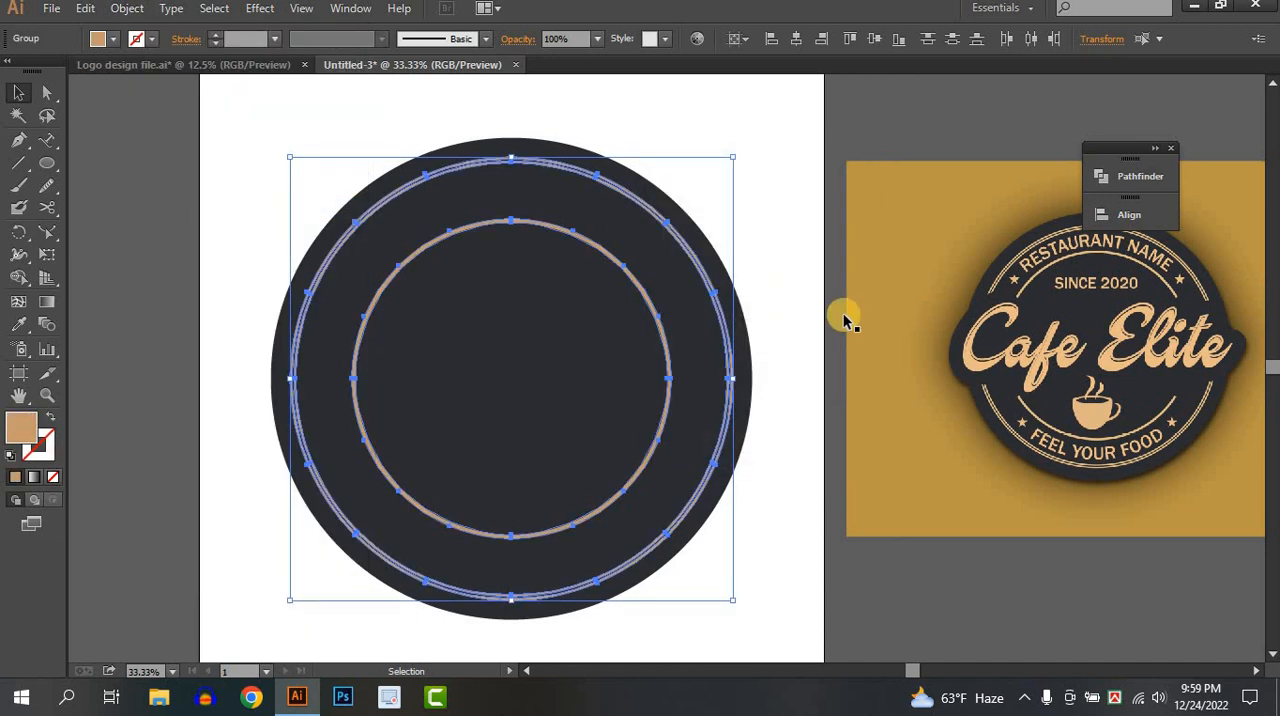
click(792, 290)
Draw a tan filled rectangle without a stroke across the badge's middle, over the expanded rings.
drag(656, 272, 583, 344)
click(14, 165)
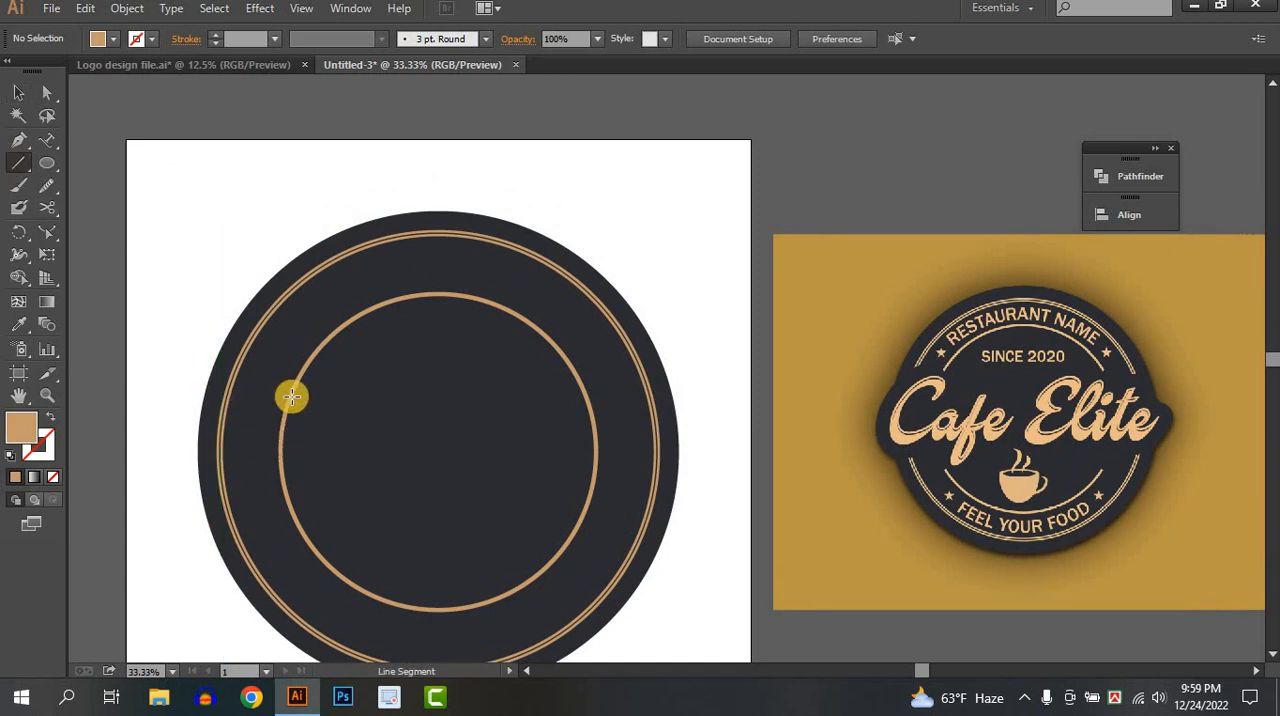
drag(47, 165, 100, 165)
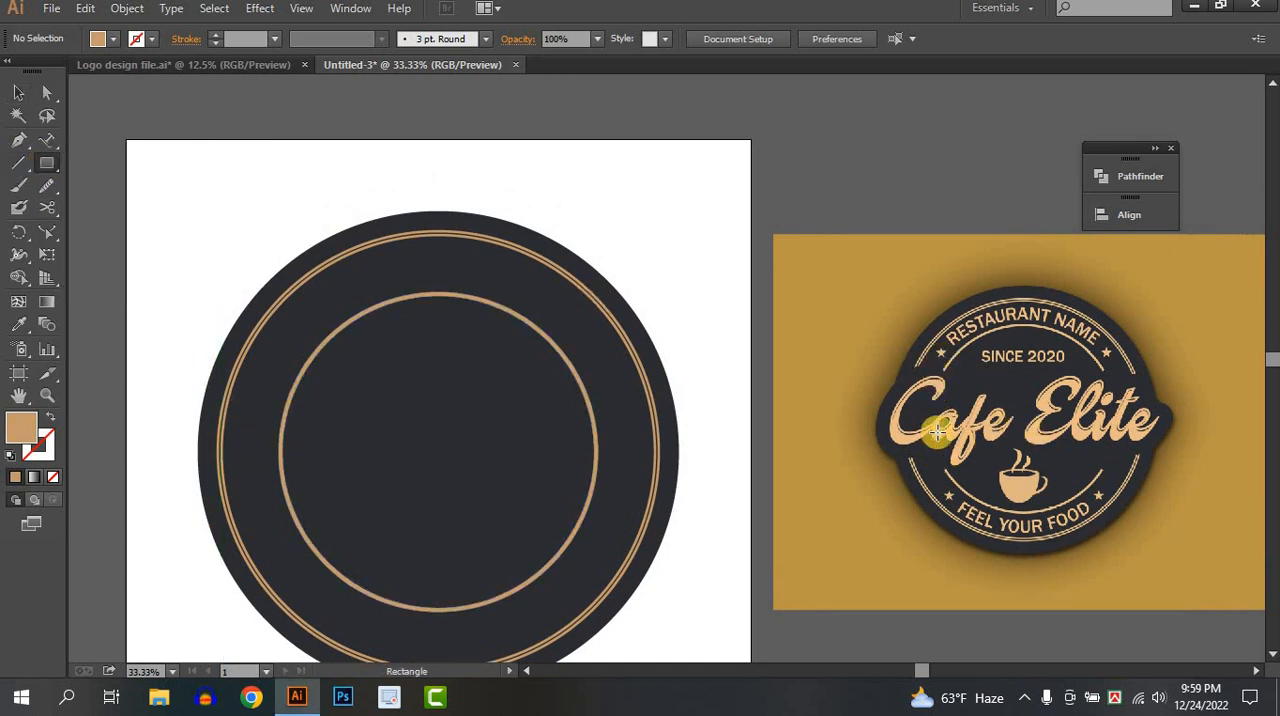
drag(252, 384, 692, 528)
click(16, 92)
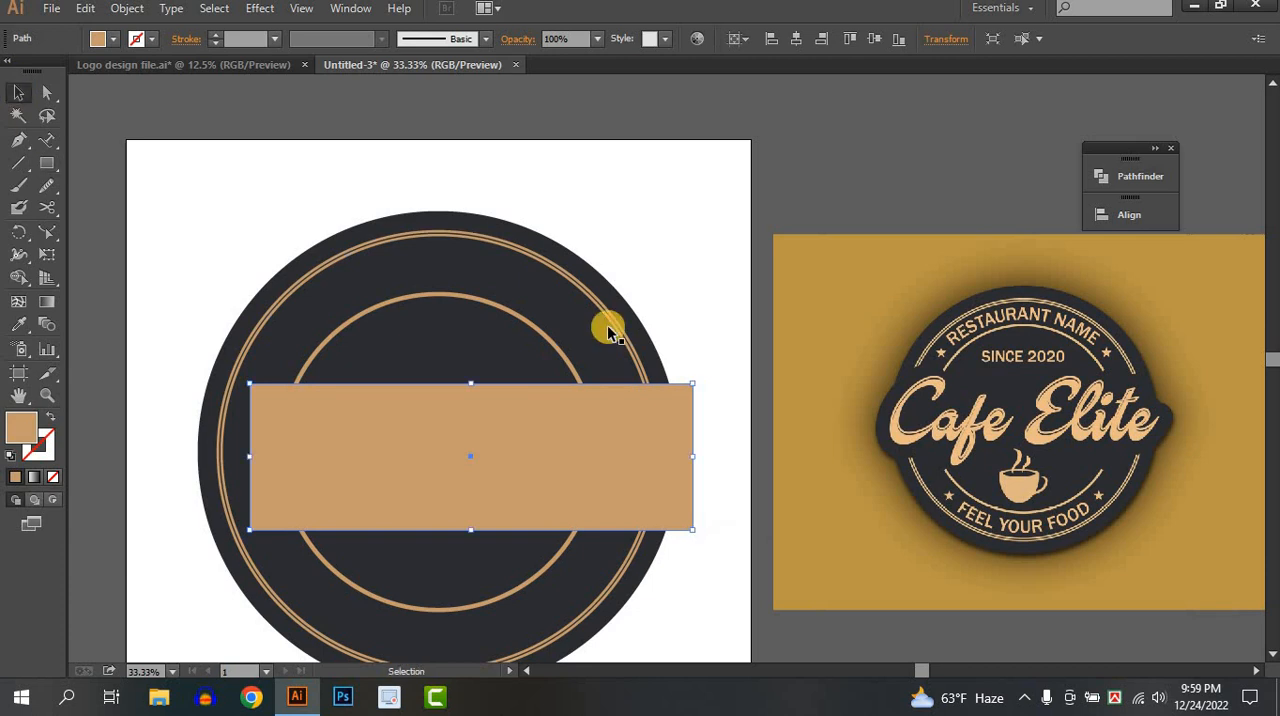
Reposition and widen the tan rectangle so it extends past both sides of the badge.
scroll(610, 328, down, 1)
scroll(614, 328, down, 1)
drag(663, 346, 725, 382)
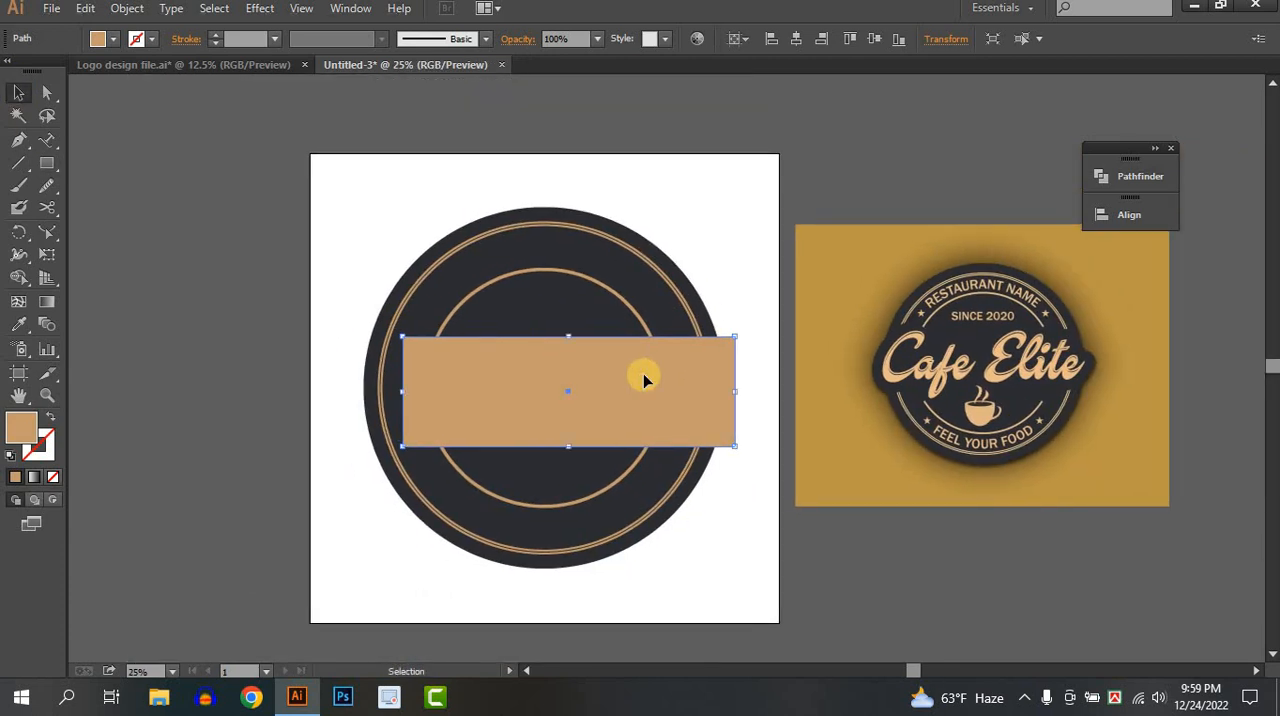
drag(648, 380, 566, 372)
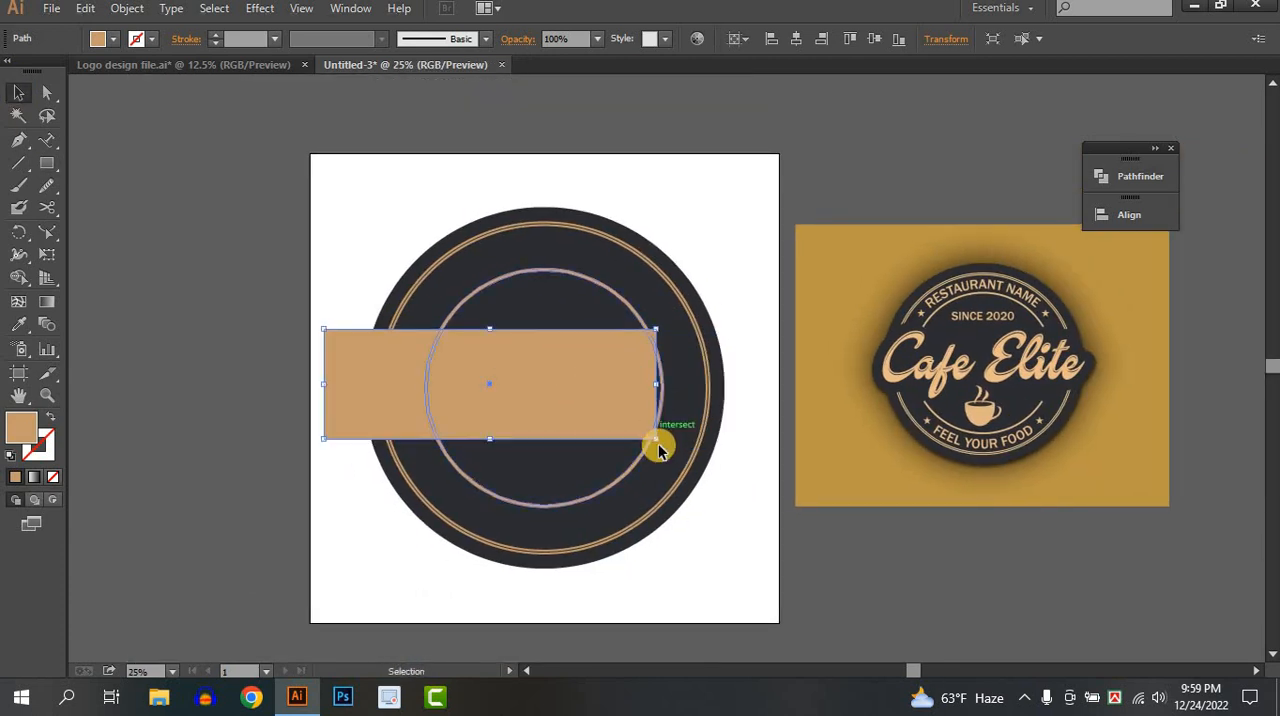
drag(693, 447, 794, 452)
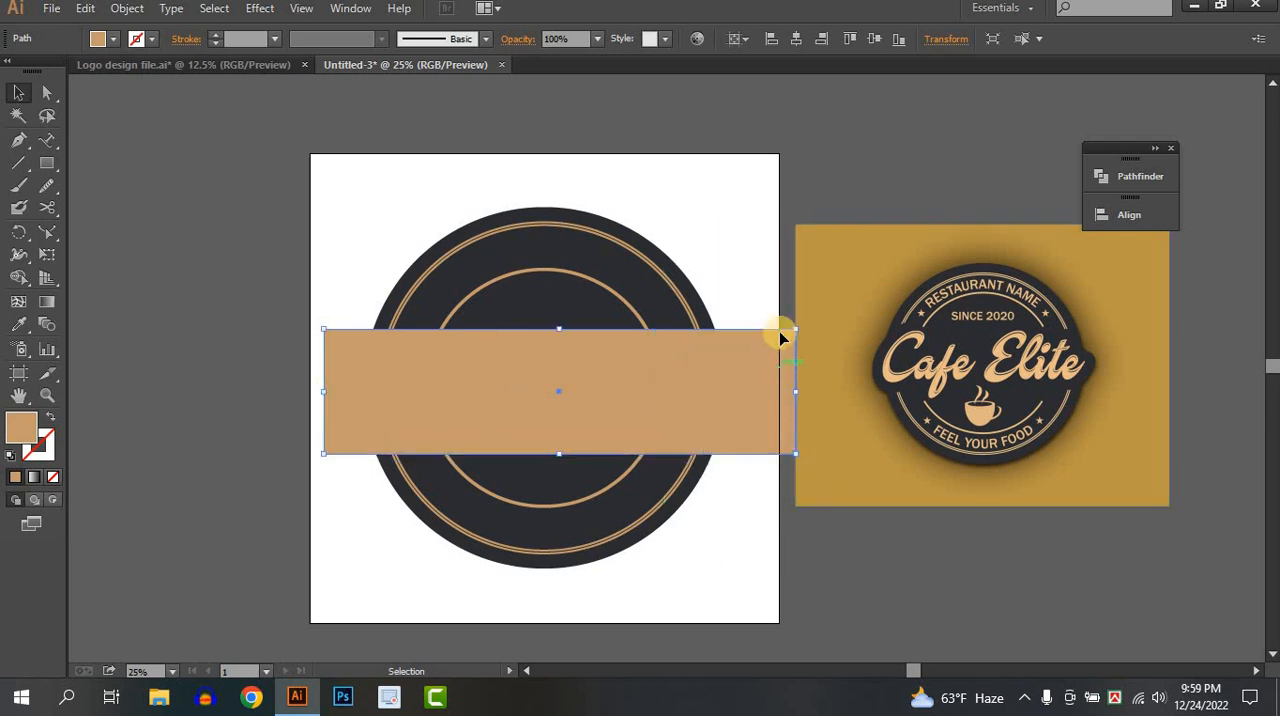
Make the rectangle slightly taller at its upper and lower edges and centre it vertically on the artboard.
drag(796, 329, 791, 322)
drag(399, 377, 392, 376)
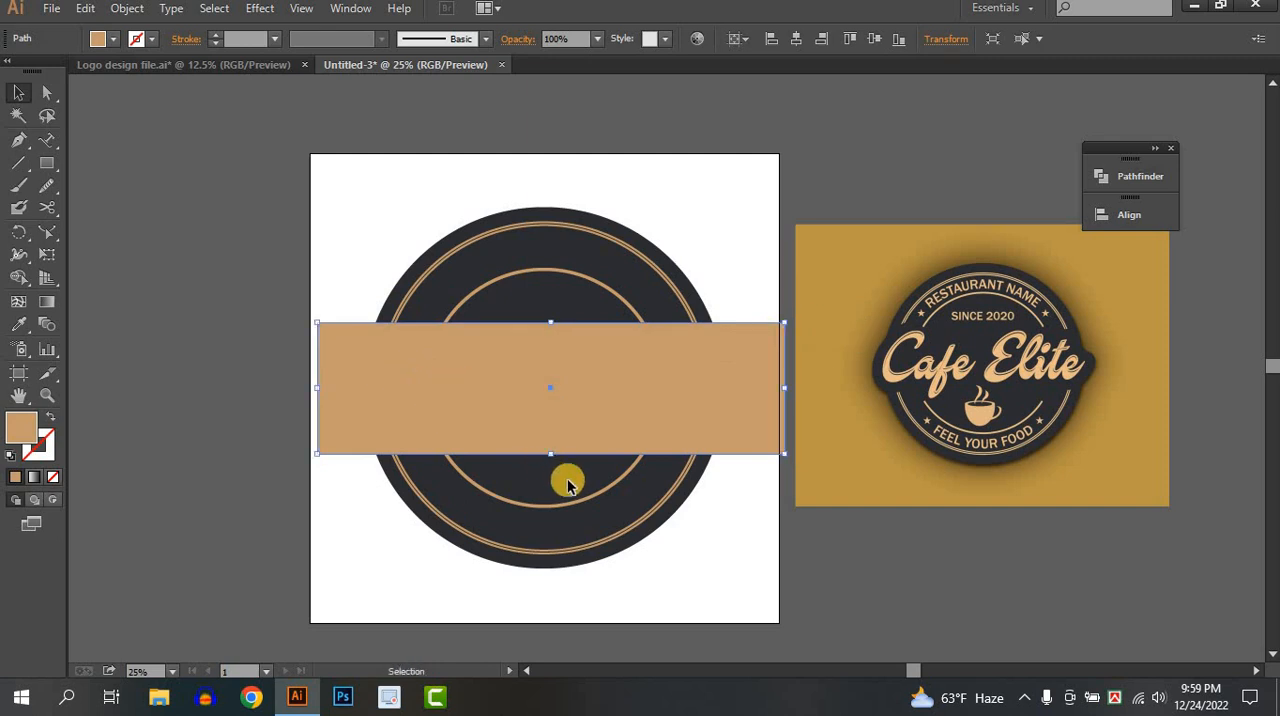
drag(550, 456, 545, 462)
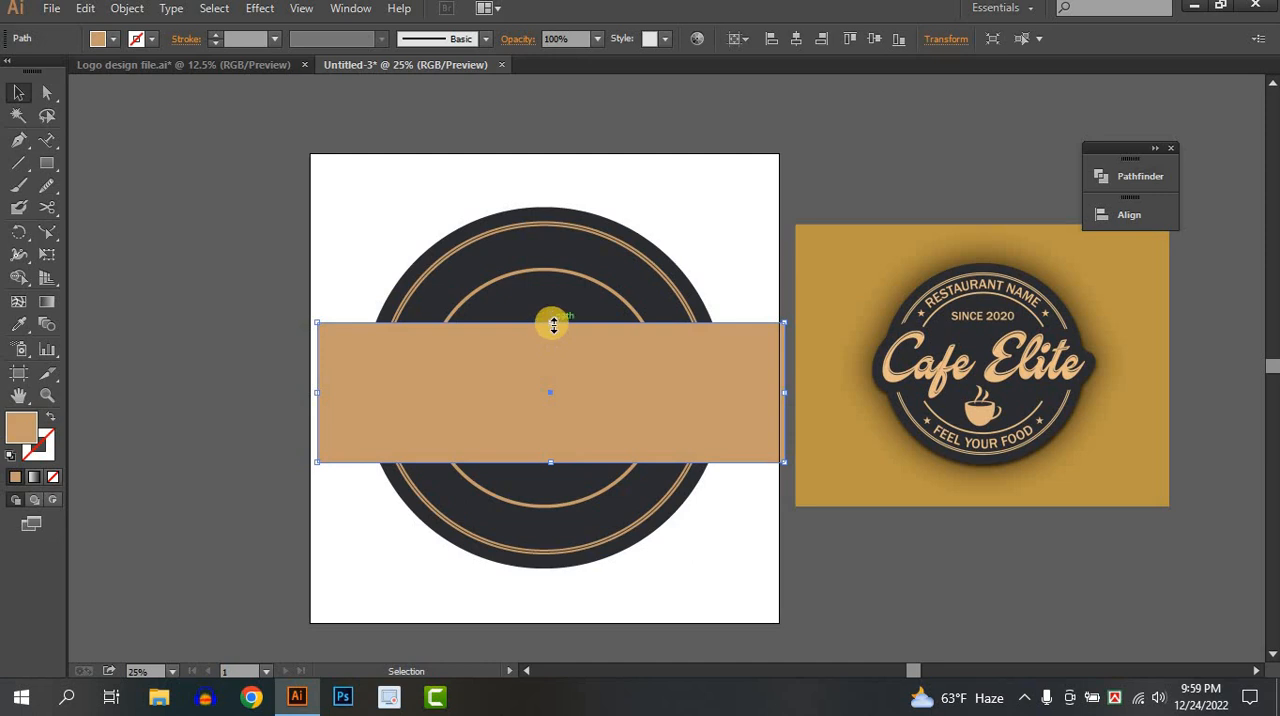
drag(553, 325, 550, 319)
click(868, 36)
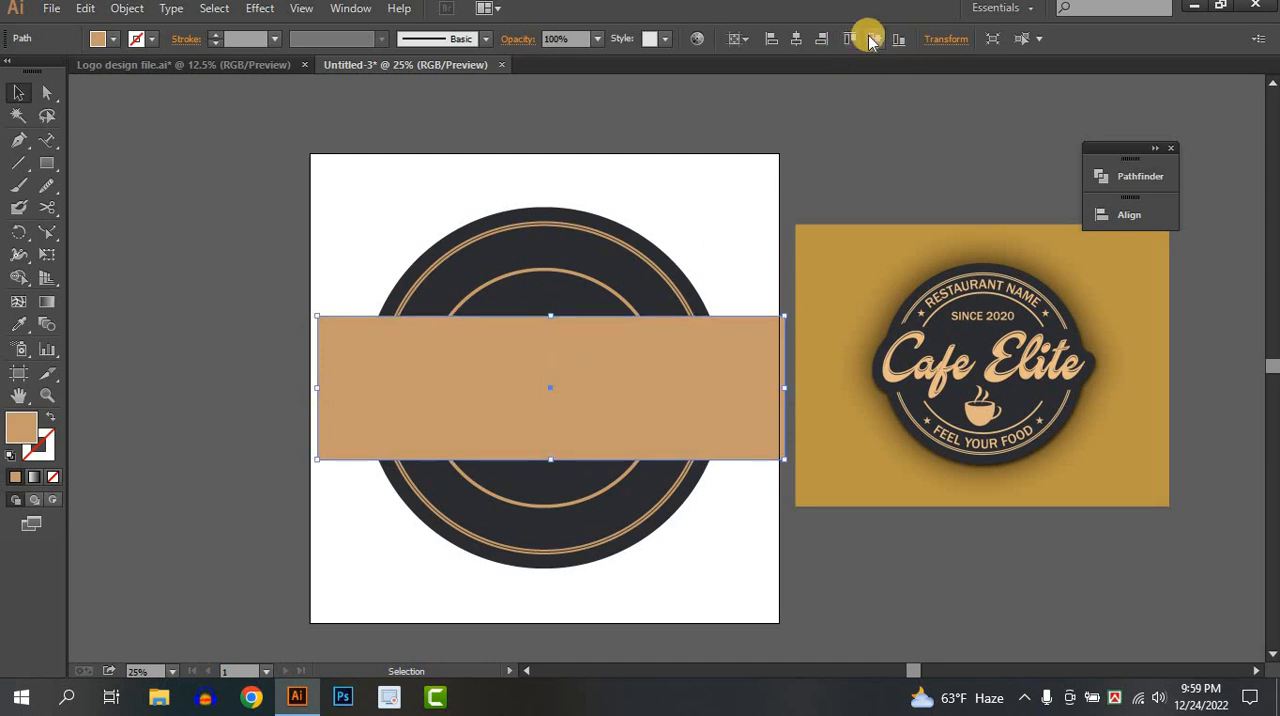
click(855, 167)
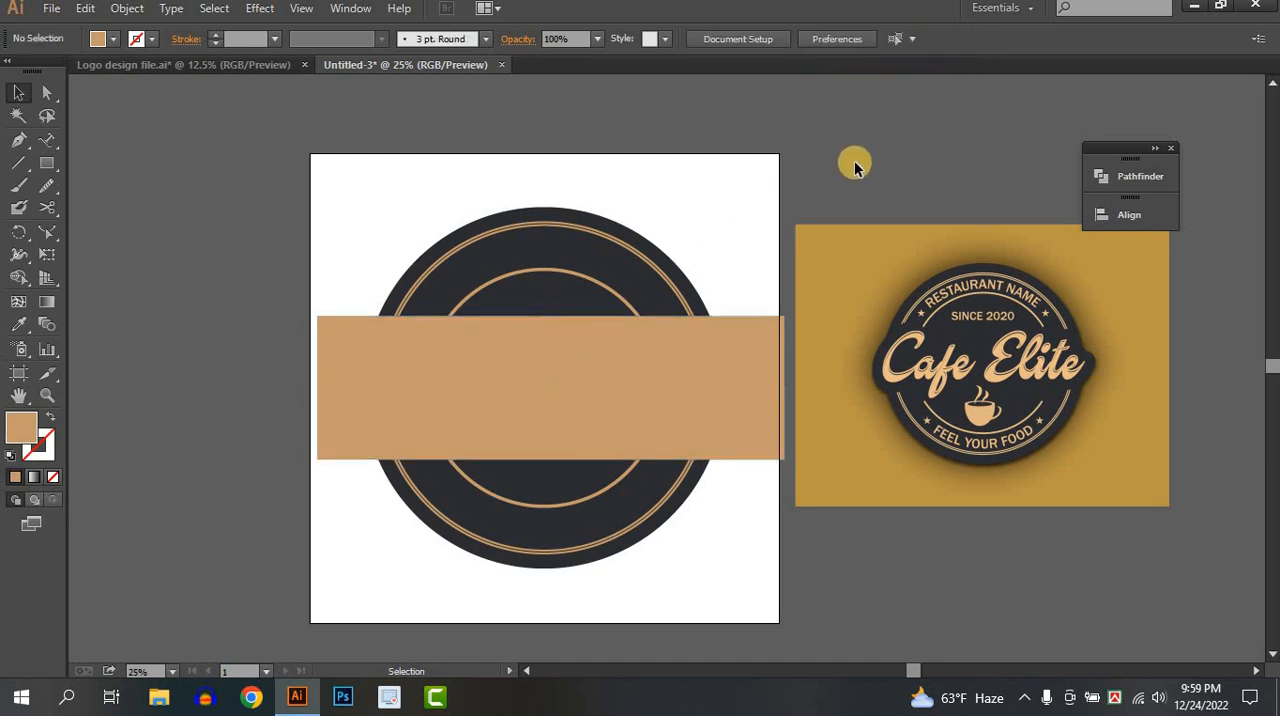
Select the rectangle with the rings and remove the middle band with Shape Builder, leaving separate upper and lower arcs.
click(500, 334)
drag(425, 203, 562, 390)
click(18, 277)
drag(231, 390, 800, 389)
click(18, 90)
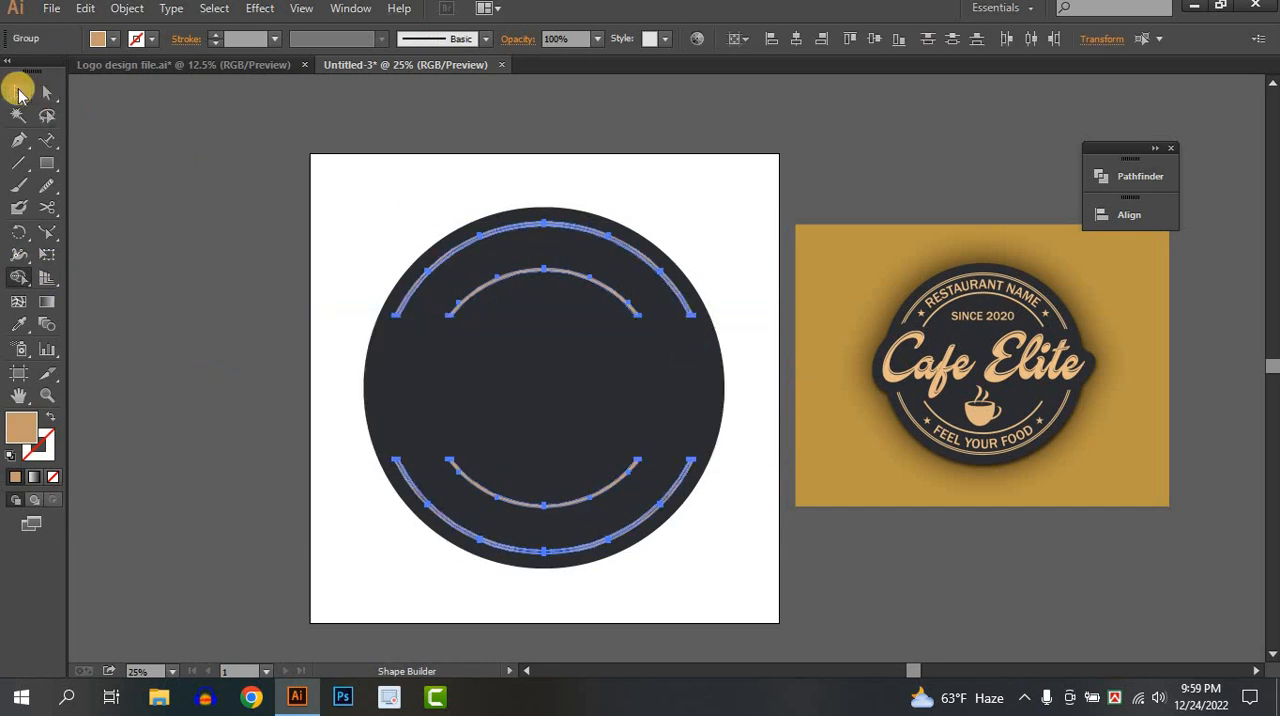
click(223, 226)
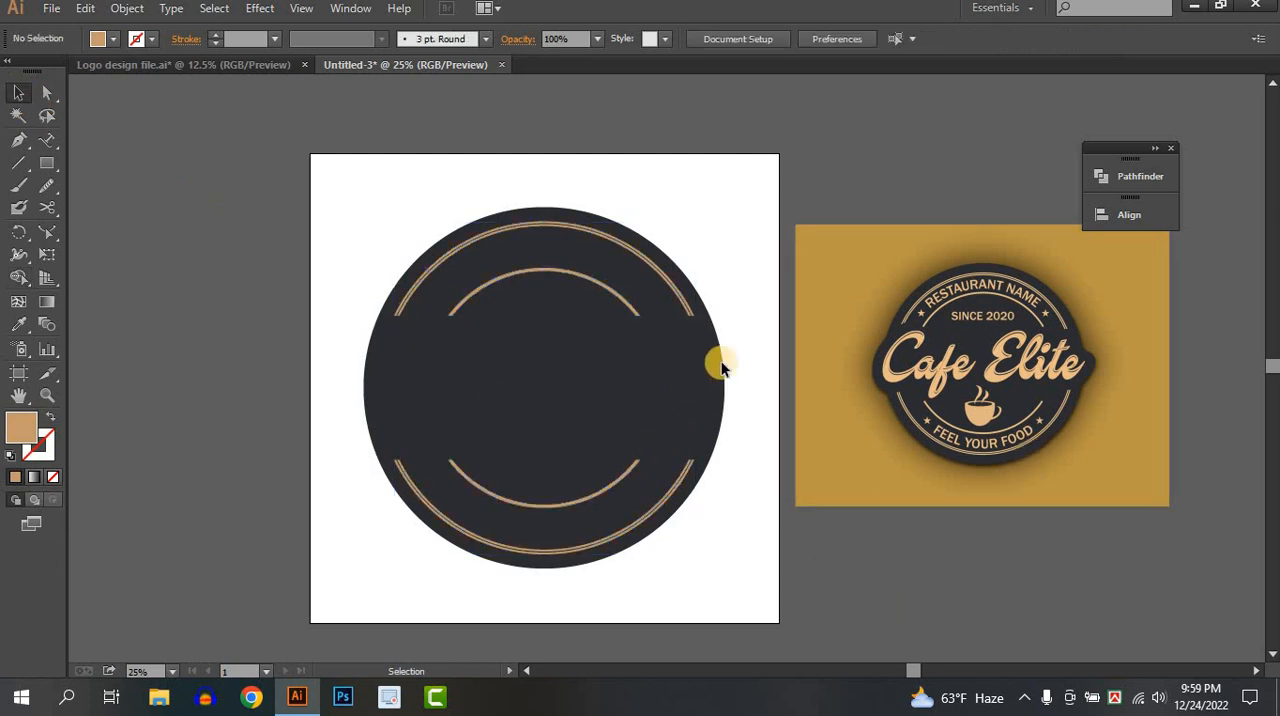
Enlarge the Eraser and trim the left end of the badge's upper outer double arc.
key(alt)
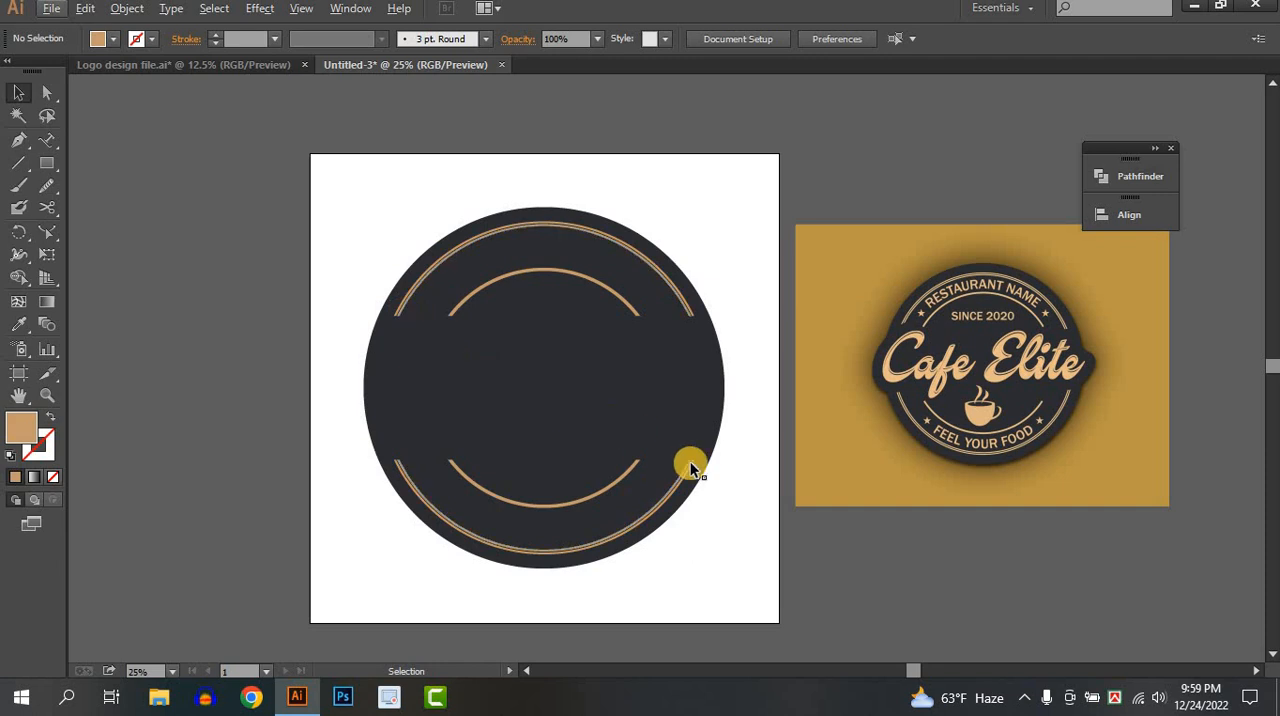
alt+scroll(625, 440, up, 2)
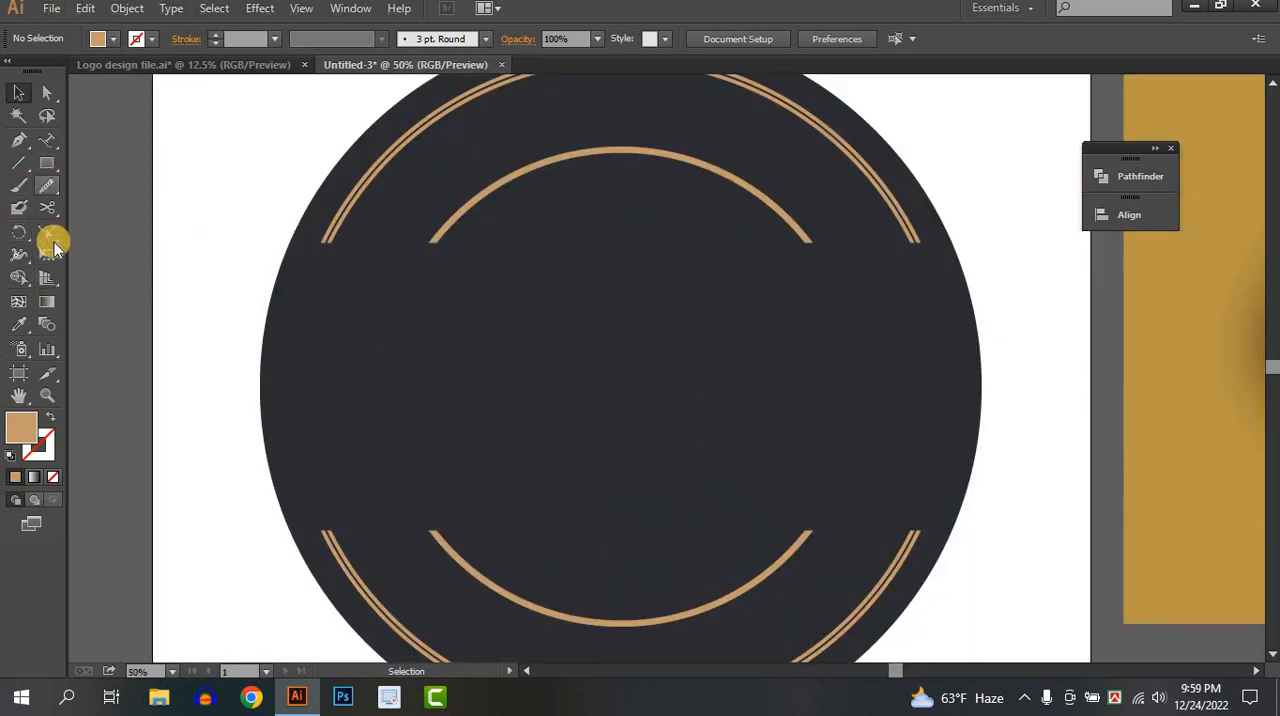
drag(47, 208, 100, 205)
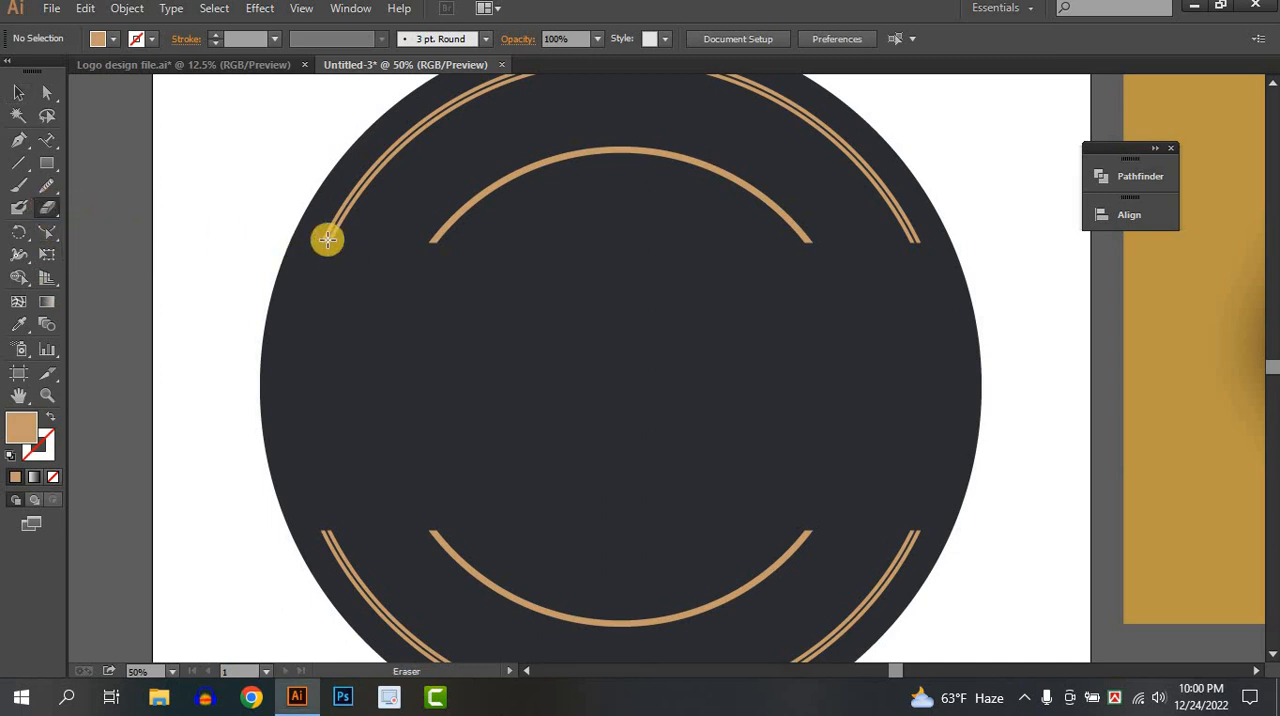
key(])
key(])
key(])
key(])
key(])
key(])
key(])
key(])
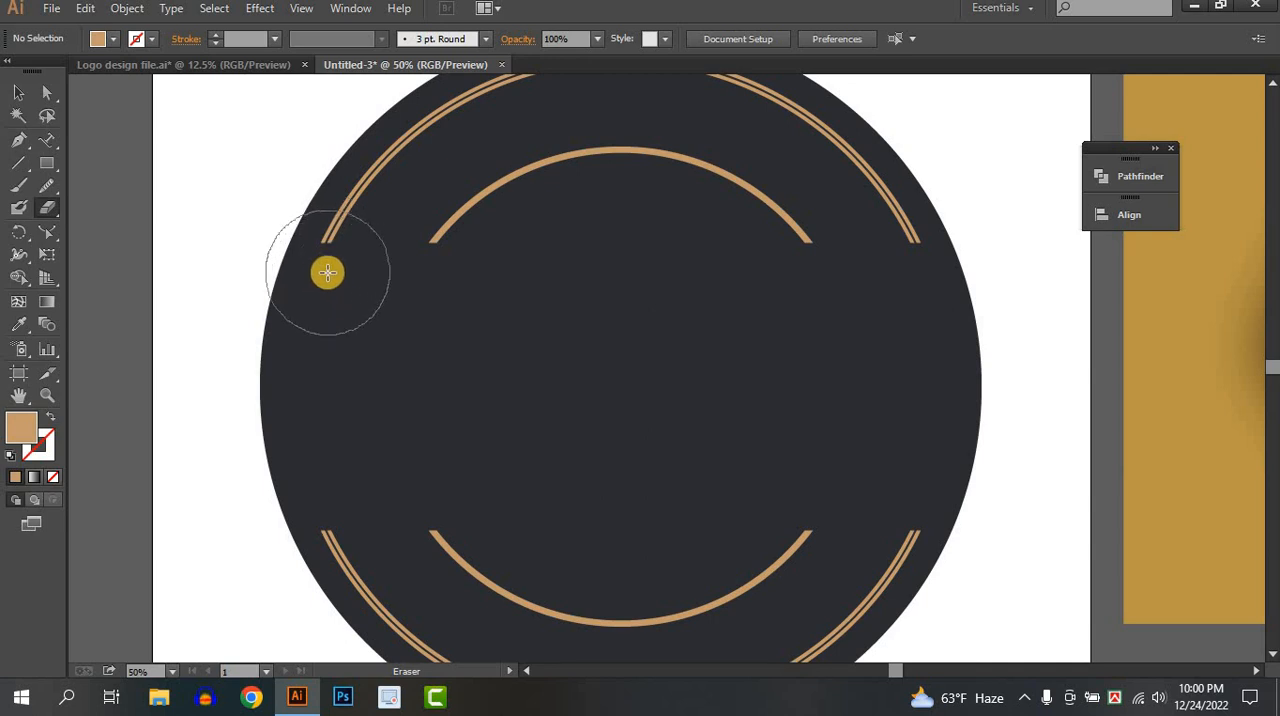
key(])
key(])
key(])
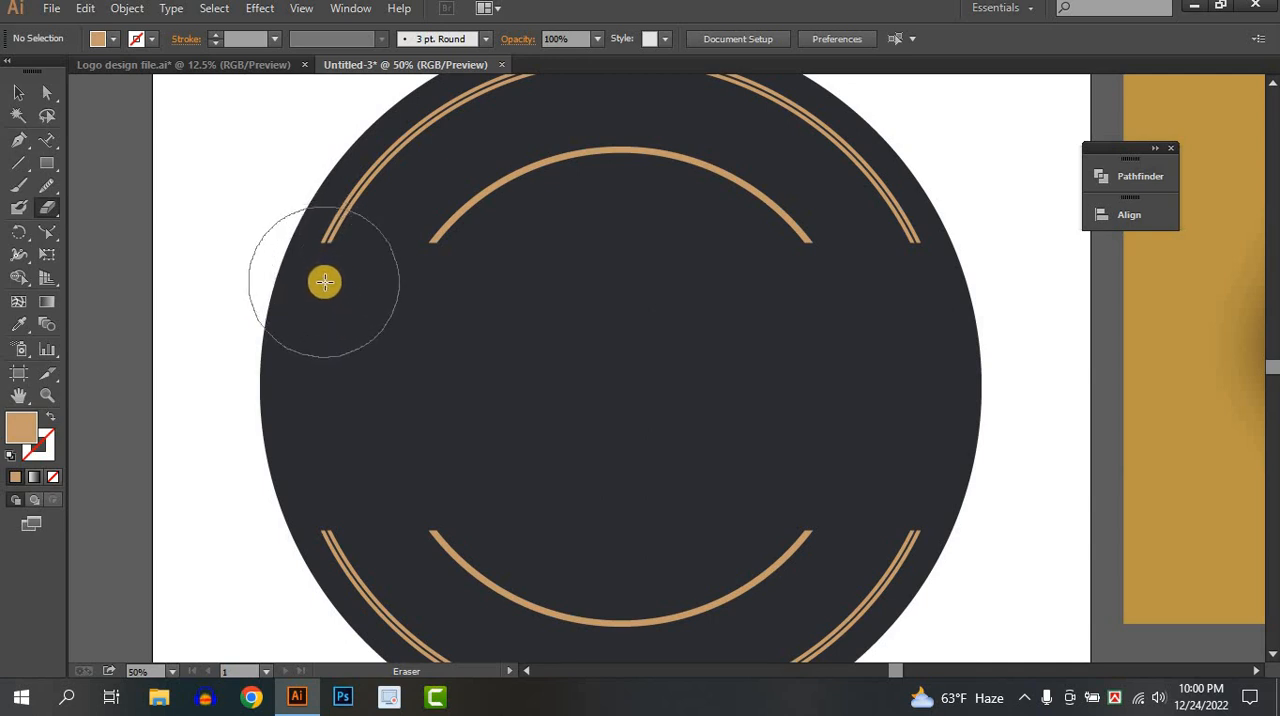
scroll(325, 282, down, 1)
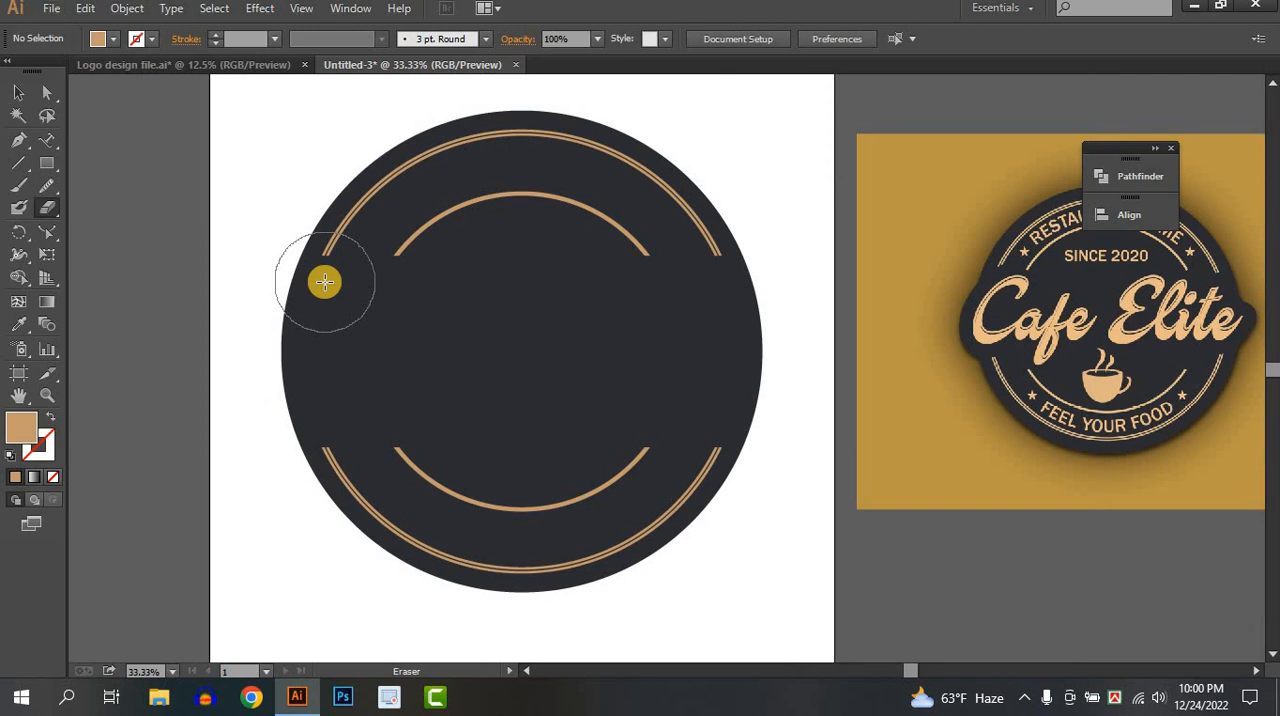
scroll(325, 282, up, 1)
scroll(325, 282, down, 1)
drag(325, 282, 297, 322)
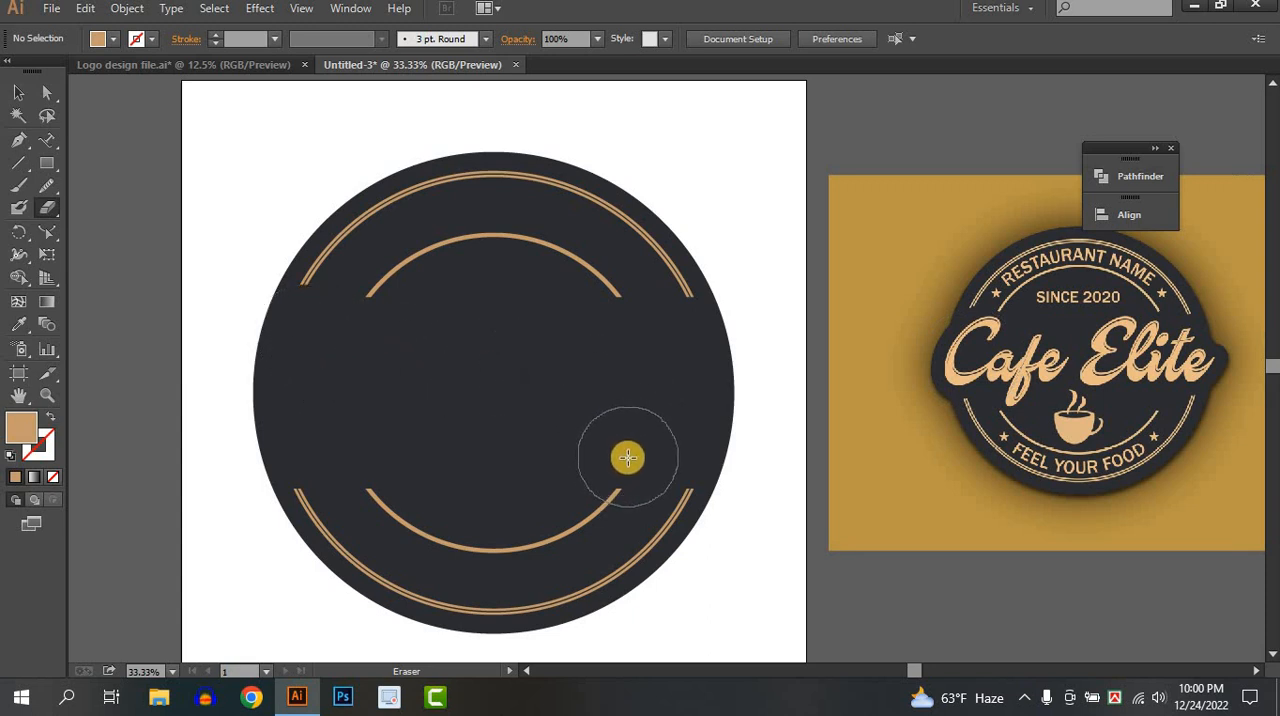
Erase the tips at both ends of the lower and upper inner arcs to shorten them.
click(614, 454)
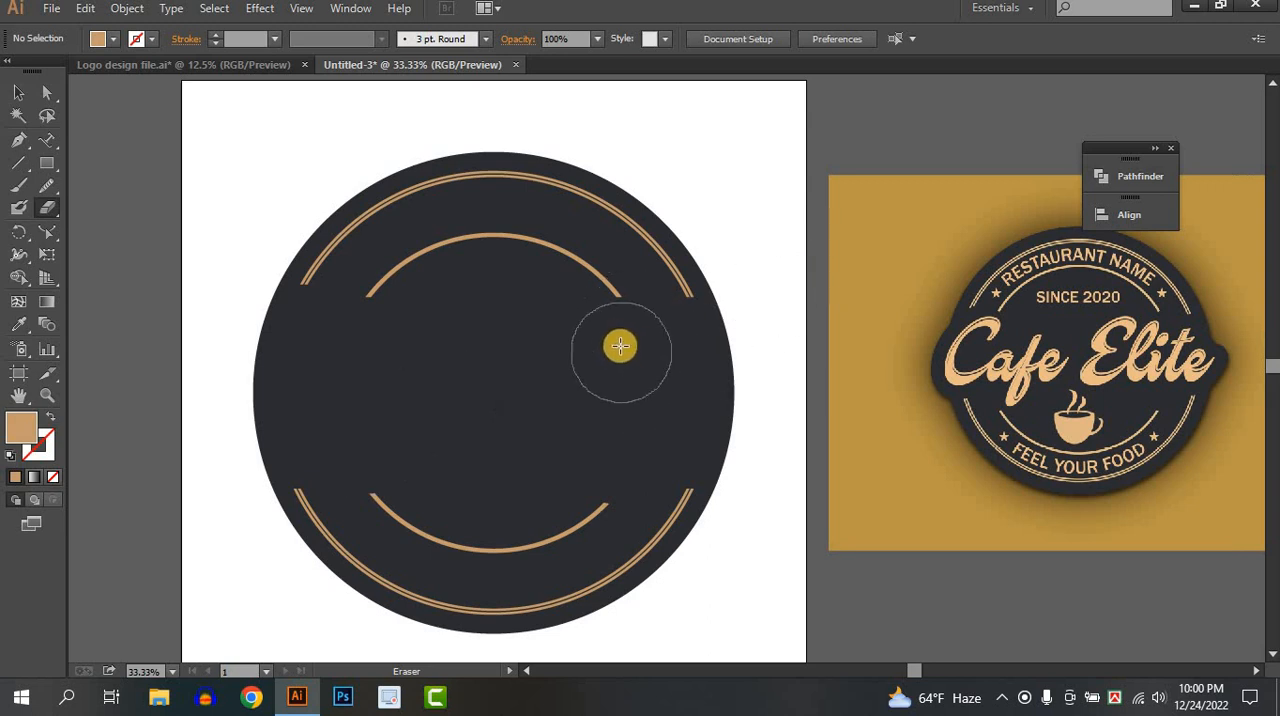
click(617, 335)
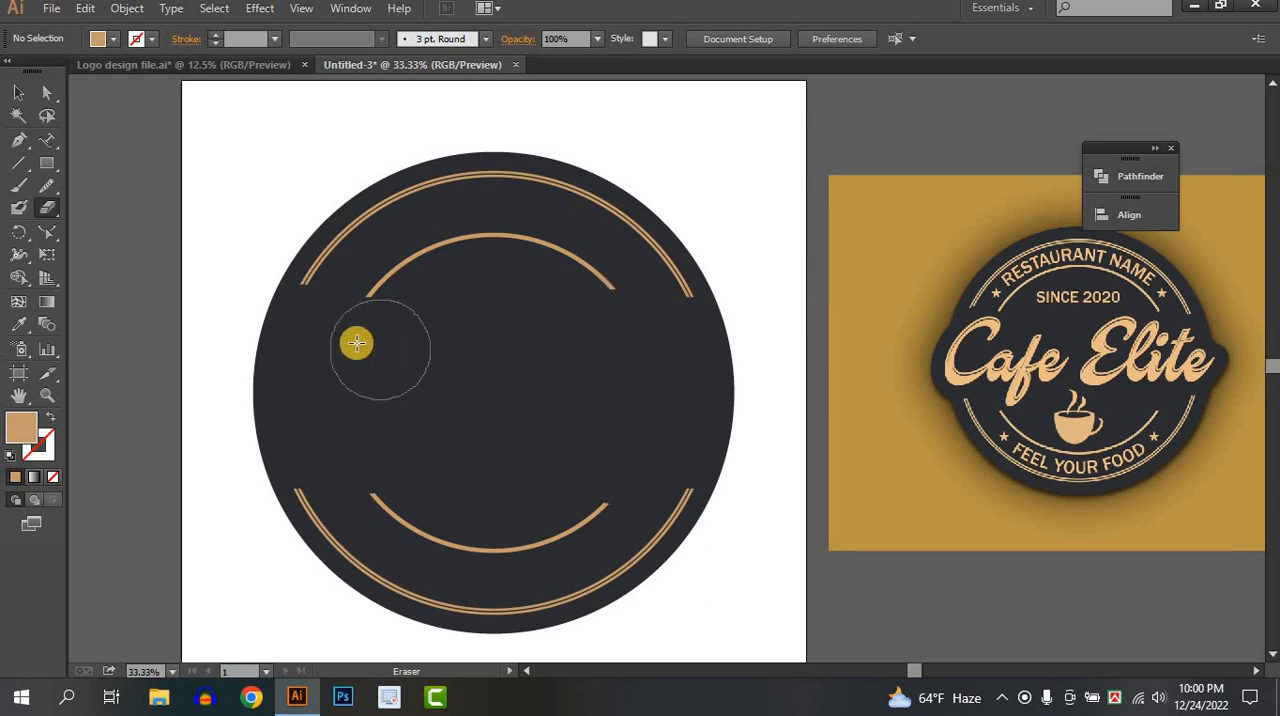
click(360, 340)
click(18, 92)
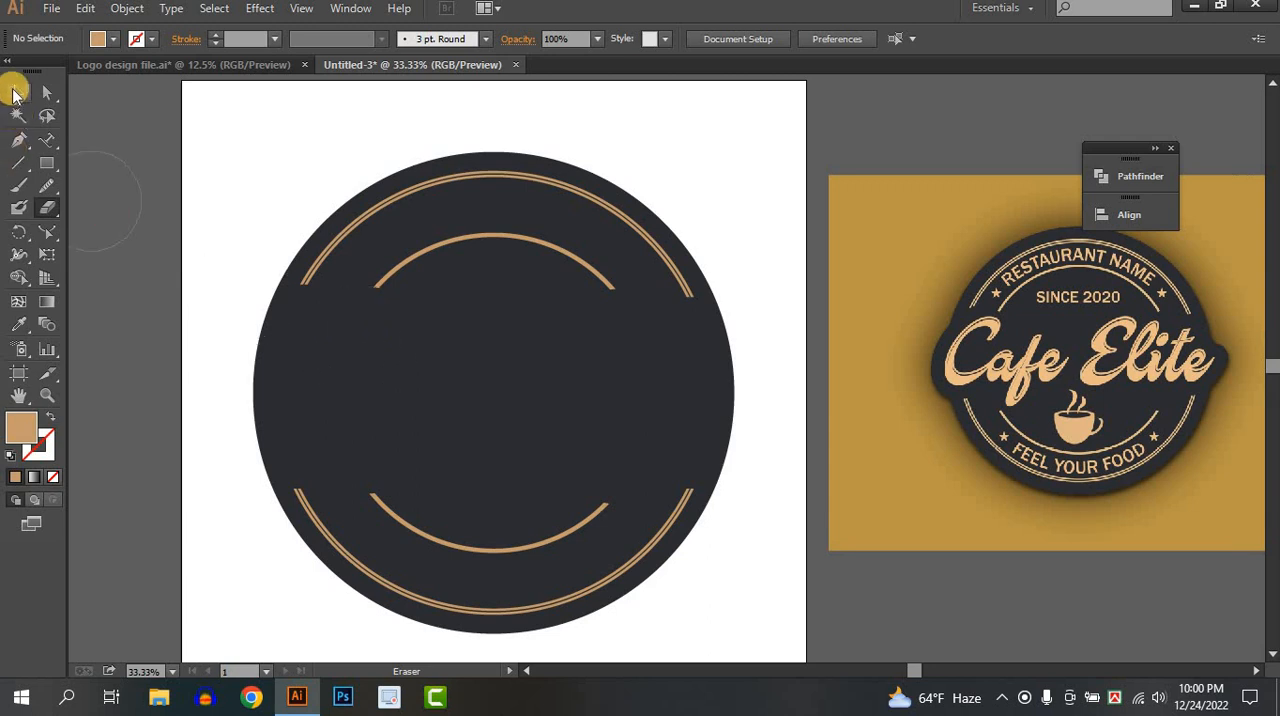
scroll(240, 171, down, 1)
drag(417, 294, 445, 313)
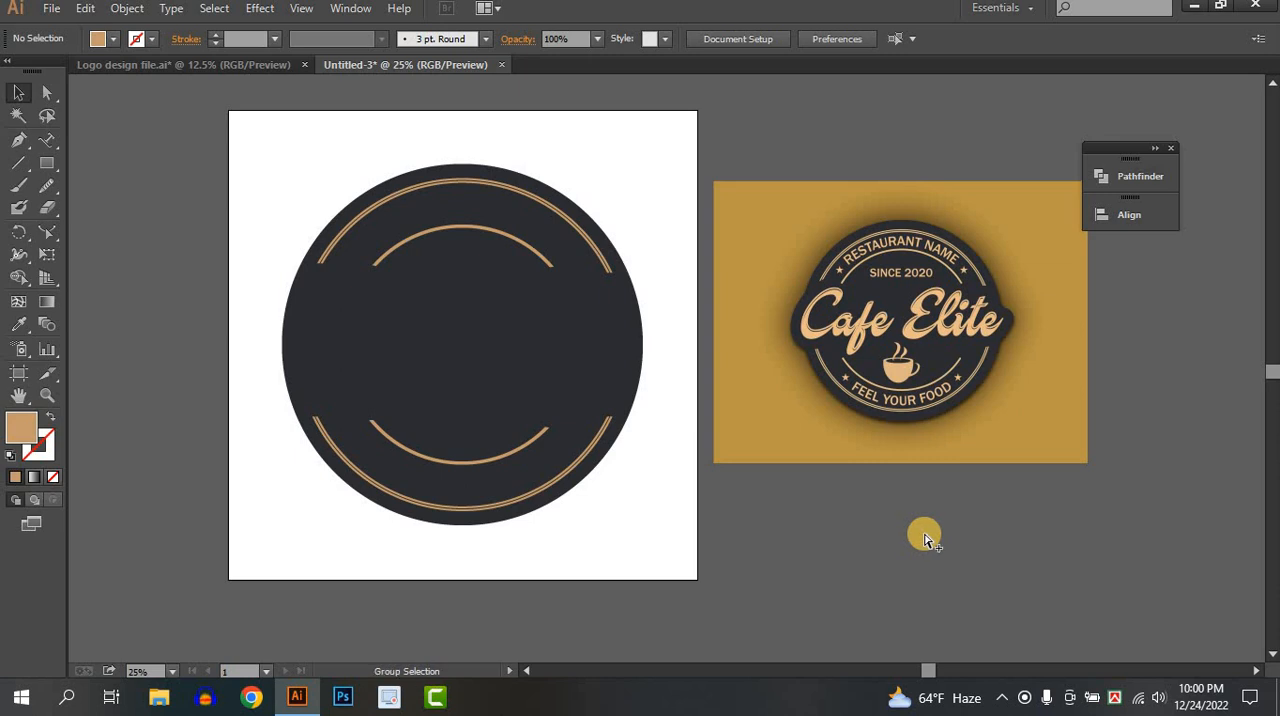
Show the hidden red circle and add the text RESTAURANT NAME along its upper path.
key(ctrl+alt+3)
click(670, 340)
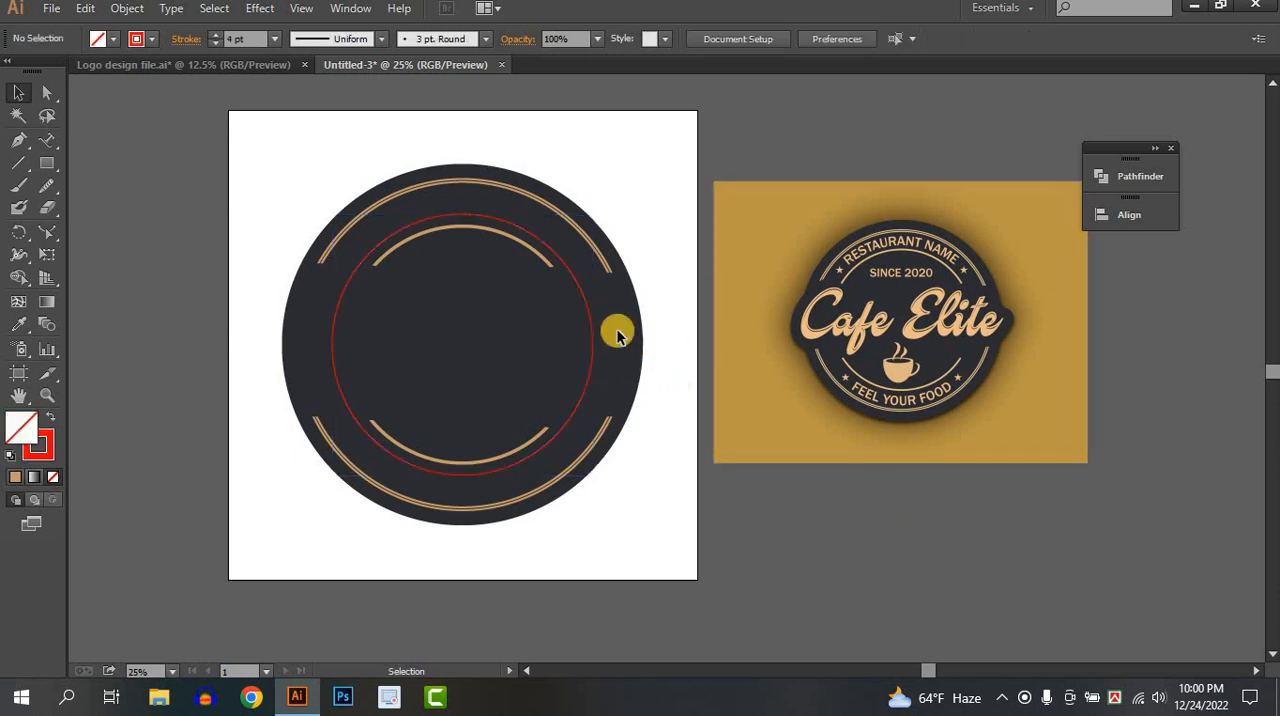
click(592, 336)
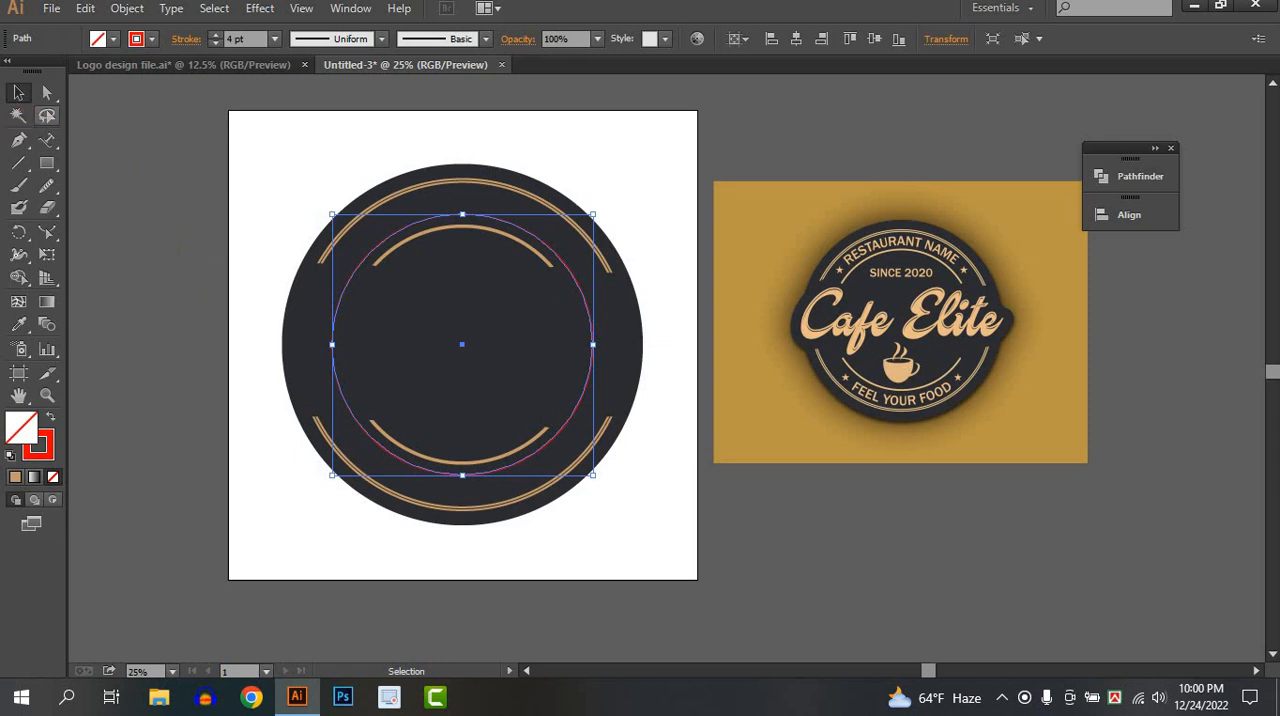
drag(42, 136, 100, 185)
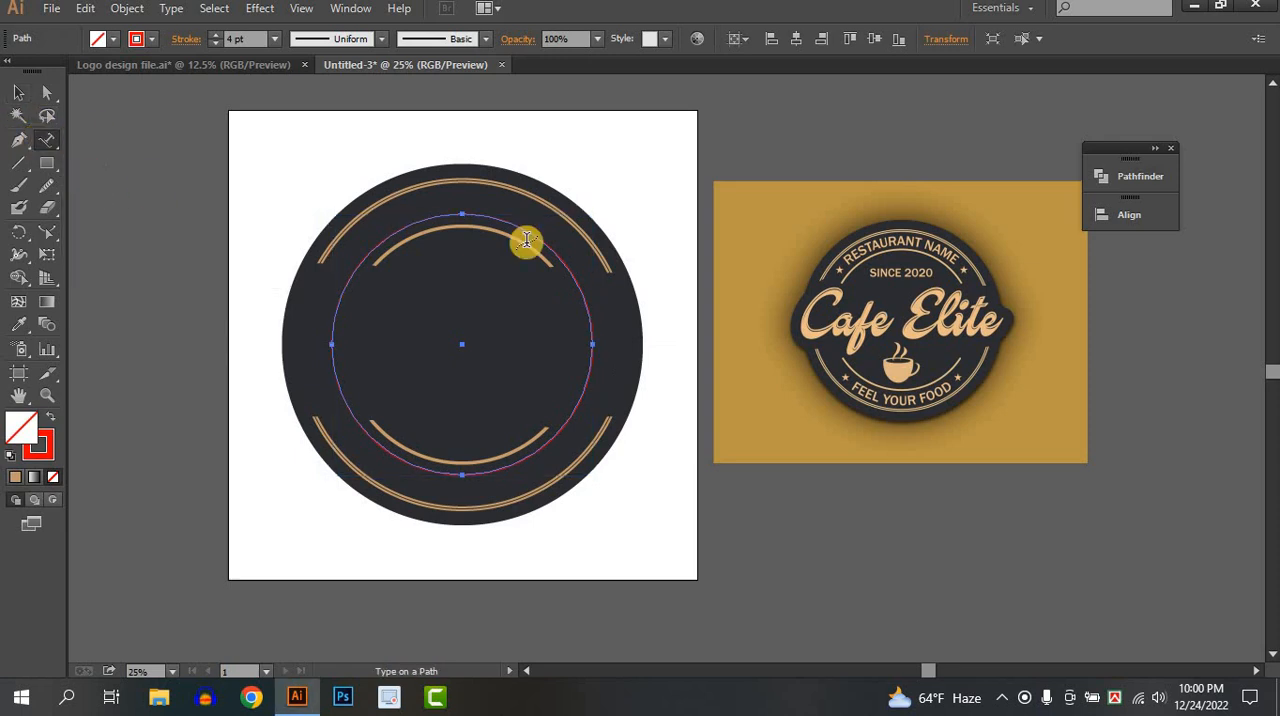
click(364, 260)
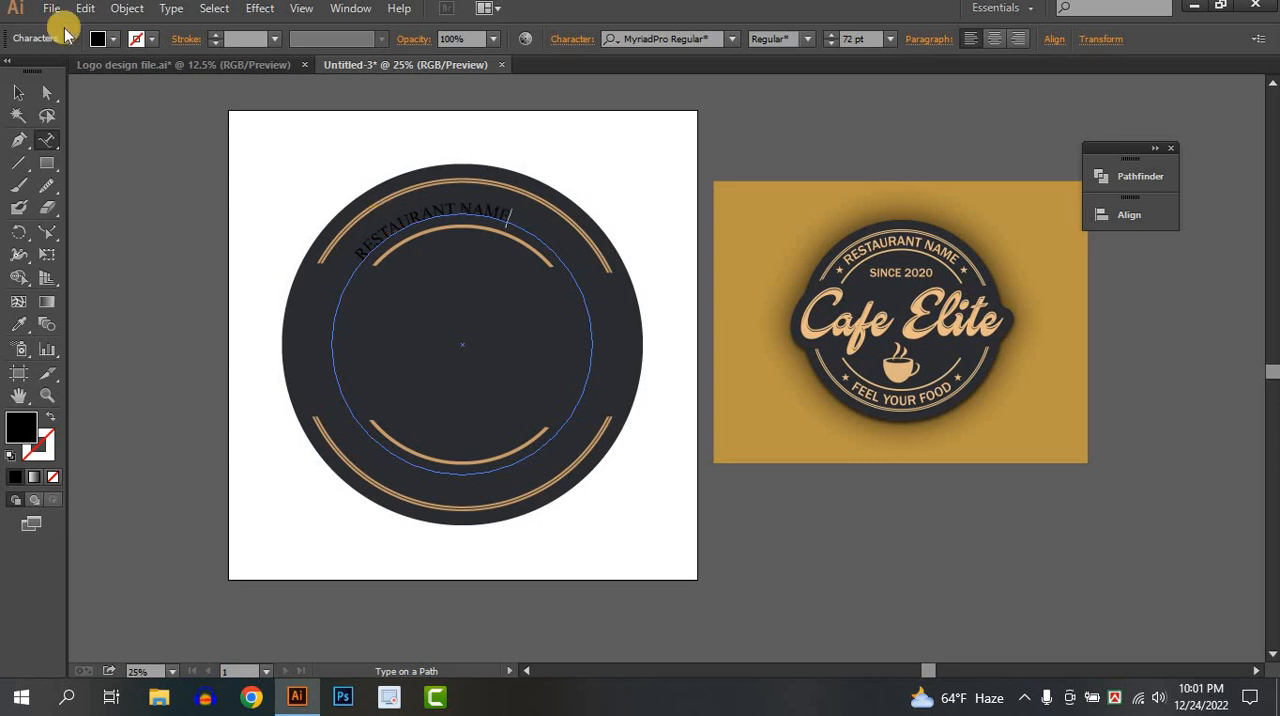
Recolour all of the RESTAURANT NAME text with the light tan sampled from the reference logo's Cafe Elite lettering.
key(Escape)
key(ctrl+a)
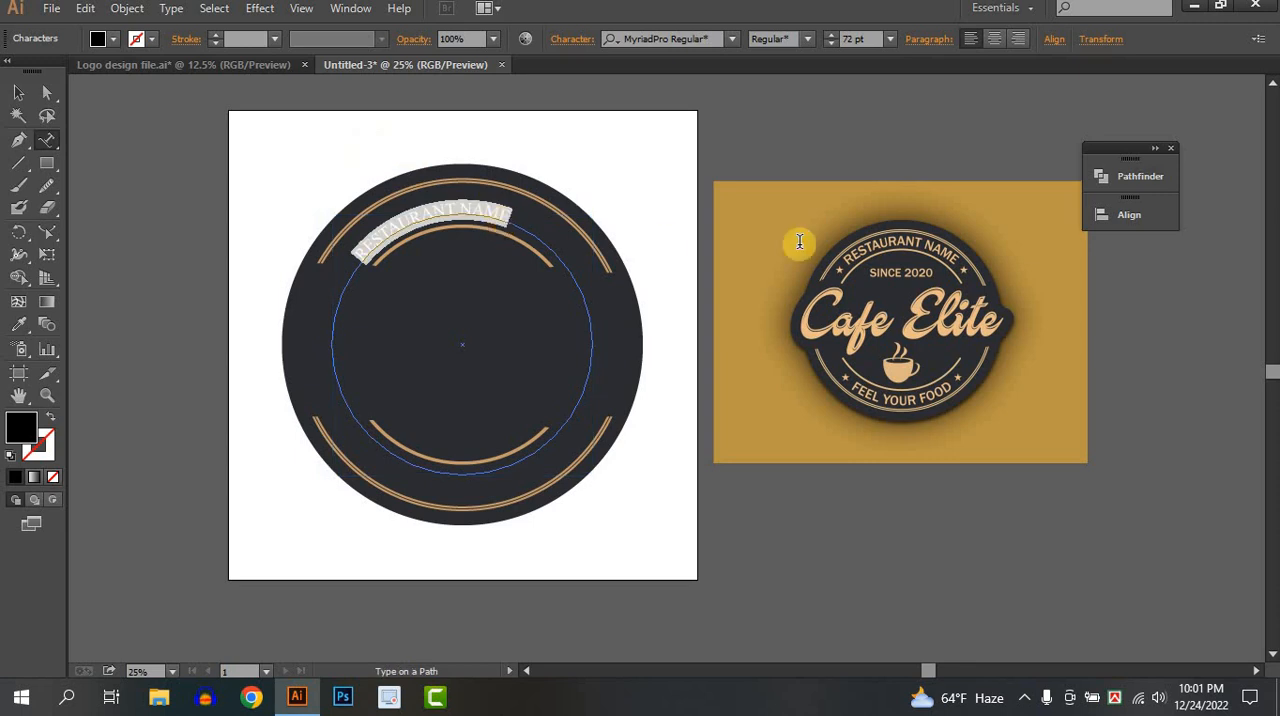
click(18, 324)
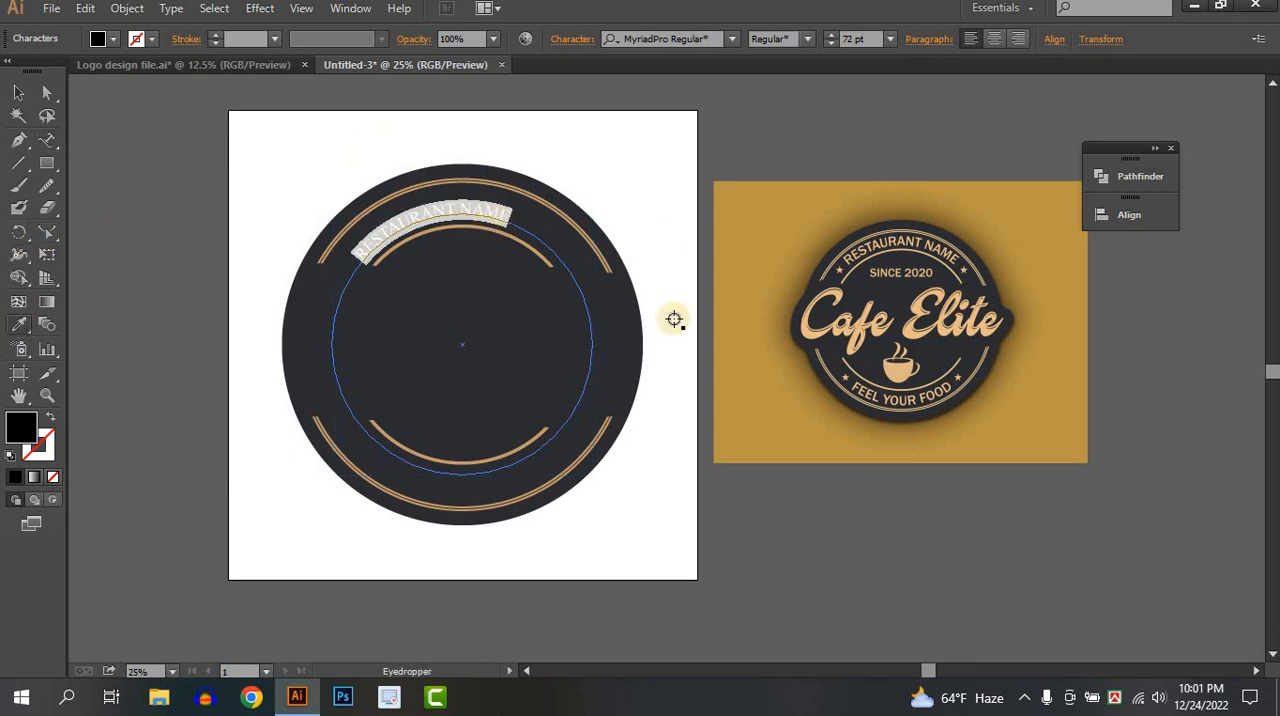
click(810, 333)
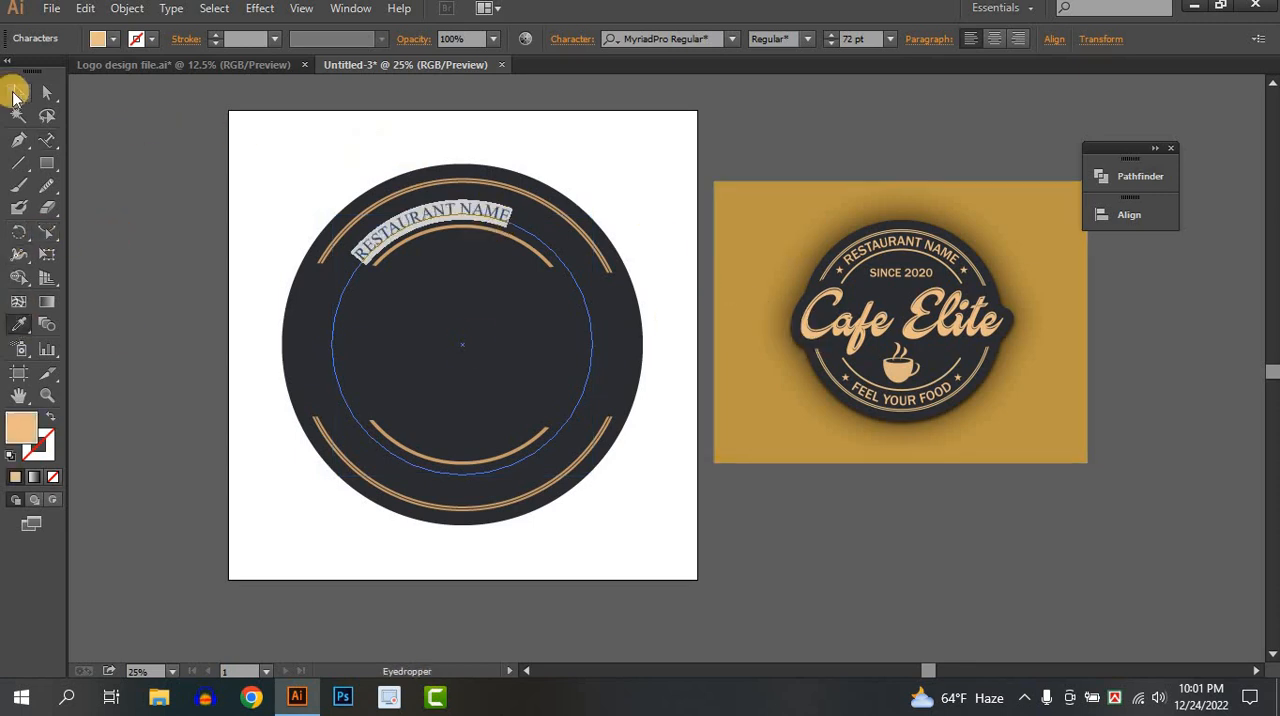
Set the RESTAURANT NAME text to 79 pt and its font to Montserrat SemiBold.
click(46, 141)
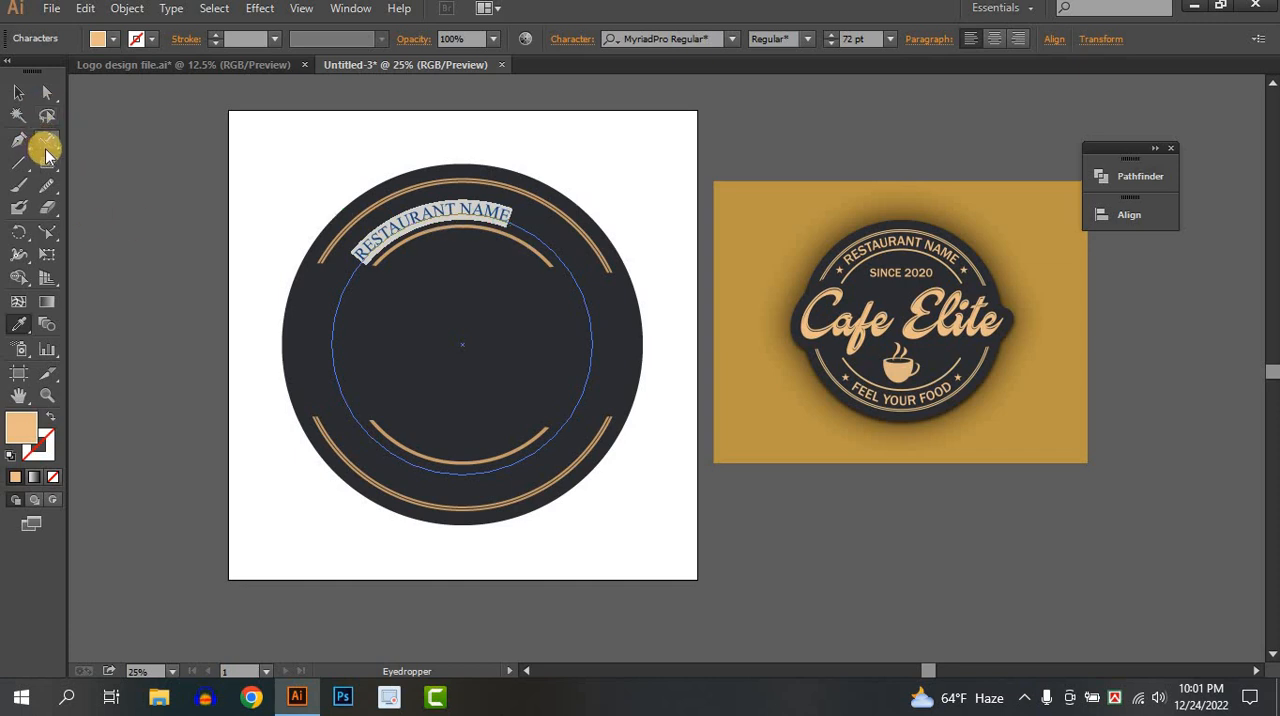
drag(513, 214, 337, 234)
click(857, 39)
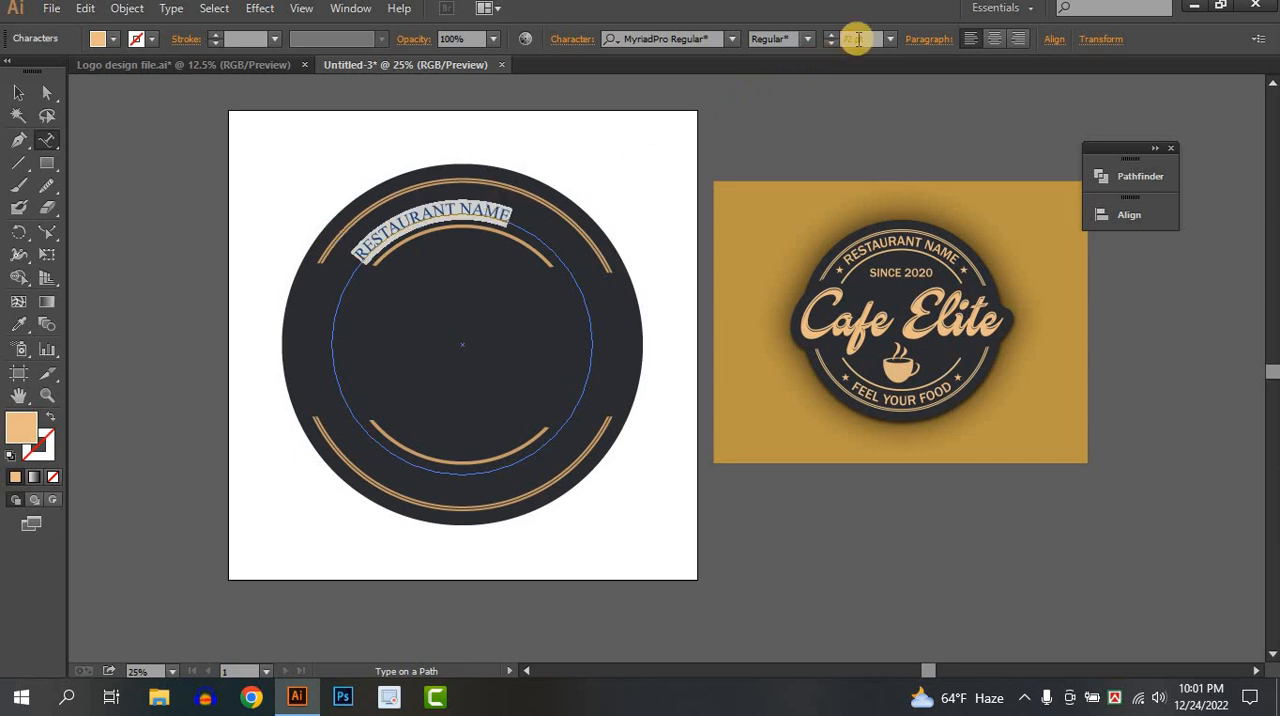
key(Up)
key(Up)
key(Up)
key(Up)
key(Up)
key(Up)
key(Up)
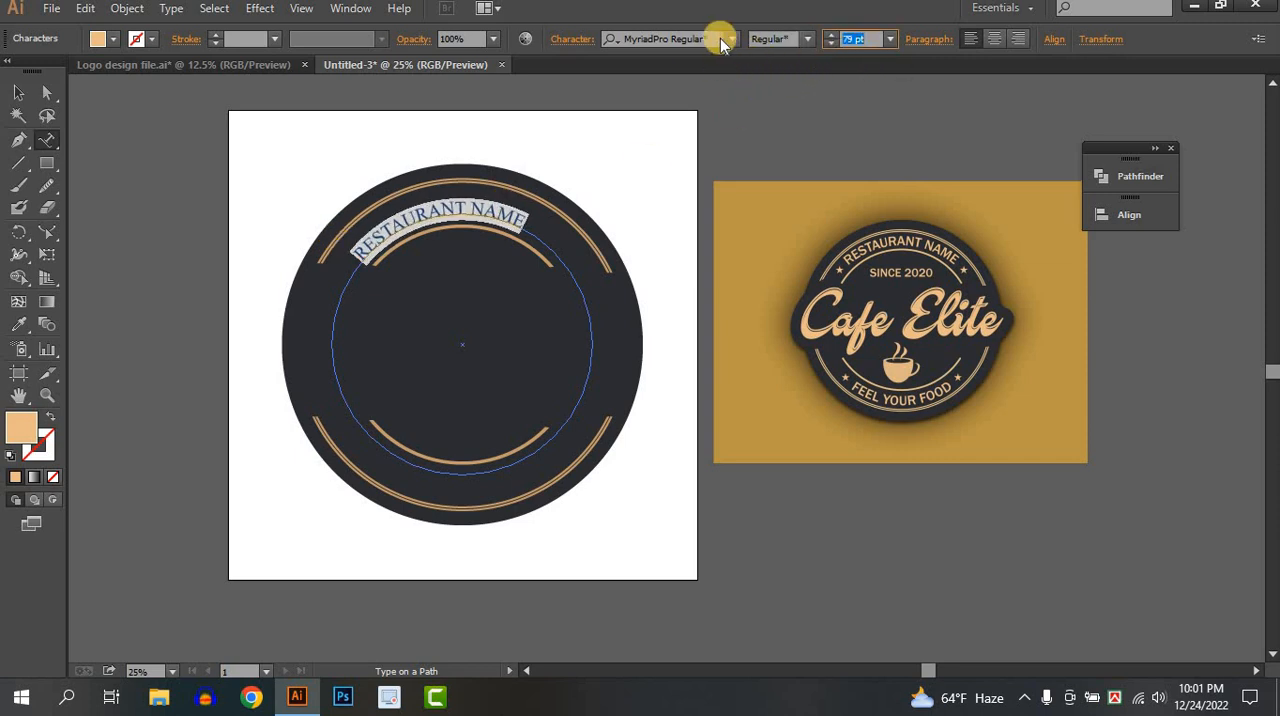
click(731, 40)
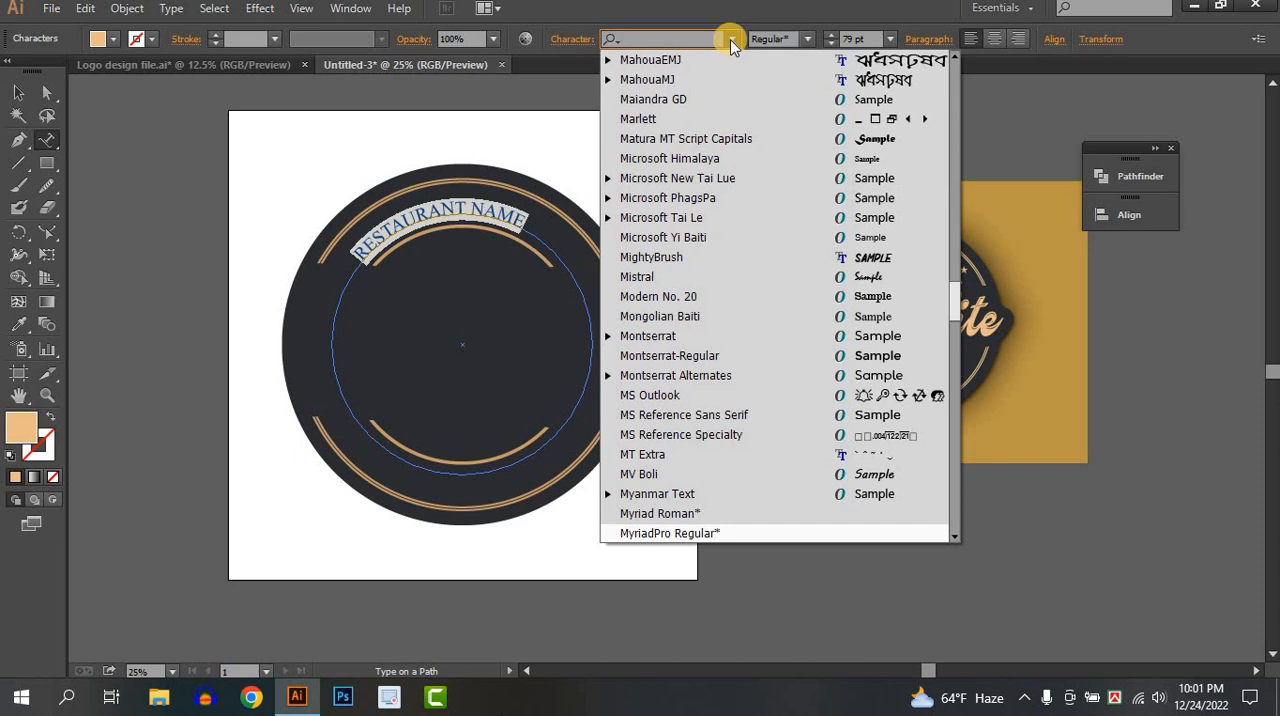
text(MONT)
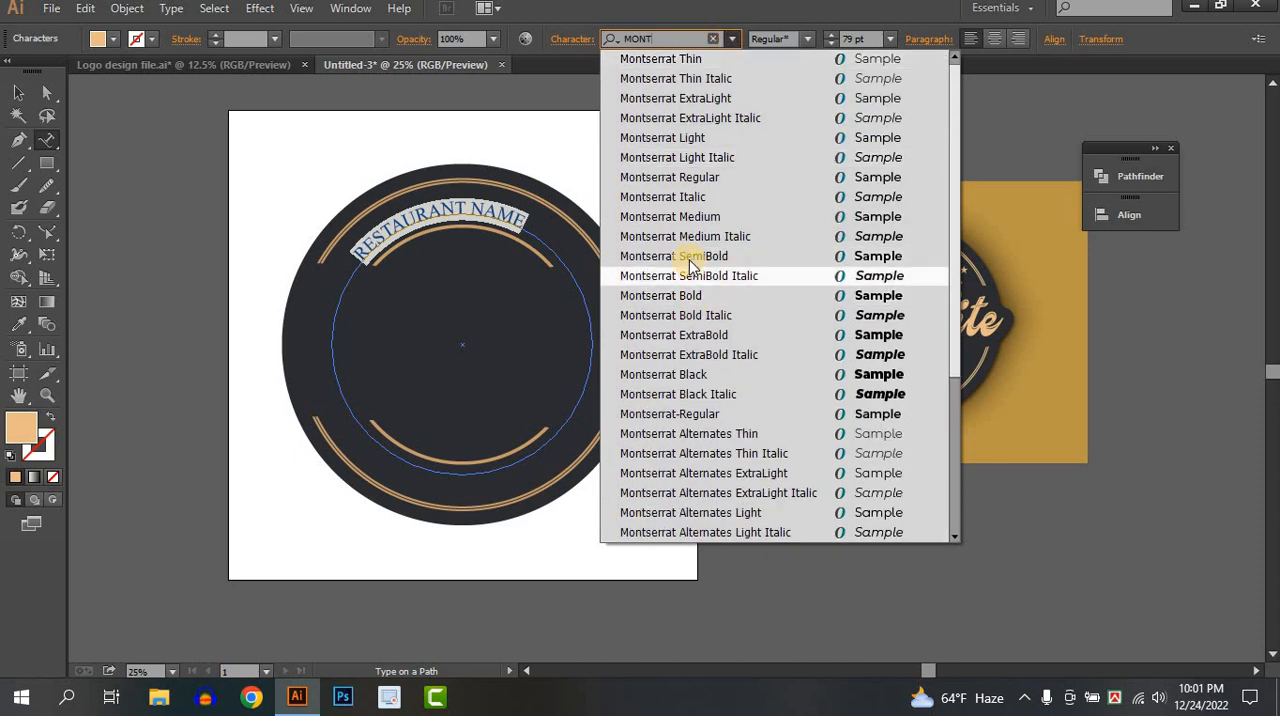
click(689, 258)
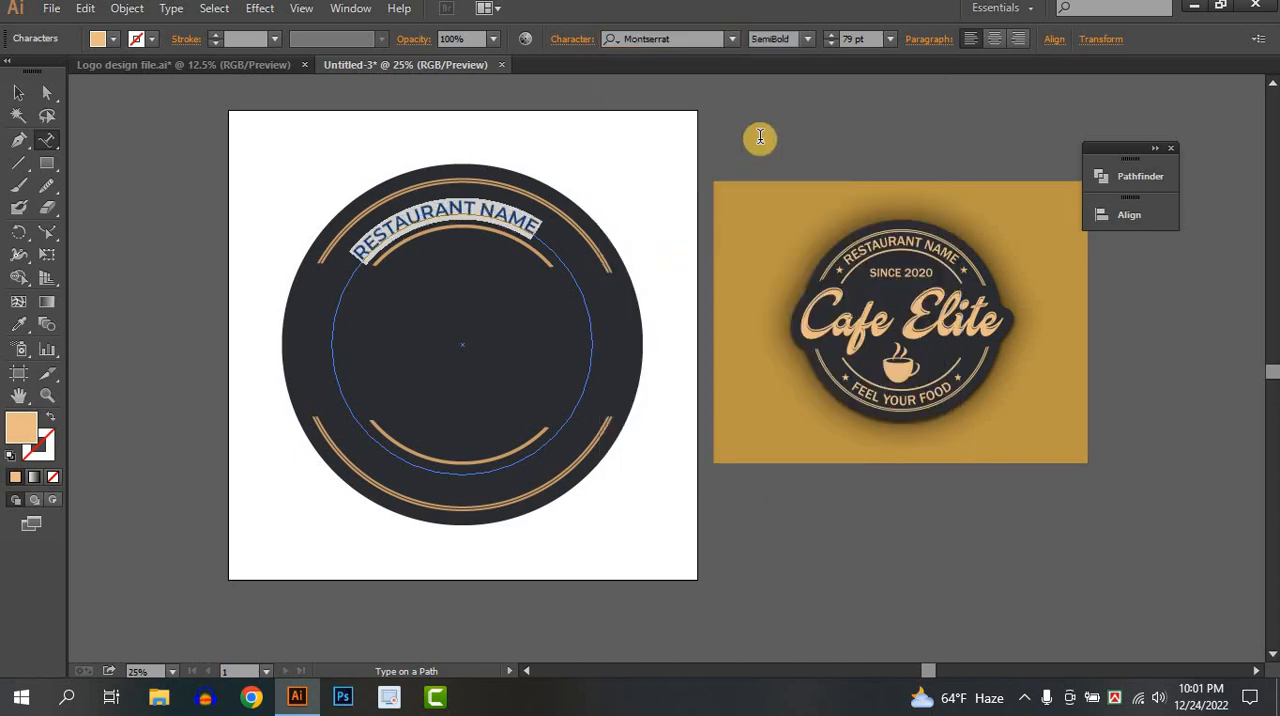
Try several larger sizes for the RESTAURANT NAME text and set it to 86 pt.
click(858, 39)
scroll(866, 40, up, 5)
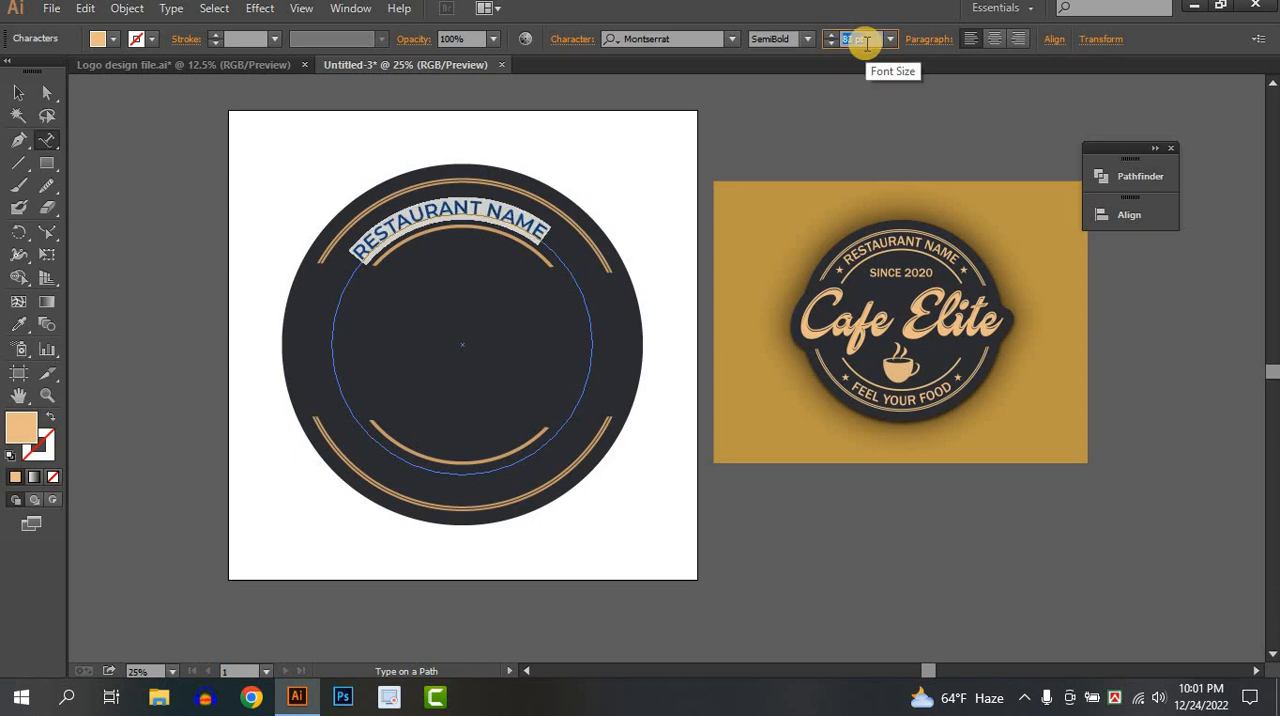
scroll(866, 40, up, 3)
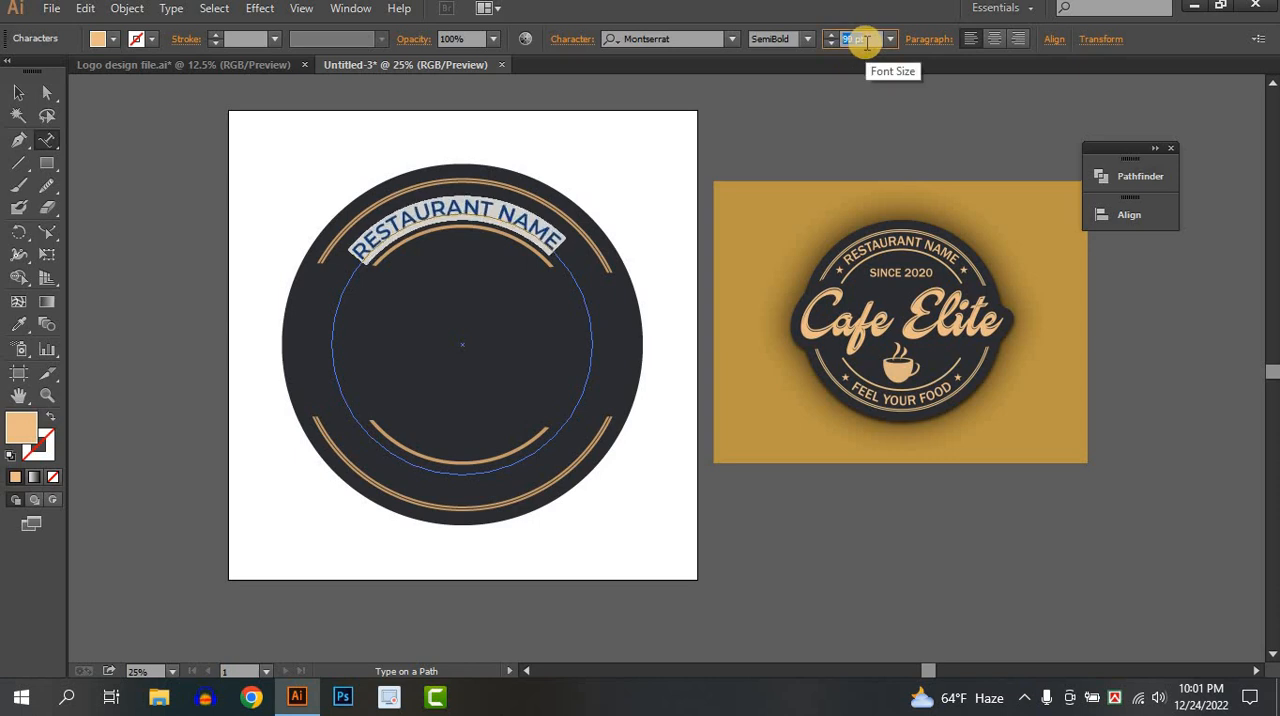
scroll(866, 40, up, 5)
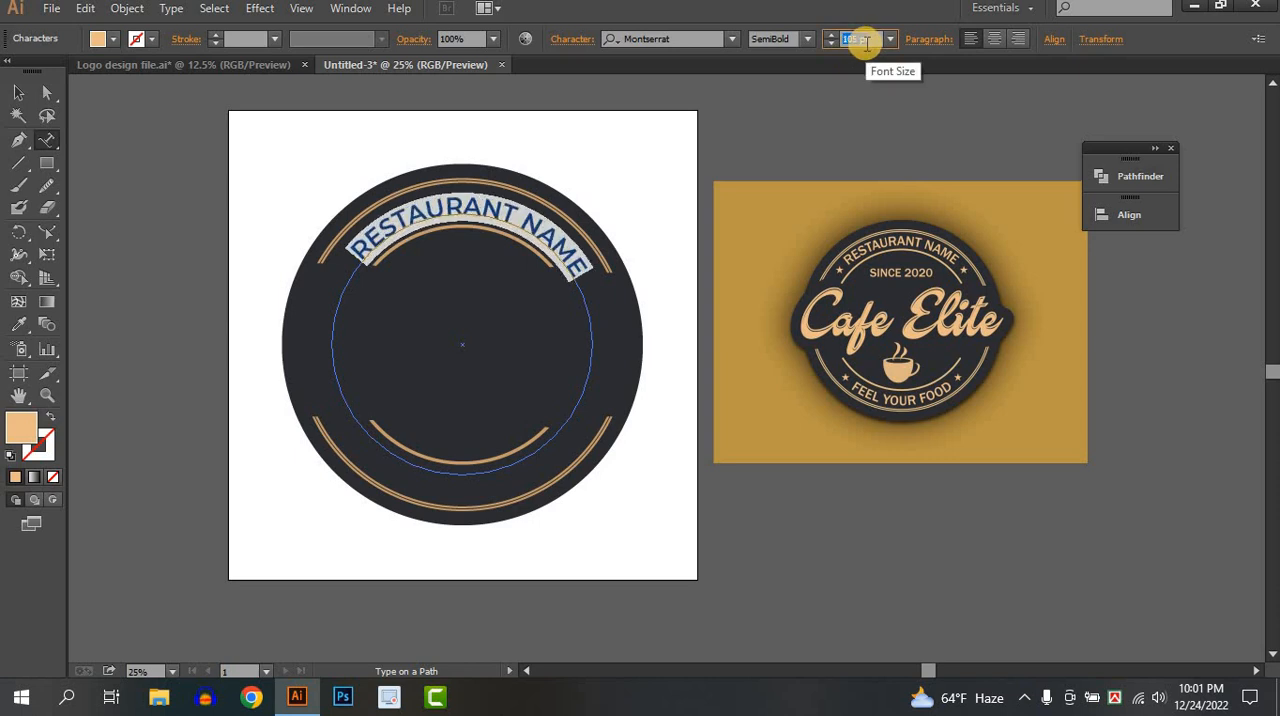
scroll(866, 40, down, 6)
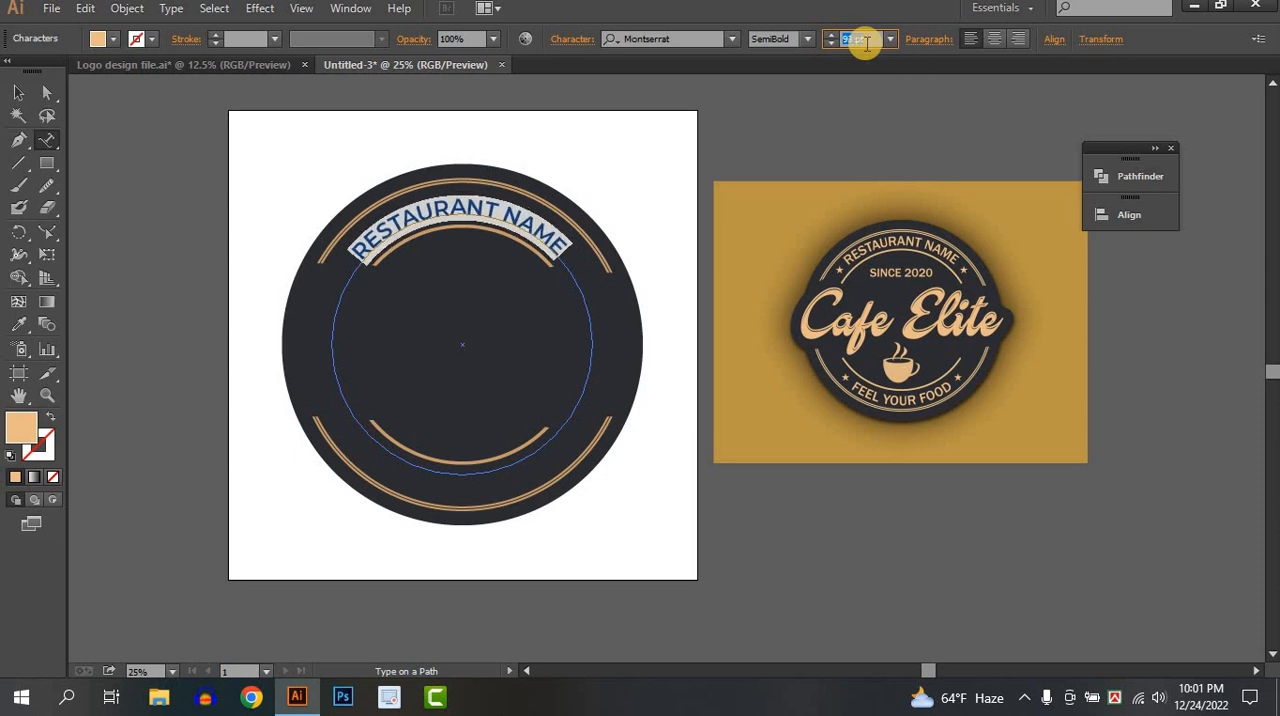
scroll(866, 40, down, 1)
scroll(866, 40, up, 1)
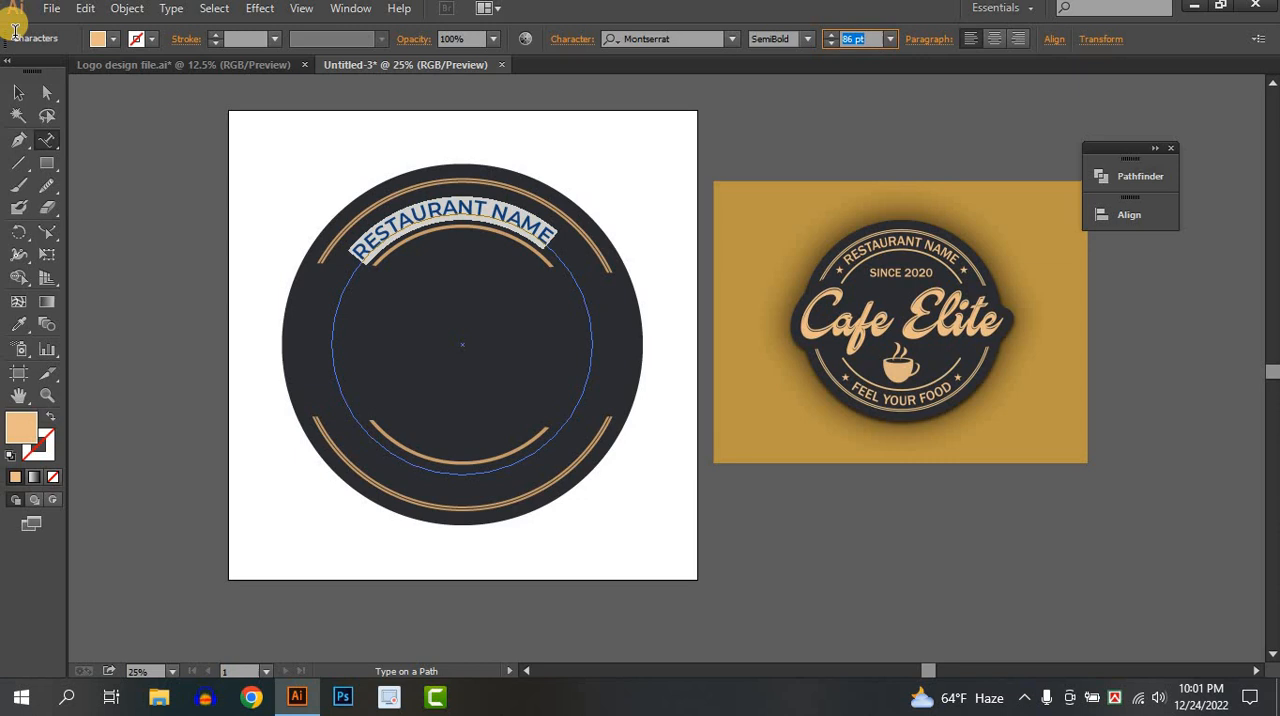
Rotate the curved RESTAURANT NAME text slightly clockwise so it is centred between the upper arcs.
click(18, 92)
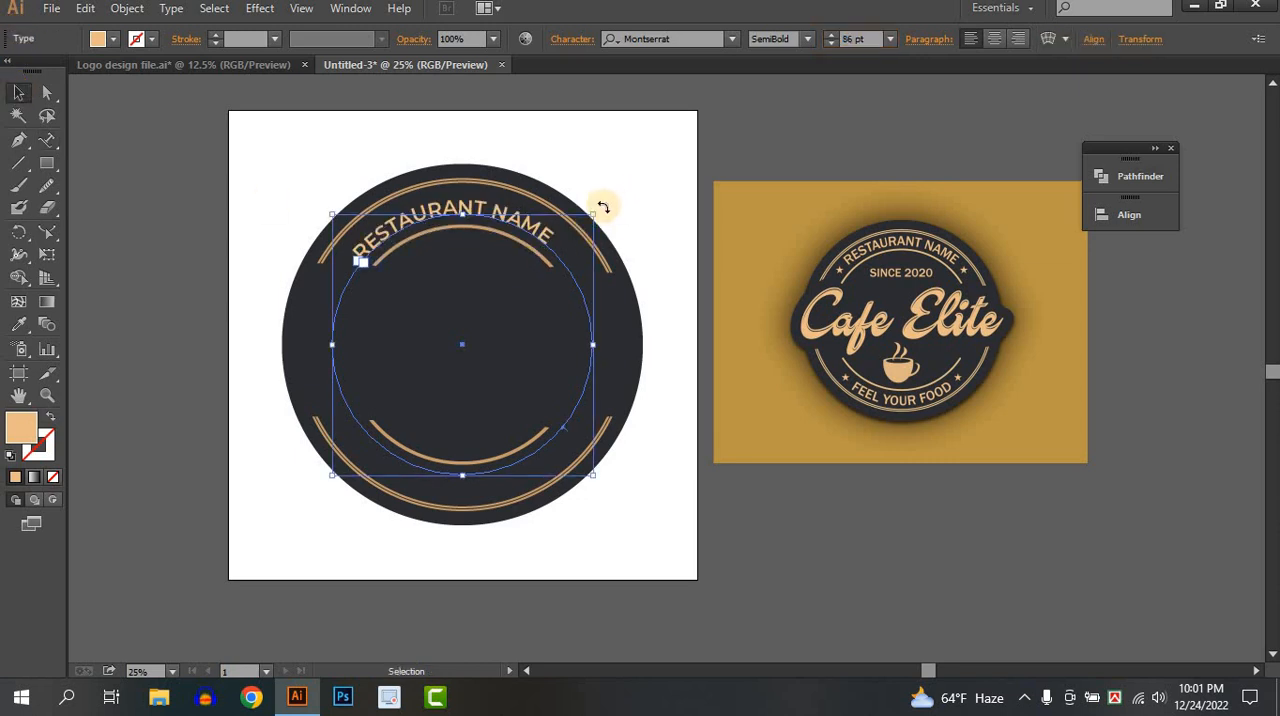
drag(603, 207, 614, 214)
click(643, 165)
Convert the curved RESTAURANT NAME text to outlines and deselect it.
click(528, 217)
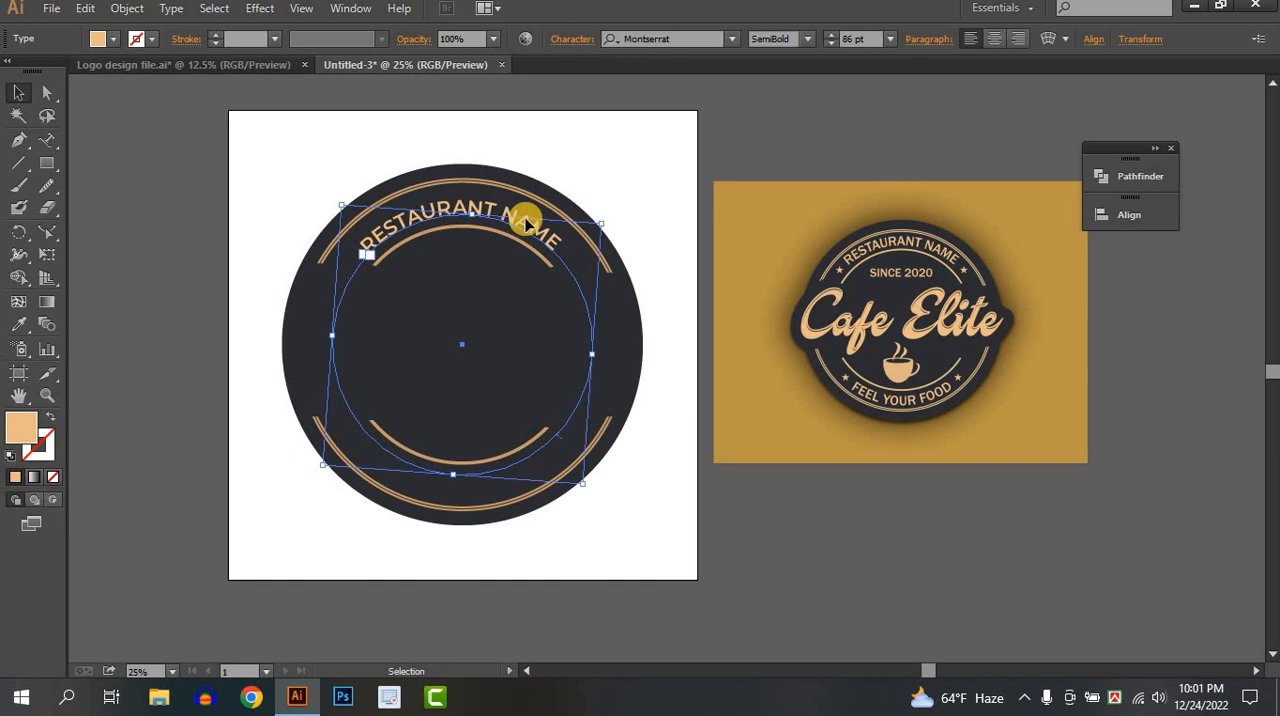
right_click(527, 224)
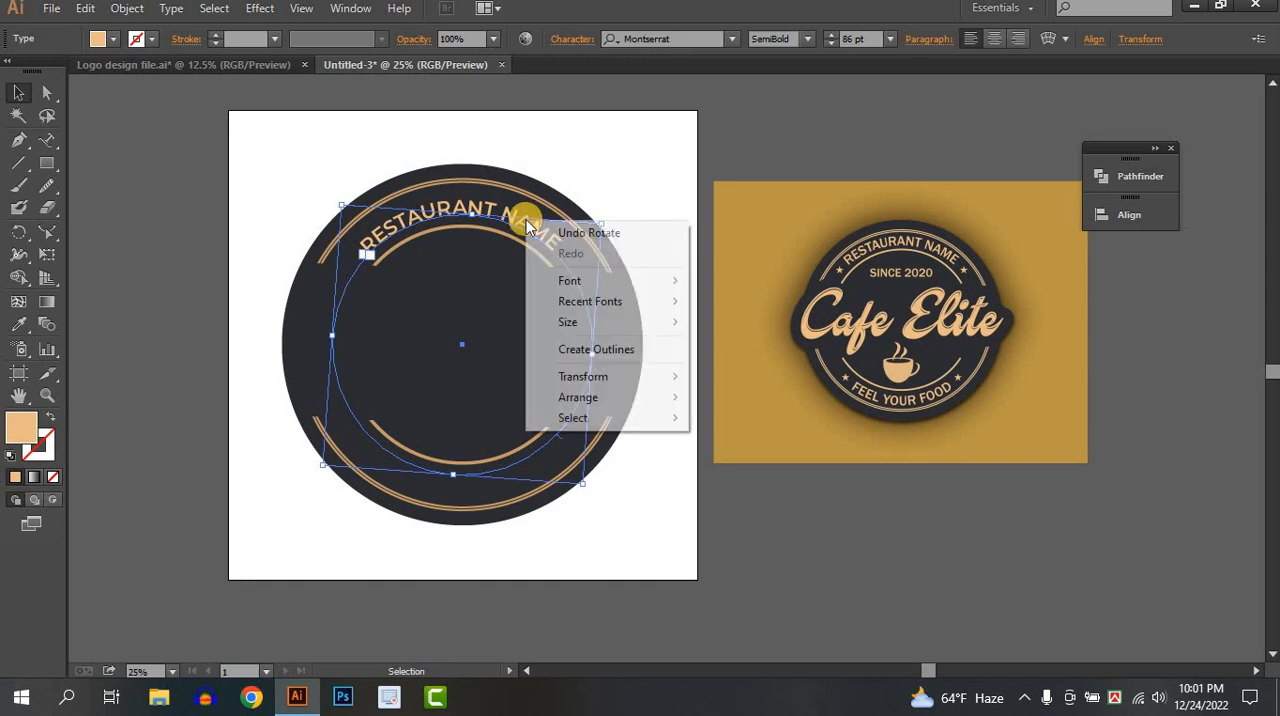
click(574, 349)
click(690, 204)
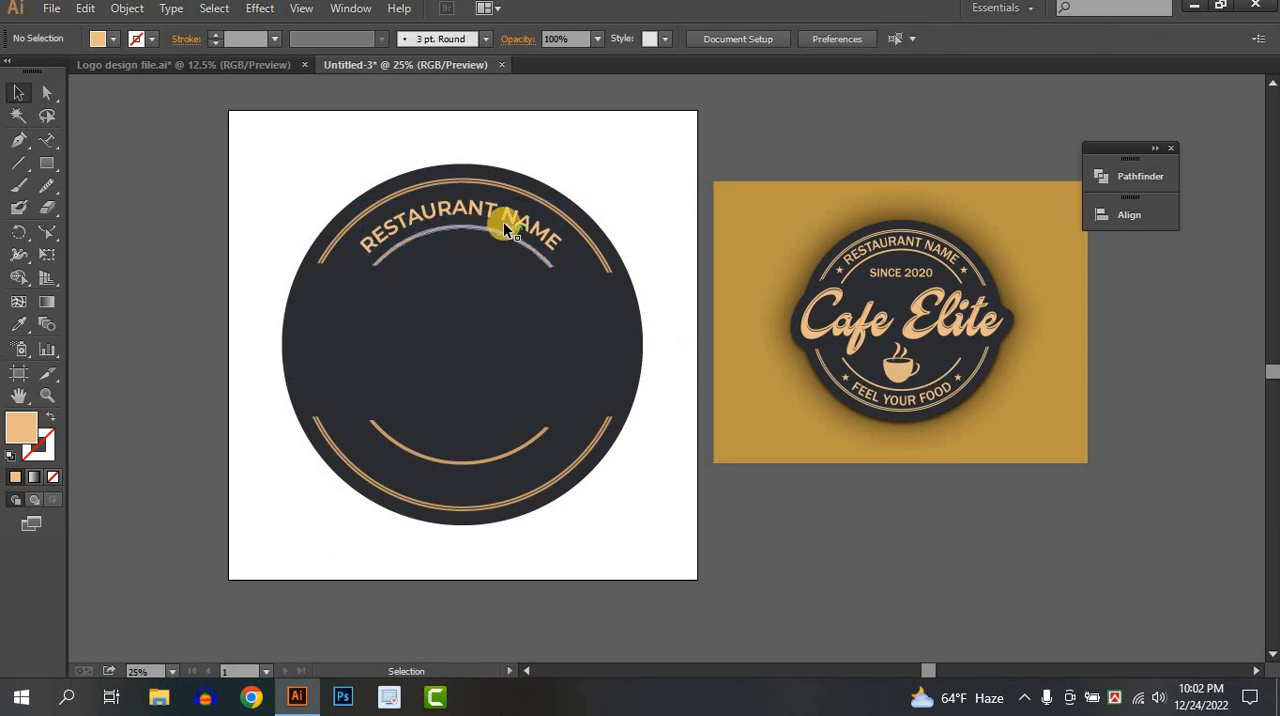
click(565, 208)
click(691, 160)
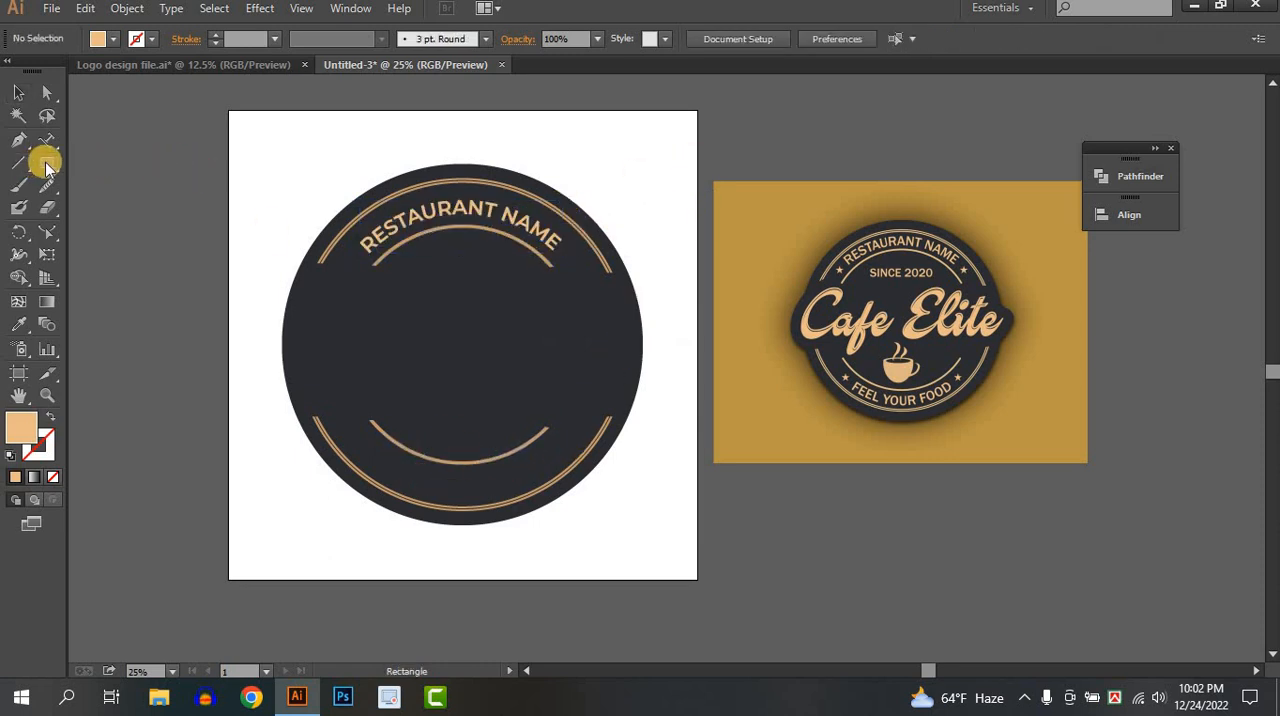
Draw a circle centred on the badge through the base of RESTAURANT NAME, with no fill and a 5 pt red stroke.
drag(47, 166, 126, 207)
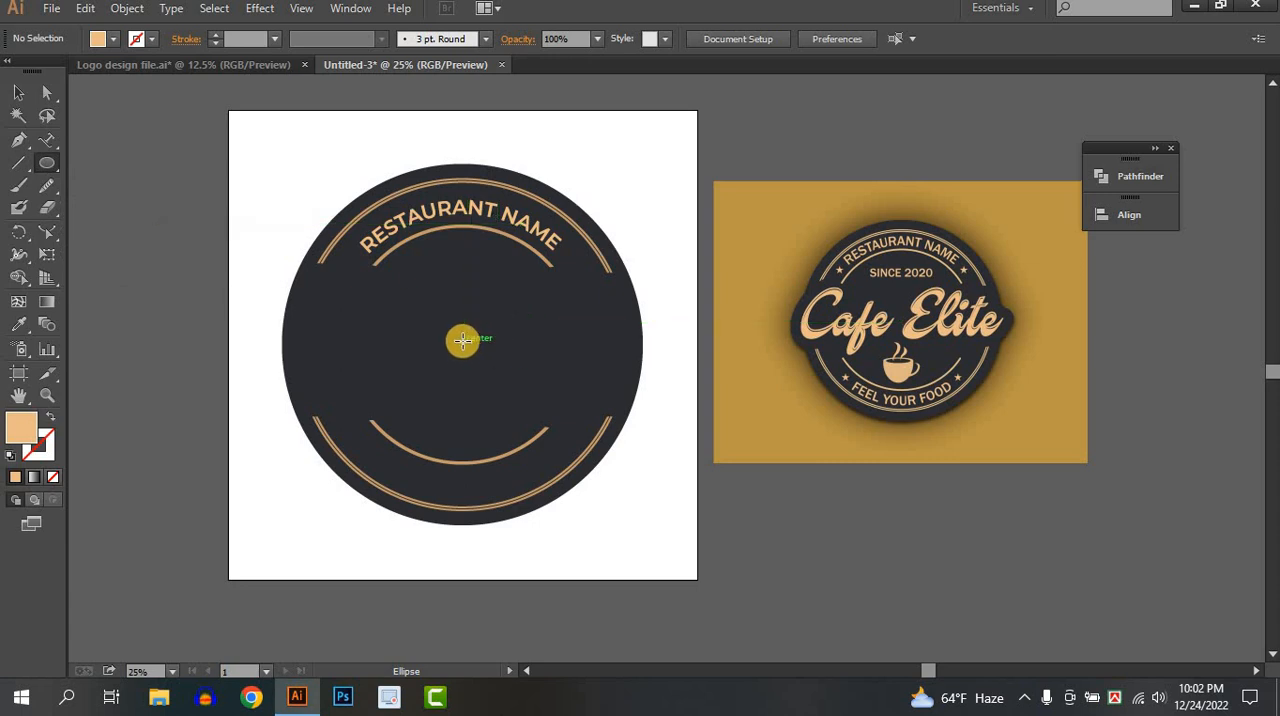
drag(462, 343, 575, 475)
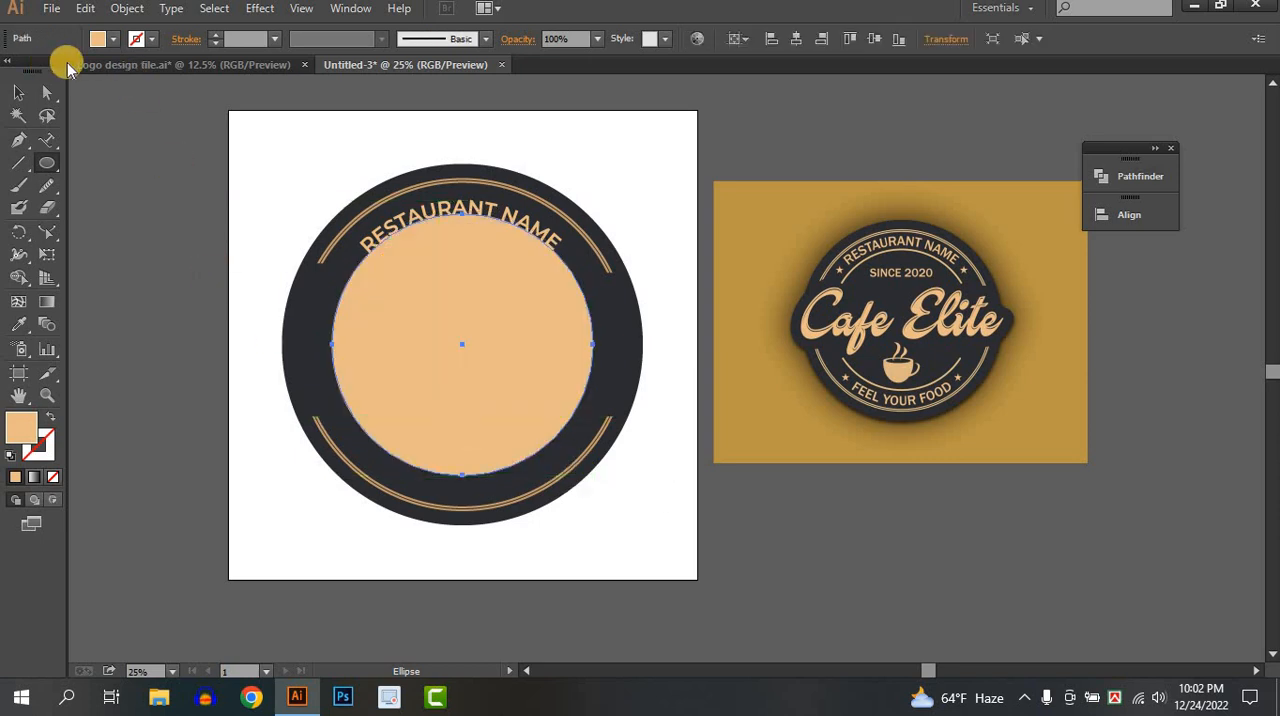
click(99, 39)
click(12, 71)
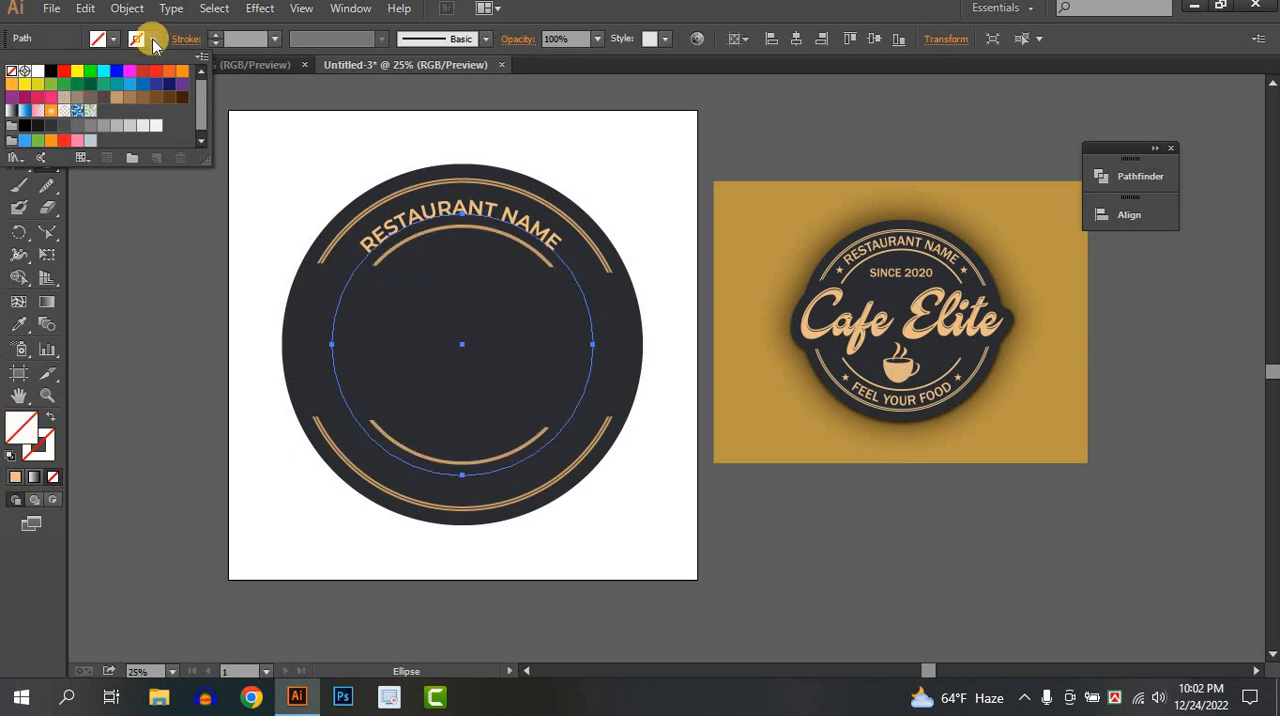
click(150, 39)
click(64, 71)
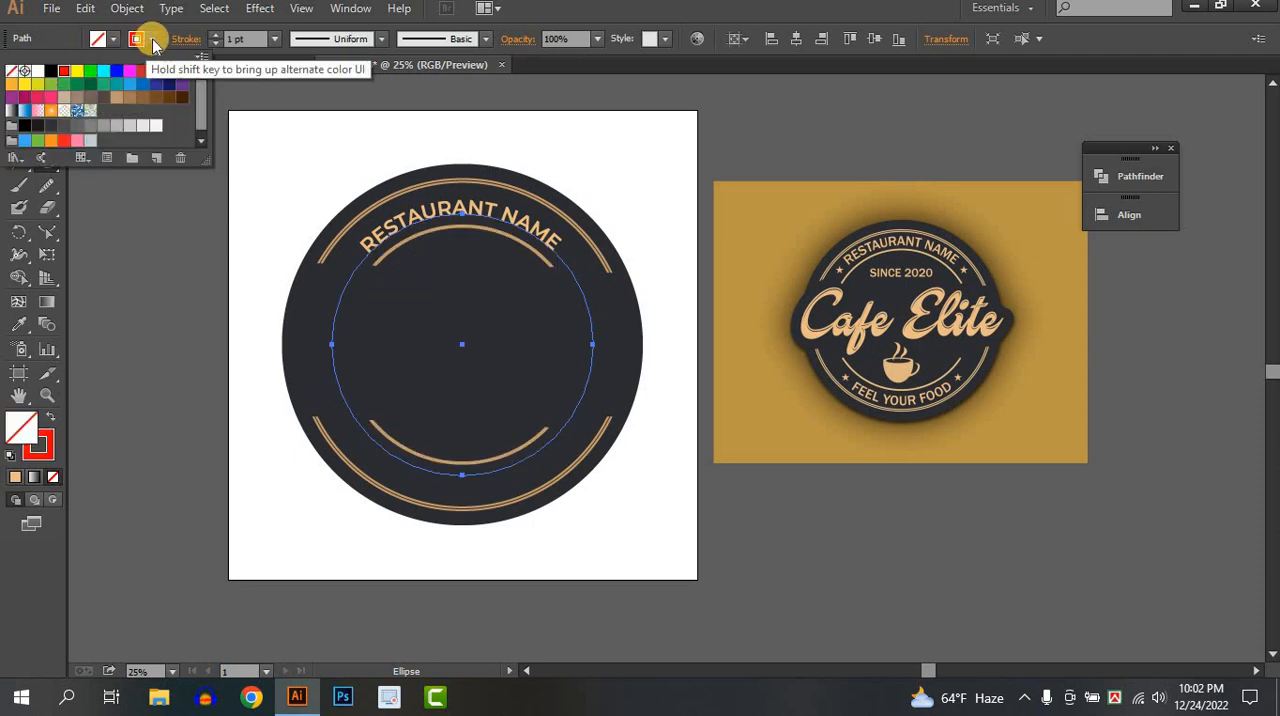
click(216, 38)
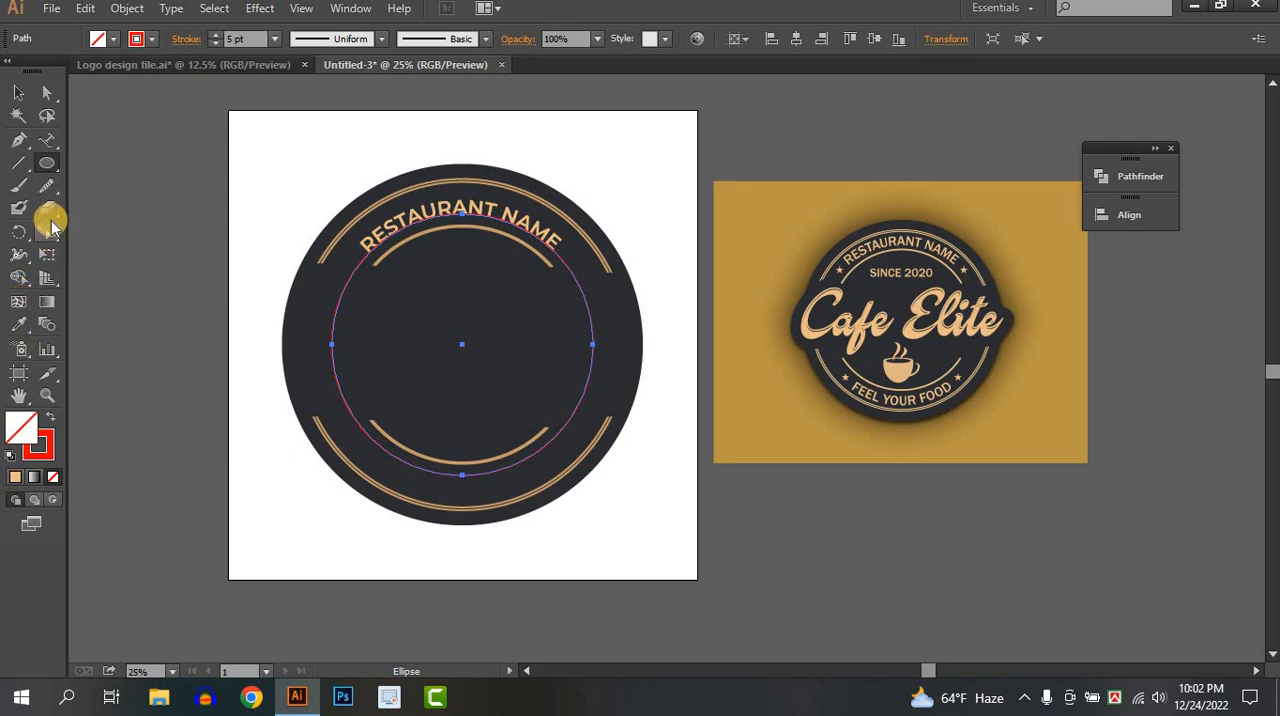
Cut the red circle at two points beneath the inner lower arc and delete its upper portion.
drag(48, 207, 155, 229)
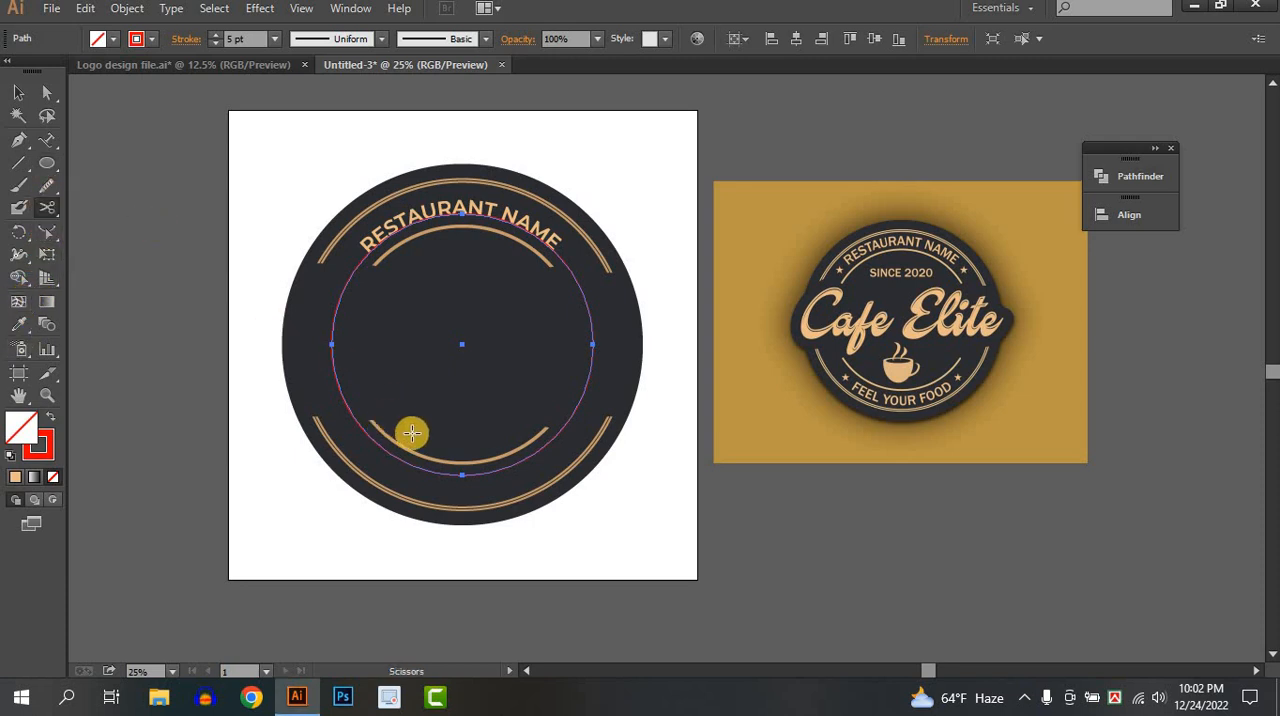
click(386, 450)
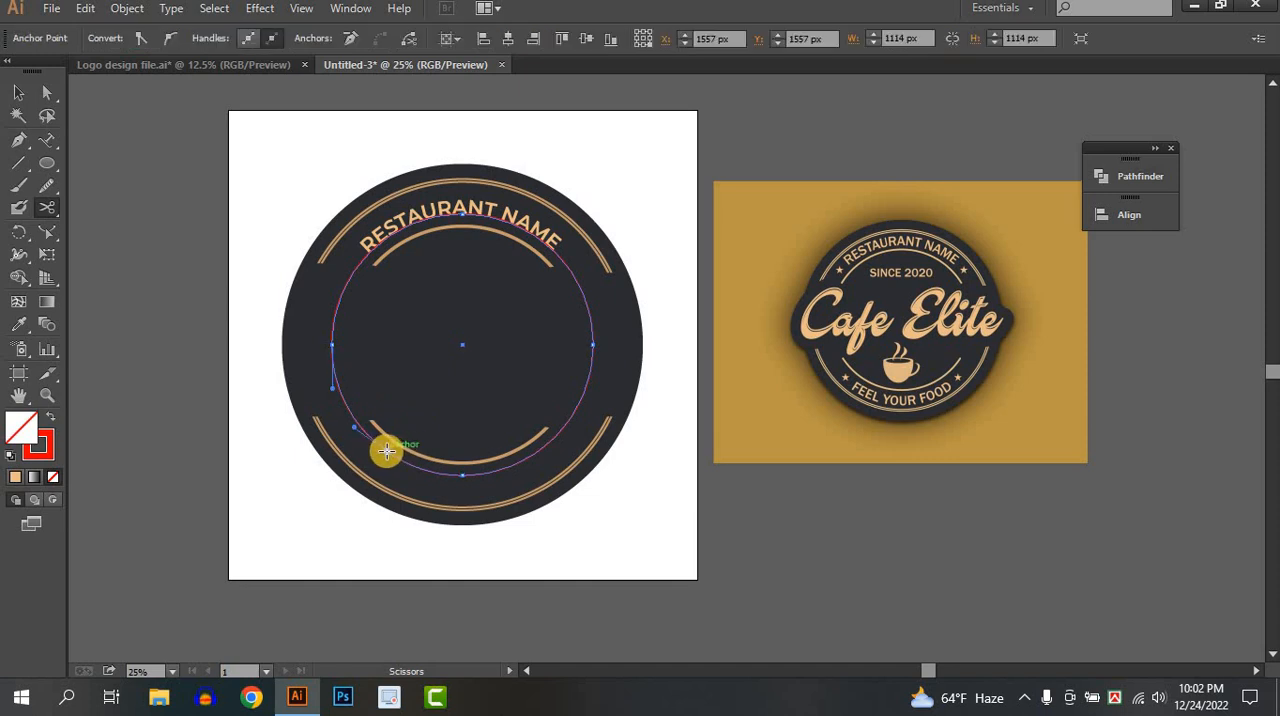
click(531, 455)
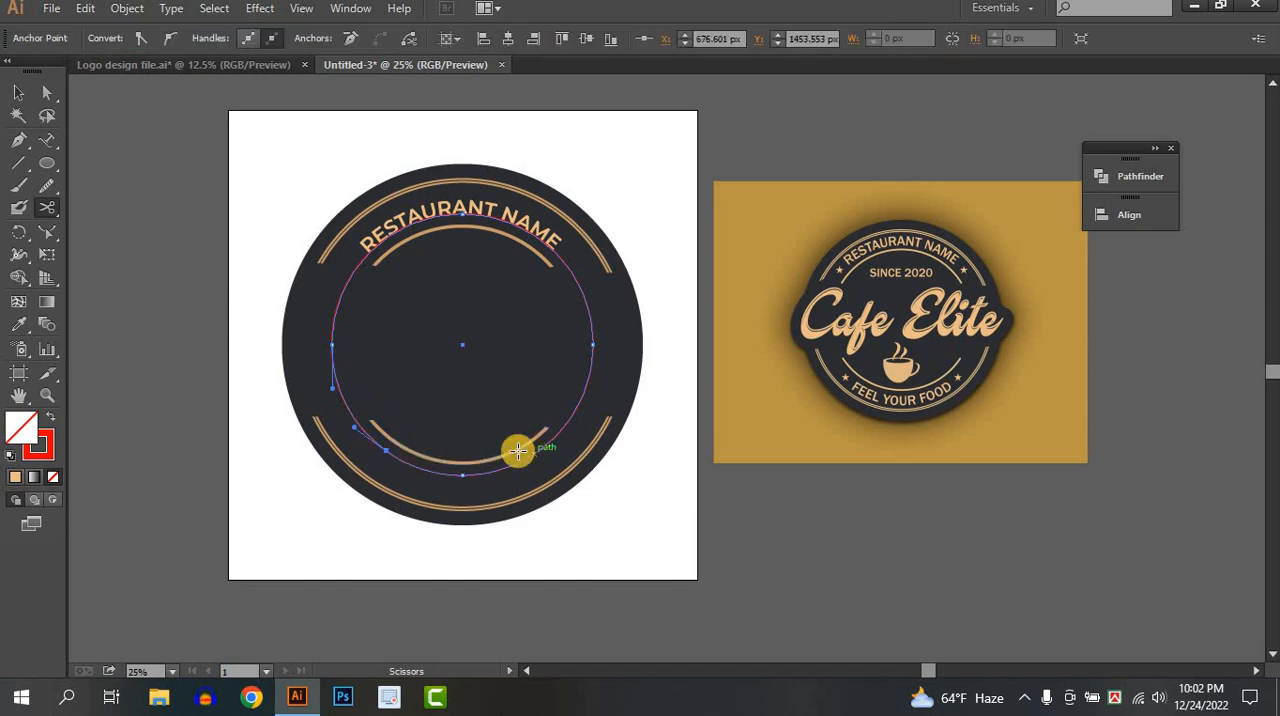
click(17, 93)
click(219, 283)
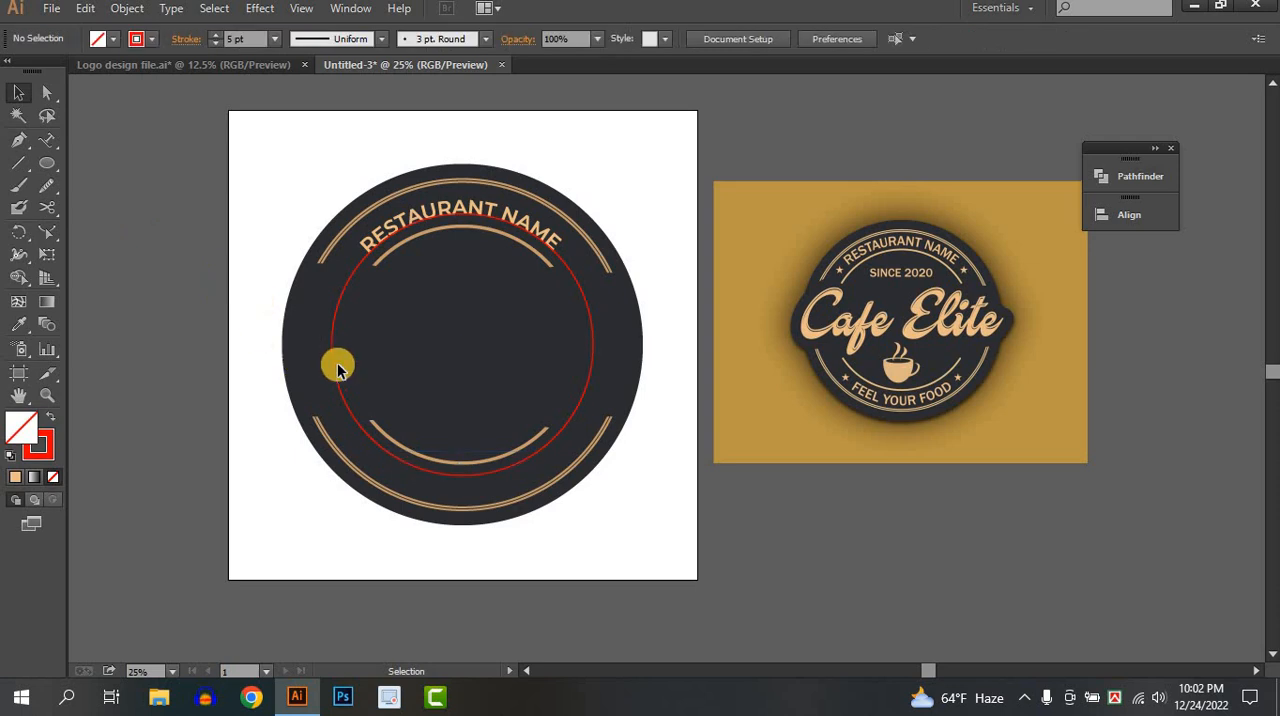
click(334, 369)
key(Delete)
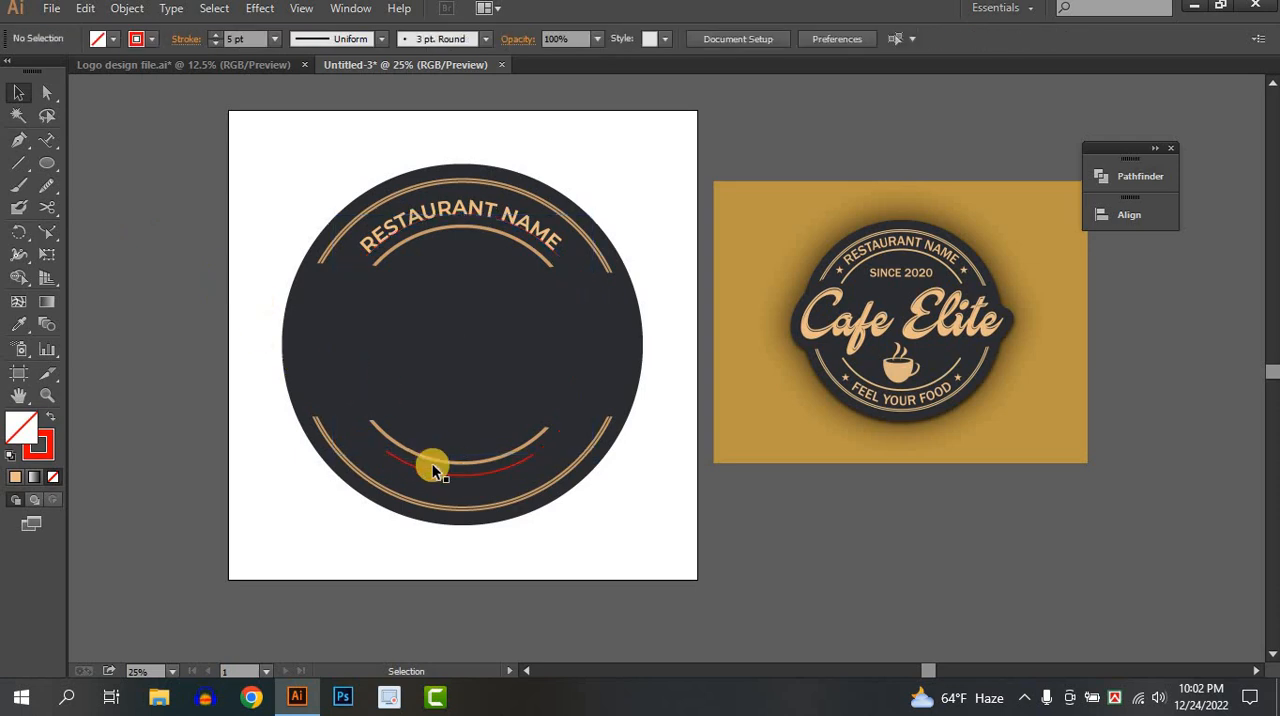
Try to start path text at the beginning of the remaining red lower arc, undoing the first attempt.
click(418, 465)
click(48, 141)
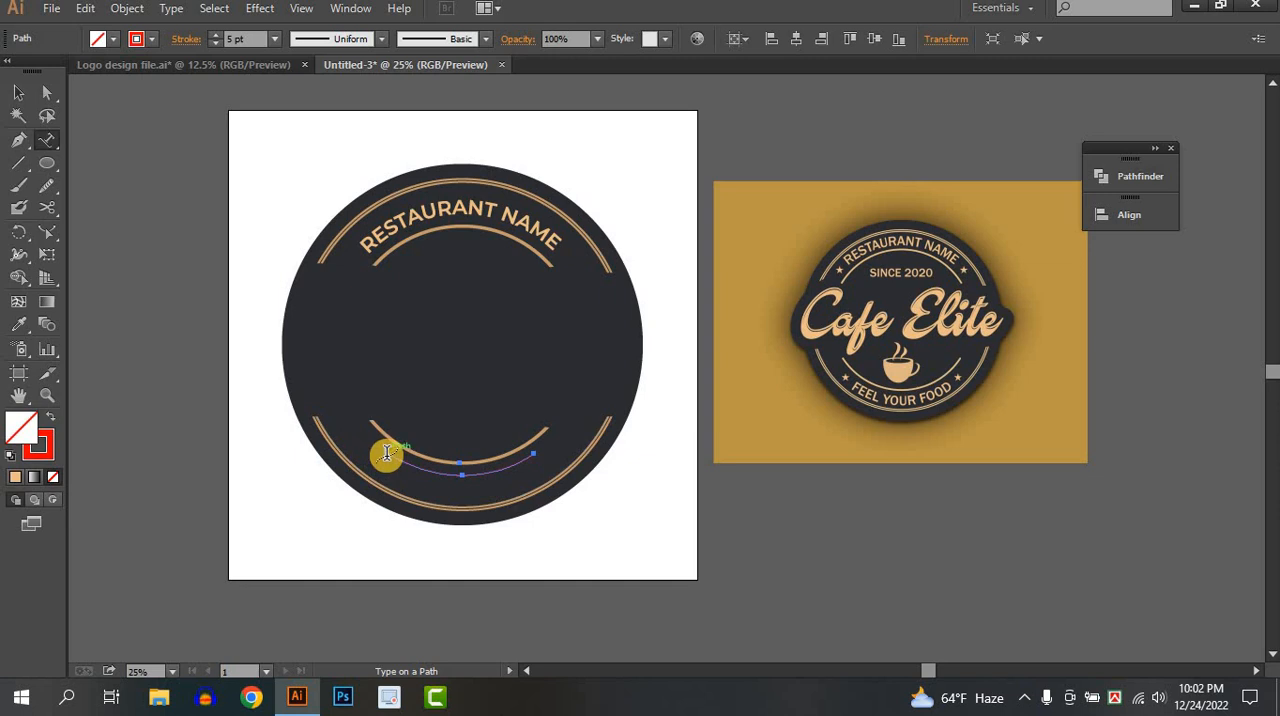
click(387, 453)
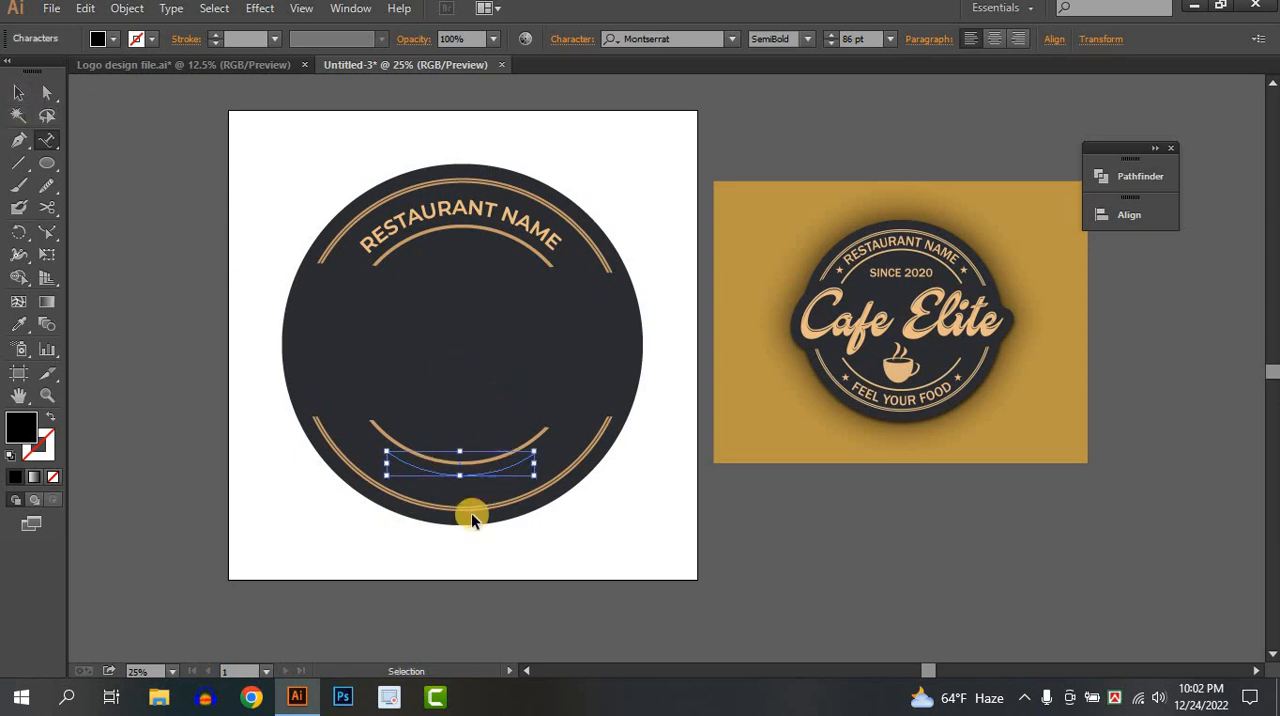
key(ctrl+z)
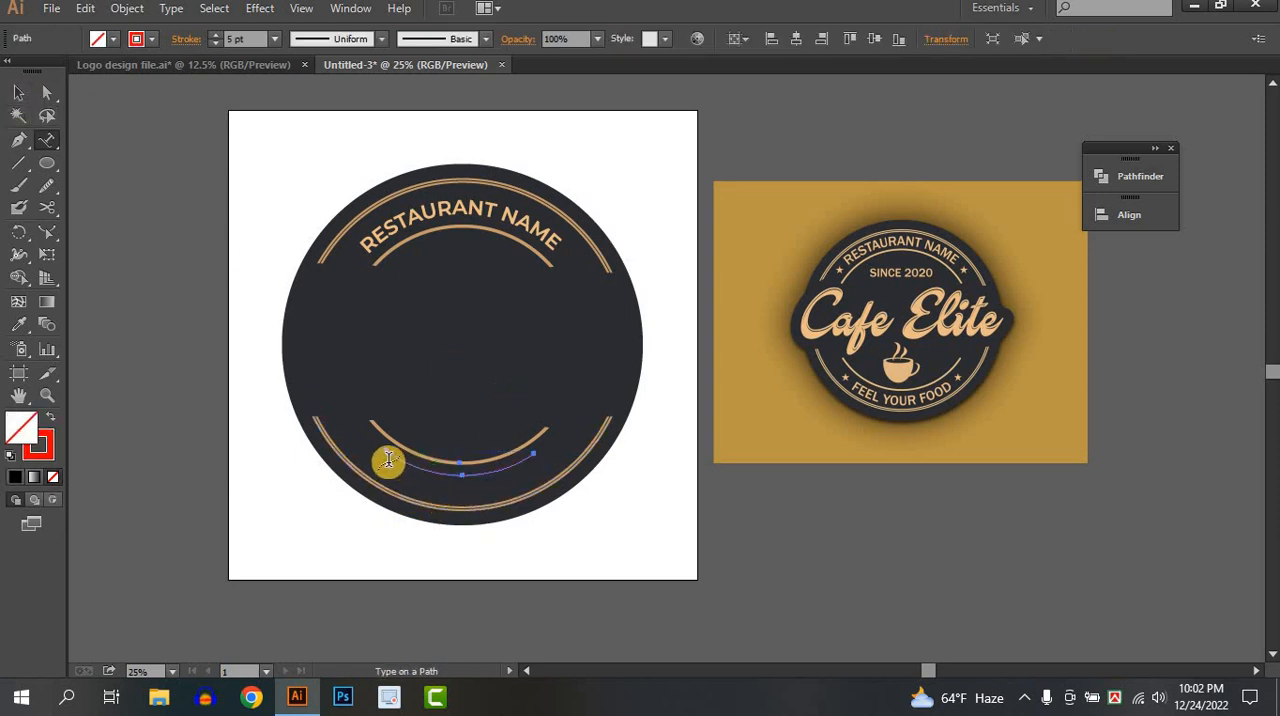
click(388, 460)
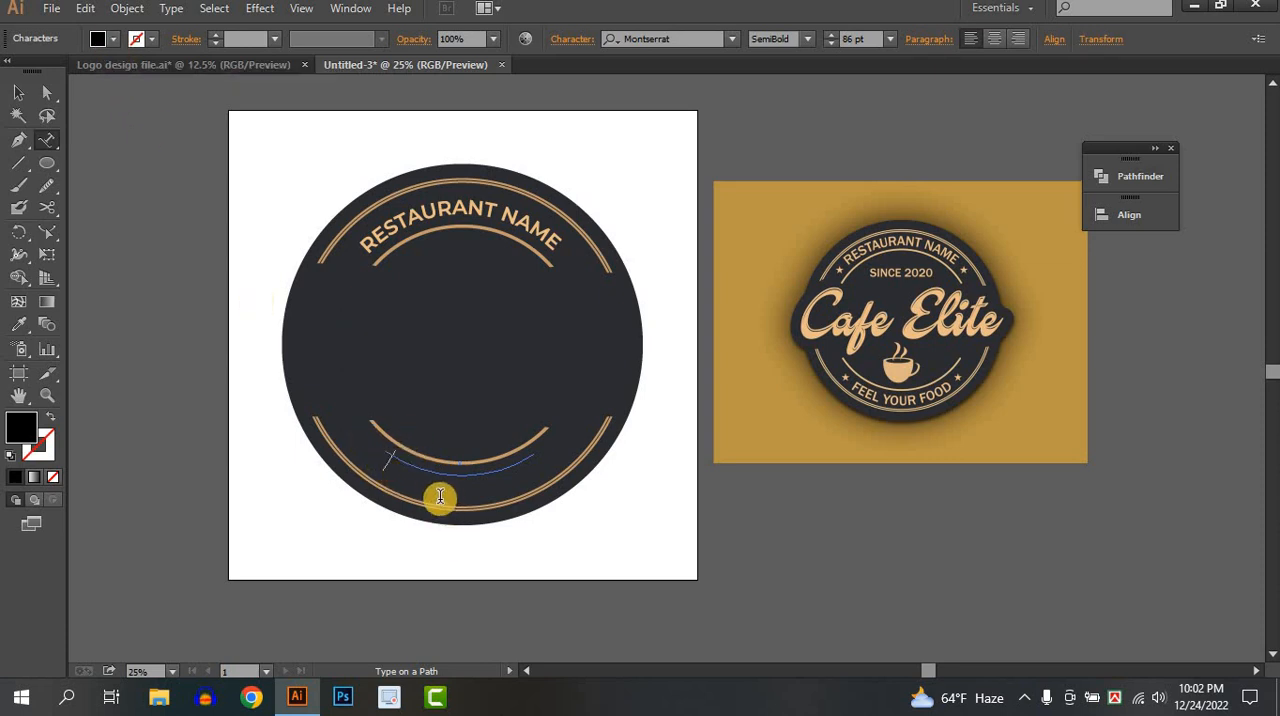
Try a white fill for the text on the lower path and undo the attempt.
click(112, 40)
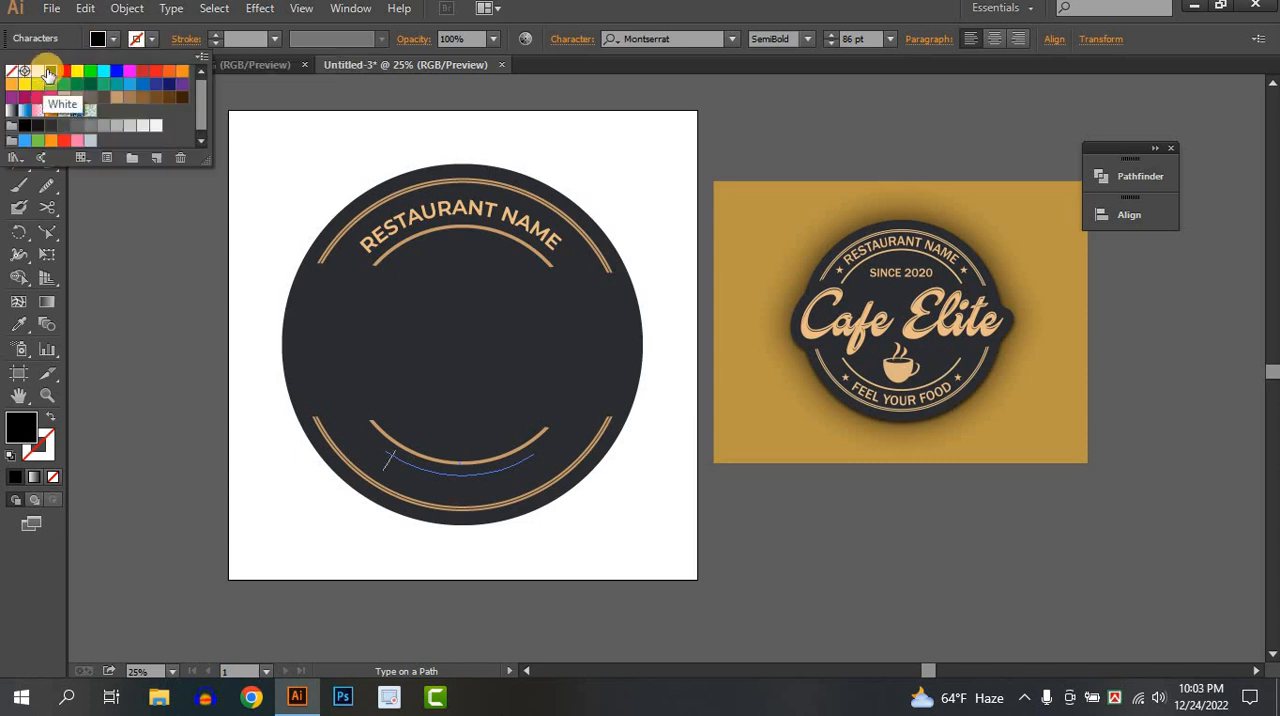
click(24, 54)
key(Escape)
click(396, 461)
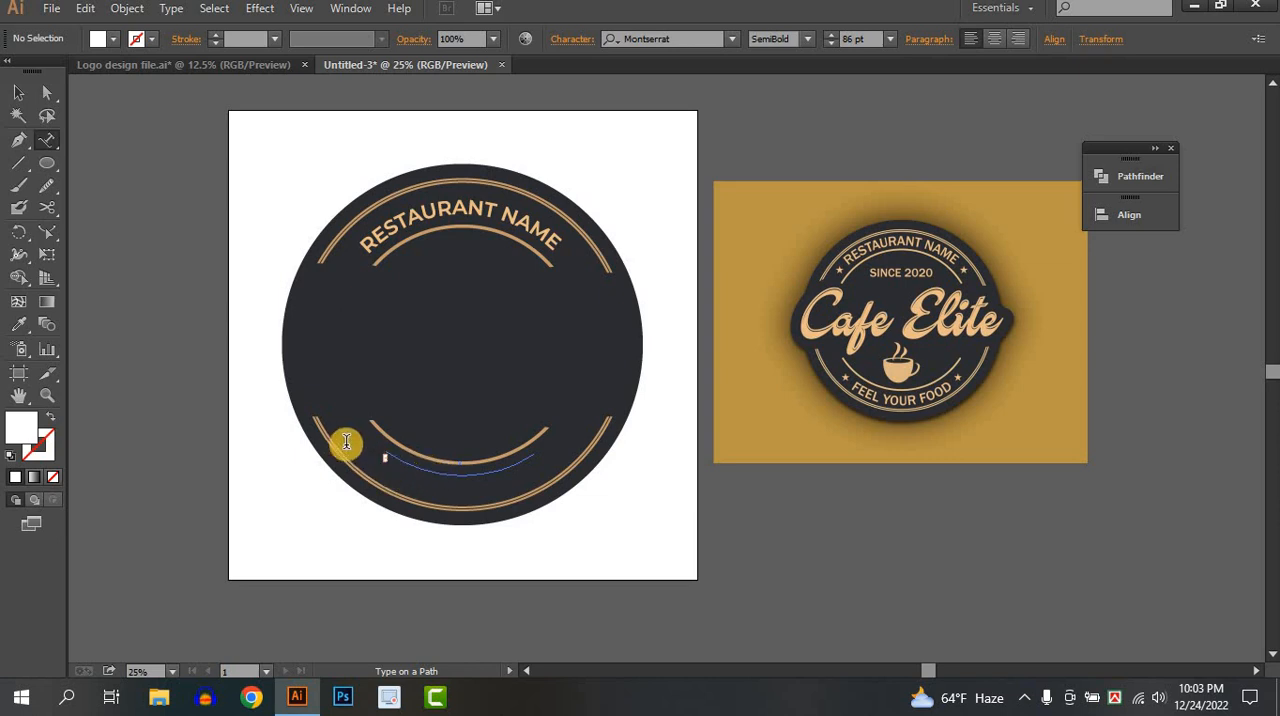
key(ctrl+z)
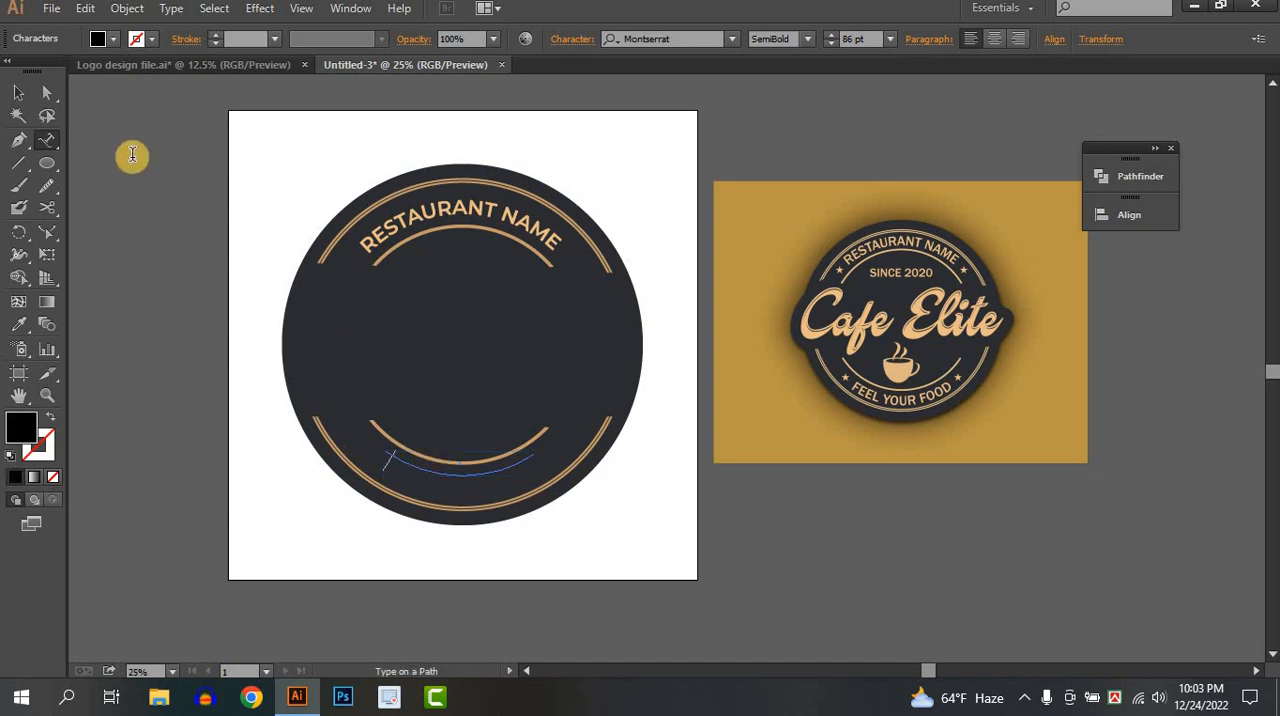
Move the empty path text off the artboard to below the reference image and try to start text on it there.
click(20, 94)
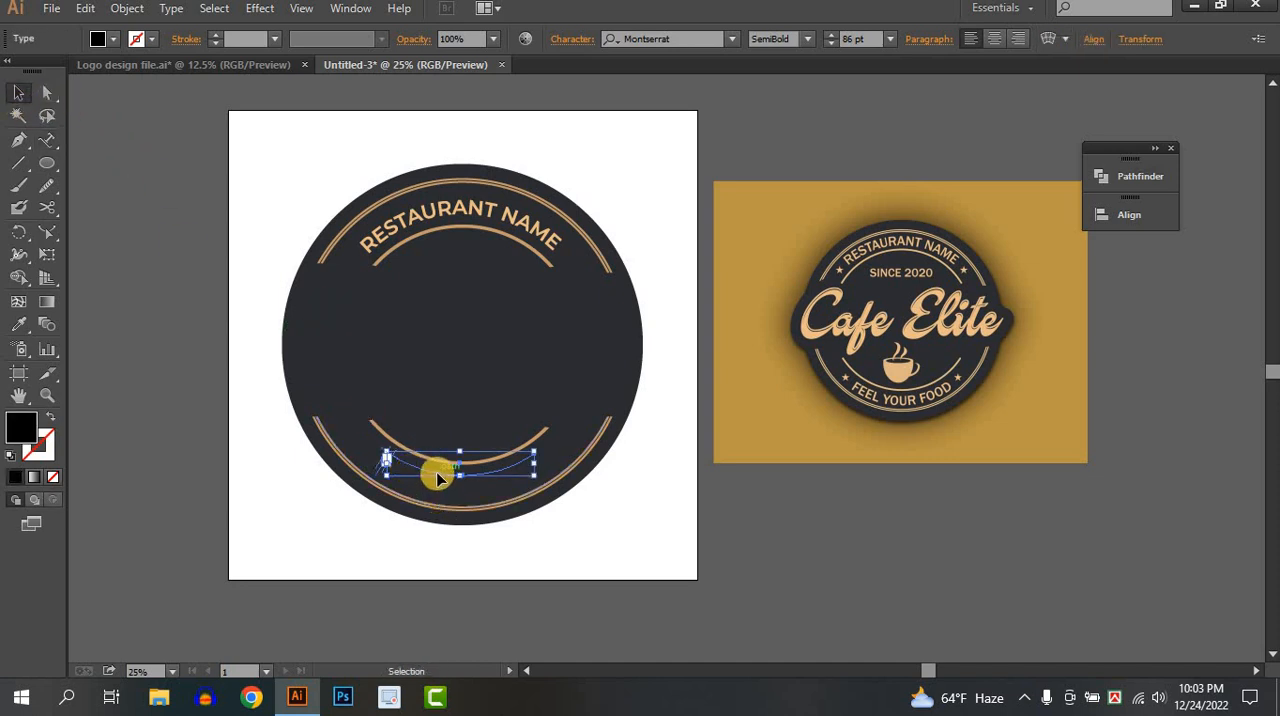
drag(437, 474, 810, 550)
click(773, 580)
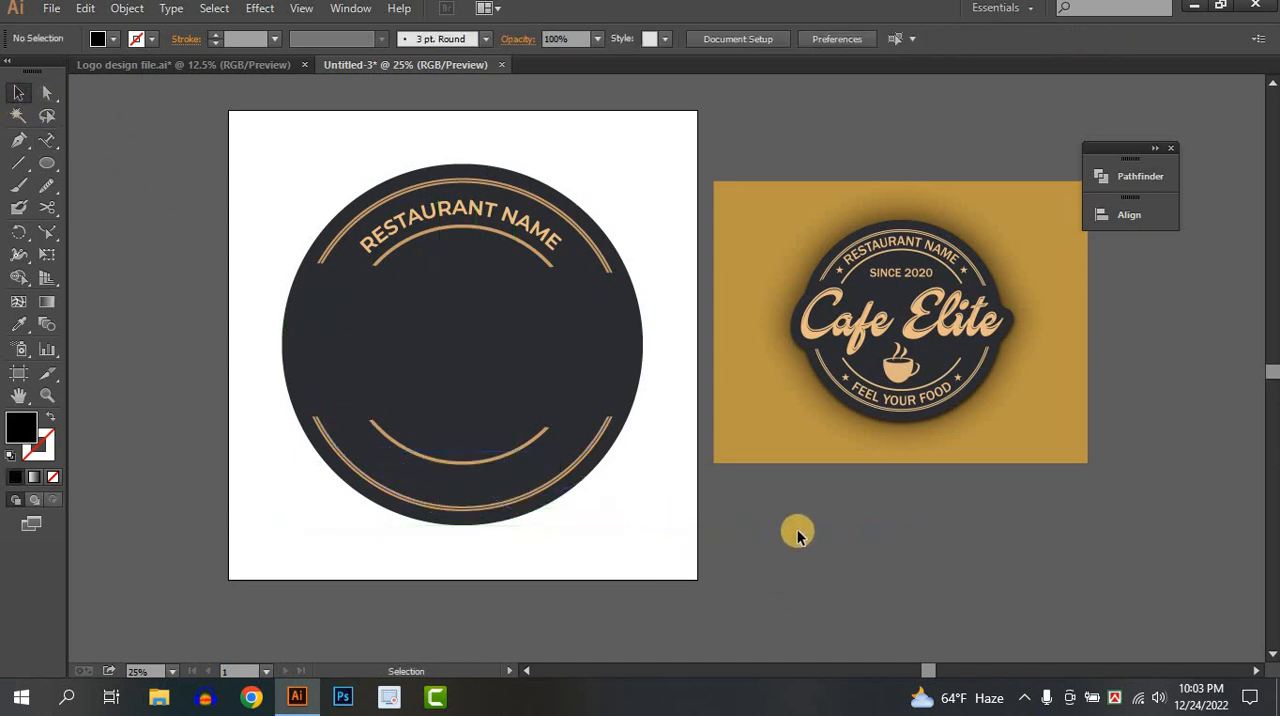
click(788, 538)
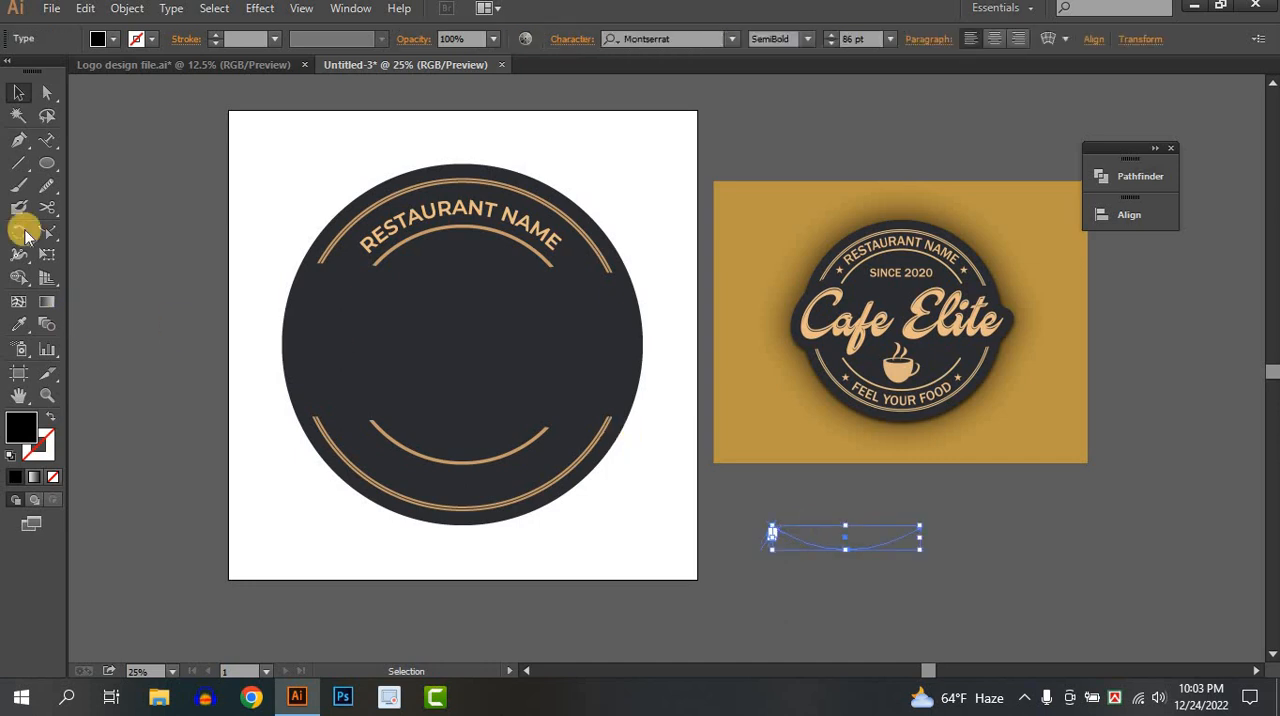
click(50, 140)
click(773, 533)
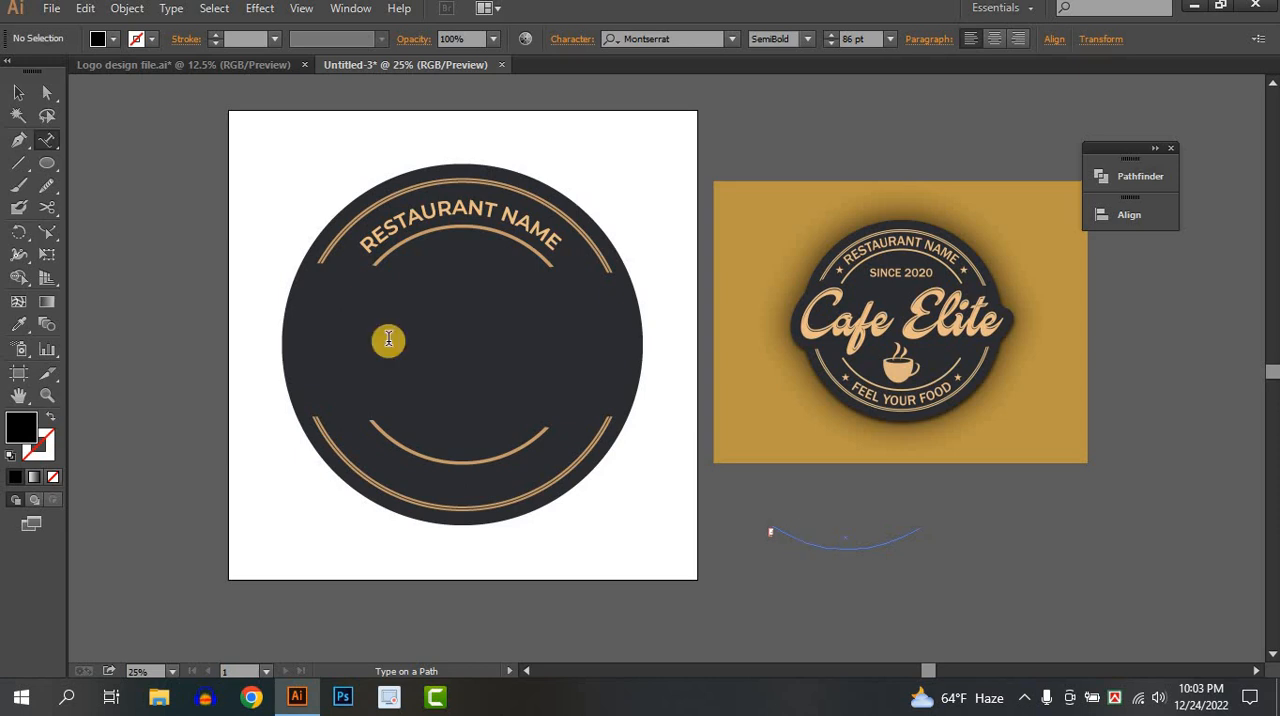
Delete the empty path text below the reference image.
click(14, 94)
click(771, 530)
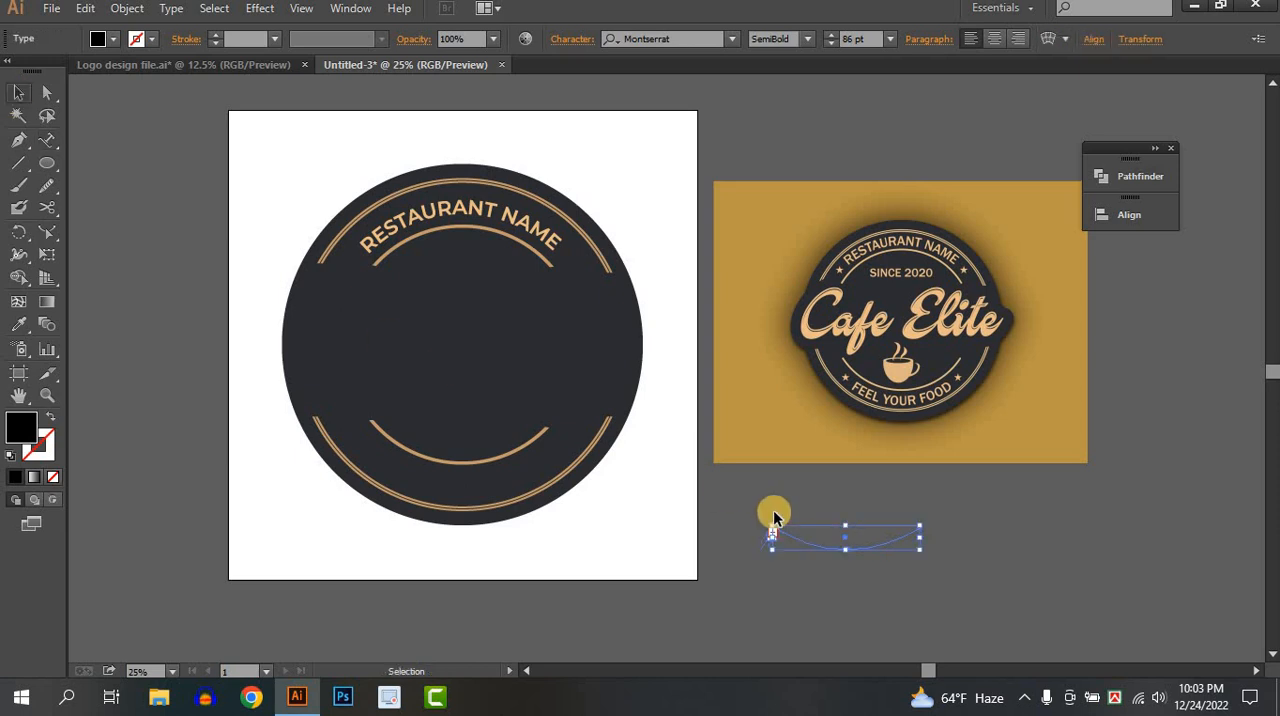
click(1024, 625)
Draw an open three-point curve with the Pen tool just below the inner lower arc and deselect it.
click(19, 139)
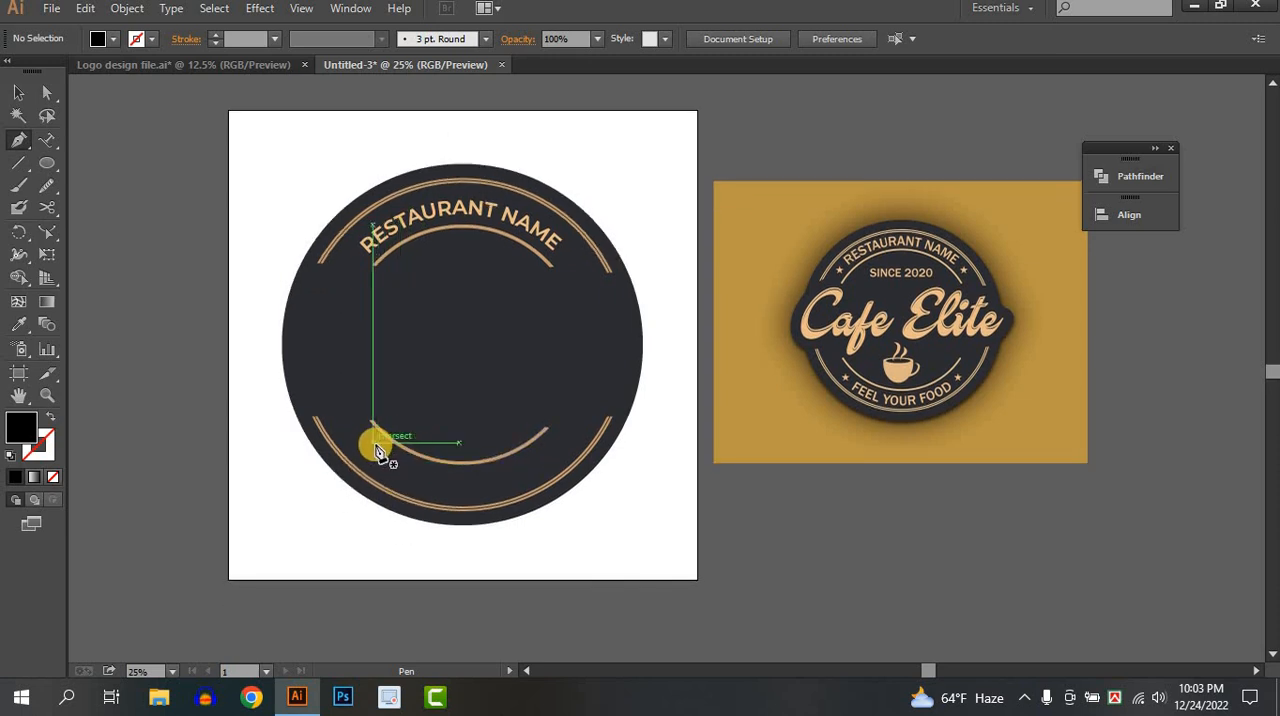
click(371, 442)
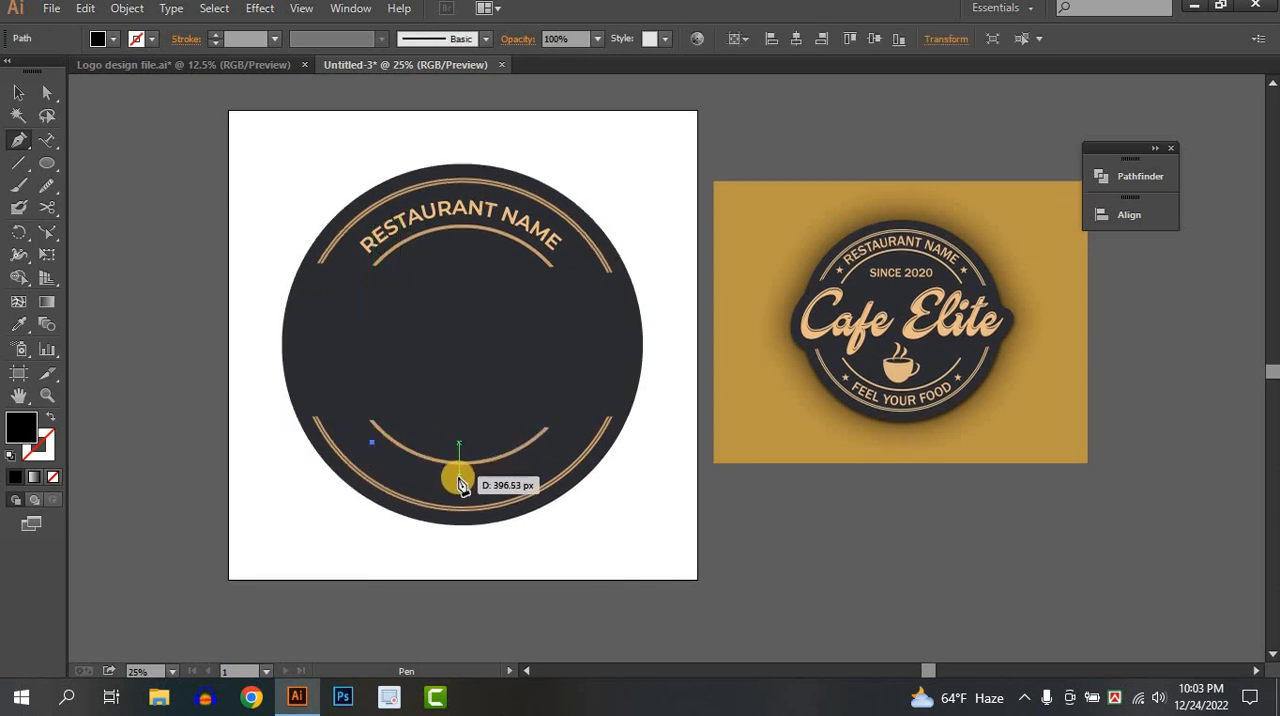
drag(459, 478, 516, 478)
click(459, 477)
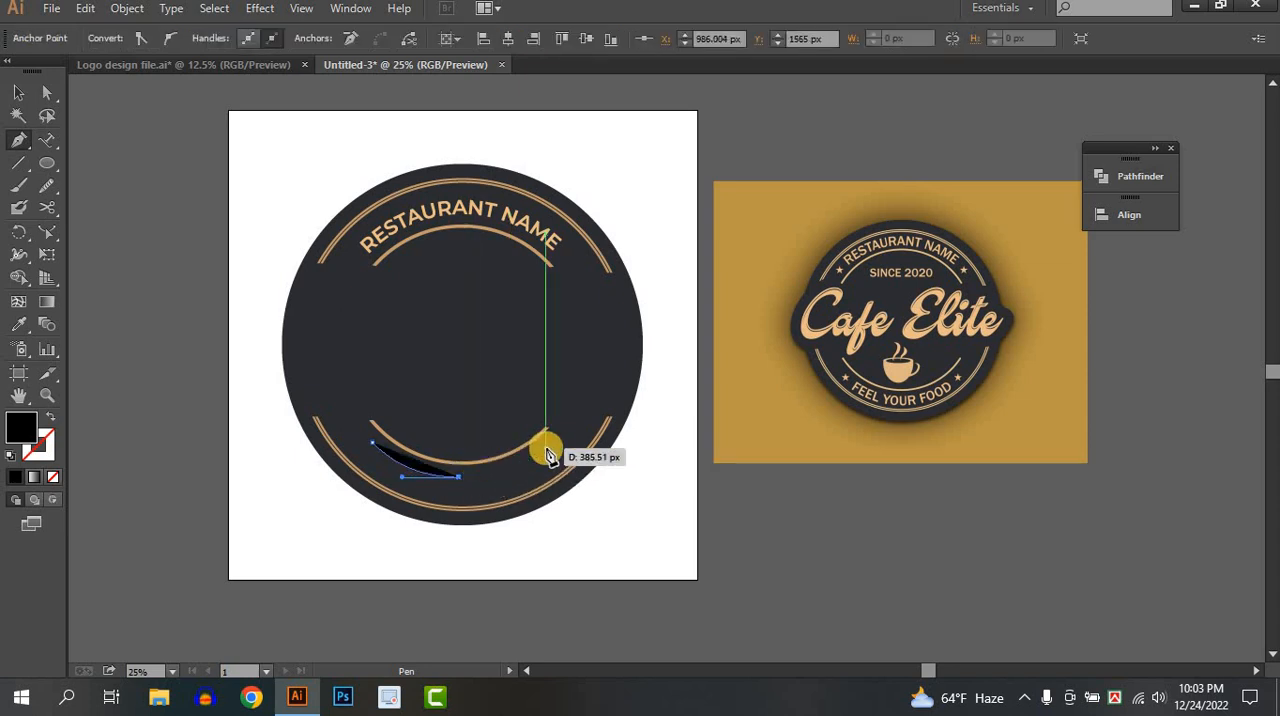
drag(540, 447, 580, 419)
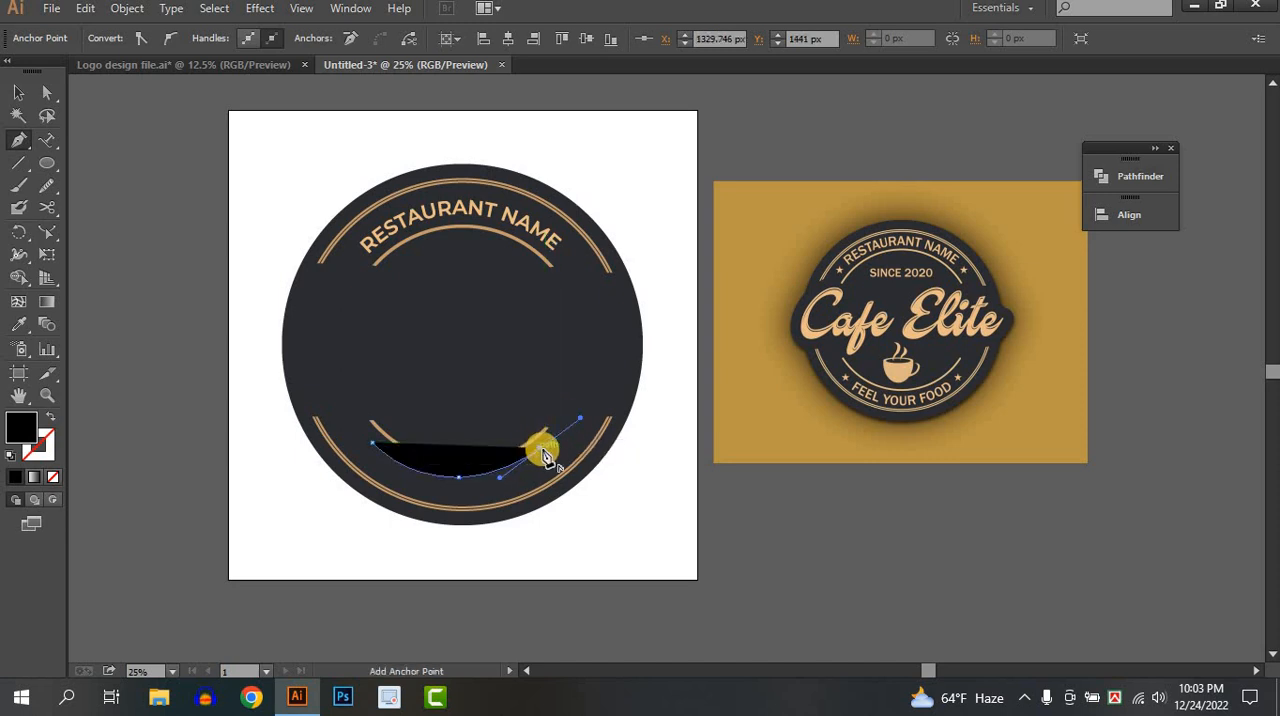
click(541, 449)
click(18, 95)
click(171, 239)
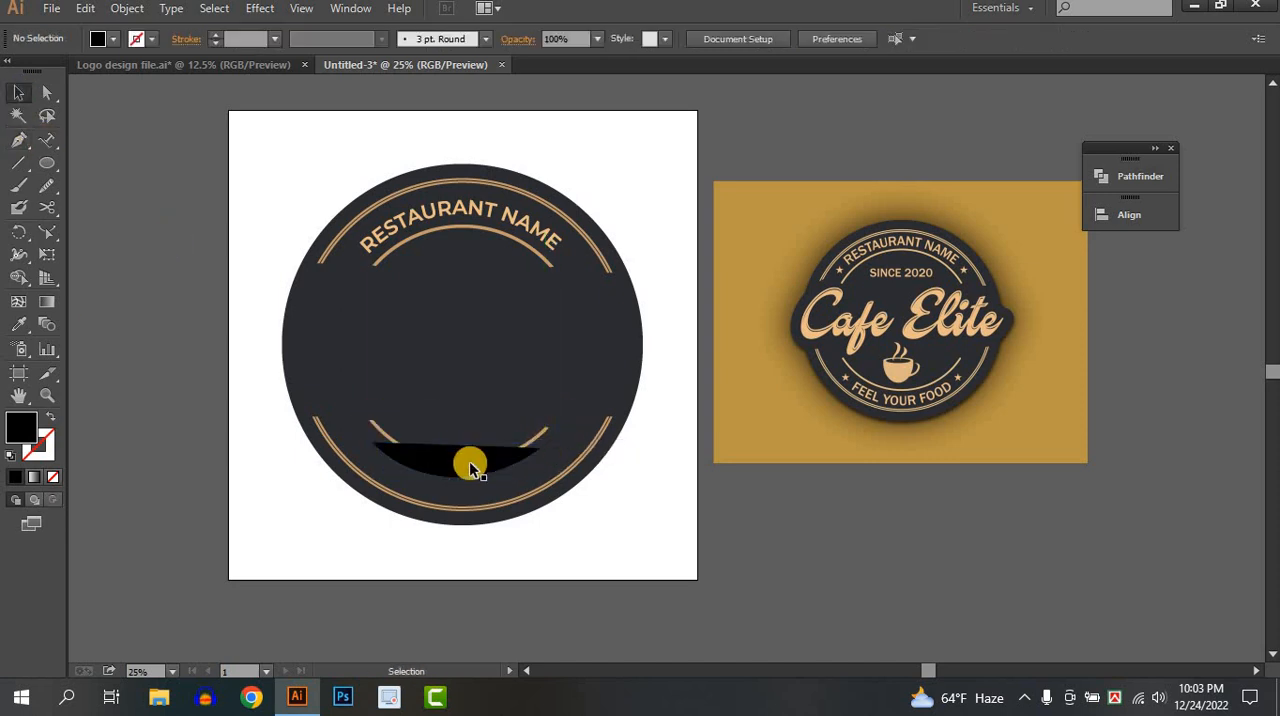
Remove the new lower curve's fill and prepare the curve for path text.
click(448, 470)
click(112, 39)
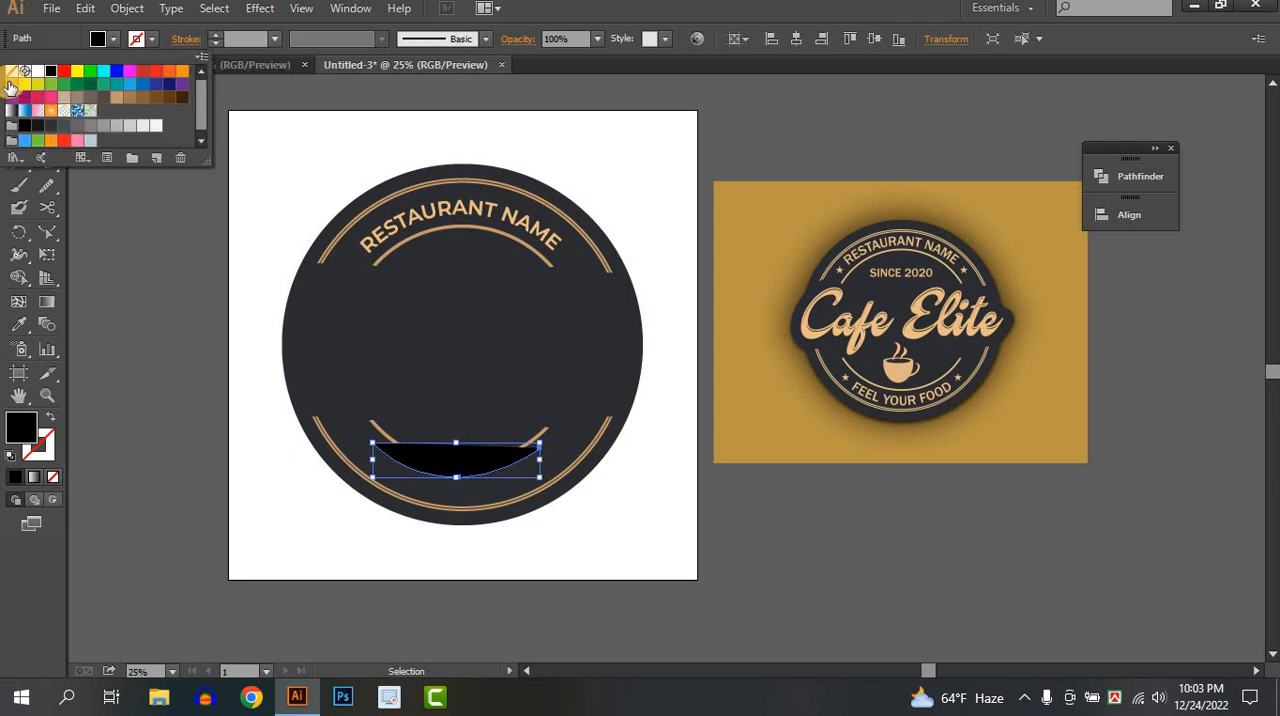
click(14, 76)
click(206, 266)
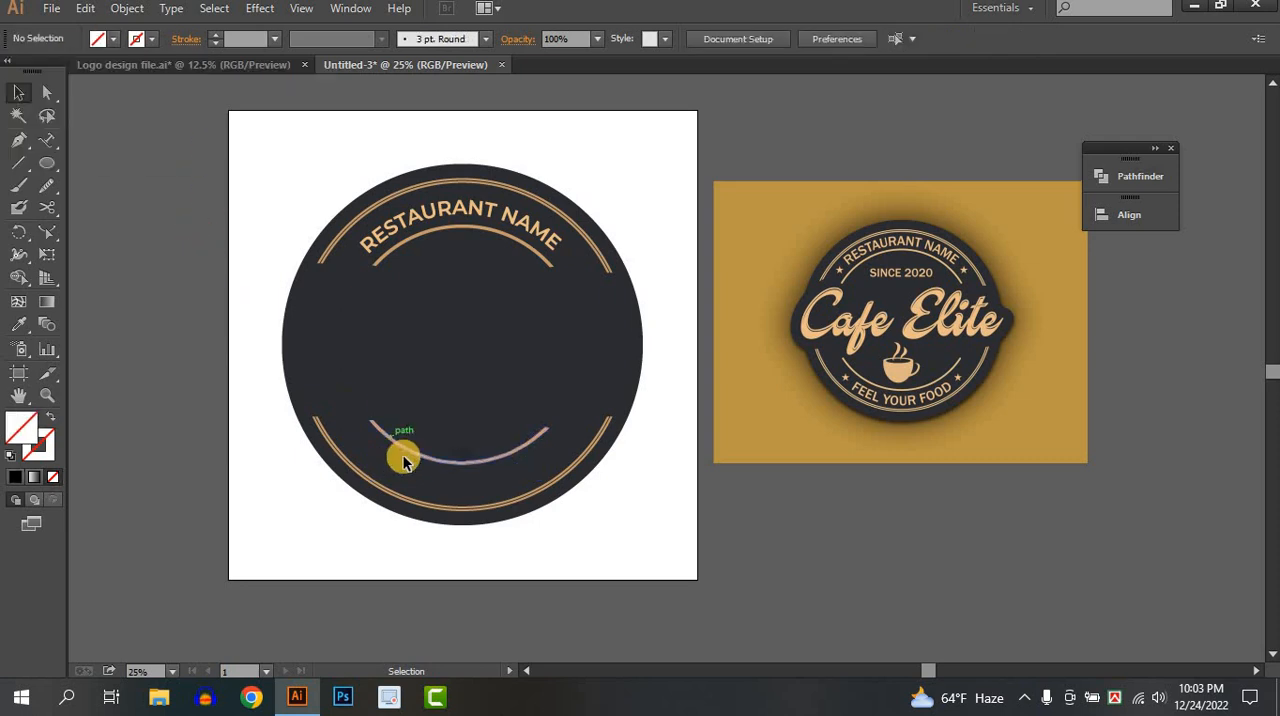
click(397, 470)
click(45, 140)
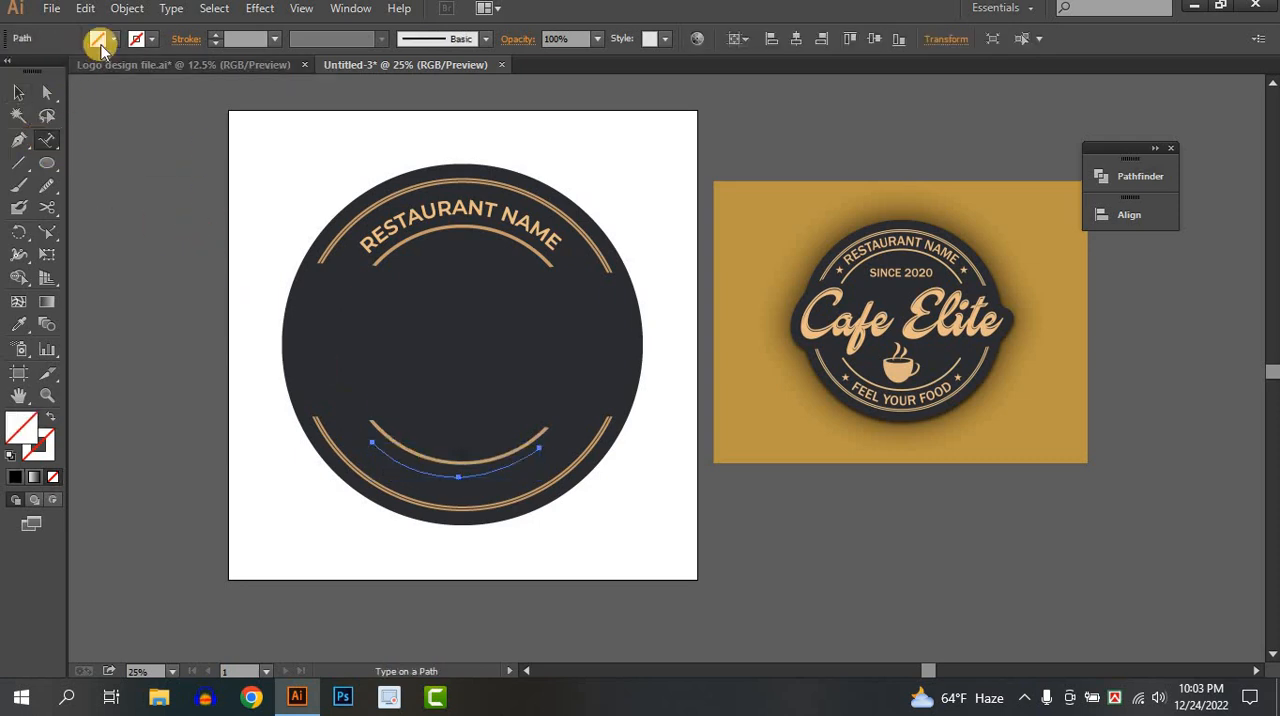
Try a red fill on the lower curve and undo it.
click(112, 39)
click(64, 71)
click(110, 41)
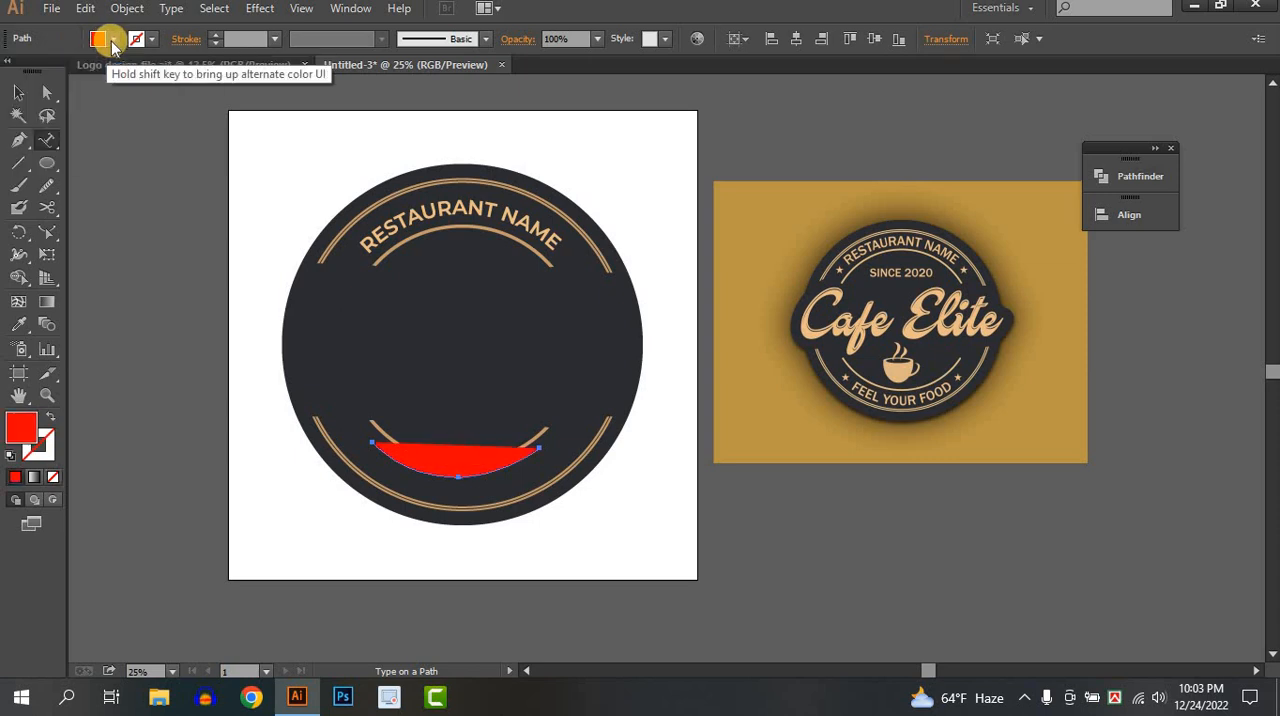
click(112, 42)
click(112, 42)
key(ctrl+z)
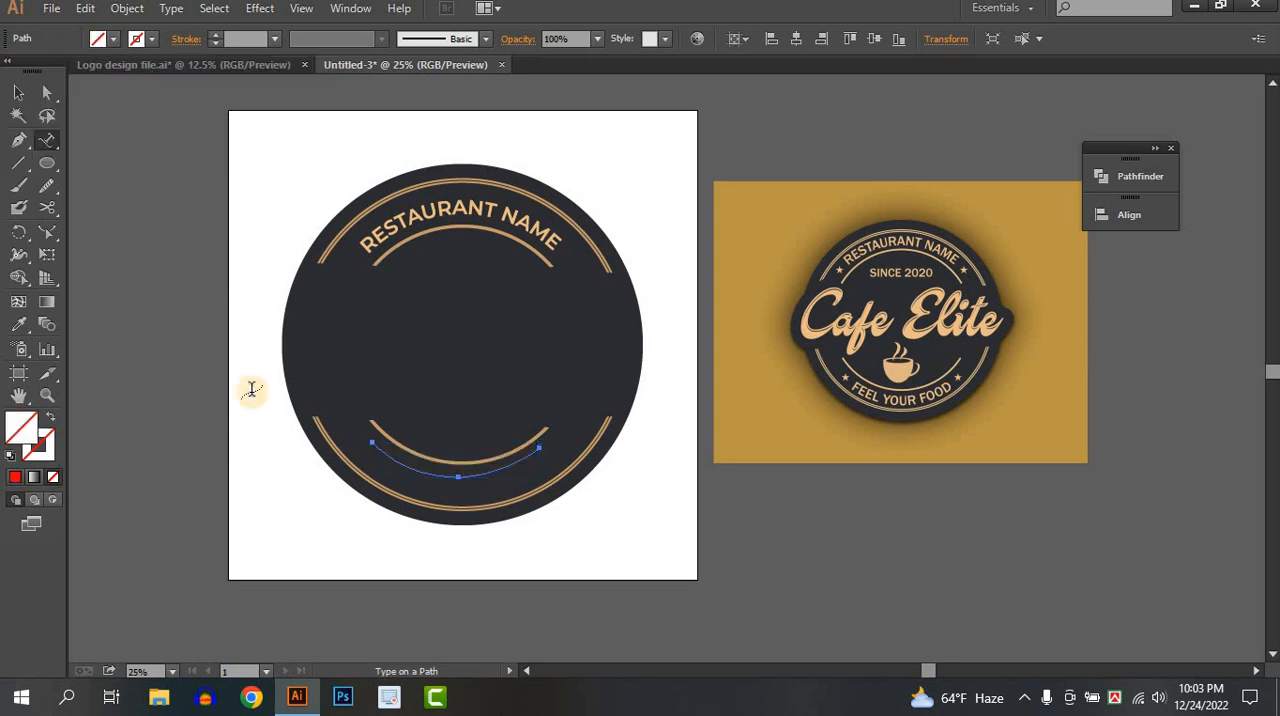
Enter FEEL YOUR FOOD as path text along the lower curve and set its size to 71 pt.
click(381, 450)
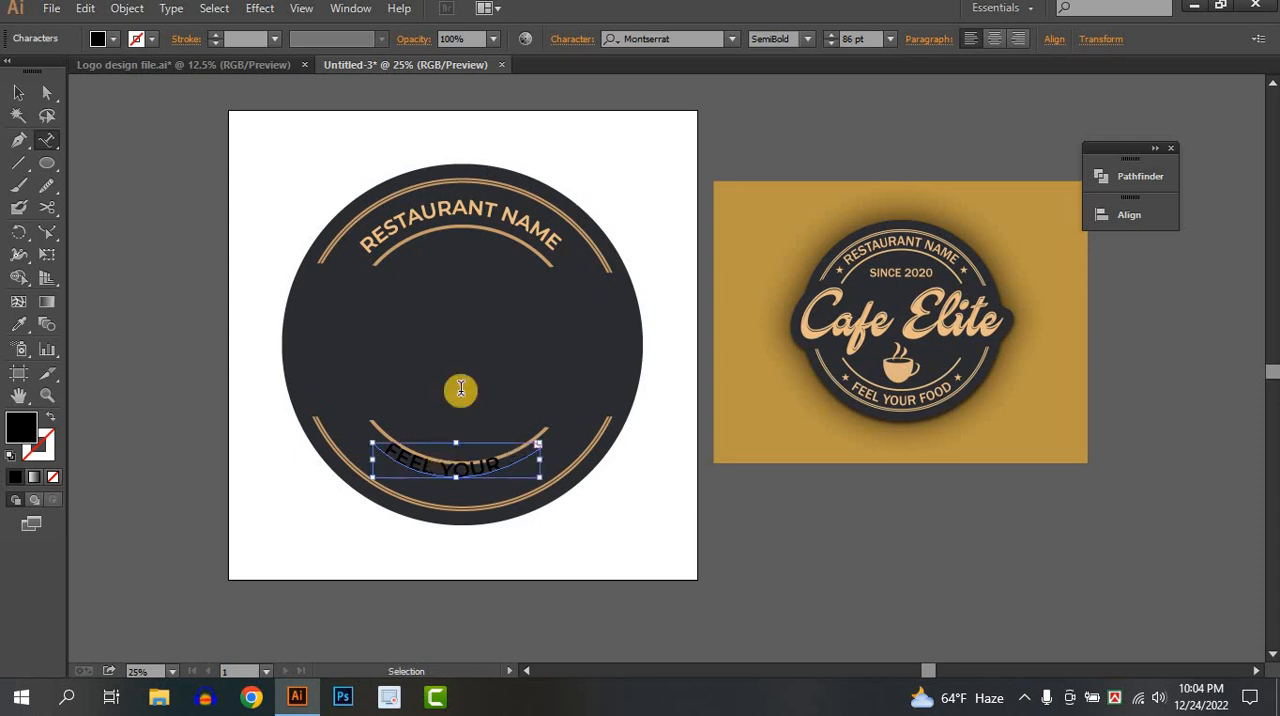
key(ctrl+a)
scroll(872, 37, down, 3)
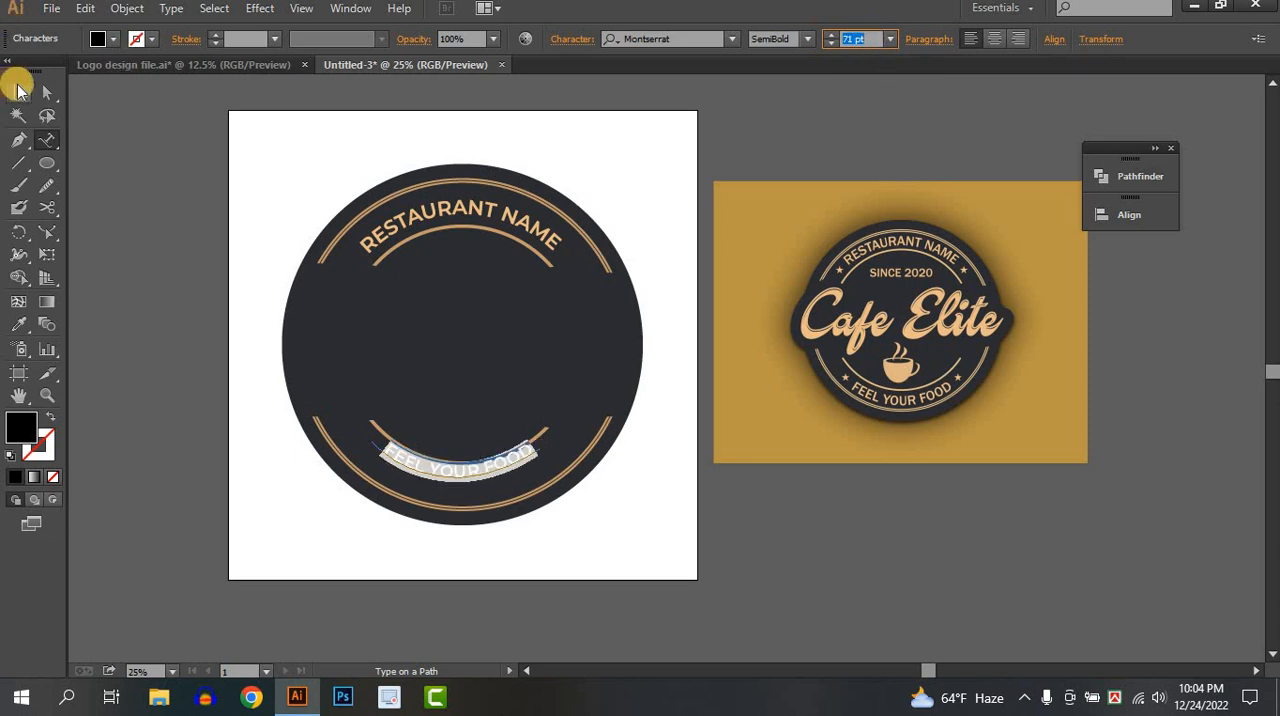
Fill the FEEL YOUR FOOD path text with red and deselect it.
click(18, 90)
click(98, 38)
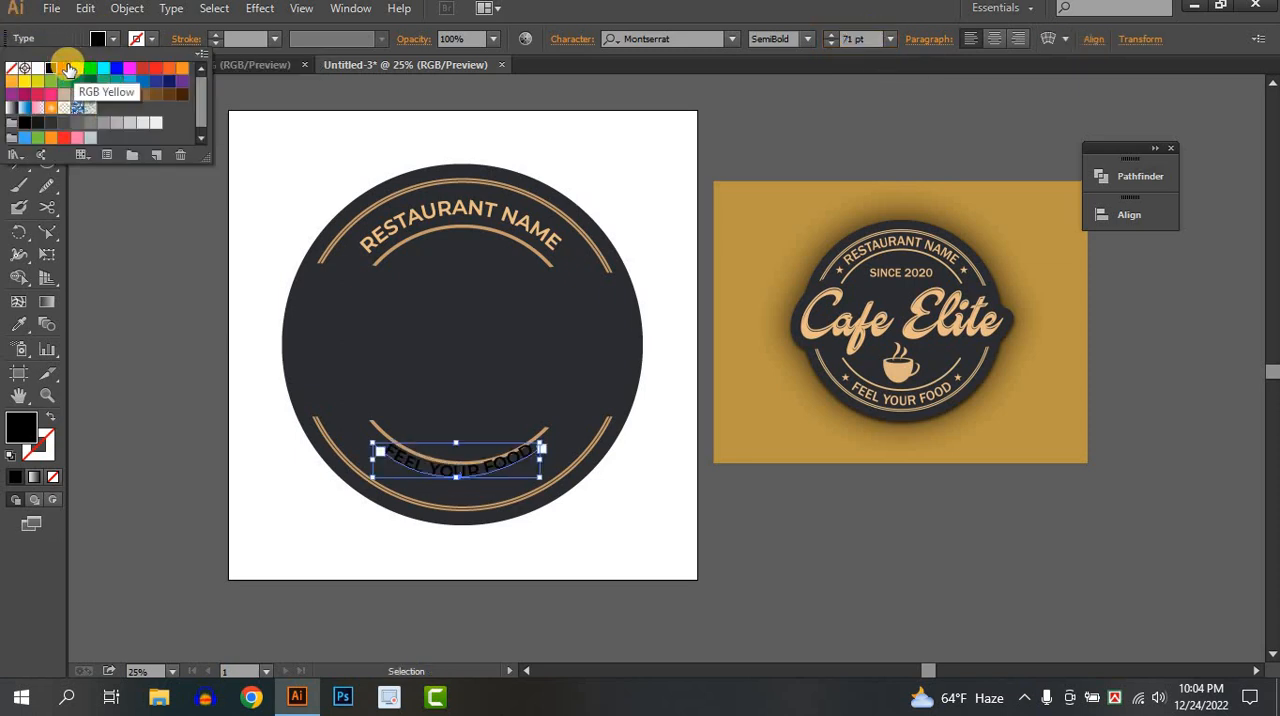
click(66, 68)
click(176, 213)
Move the FEEL YOUR FOOD text below the inner lower arc and reshape its path by adjusting the anchor points and end handle.
scroll(489, 459, up, 1)
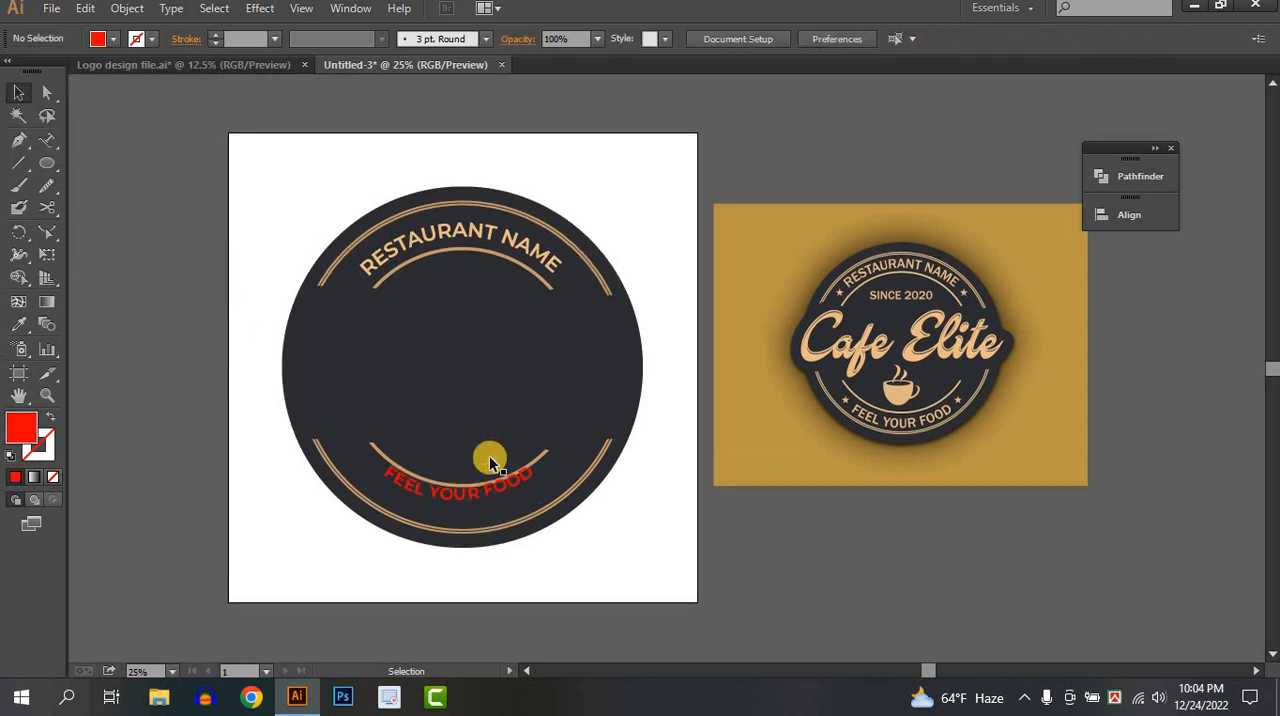
scroll(489, 461, up, 1)
key(super)
key(super)
scroll(469, 536, up, 2)
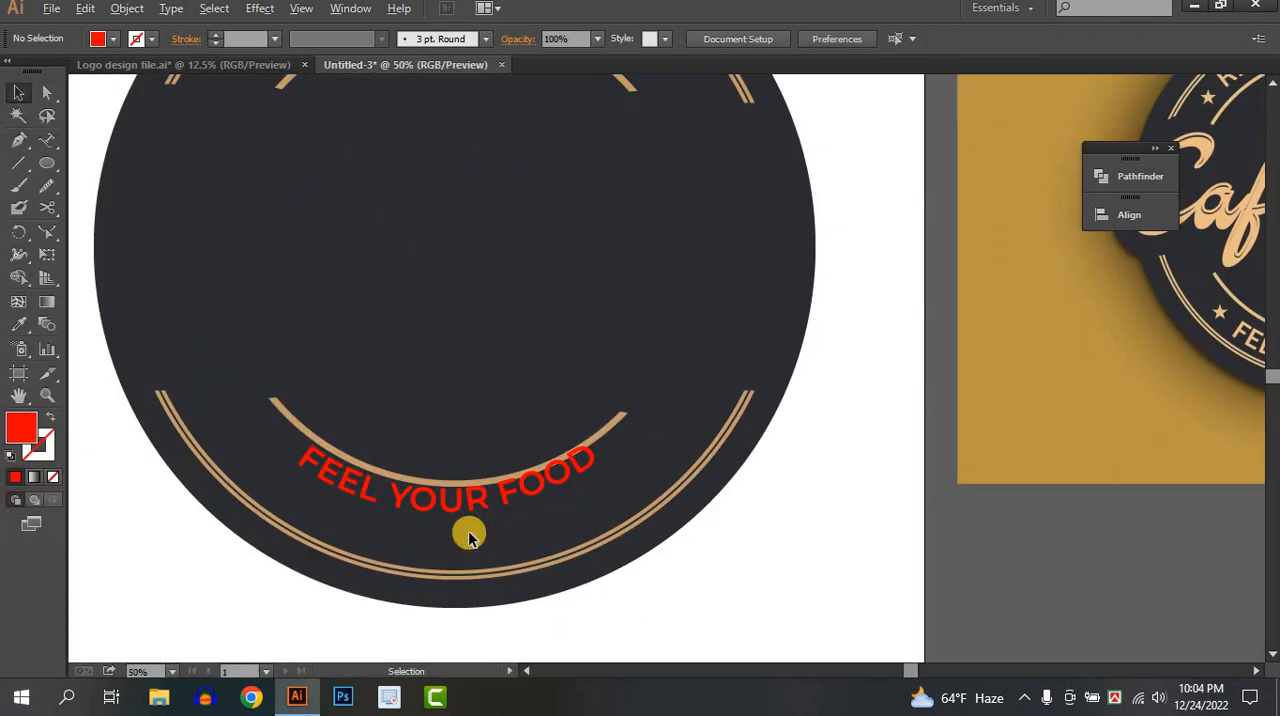
scroll(469, 536, down, 2)
drag(391, 462, 315, 424)
click(47, 94)
drag(590, 420, 603, 429)
drag(429, 479, 430, 492)
drag(262, 409, 250, 412)
drag(606, 431, 610, 440)
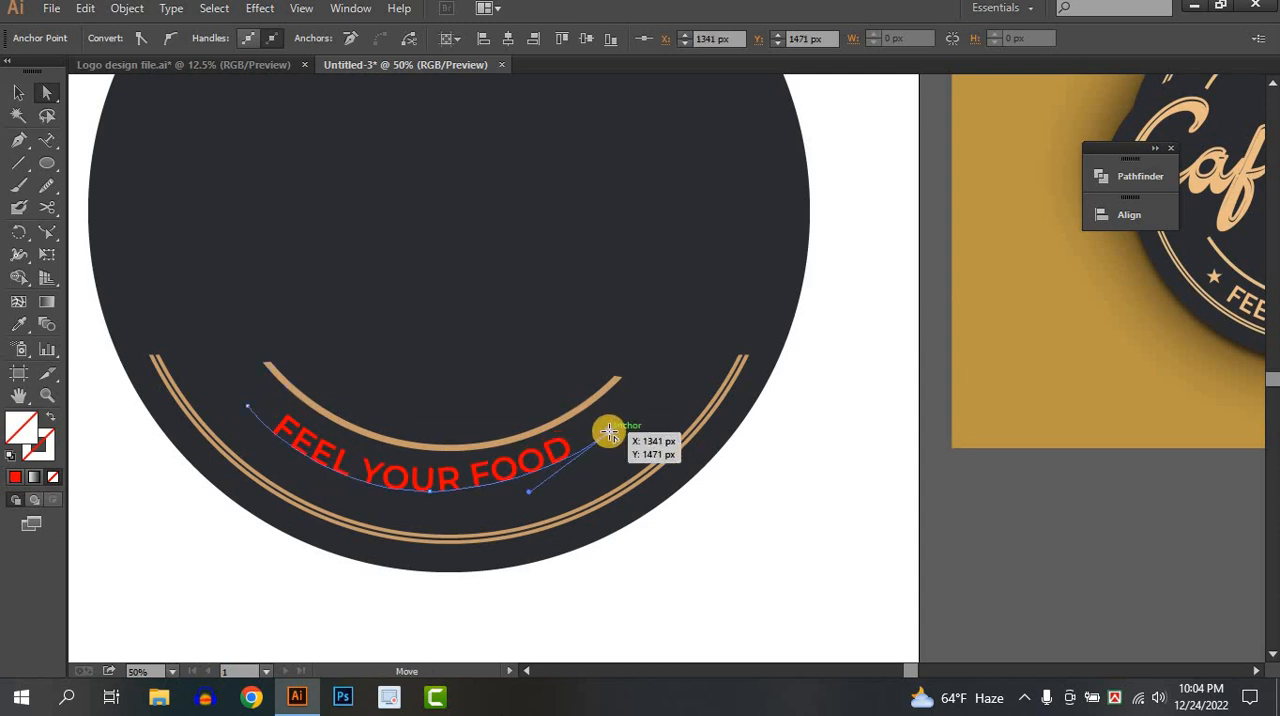
drag(532, 498, 536, 500)
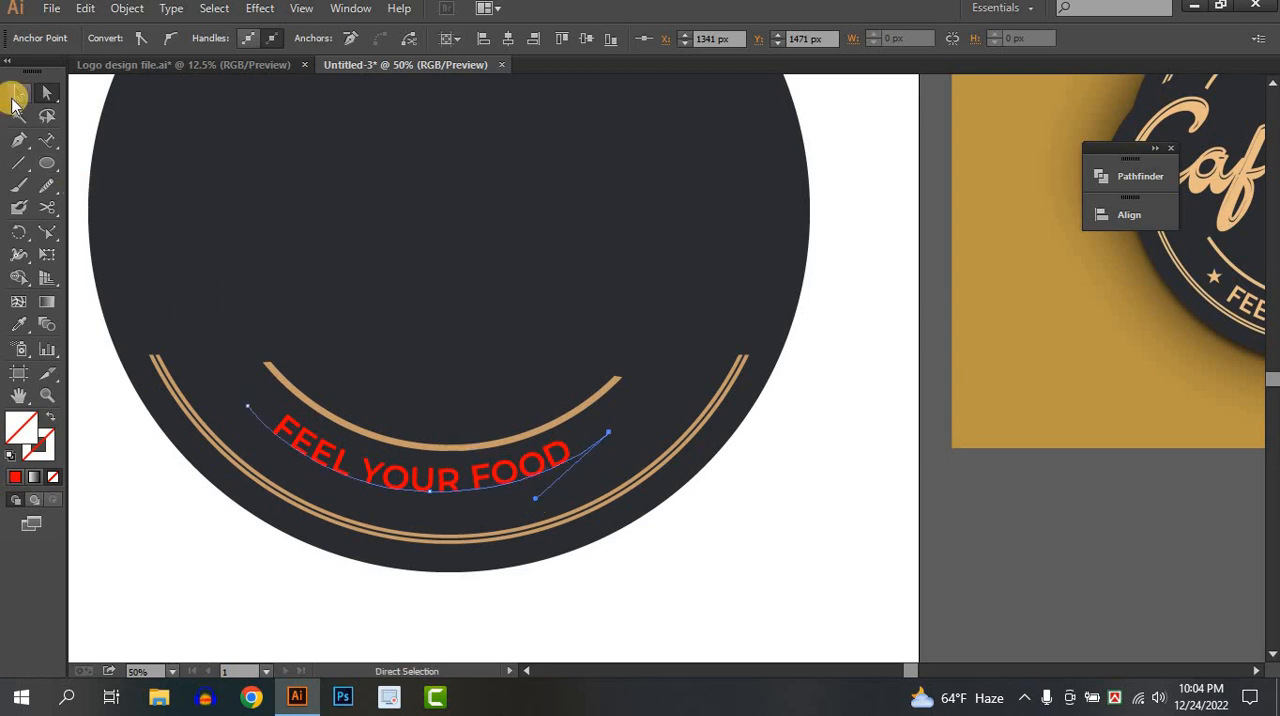
Rotate the FEEL YOUR FOOD text slightly counterclockwise and center it between the inner and outer lower arcs.
click(15, 97)
click(533, 437)
drag(493, 484, 652, 385)
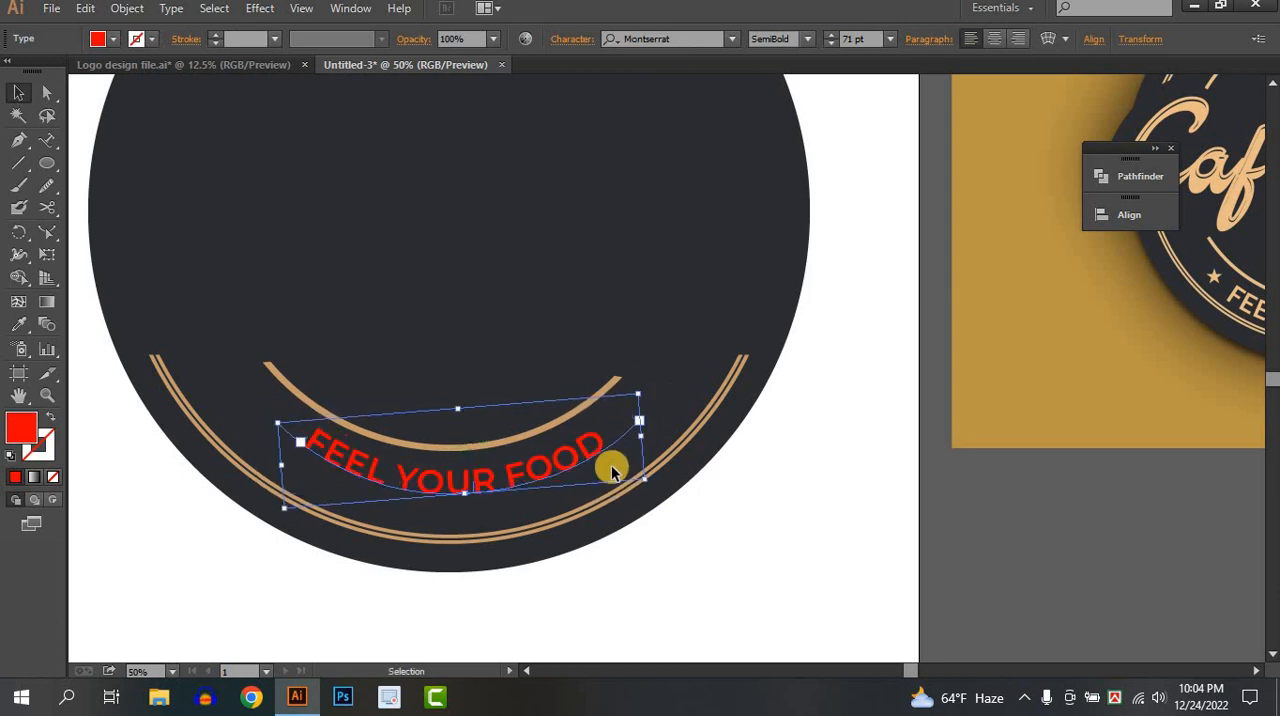
drag(549, 467, 606, 470)
click(806, 533)
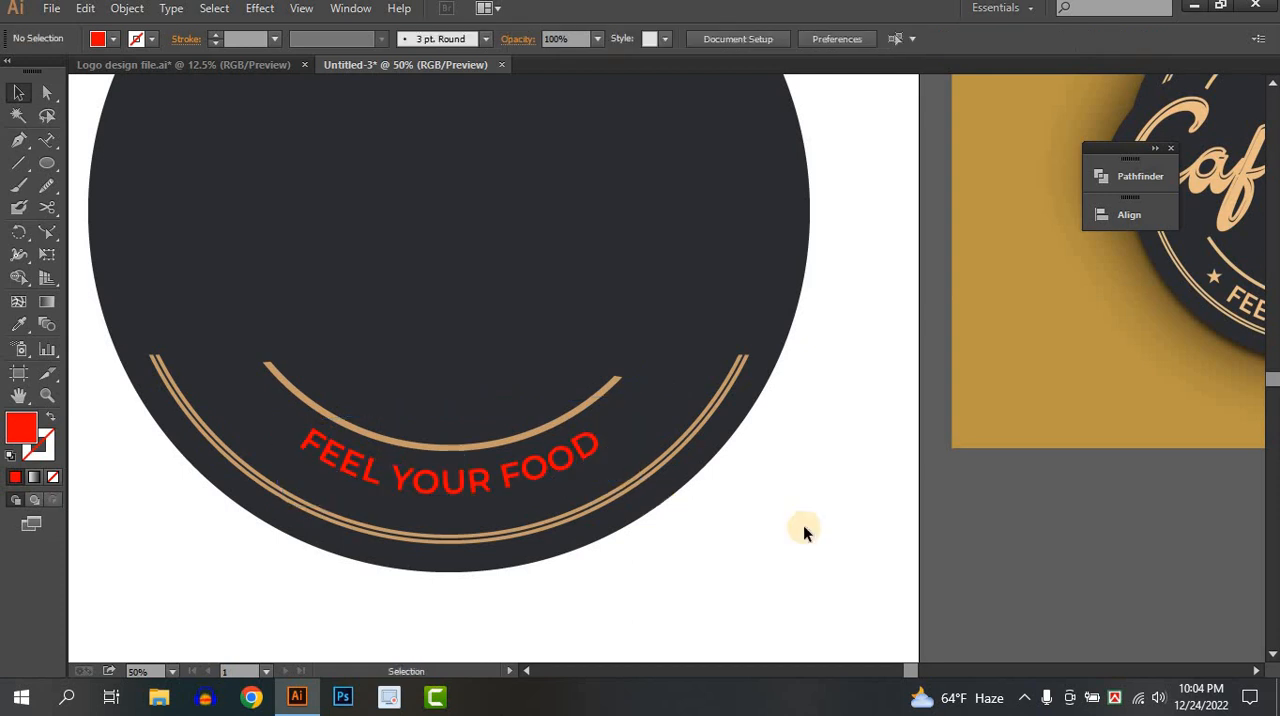
Convert the FEEL YOUR FOOD path text to outlines and deselect it.
right_click(430, 485)
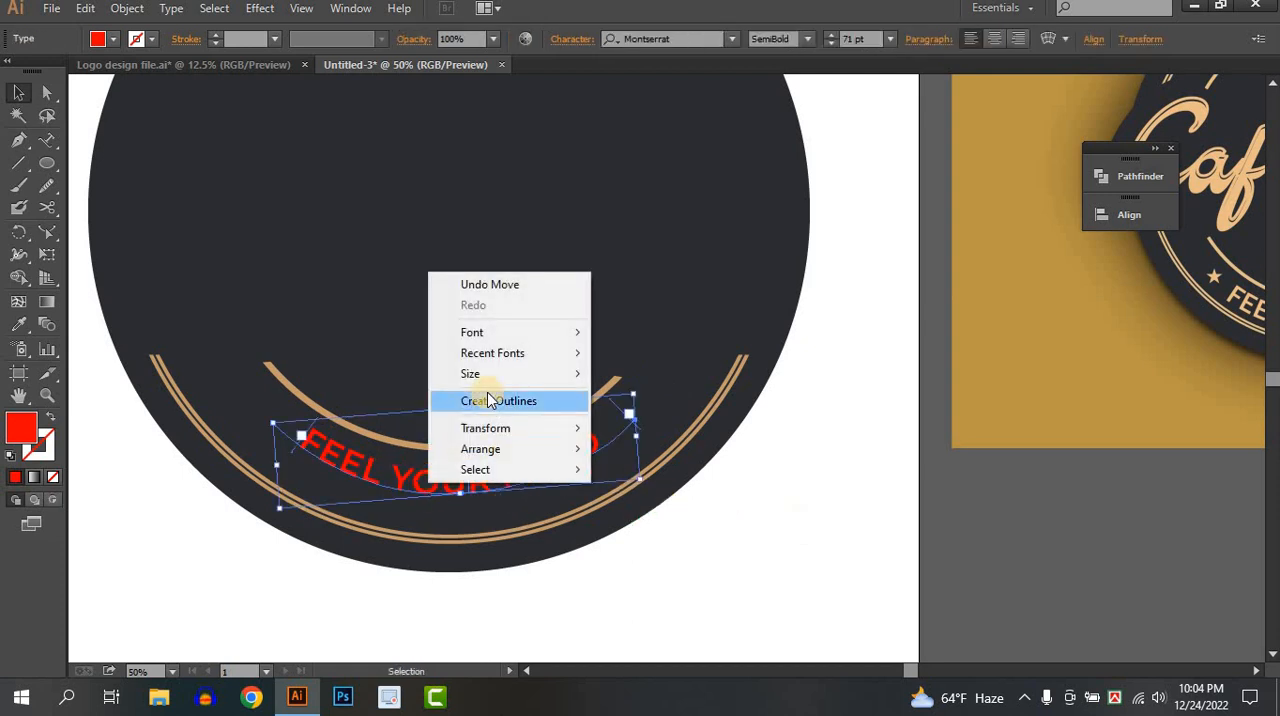
click(499, 401)
click(751, 486)
Recolor the outlined FEEL YOUR FOOD text with the tan sampled from the reference logo's coffee cup.
scroll(751, 486, down, 2)
drag(751, 486, 562, 508)
click(600, 486)
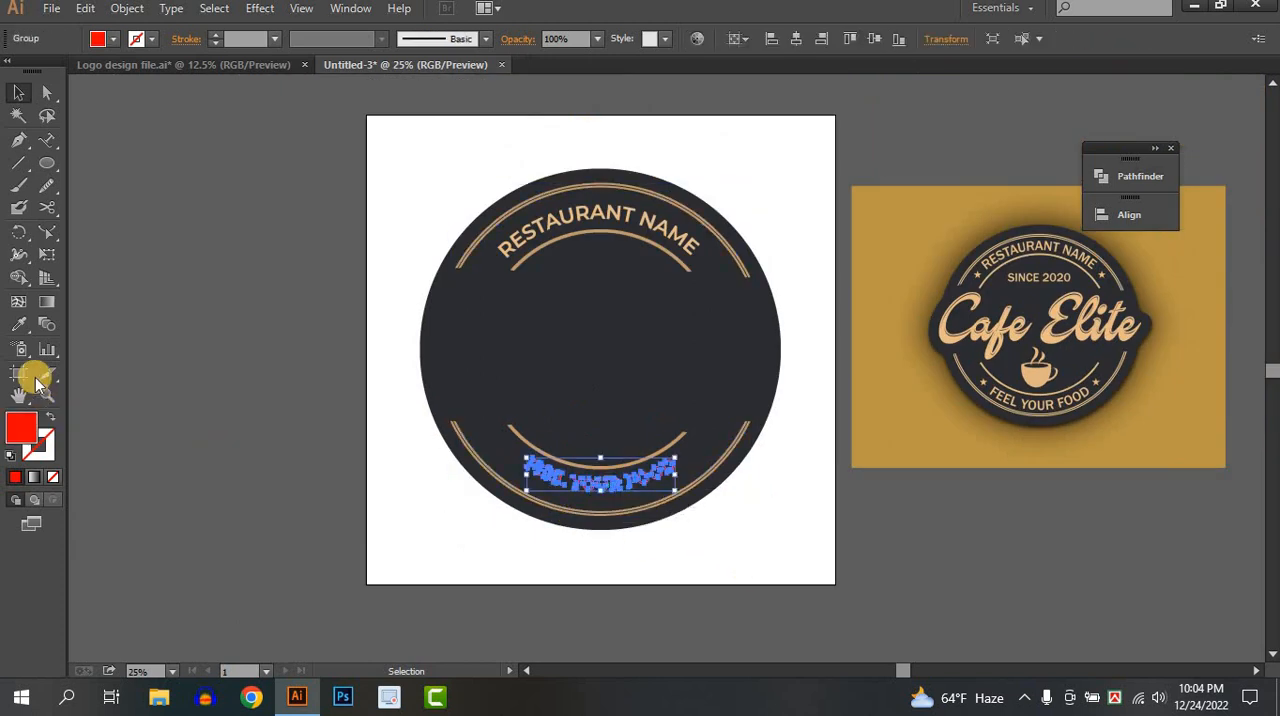
click(19, 325)
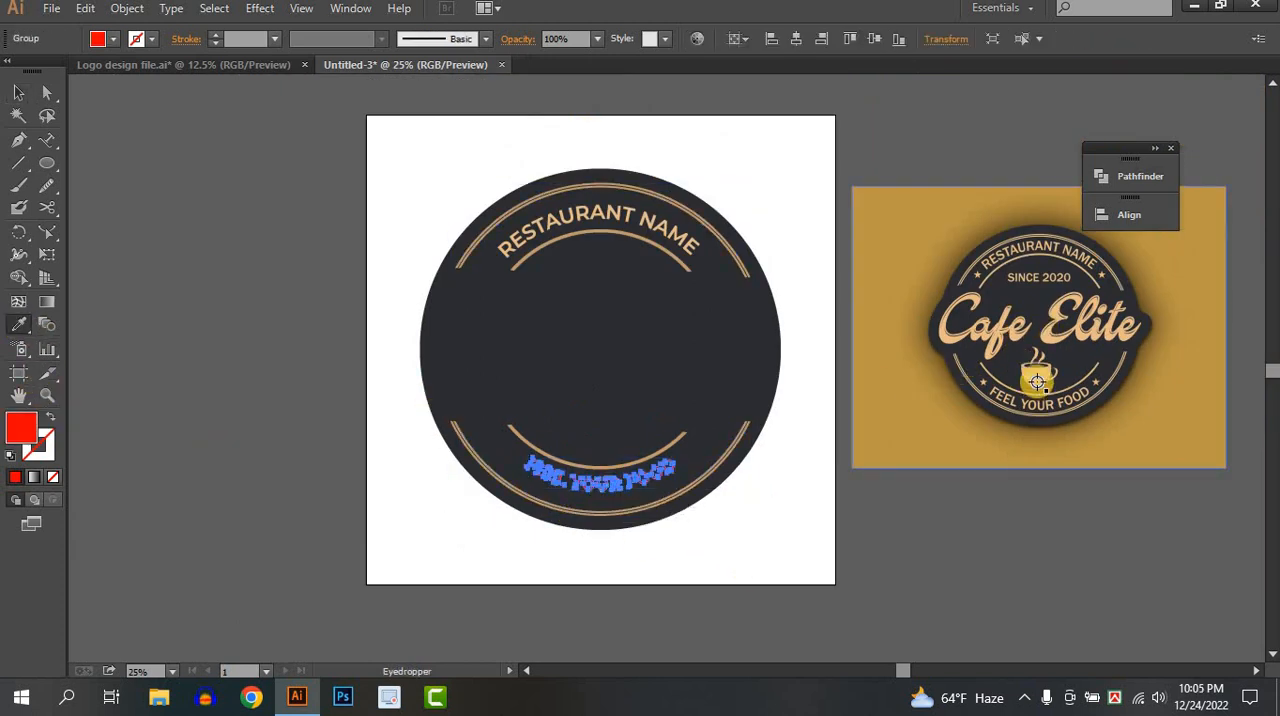
click(1037, 381)
click(15, 98)
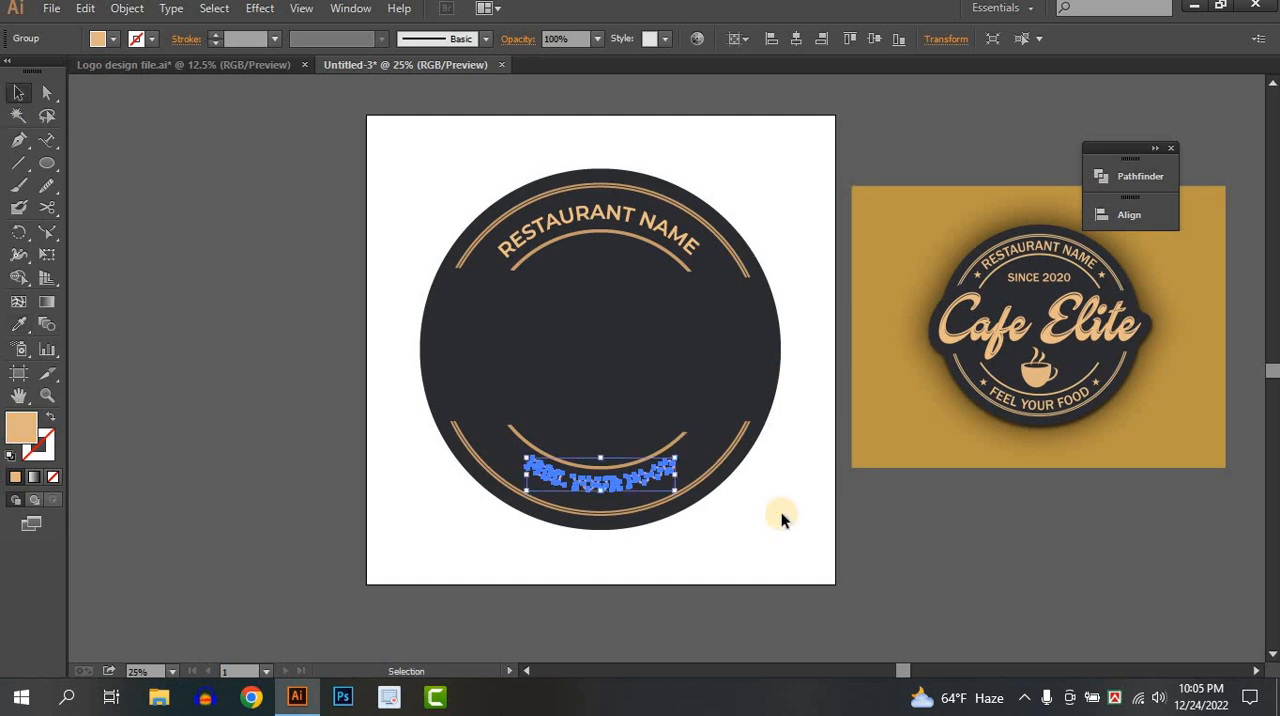
click(813, 546)
Draw a small tan five-pointed star just past the final letter of RESTAURANT NAME.
drag(823, 482, 717, 543)
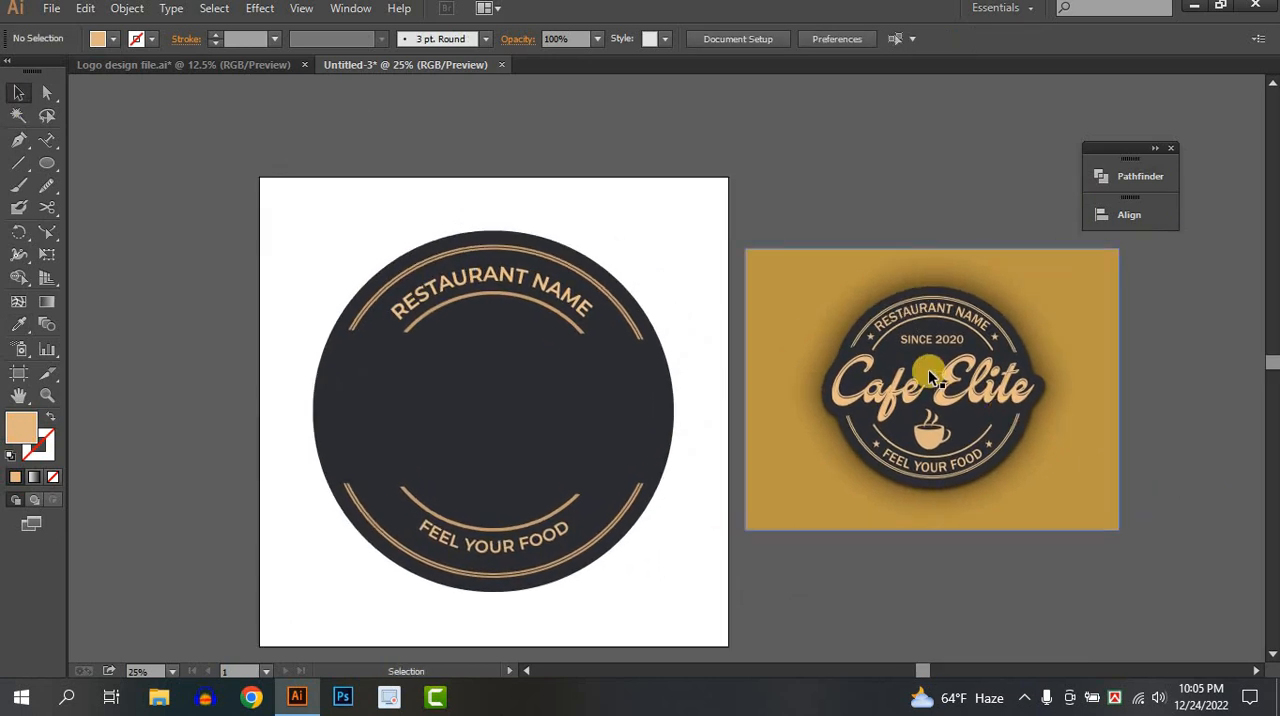
scroll(391, 286, up, 1)
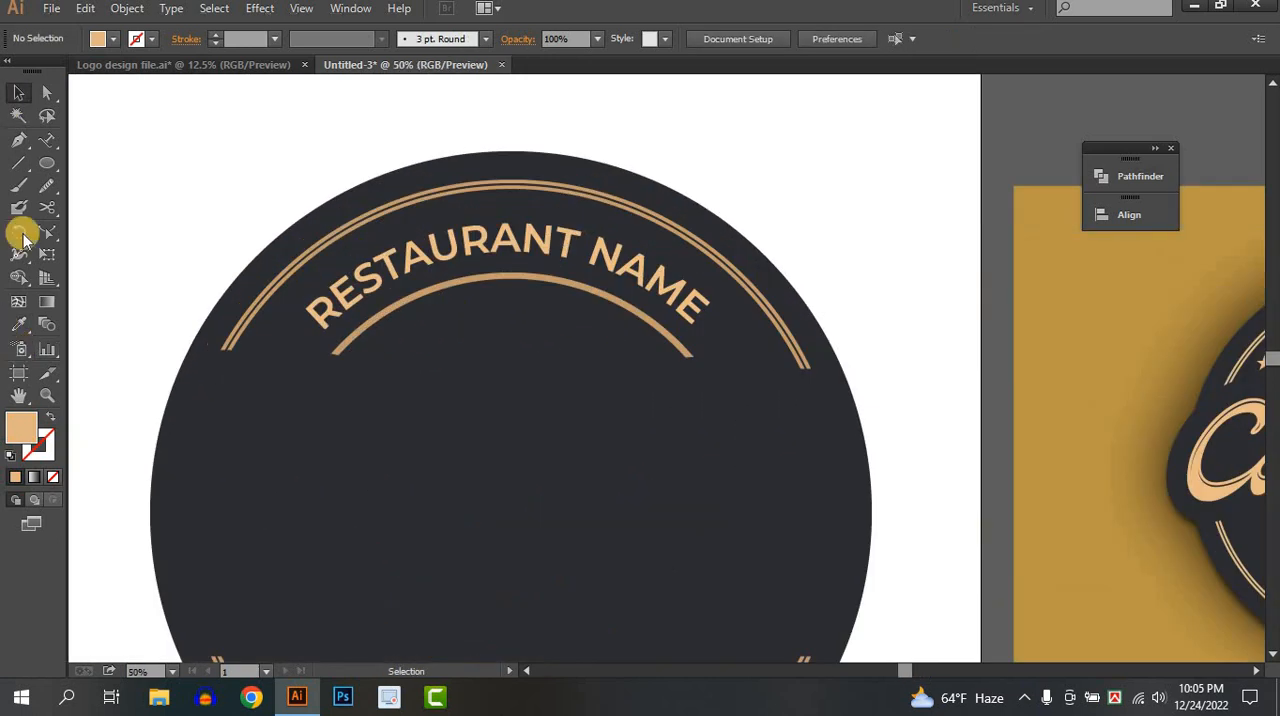
click(44, 150)
click(46, 163)
click(140, 251)
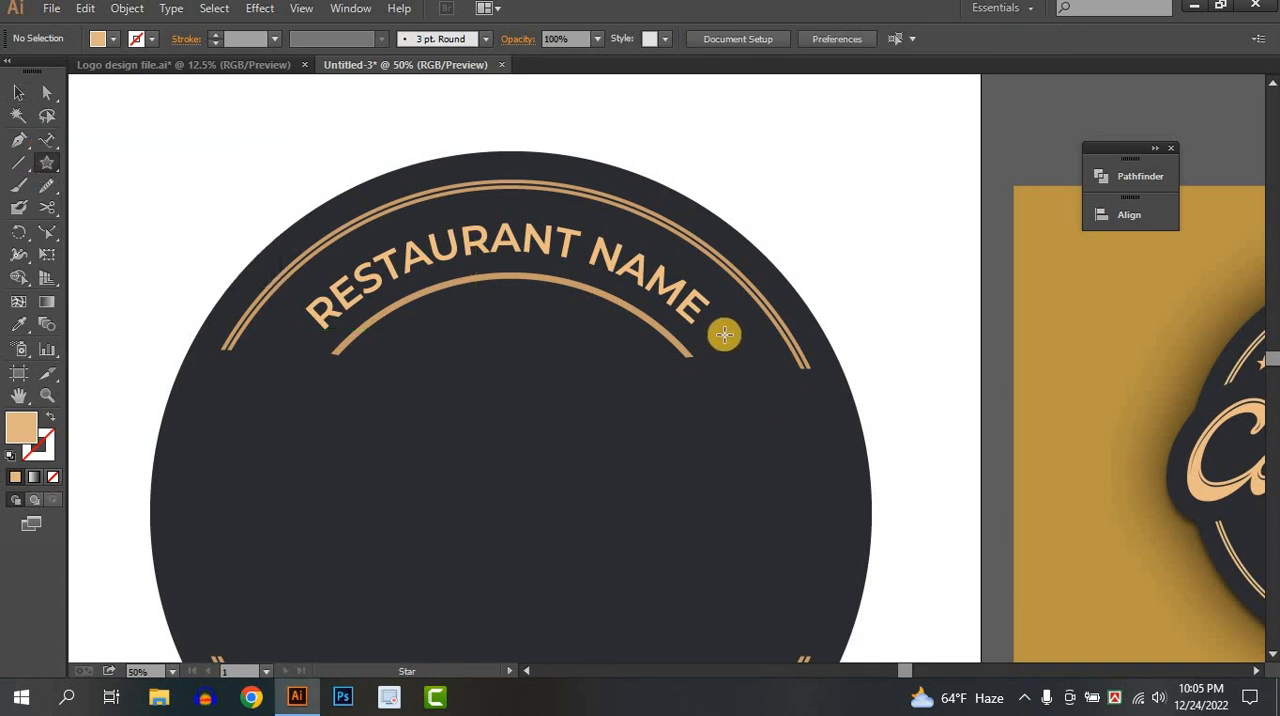
drag(724, 334, 729, 347)
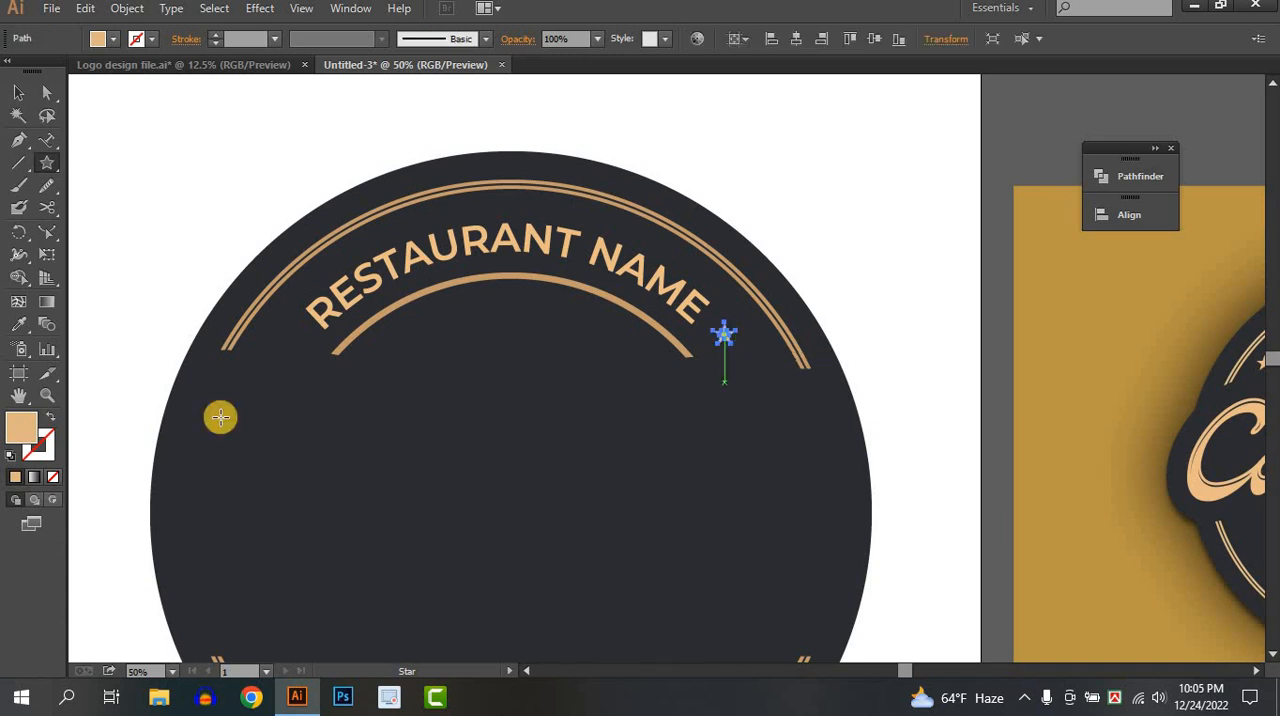
click(40, 108)
click(740, 360)
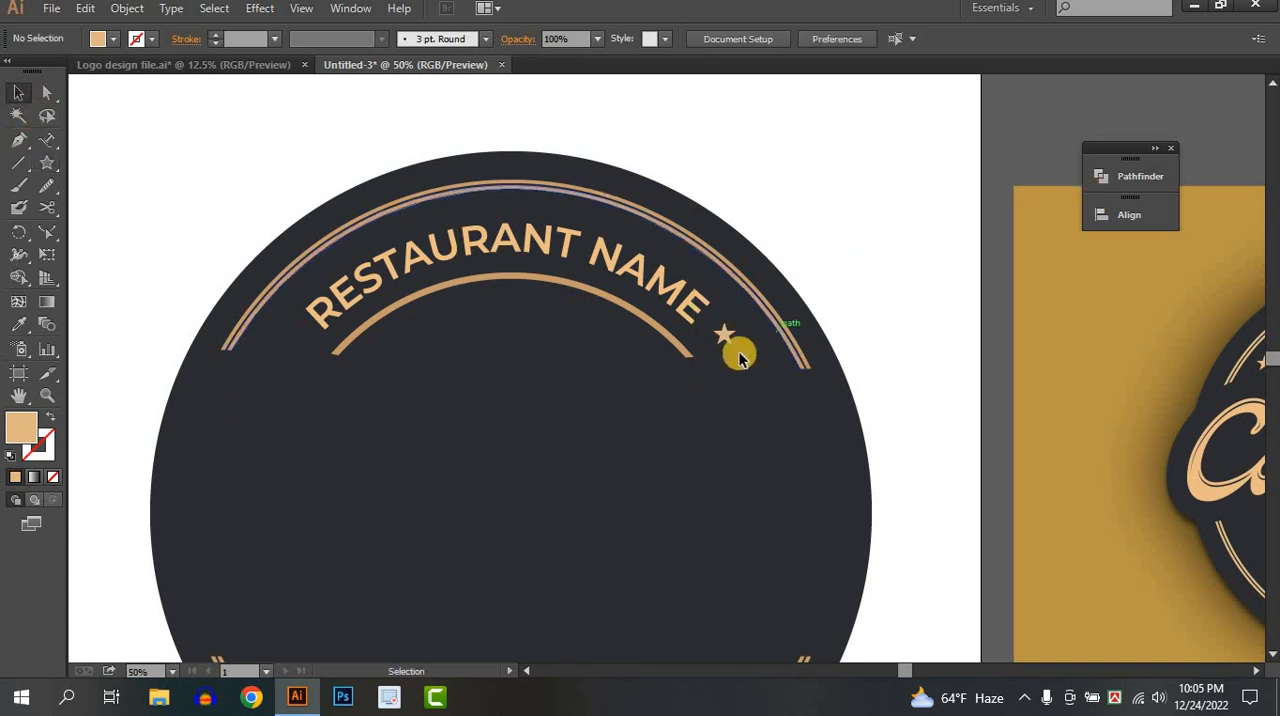
Duplicate the star before the first letter of RESTAURANT NAME, and copy the pair to both ends of FEEL YOUR FOOD.
drag(727, 338, 296, 345)
shift+click(727, 333)
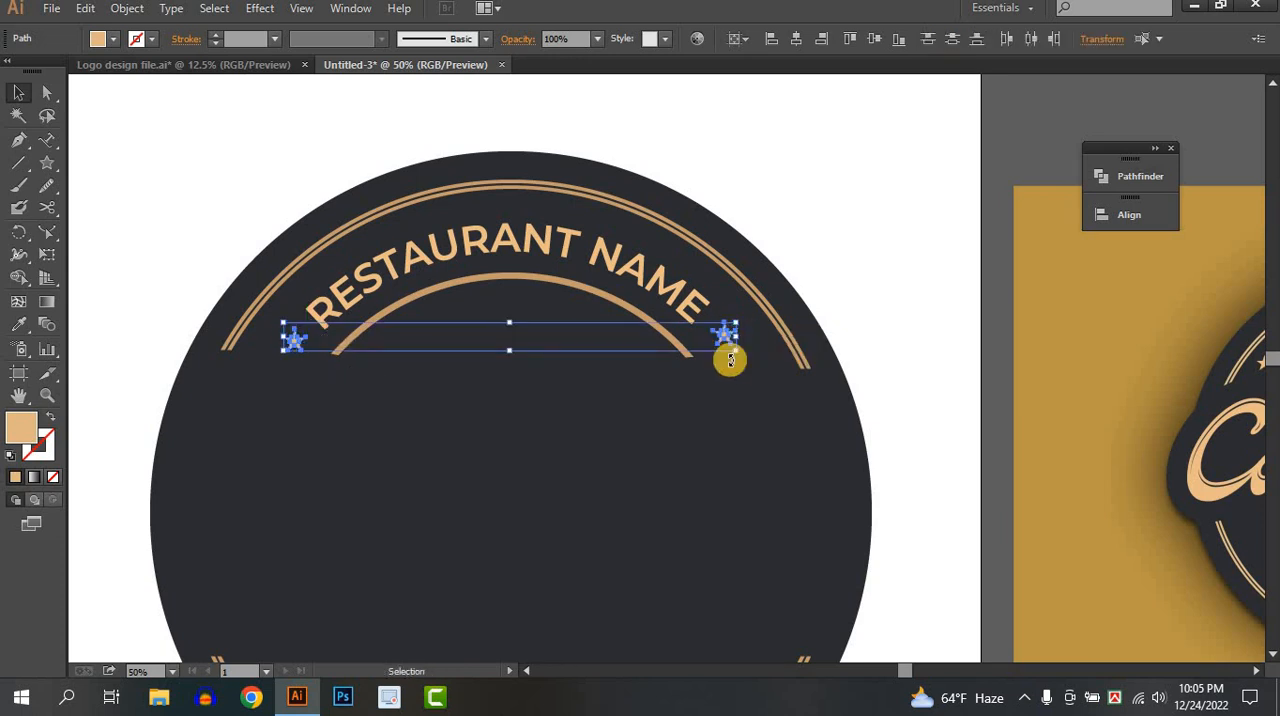
alt+scroll(728, 345, down, 4)
alt+scroll(729, 360, up, 1)
alt+scroll(730, 365, up, 1)
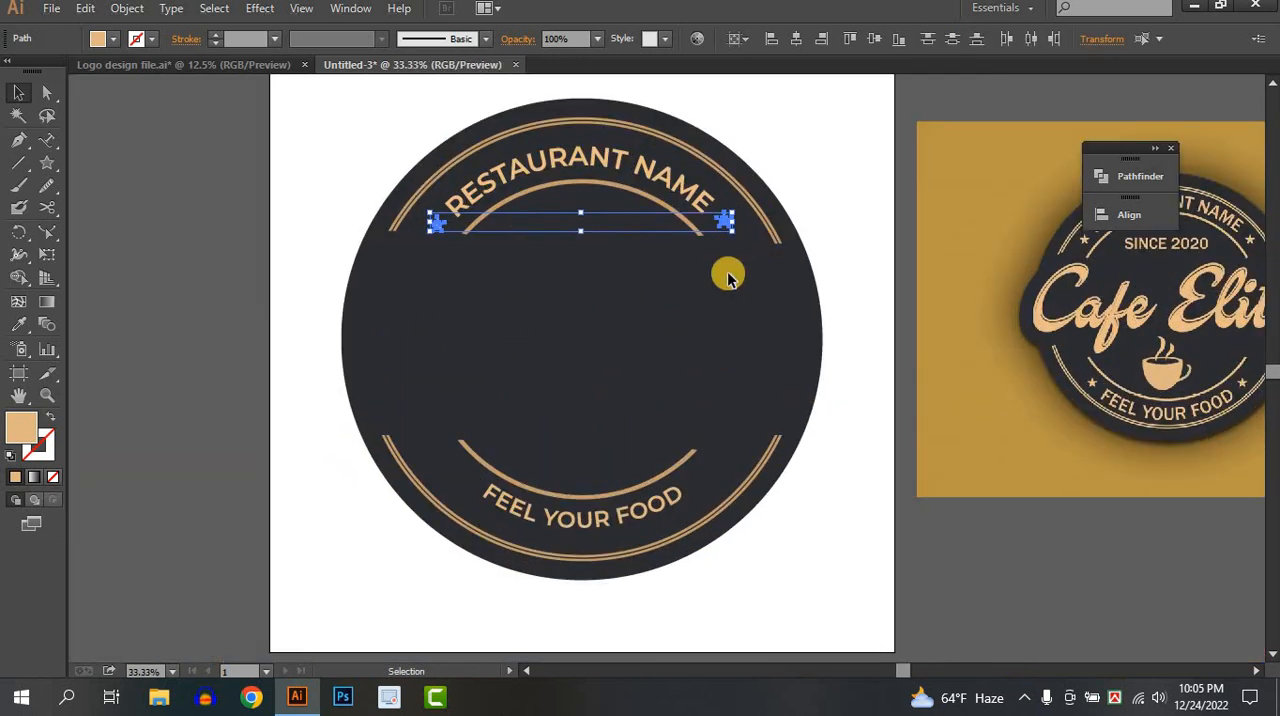
drag(729, 223, 697, 484)
click(808, 553)
click(834, 434)
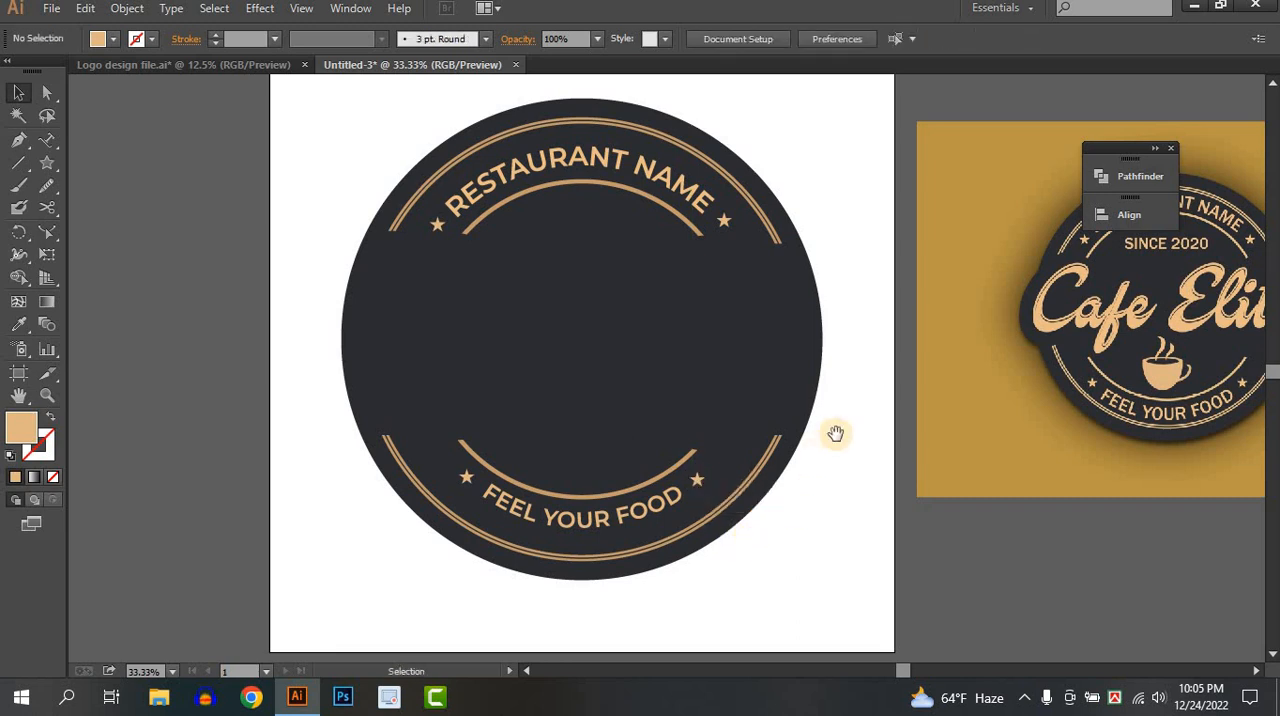
Add the text SINCE 2020 under the inner upper arc and color it with the tan sampled from the reference logo's cup.
drag(798, 434, 700, 492)
drag(777, 490, 807, 494)
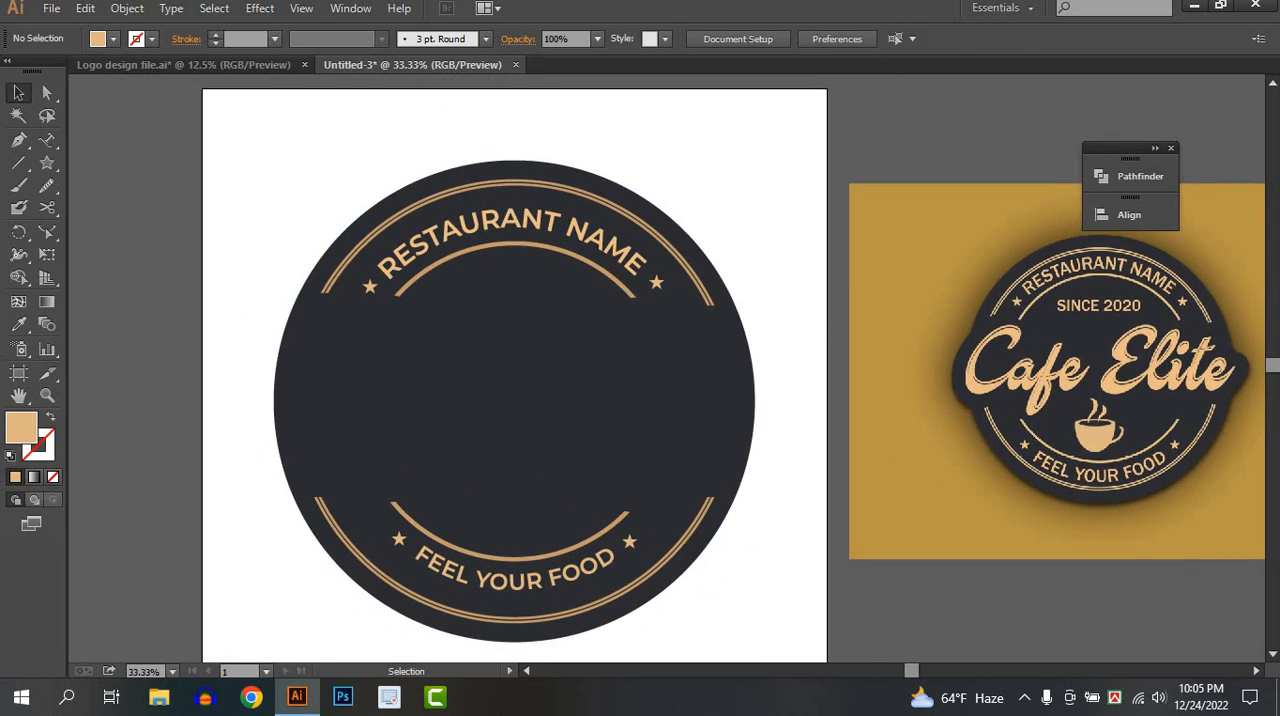
drag(46, 139, 92, 142)
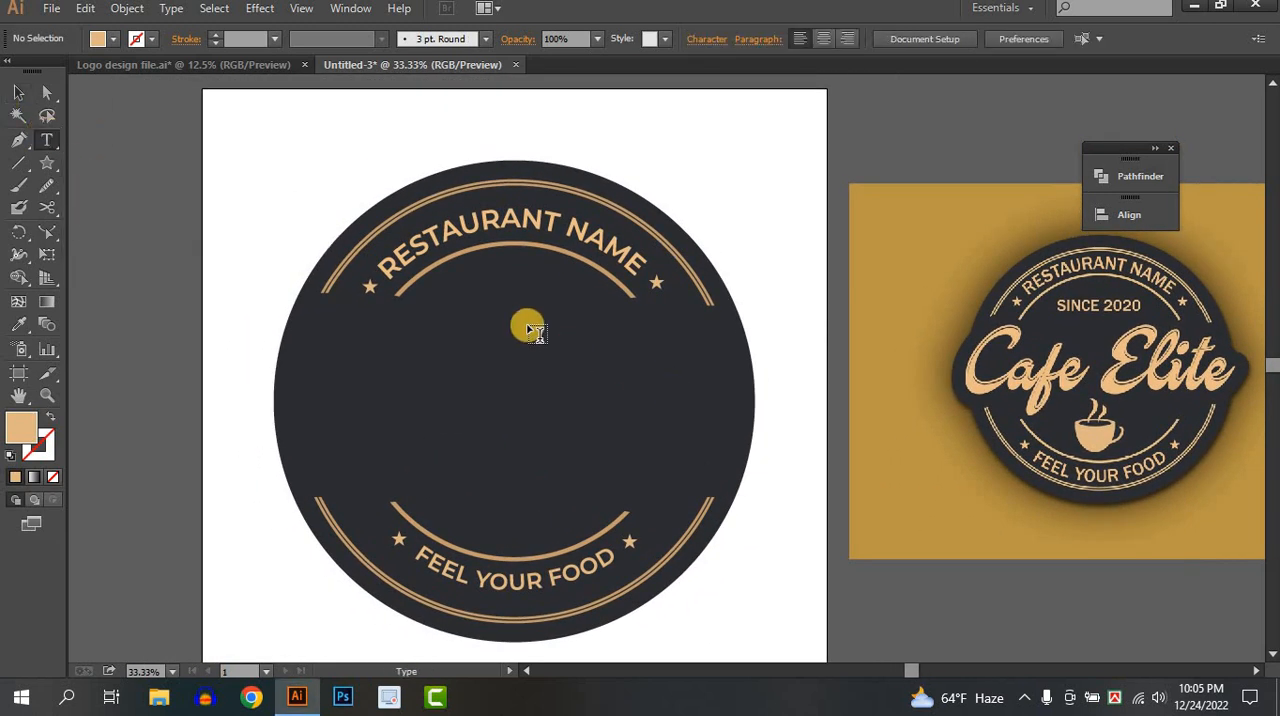
click(461, 302)
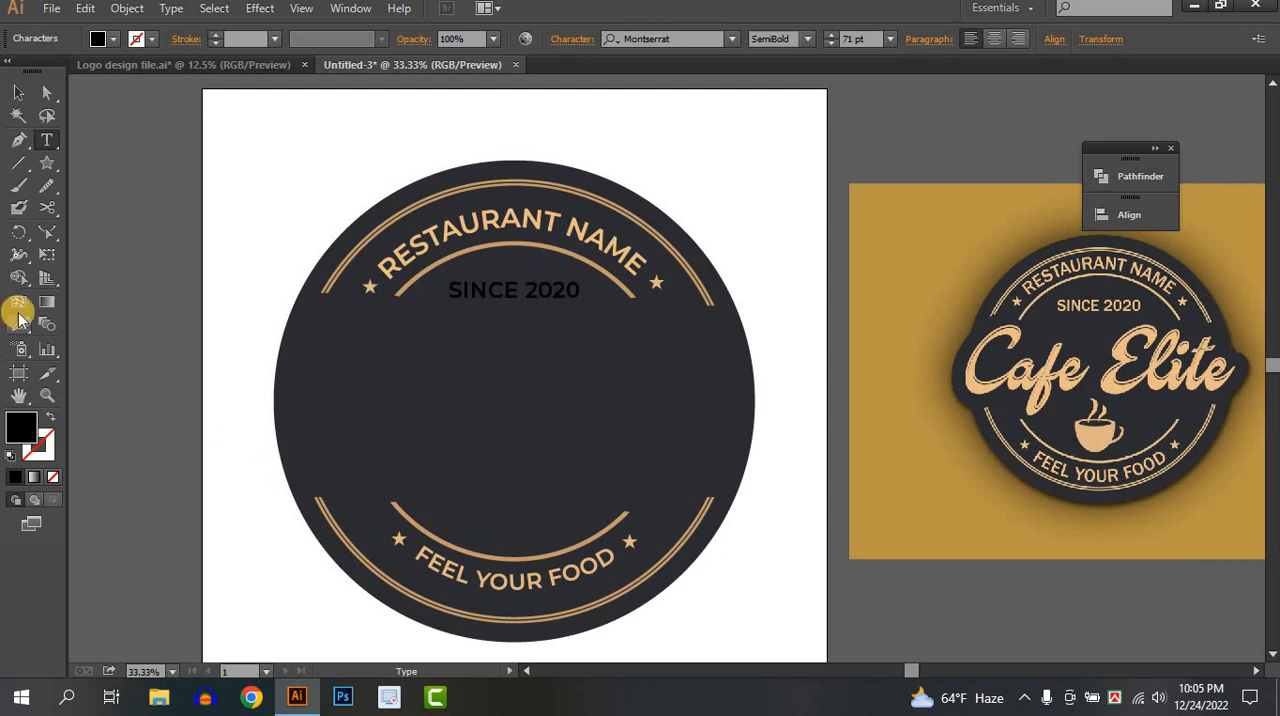
click(19, 322)
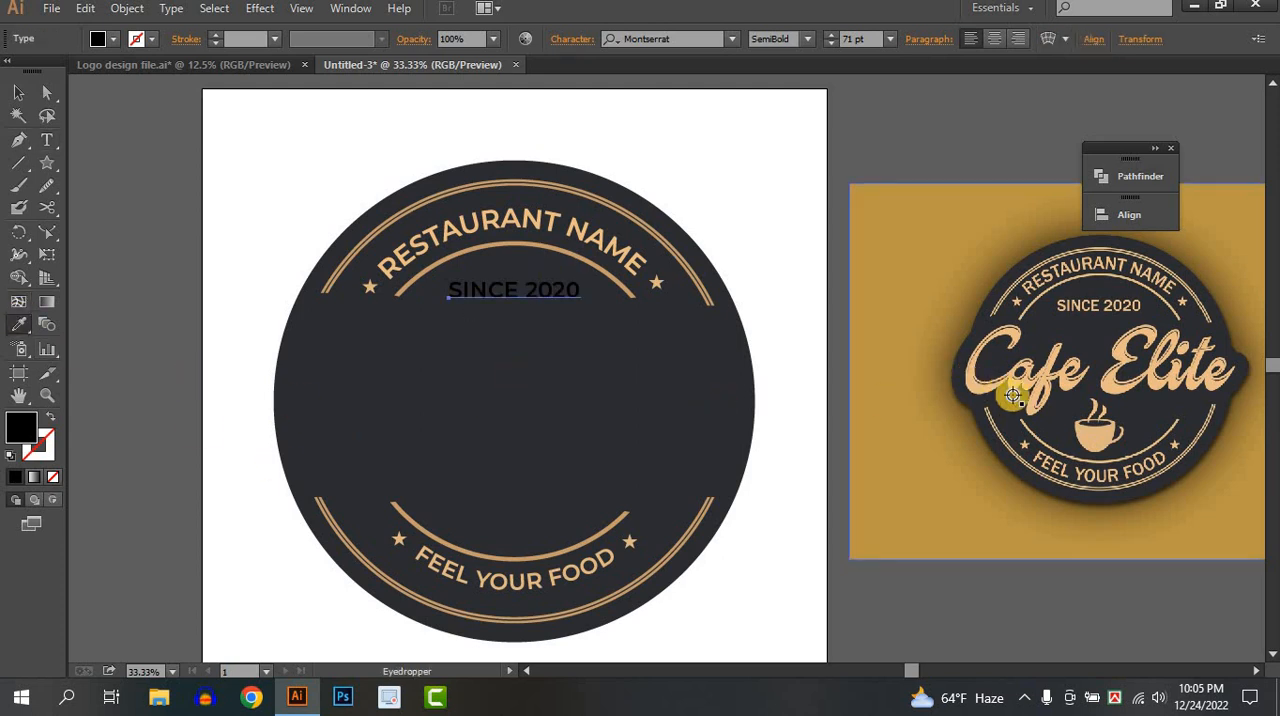
click(1090, 436)
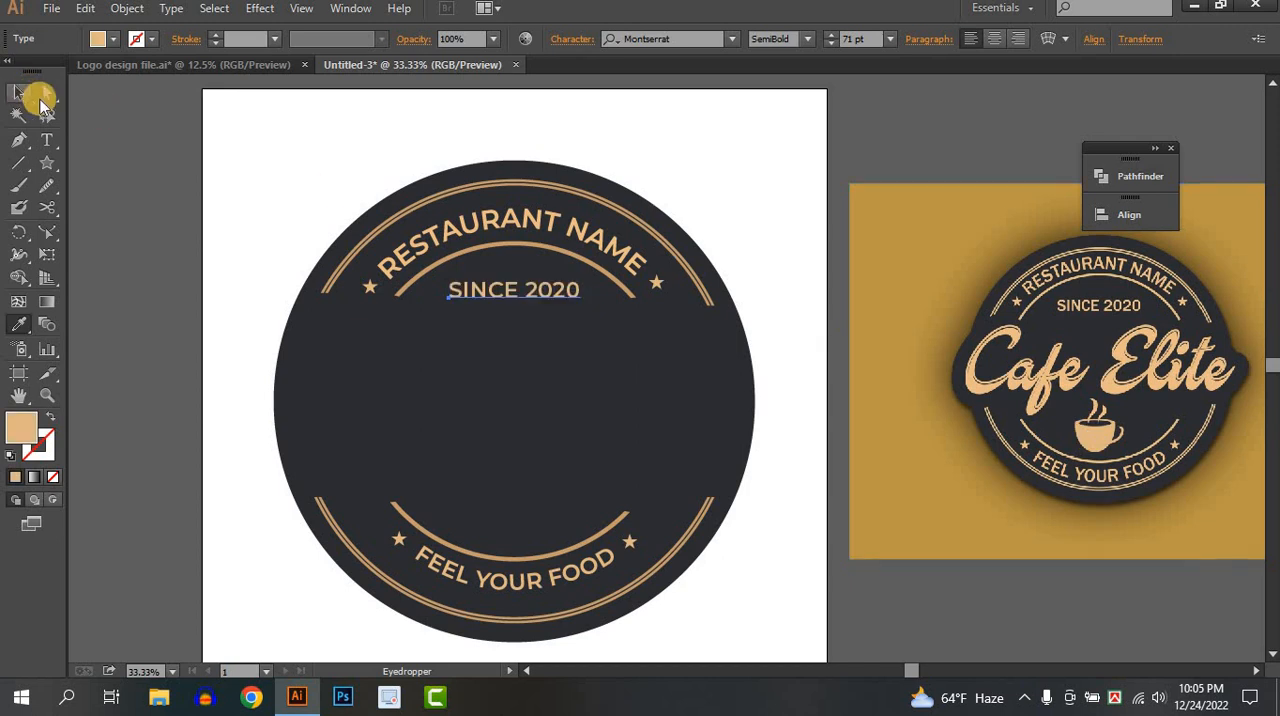
click(30, 94)
Try the Medium font weight on the SINCE 2020 text and set it back to SemiBold.
click(808, 39)
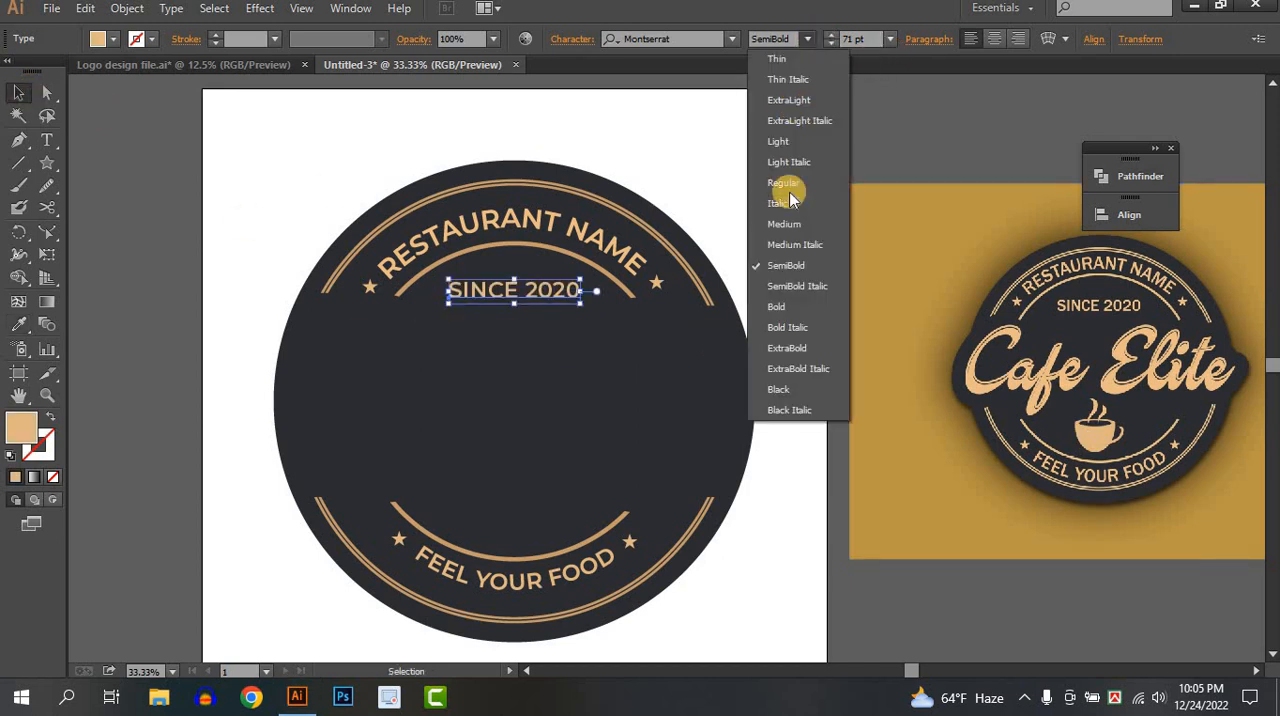
click(786, 226)
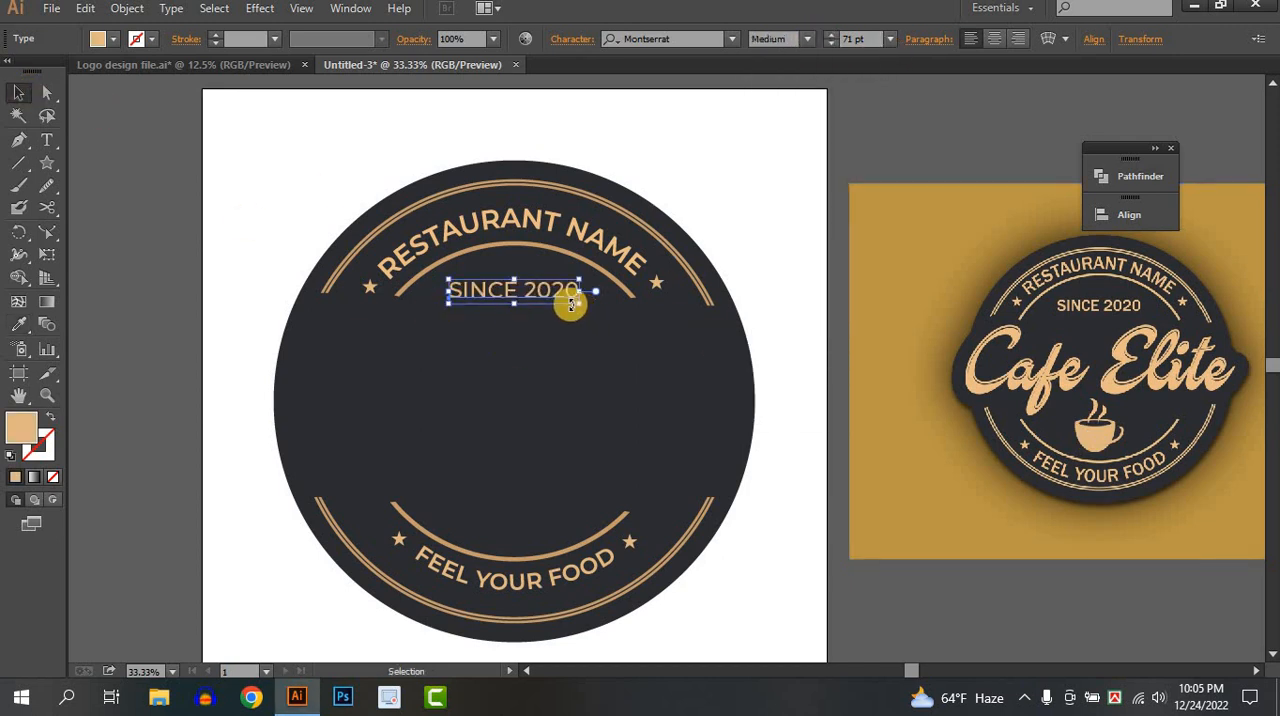
click(543, 306)
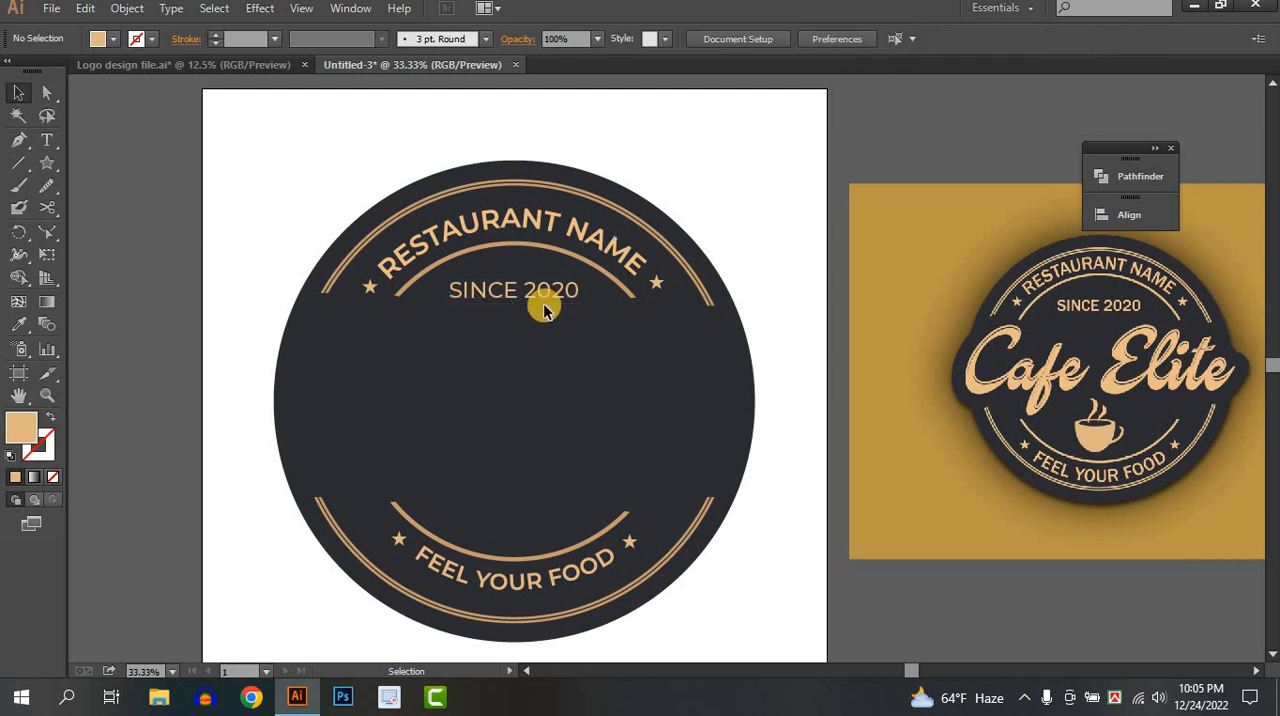
click(537, 300)
click(518, 272)
click(523, 288)
click(808, 39)
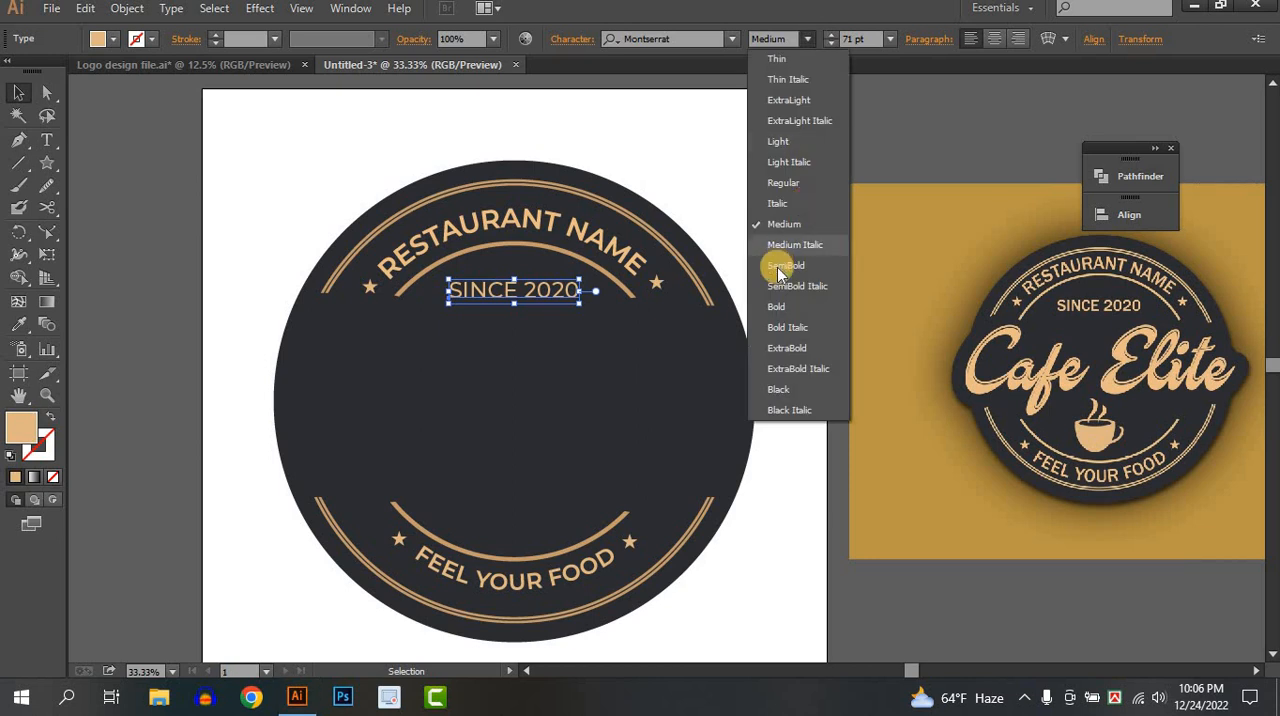
click(784, 264)
click(529, 391)
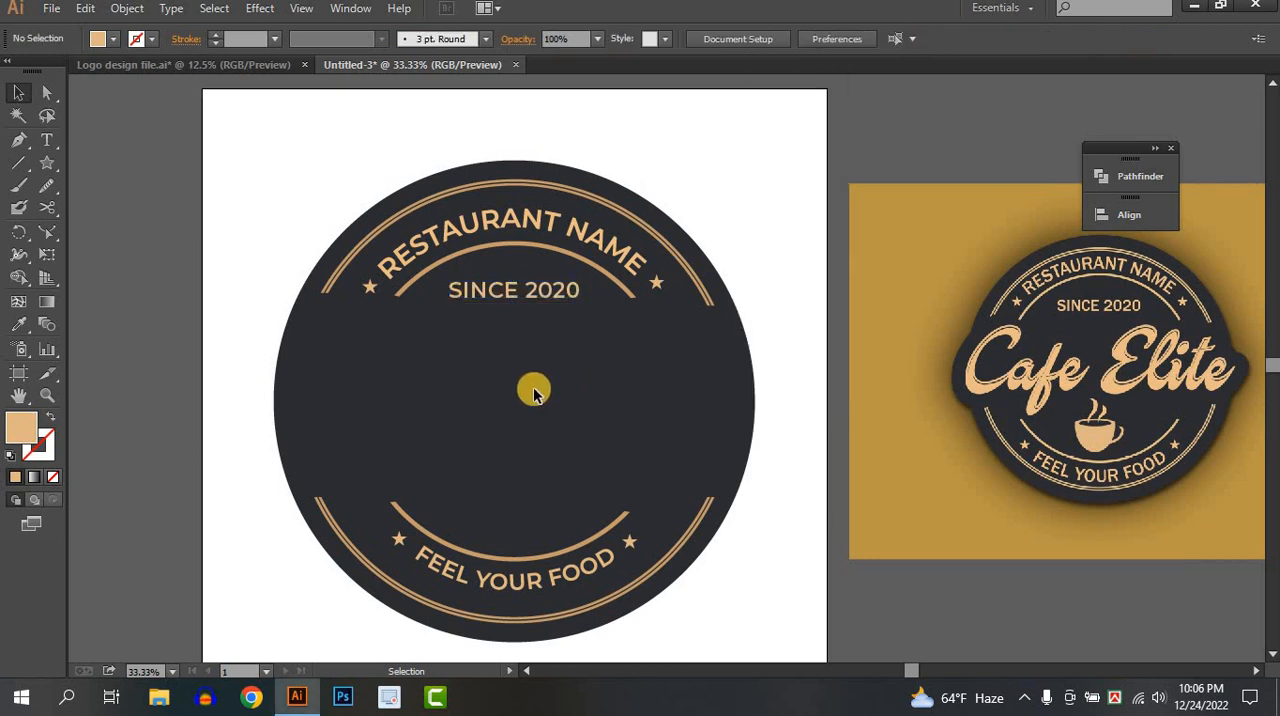
Draw a tall ellipse about 200 px wide and 300 px high on the reference image's gold background, beside the round logo.
drag(1130, 464, 1026, 364)
scroll(1098, 315, up, 1)
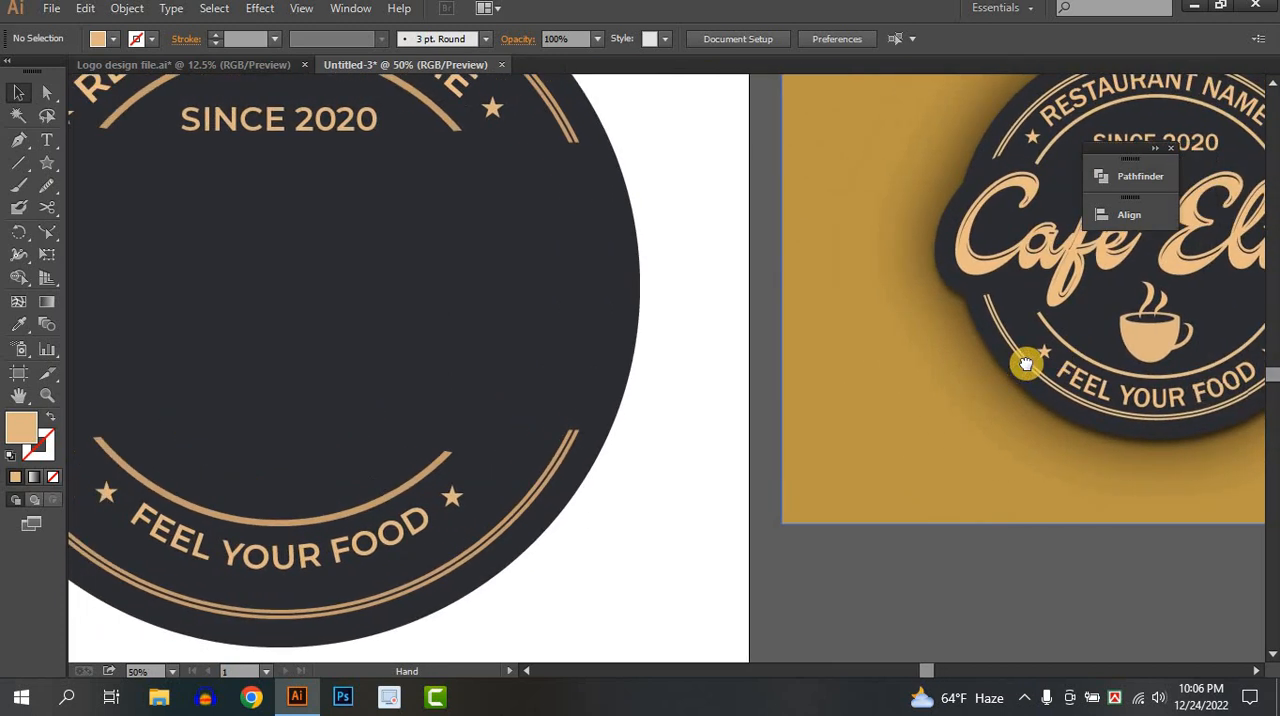
drag(46, 168, 114, 208)
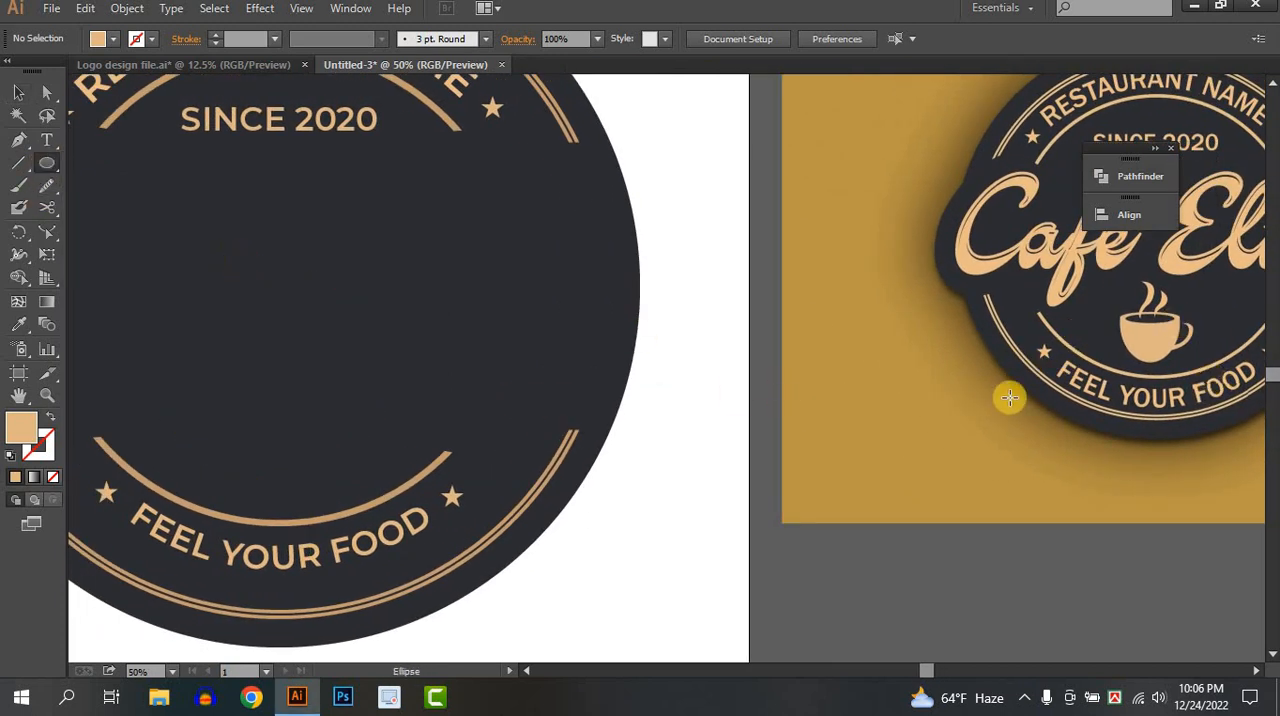
drag(1120, 406, 389, 346)
scroll(521, 304, up, 1)
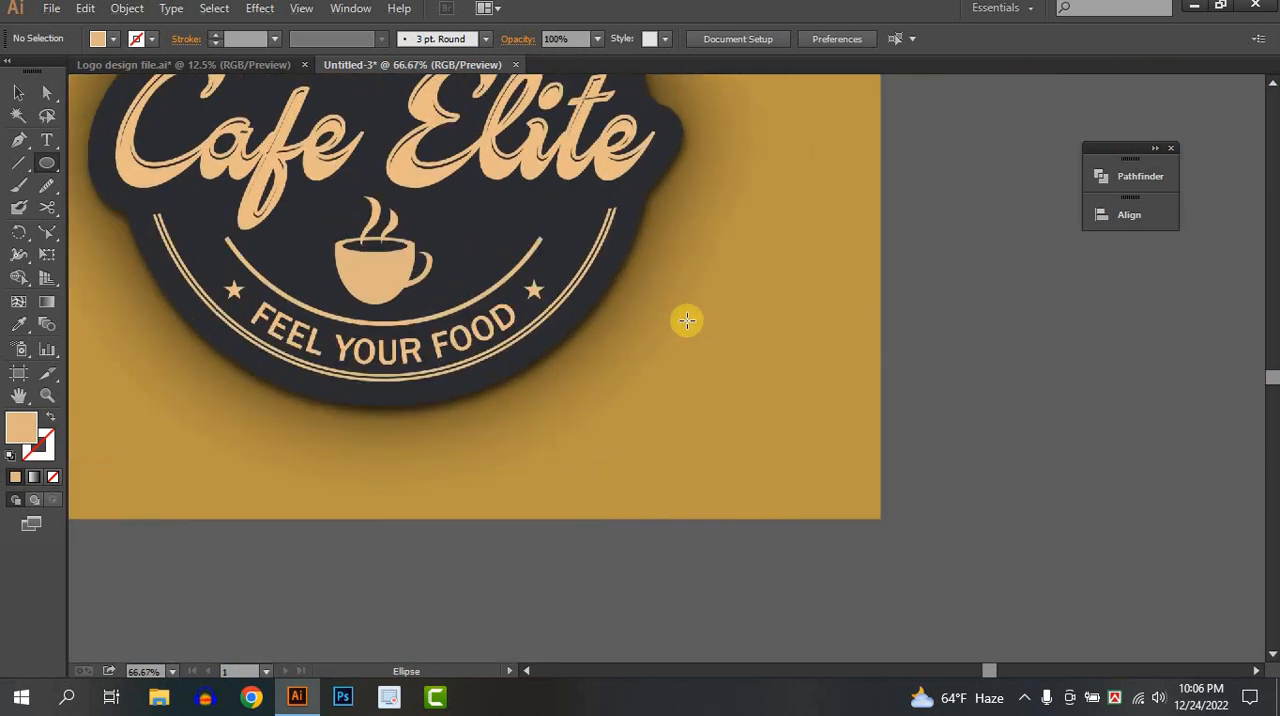
drag(685, 319, 601, 370)
scroll(601, 363, up, 1)
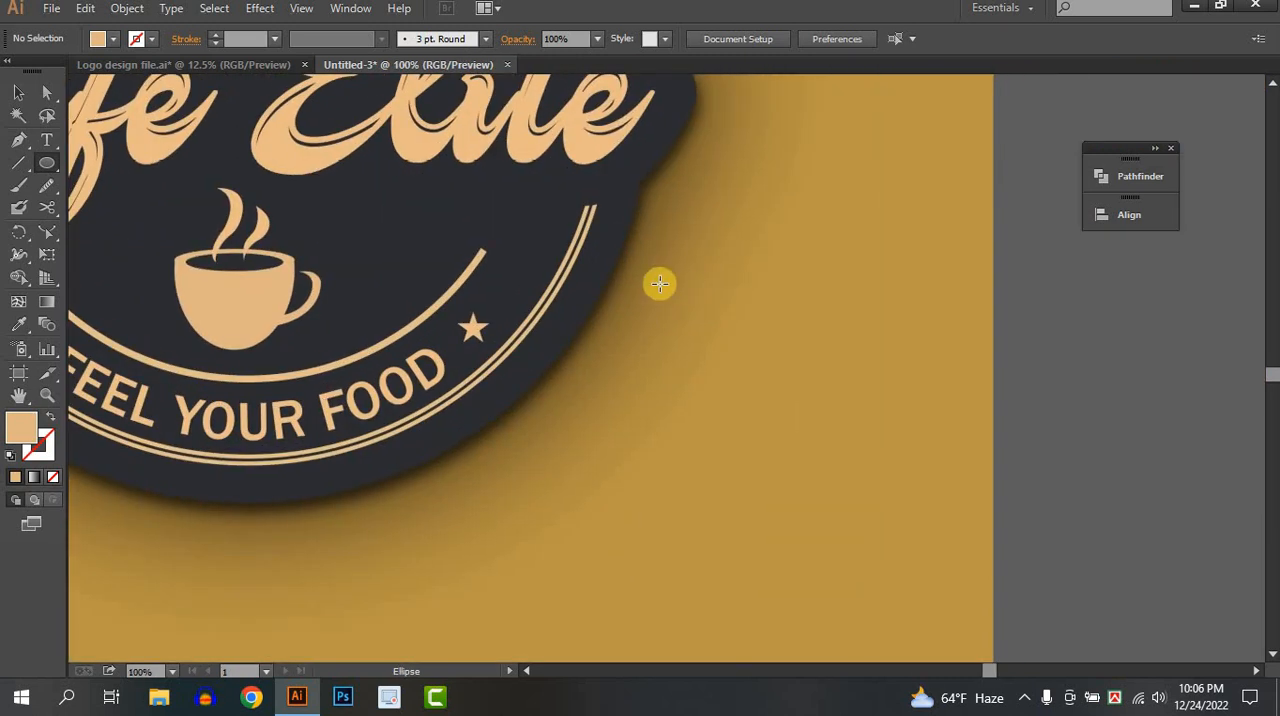
drag(657, 283, 848, 557)
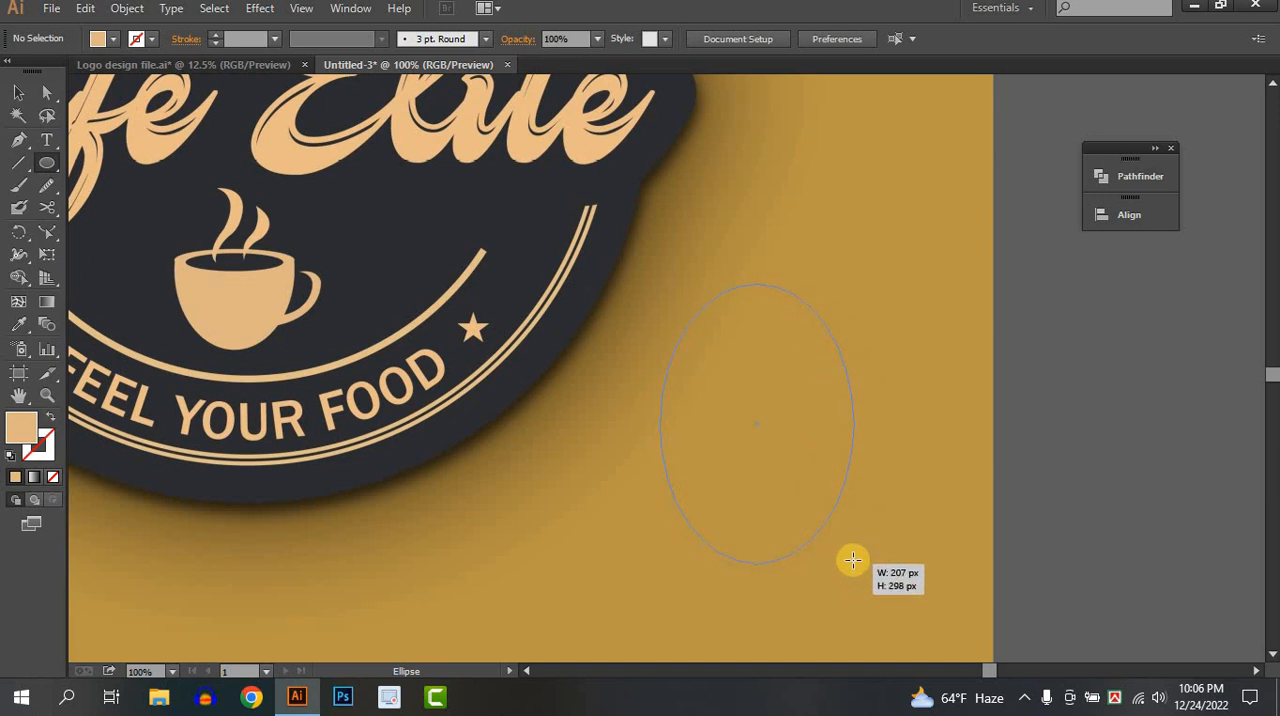
Fill the tall ellipse with white.
click(114, 40)
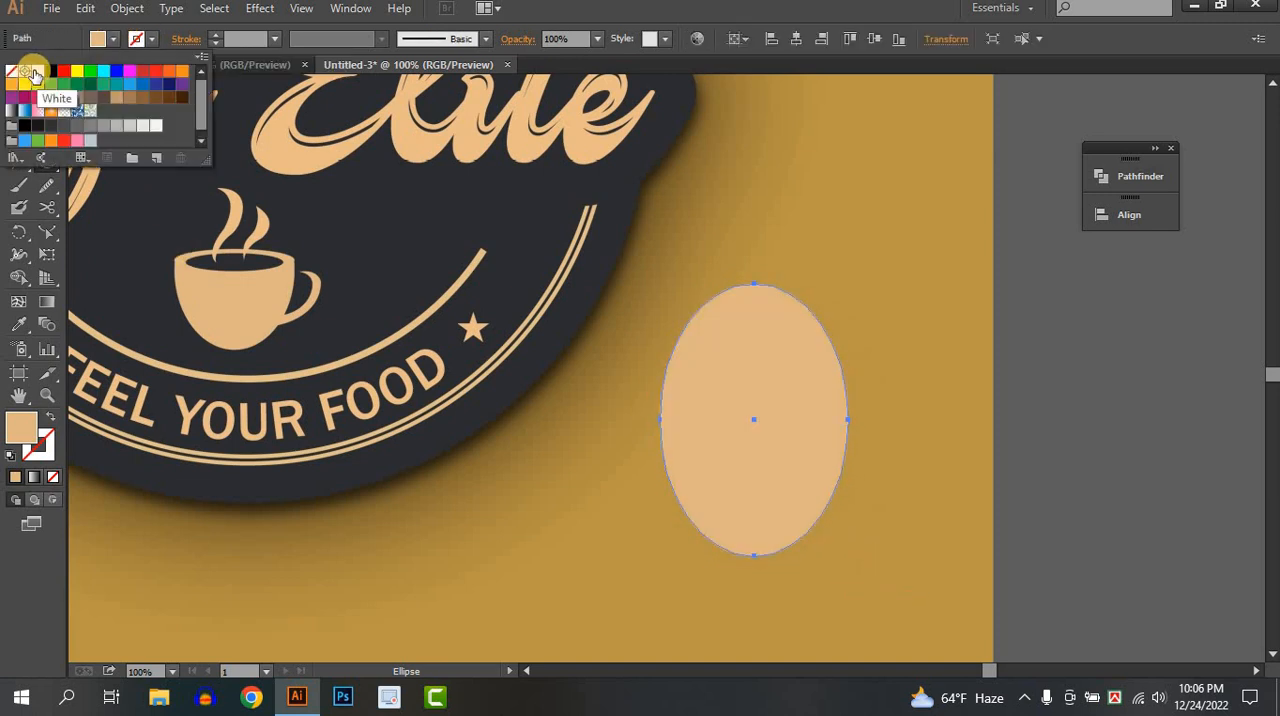
click(38, 71)
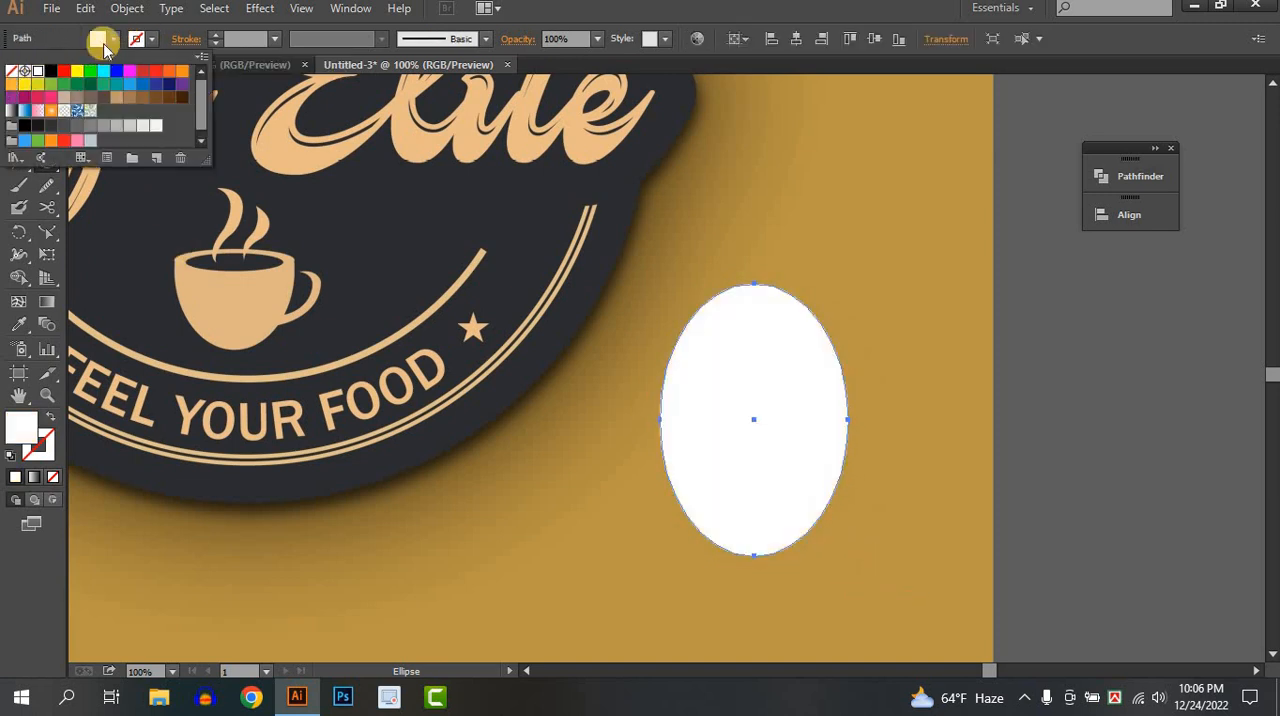
click(104, 50)
click(17, 91)
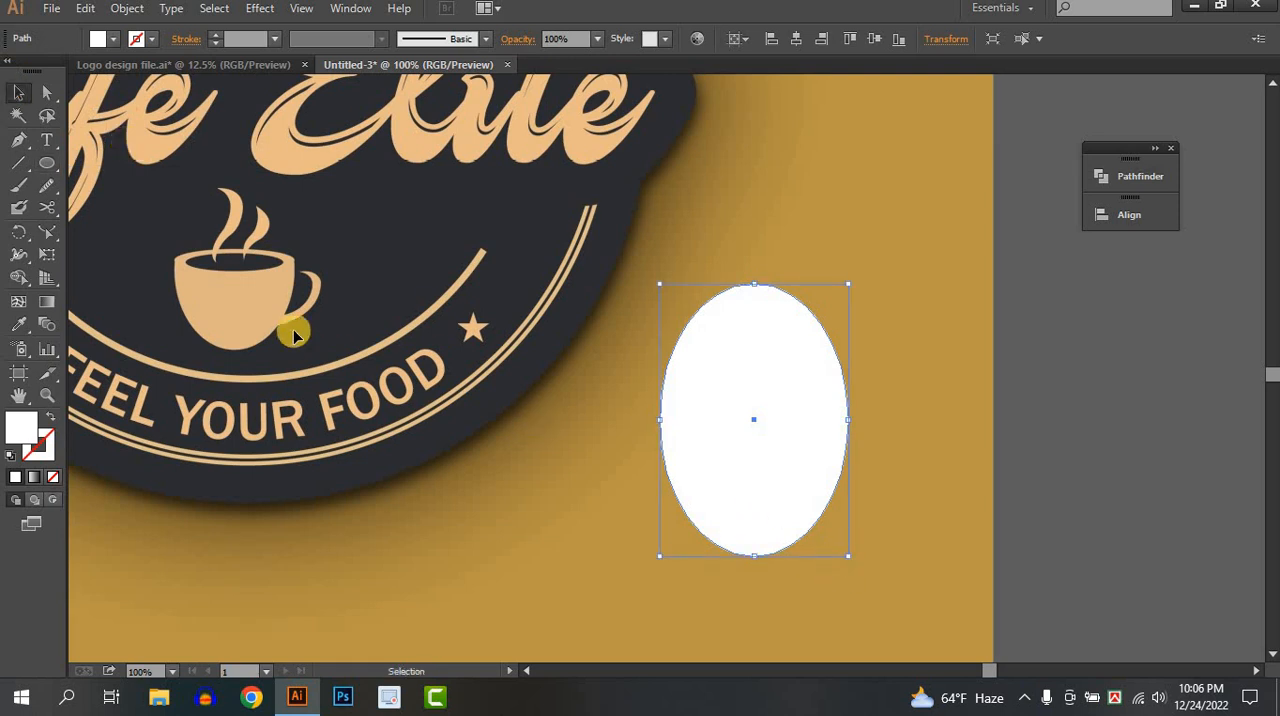
Narrow the white ellipse horizontally to suit the proportions of the reference coffee cup's body.
drag(756, 456, 836, 420)
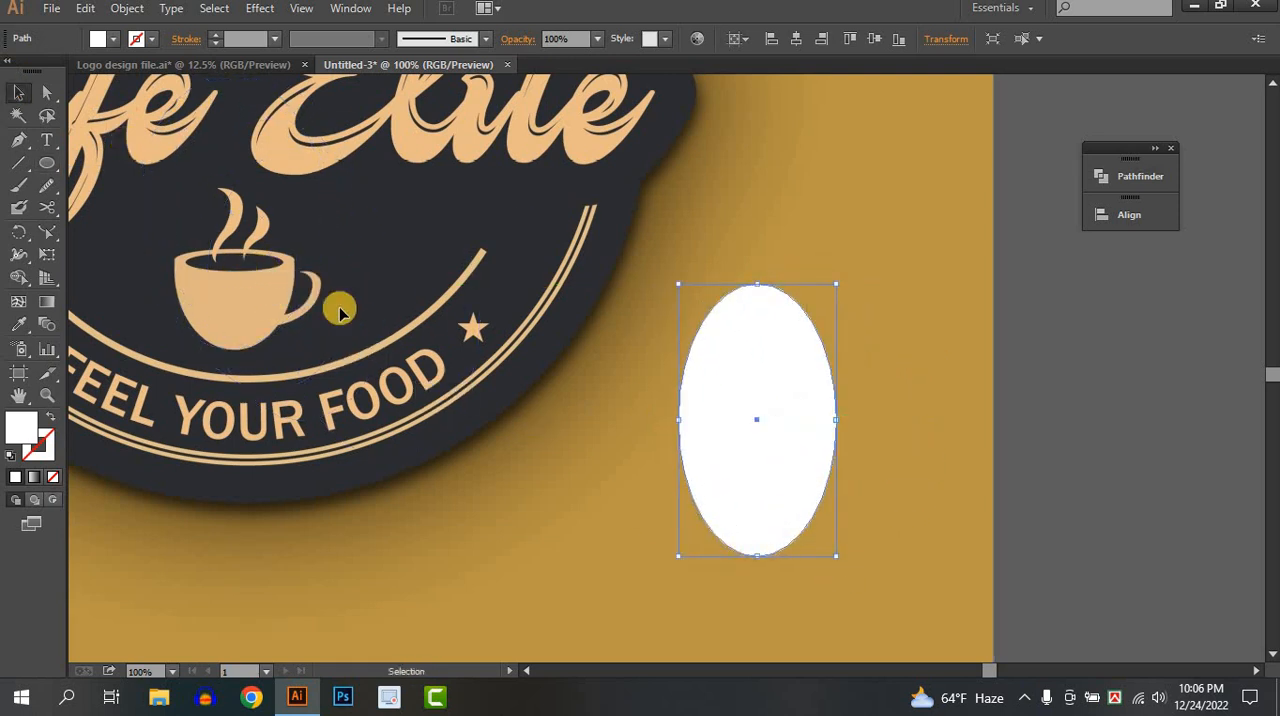
mouse_move(680, 424)
mouse_down()
mouse_move(251, 257)
mouse_move(845, 508)
mouse_move(694, 437)
mouse_move(652, 445)
mouse_move(666, 441)
mouse_up()
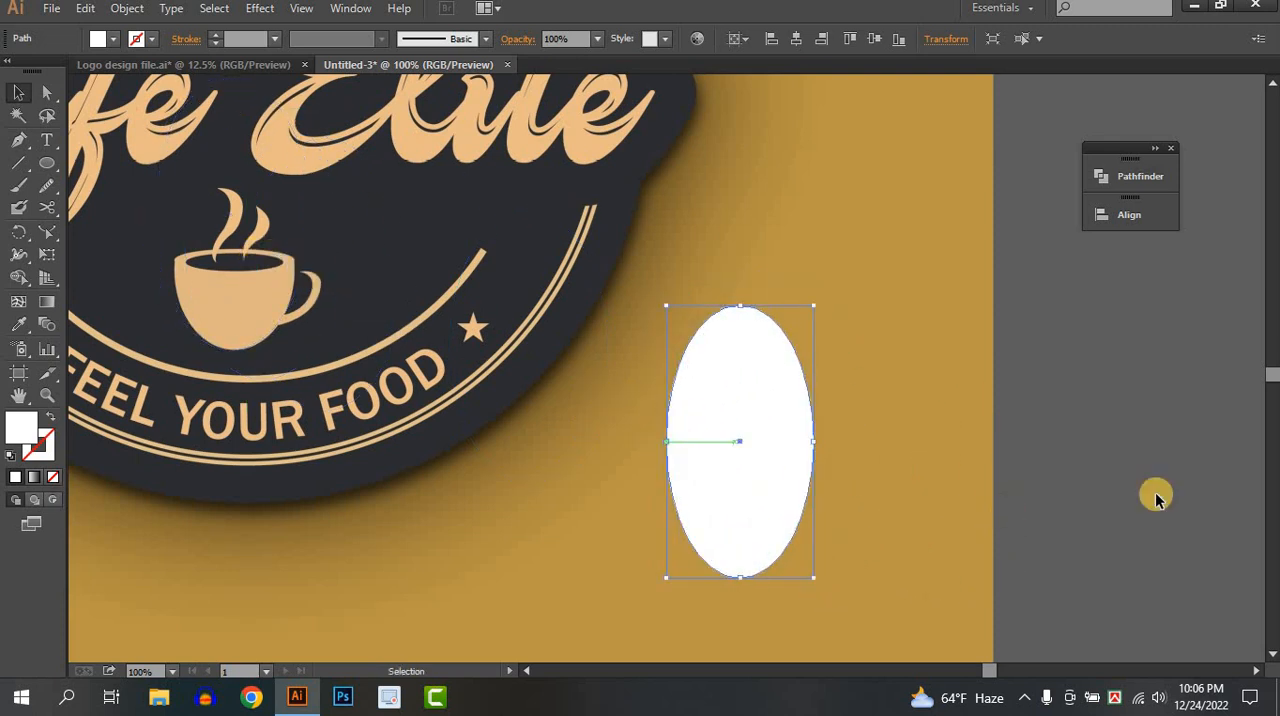
drag(742, 511, 780, 481)
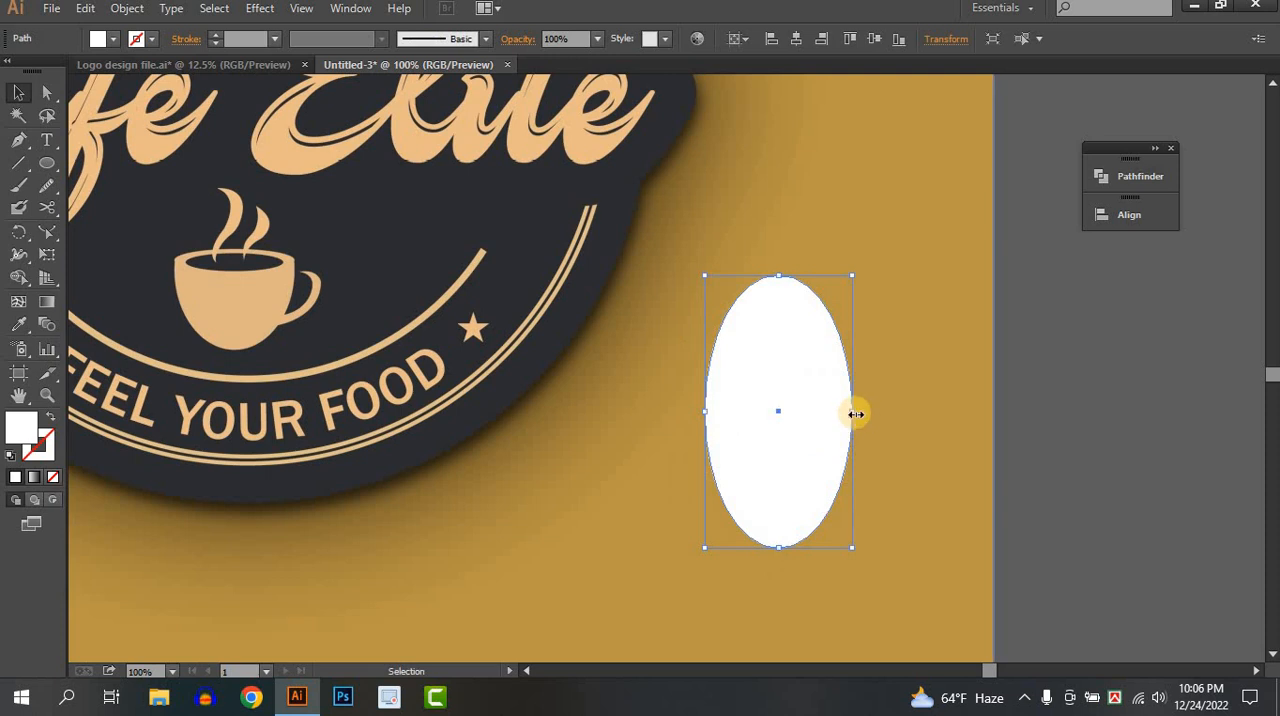
drag(856, 413, 813, 422)
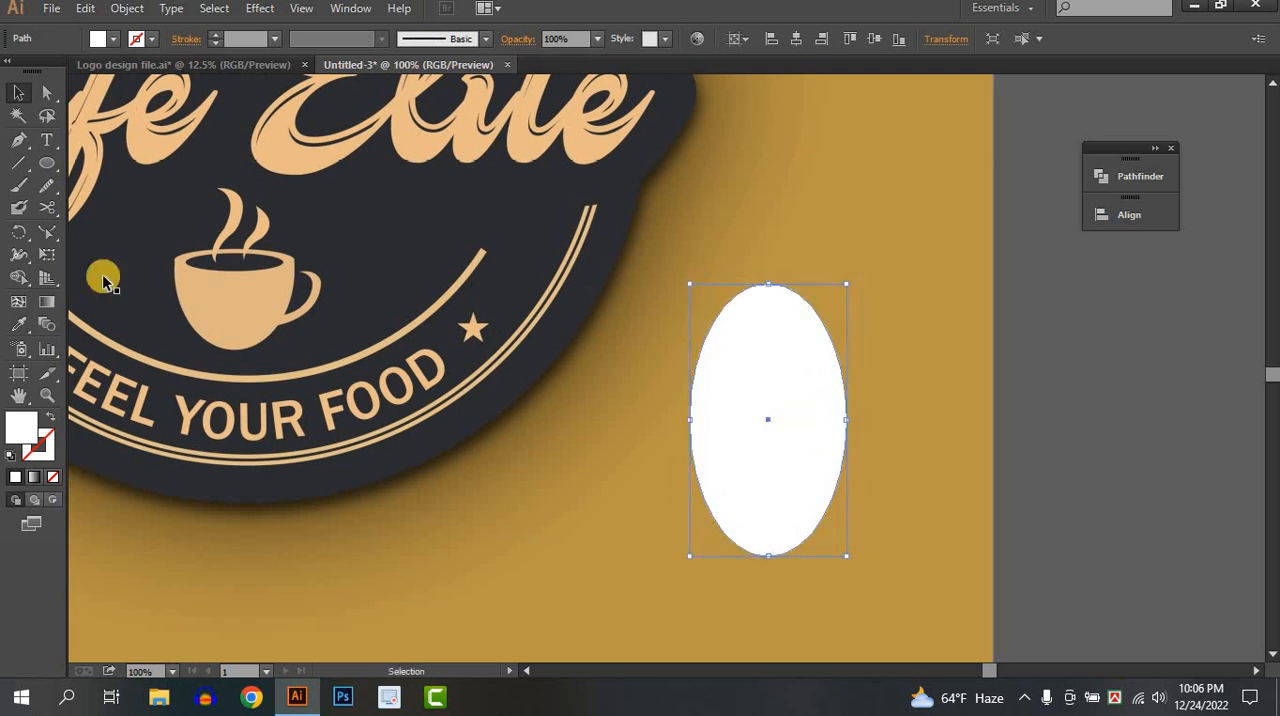
Draw a flat horizontal ellipse across the middle of the tall ellipse, spanning its full width, as the cup's rim.
click(45, 166)
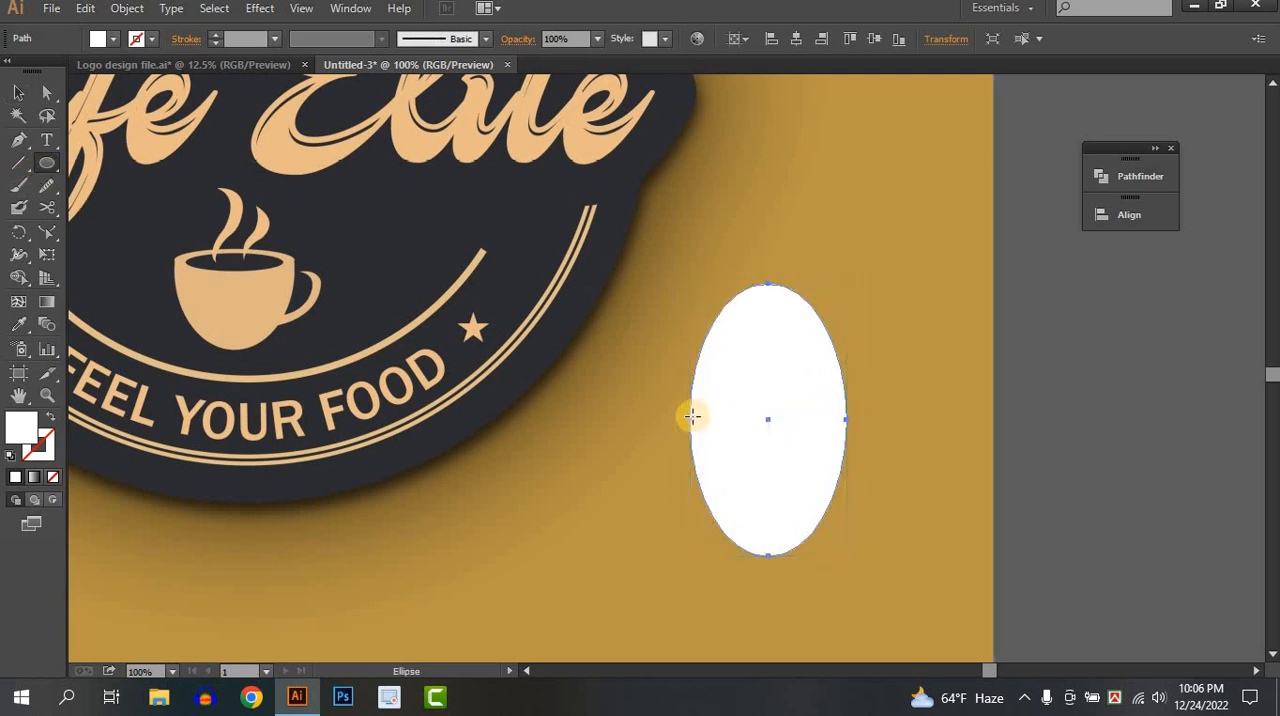
mouse_move(690, 415)
mouse_down()
mouse_move(834, 437)
mouse_move(846, 452)
mouse_up()
drag(846, 454, 846, 454)
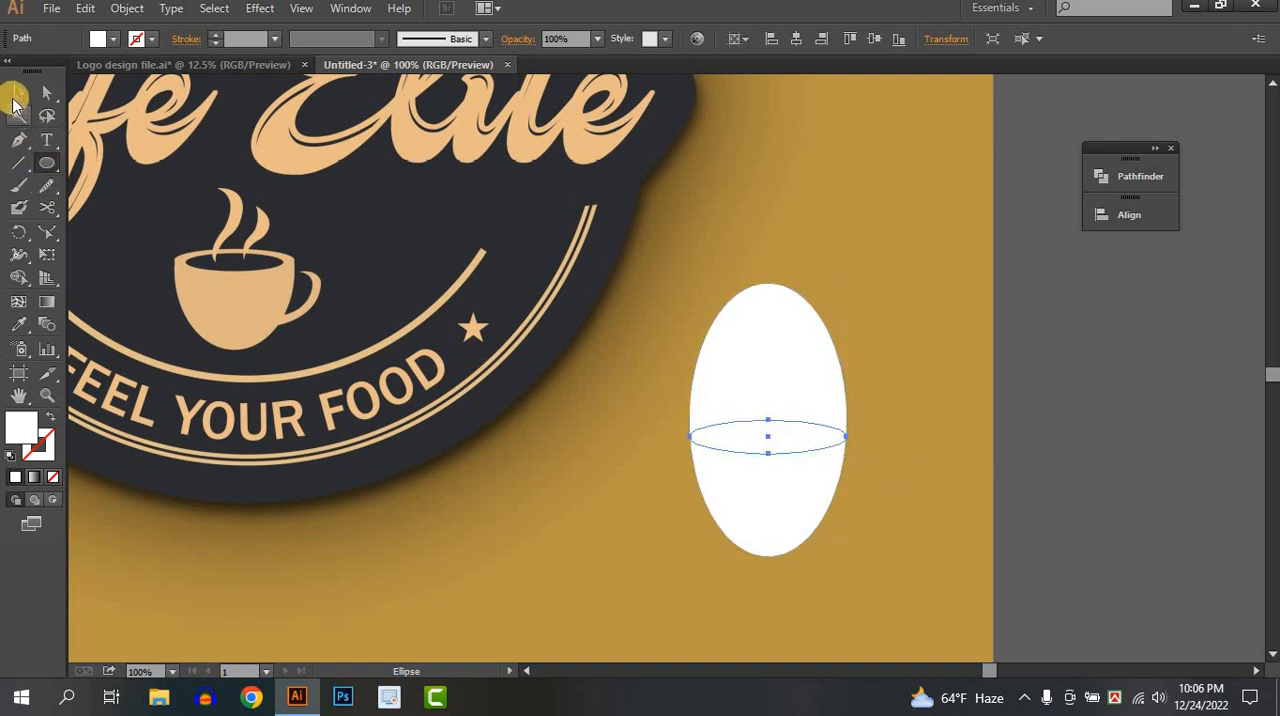
click(18, 324)
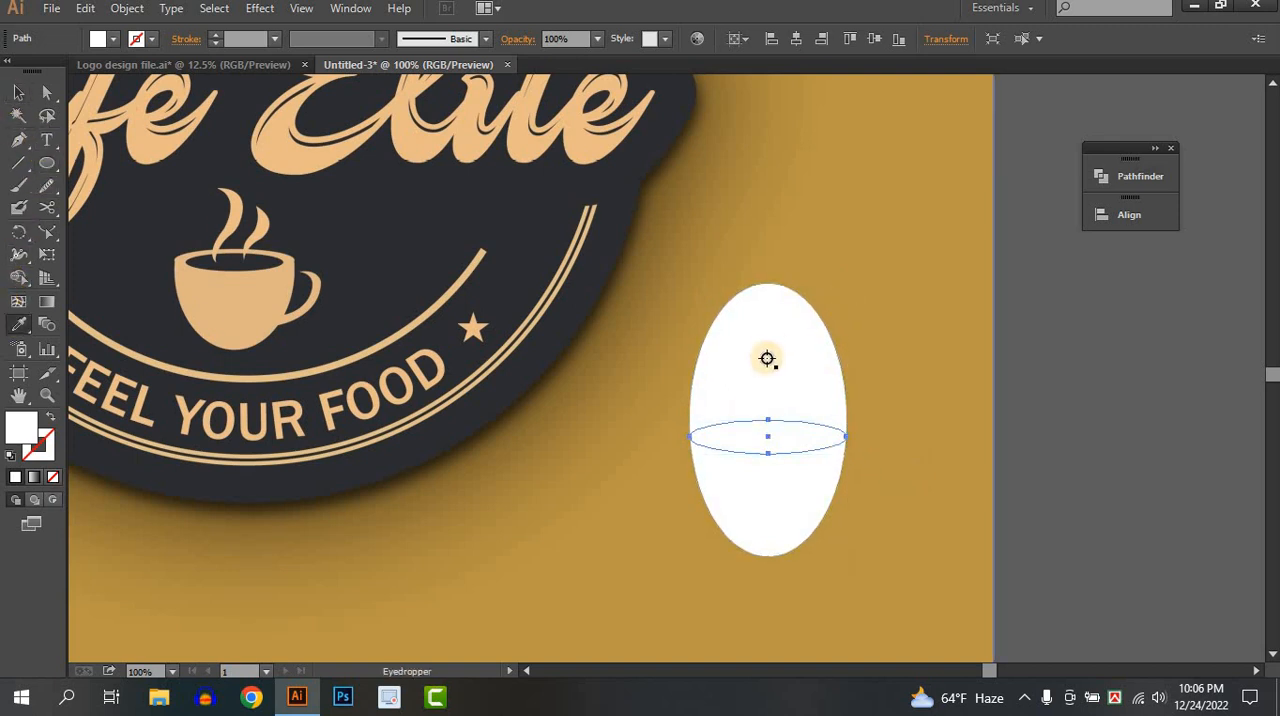
click(18, 92)
click(1014, 380)
Duplicate the flat rim ellipse in place and scale the copy down about its center to form the cup's inner opening.
click(784, 442)
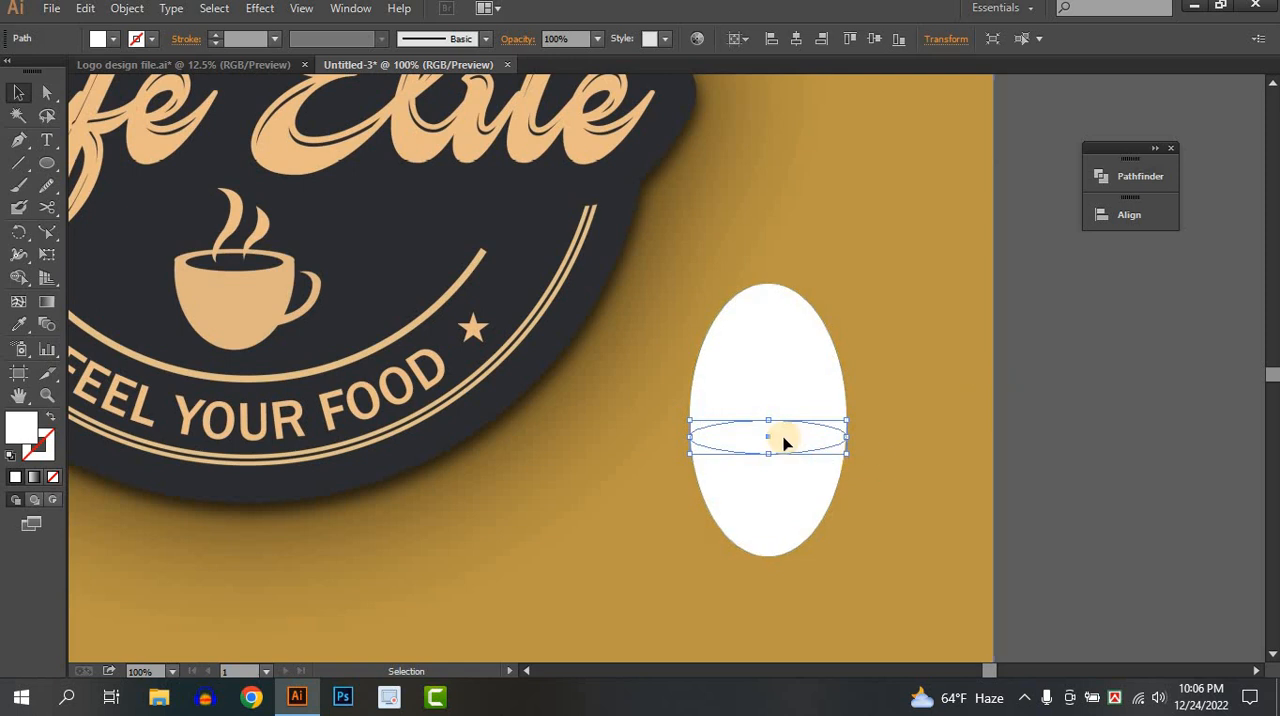
key(a)
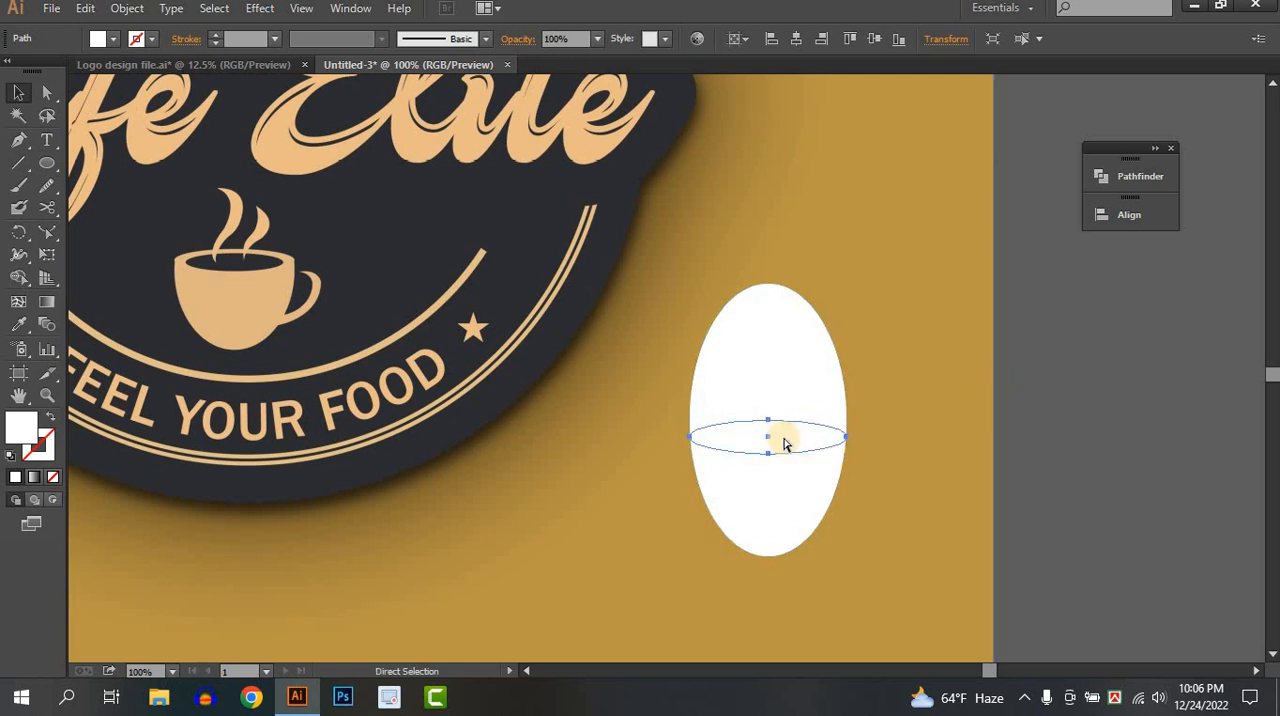
key(v)
scroll(829, 445, up, 3)
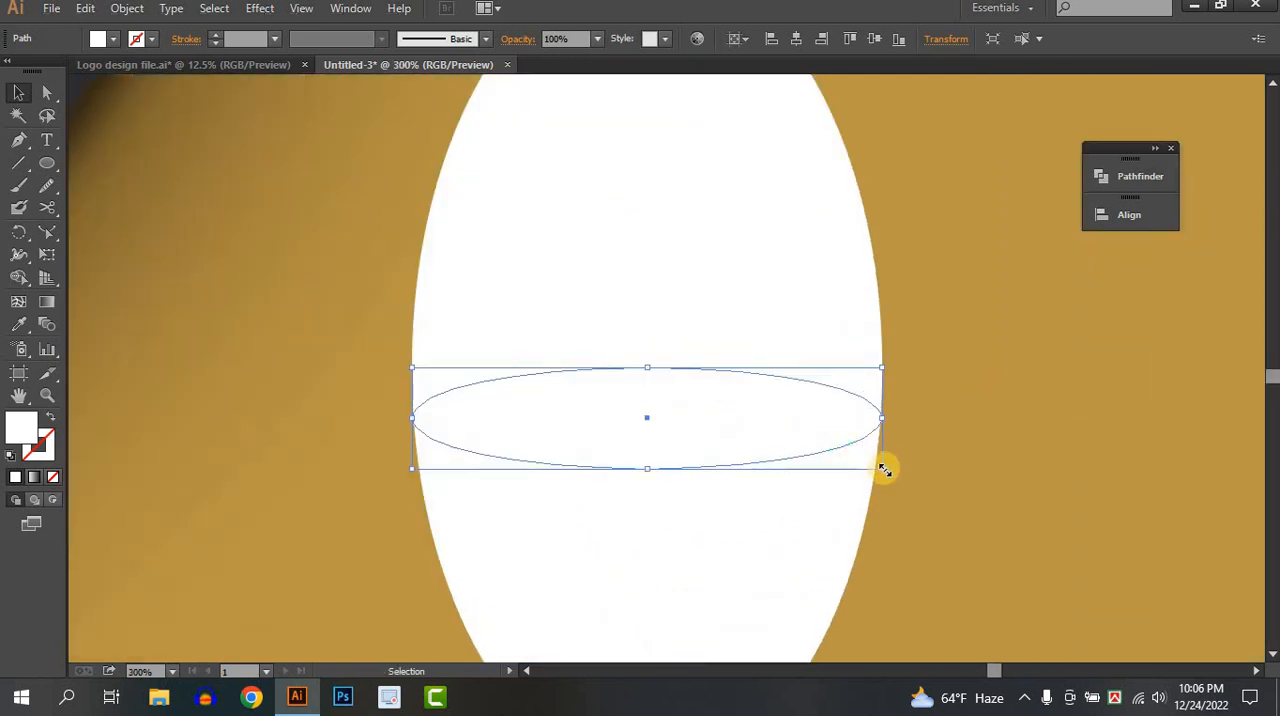
drag(884, 469, 834, 458)
scroll(843, 441, down, 1)
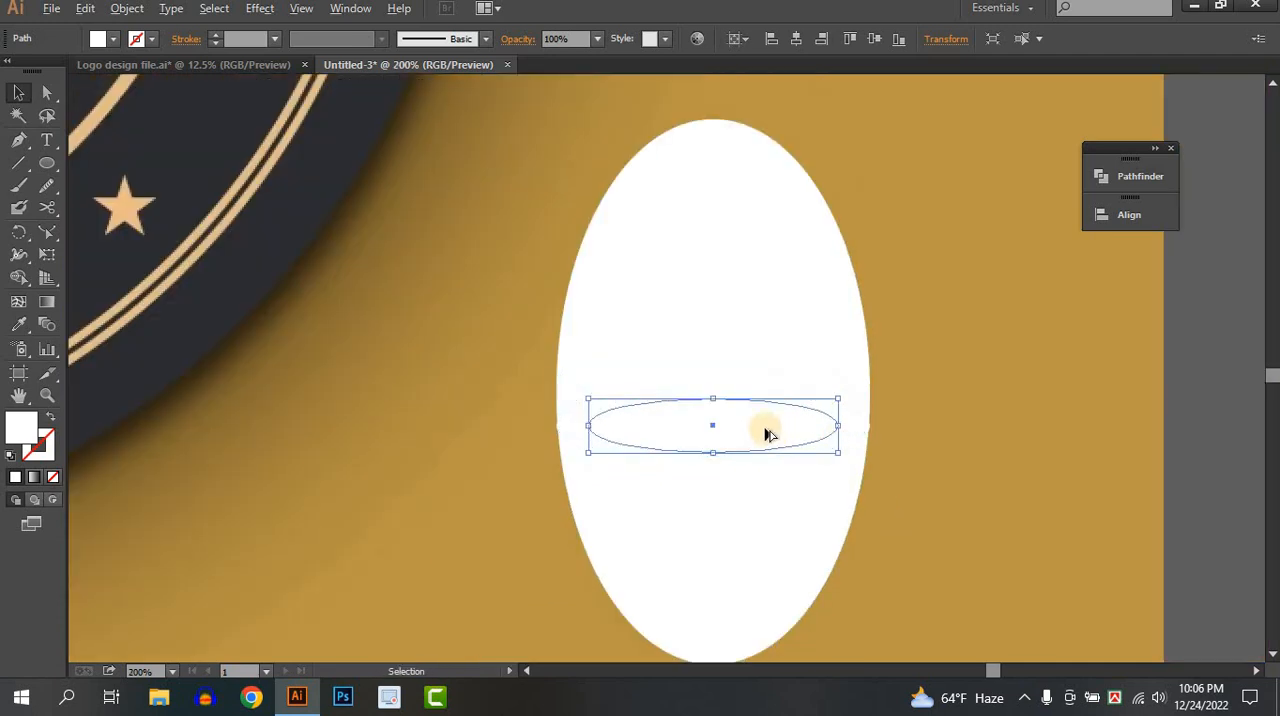
scroll(766, 431, down, 1)
scroll(758, 454, down, 2)
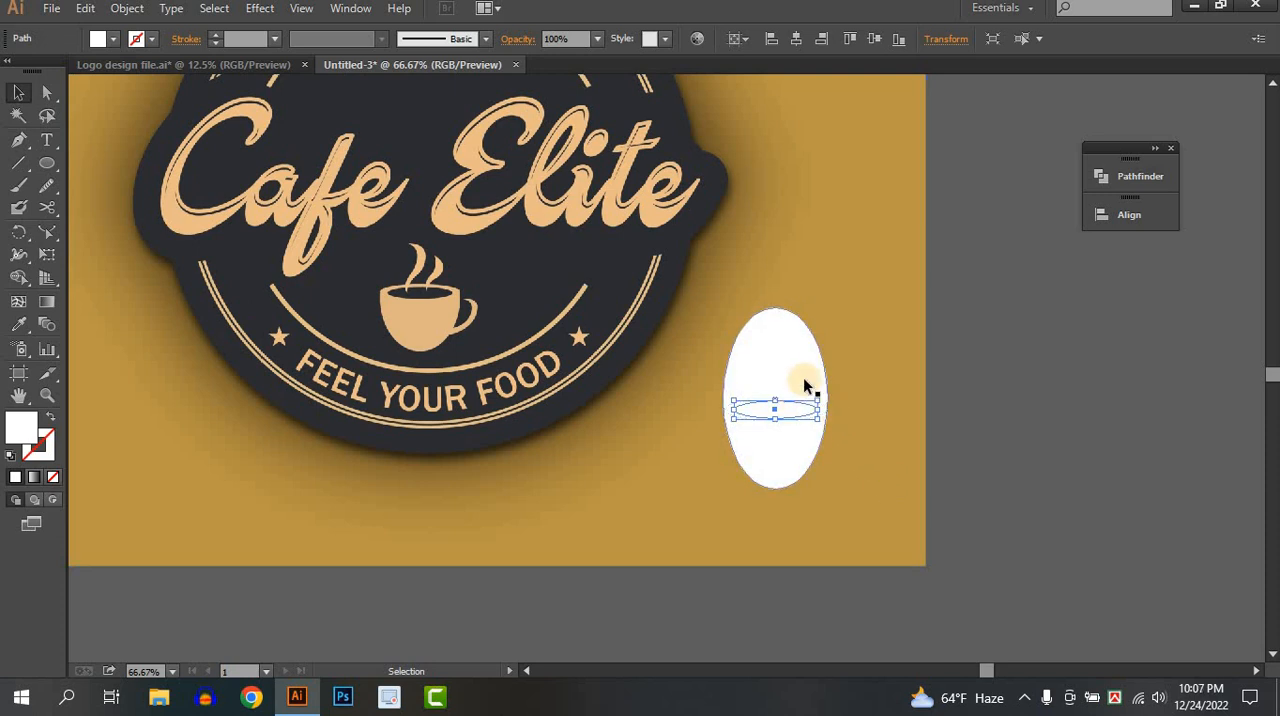
scroll(805, 418, up, 4)
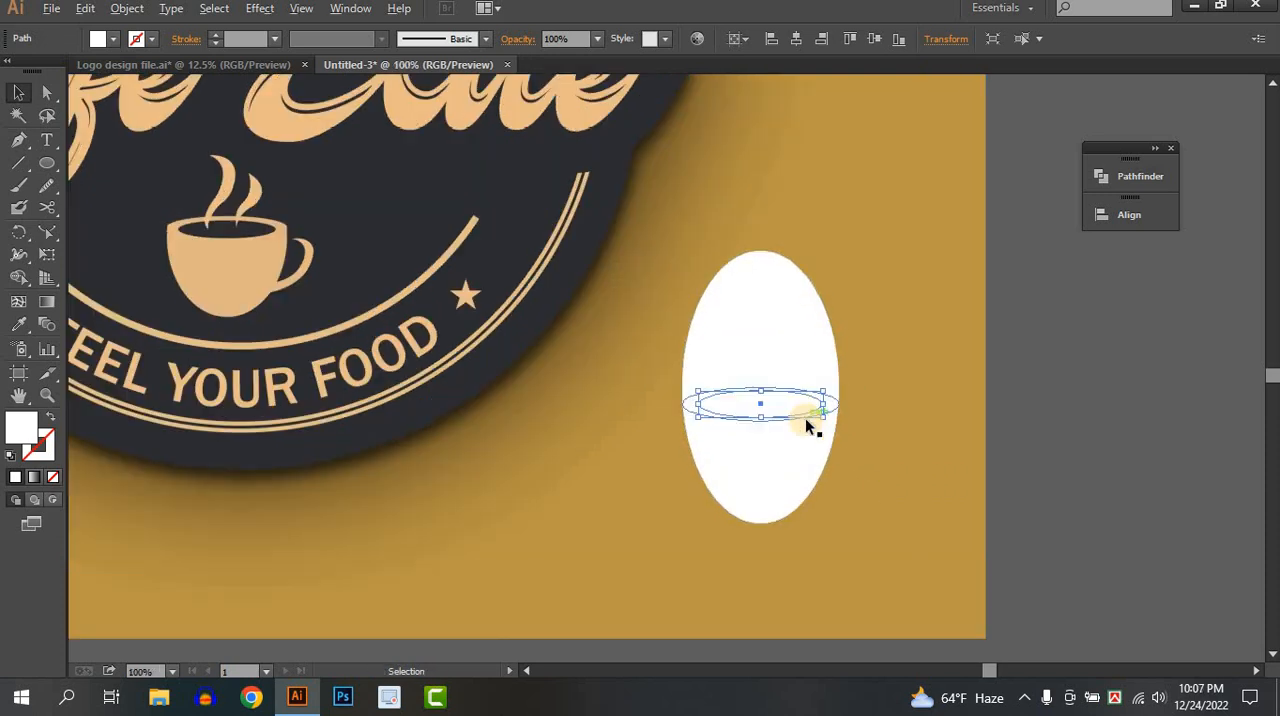
Select all three ellipses and remove the part of the tall ellipse above the rim with the Shape Builder.
shift+click(465, 313)
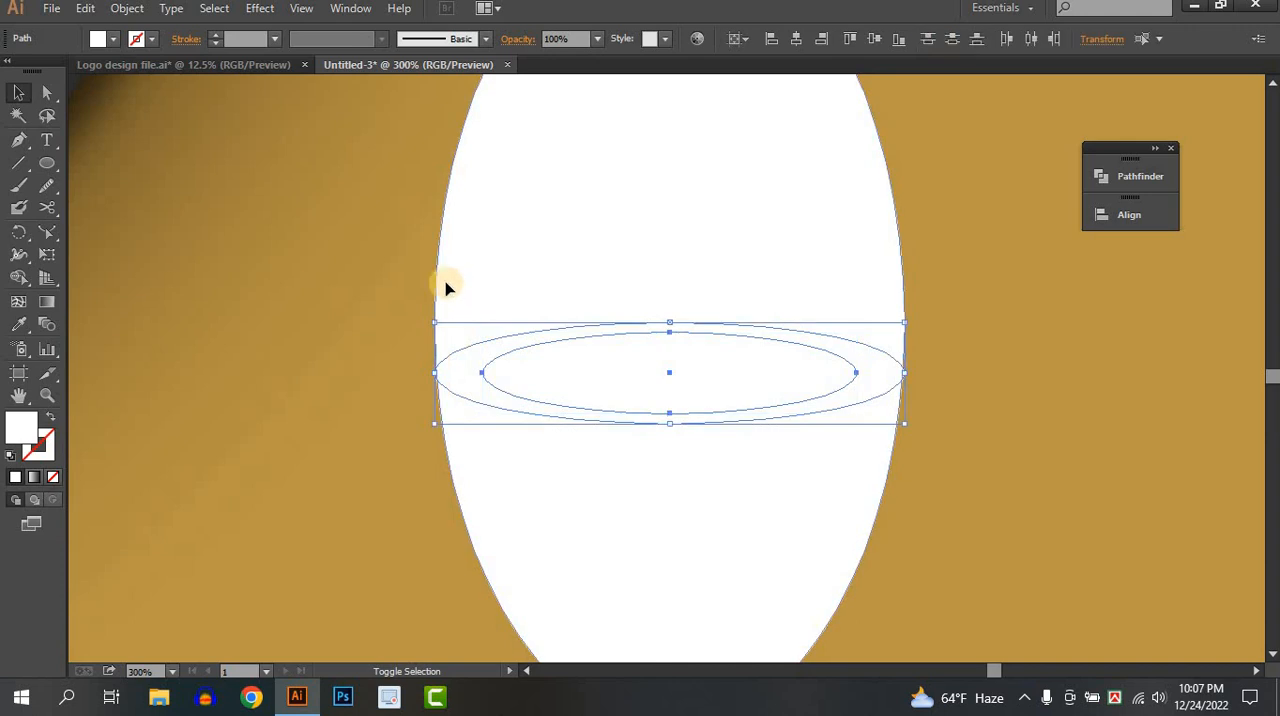
click(18, 277)
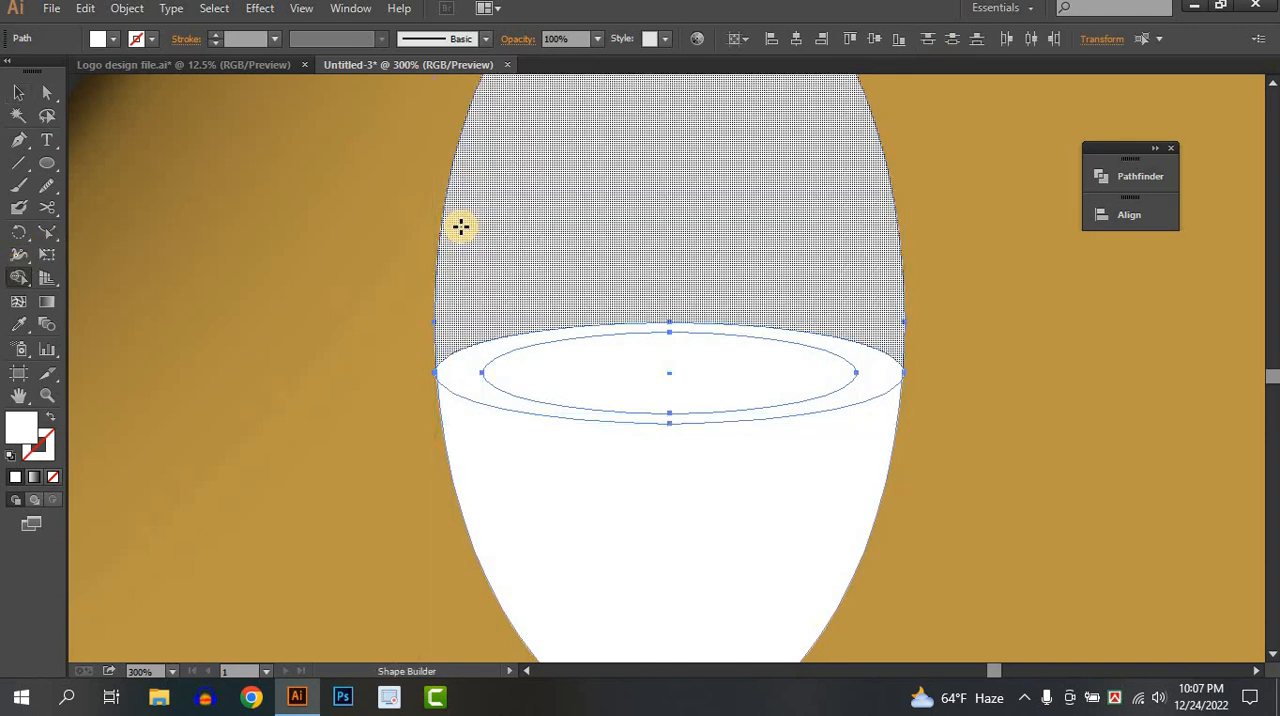
alt+click(601, 275)
scroll(603, 277, down, 3)
drag(588, 314, 866, 371)
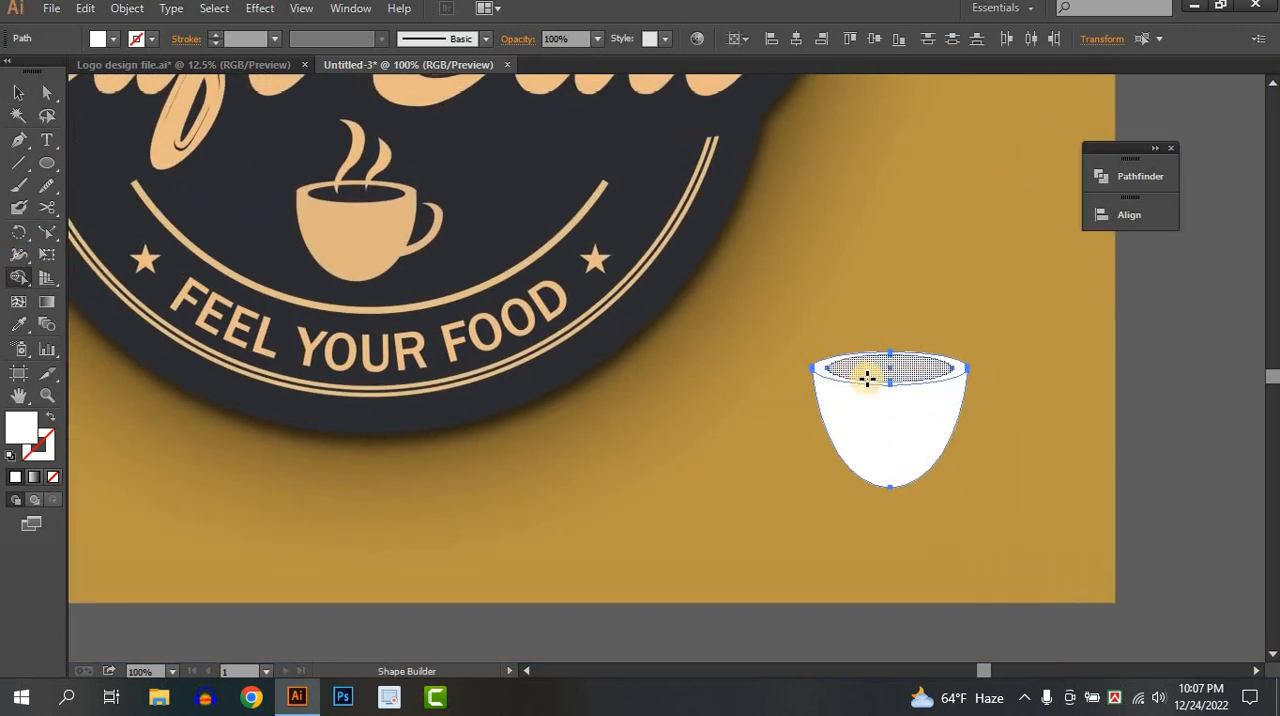
Fill the cup's inner opening with the near-black color 14130E using the Shape Builder.
double_click(24, 421)
click(787, 300)
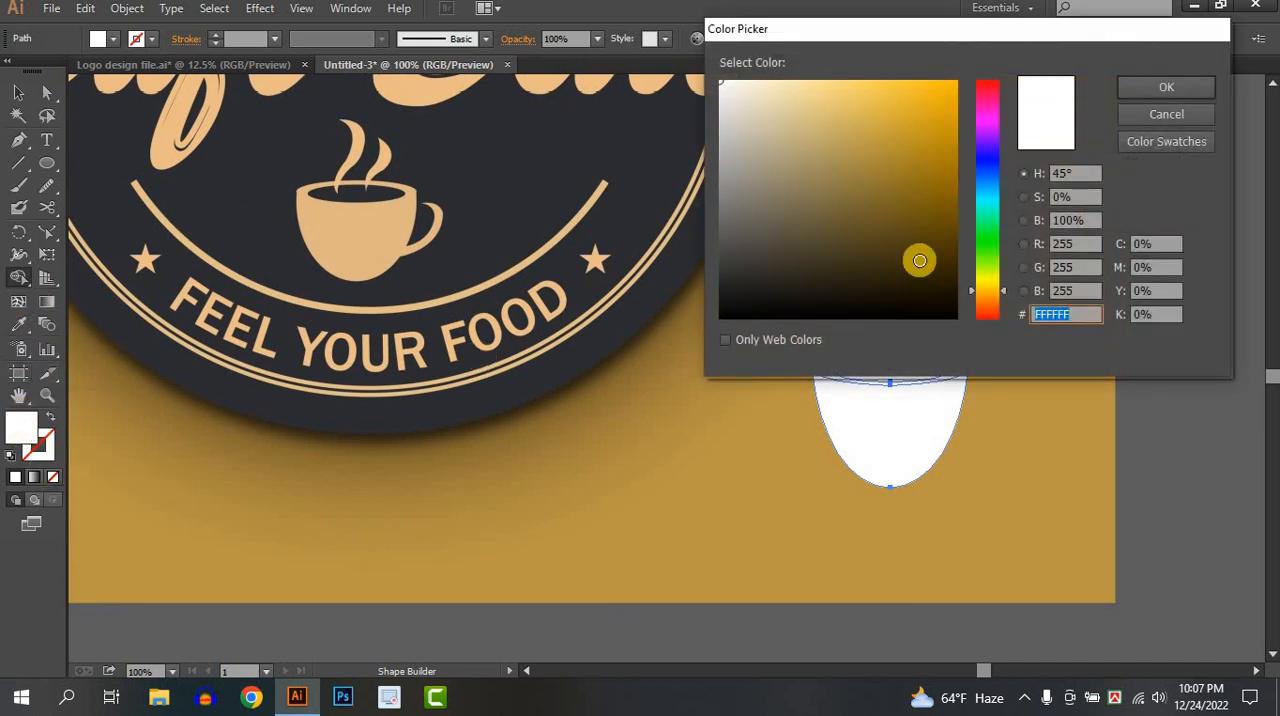
click(1157, 87)
click(897, 368)
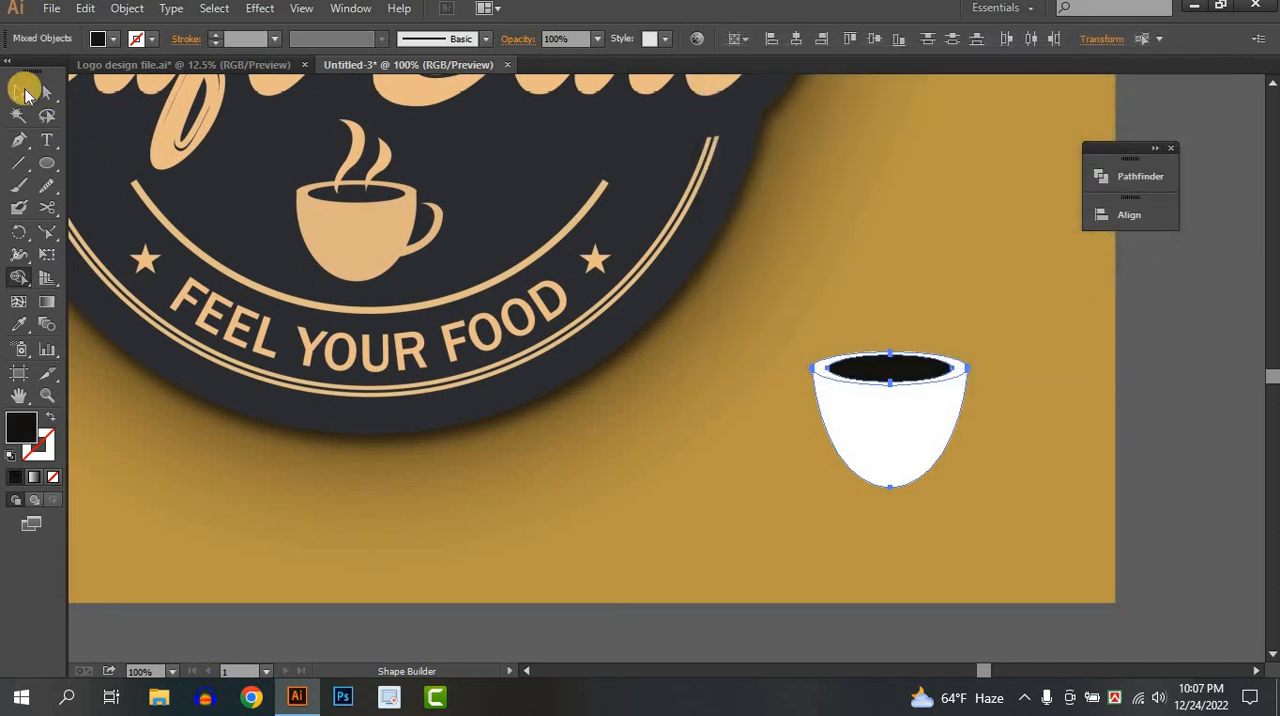
click(24, 92)
click(670, 322)
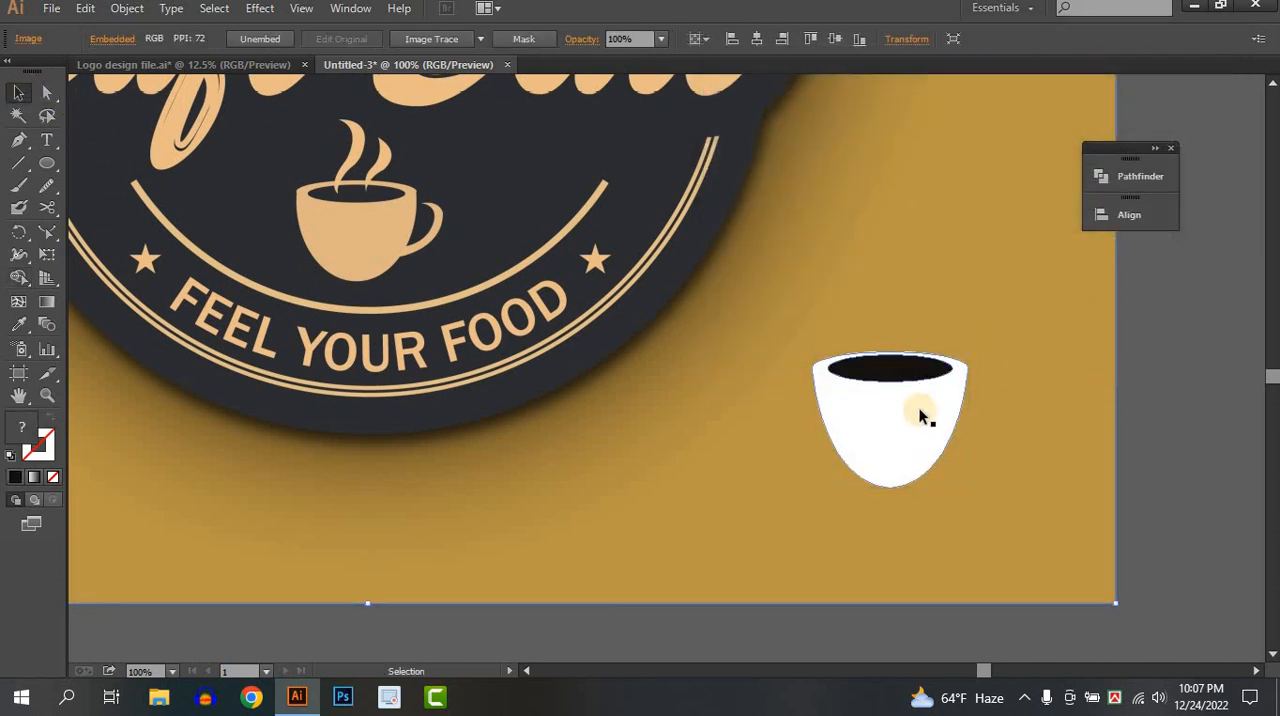
Color the cup body with the tan sampled from the reference logo's cup.
click(941, 373)
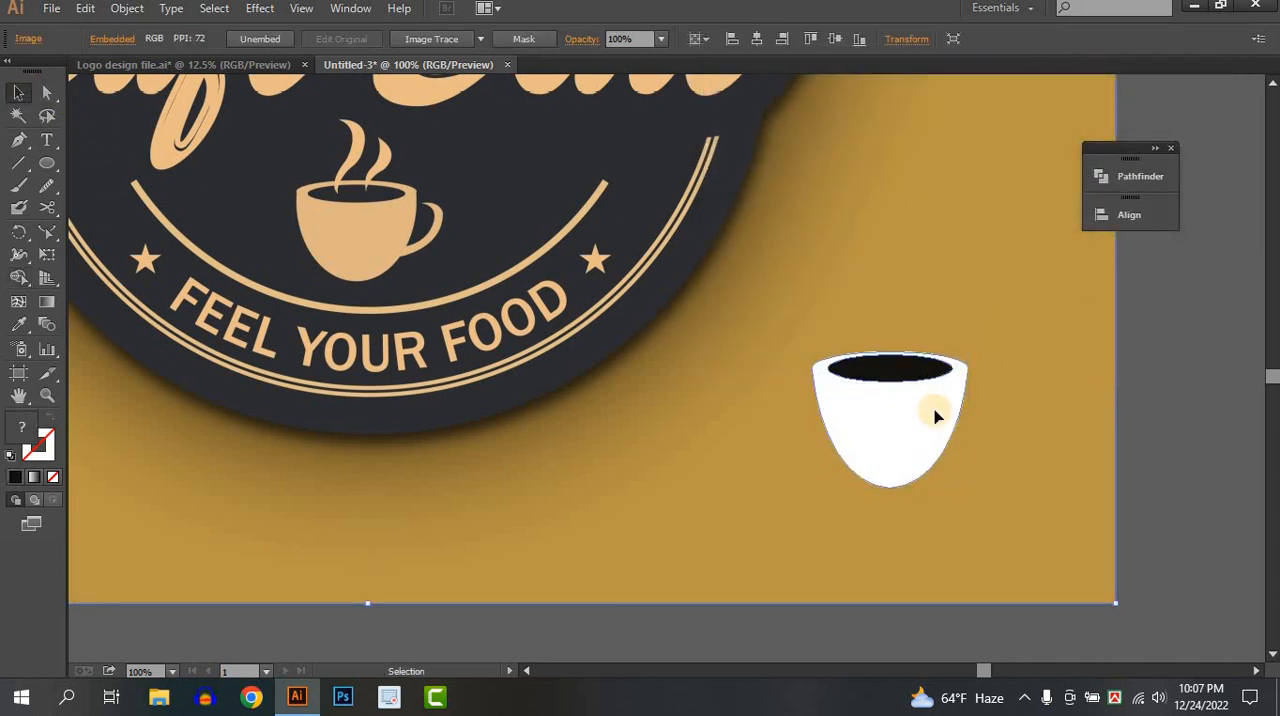
click(19, 324)
click(330, 245)
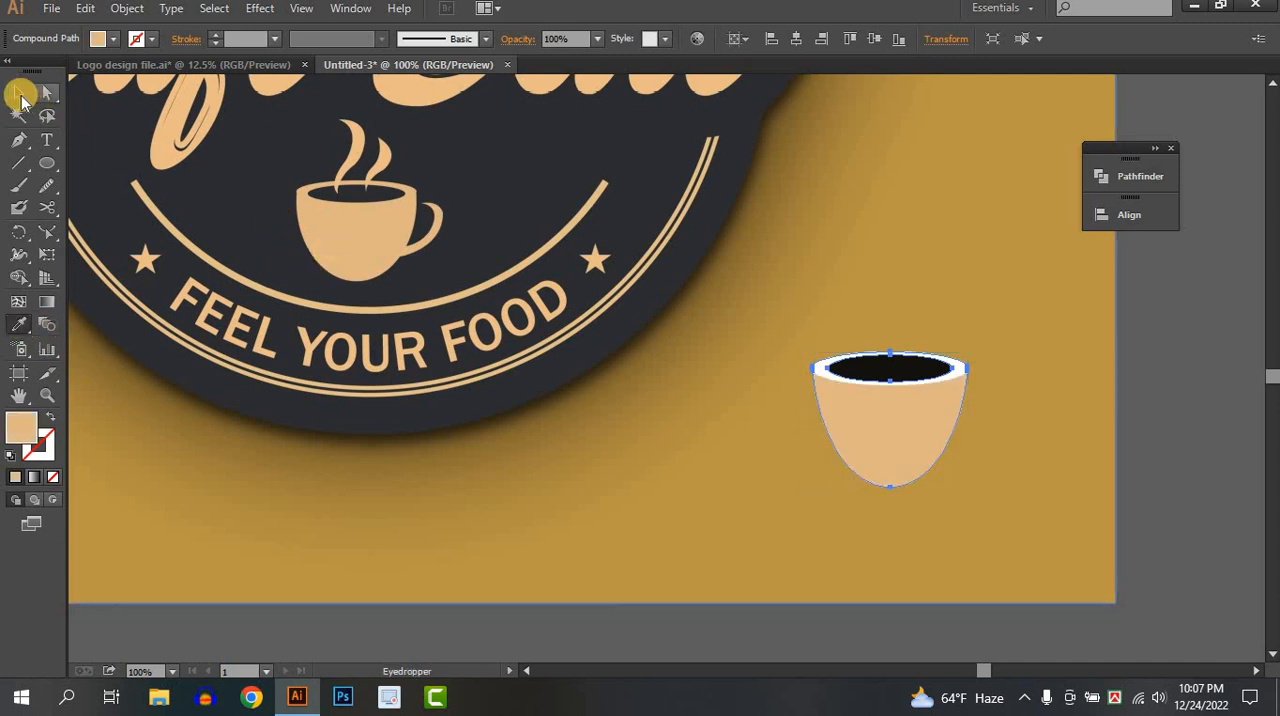
click(19, 93)
click(1086, 400)
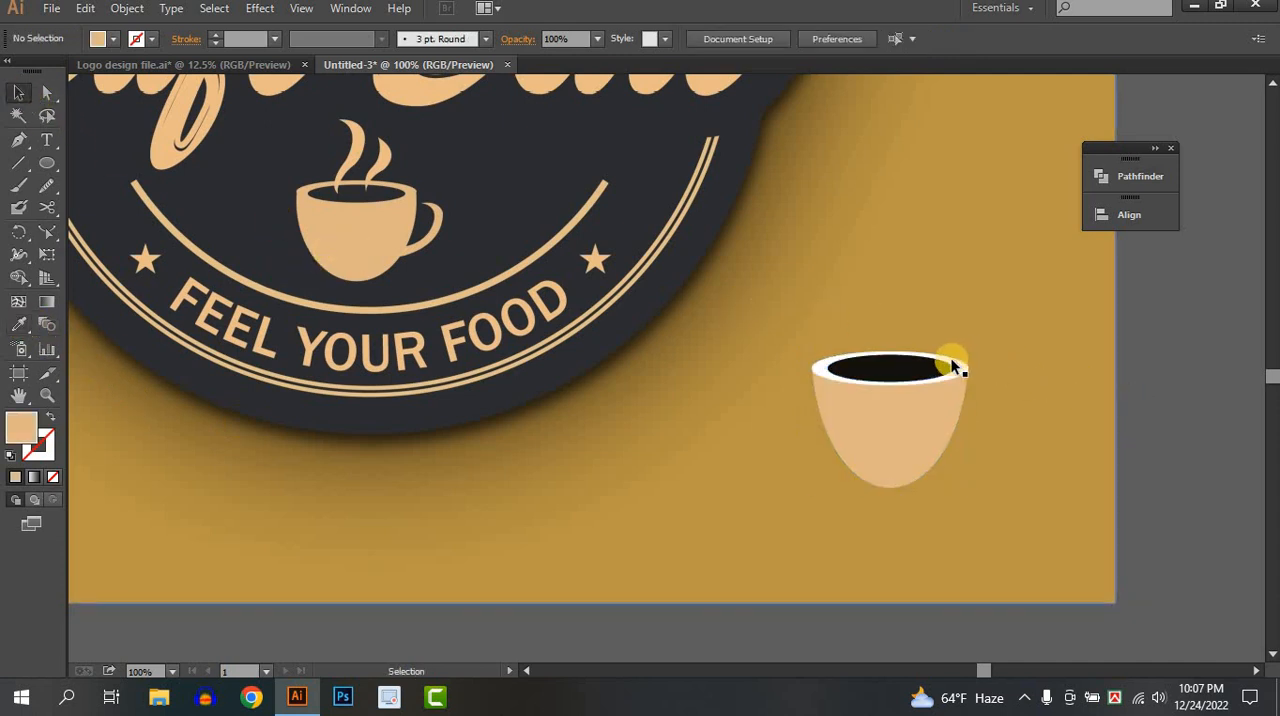
Color the cup's rim ring with the reference cup's tan and darken it slightly to D3A879.
click(954, 366)
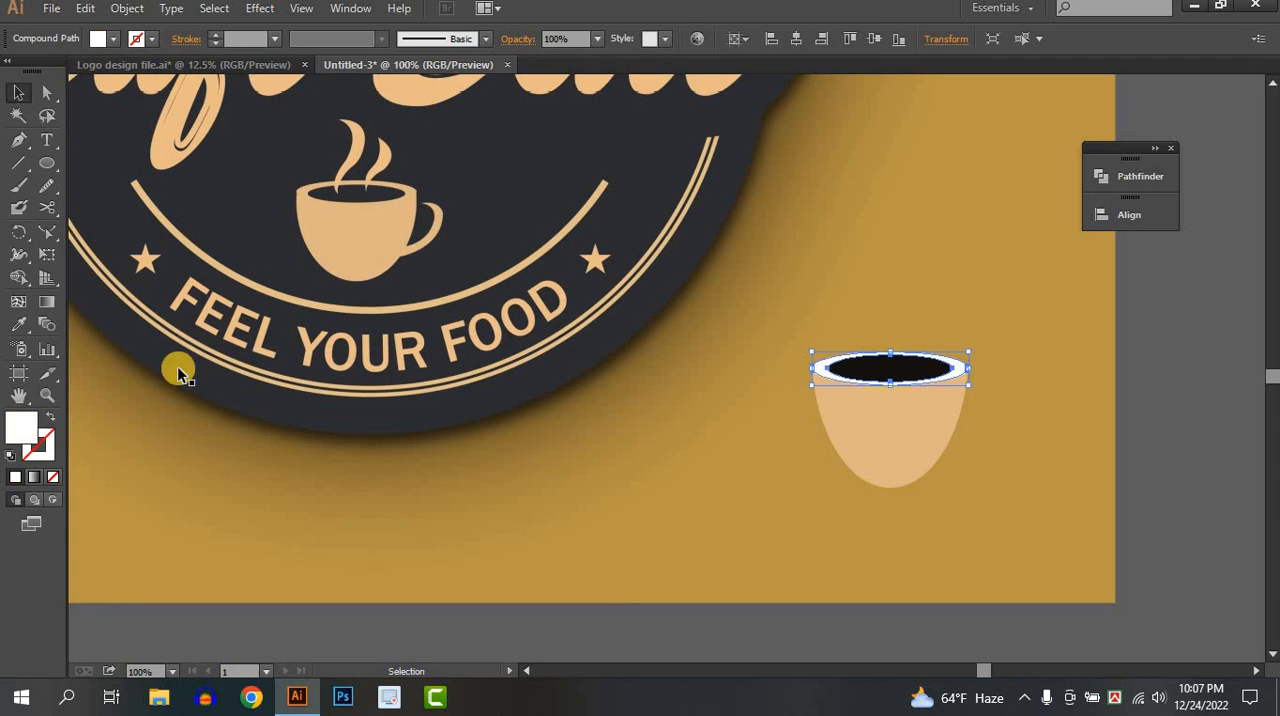
click(19, 324)
click(330, 245)
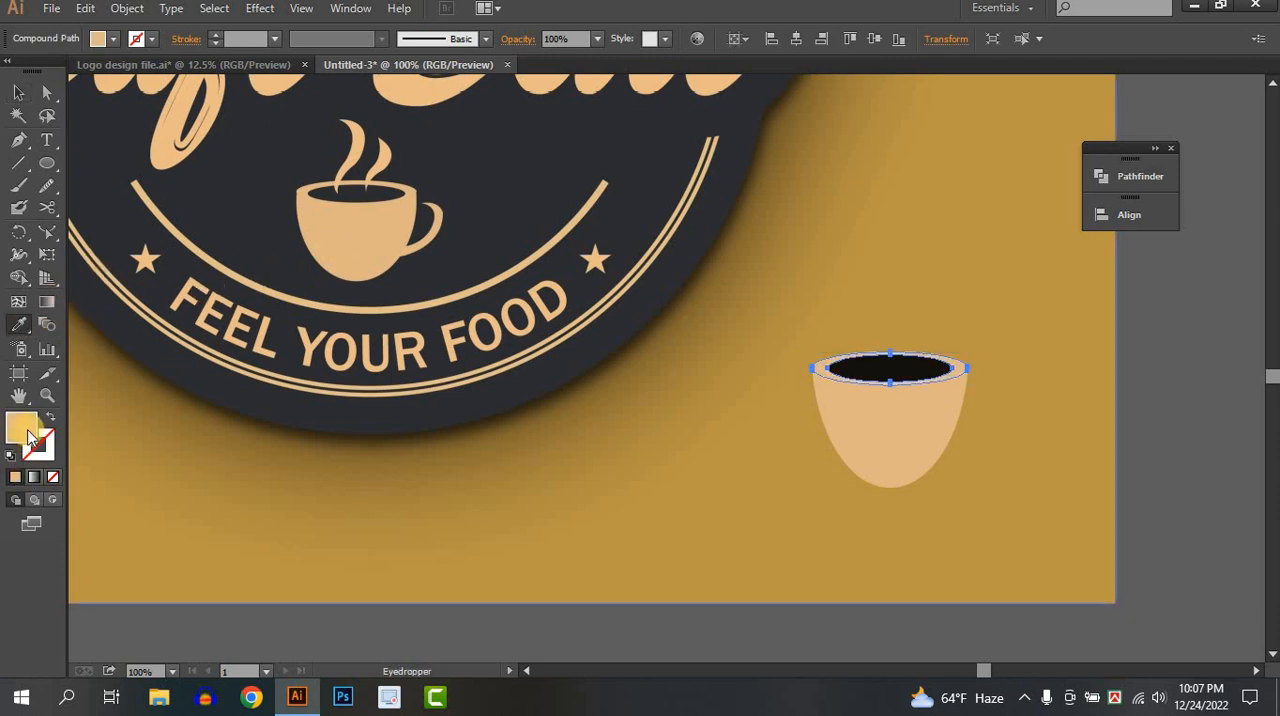
double_click(28, 432)
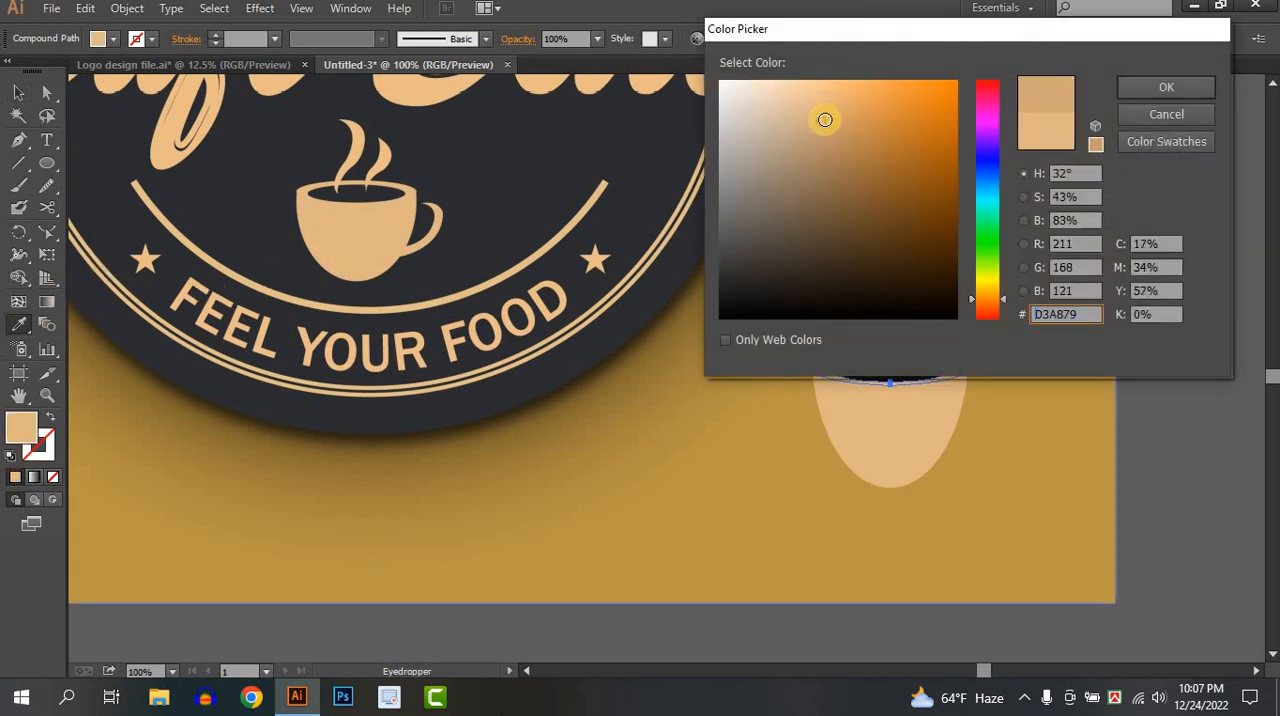
click(1128, 88)
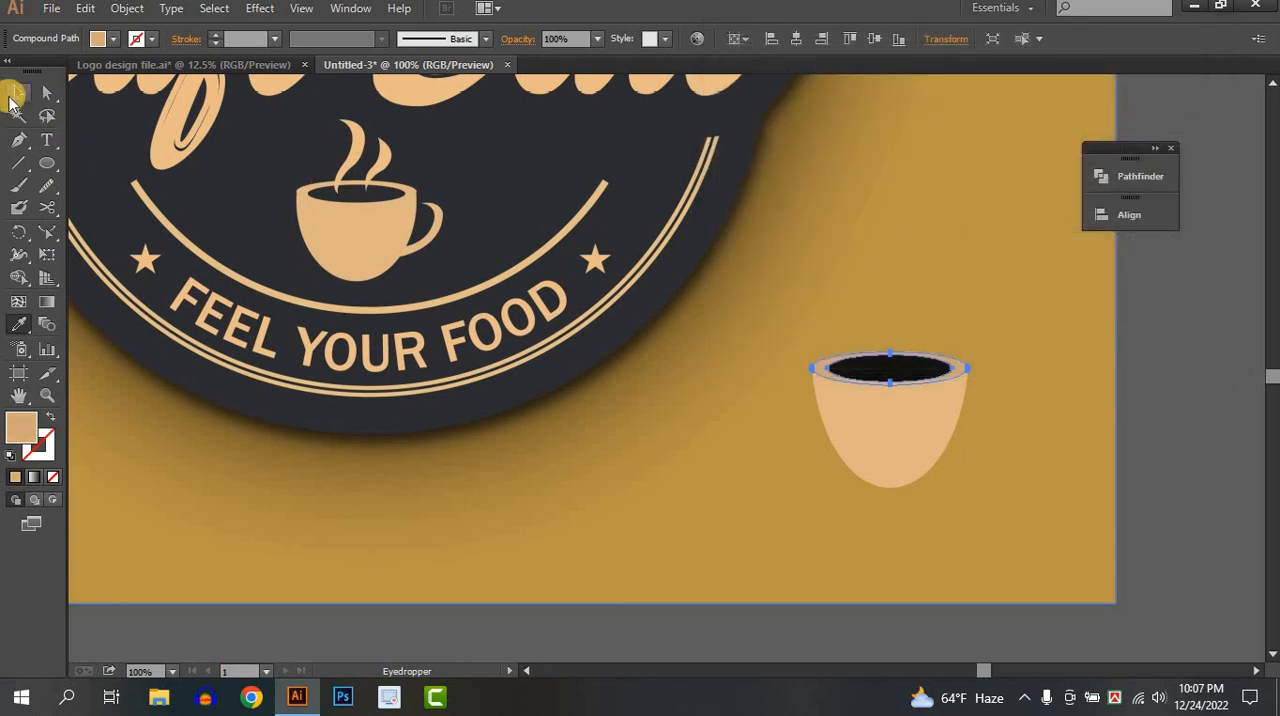
click(18, 93)
click(1196, 424)
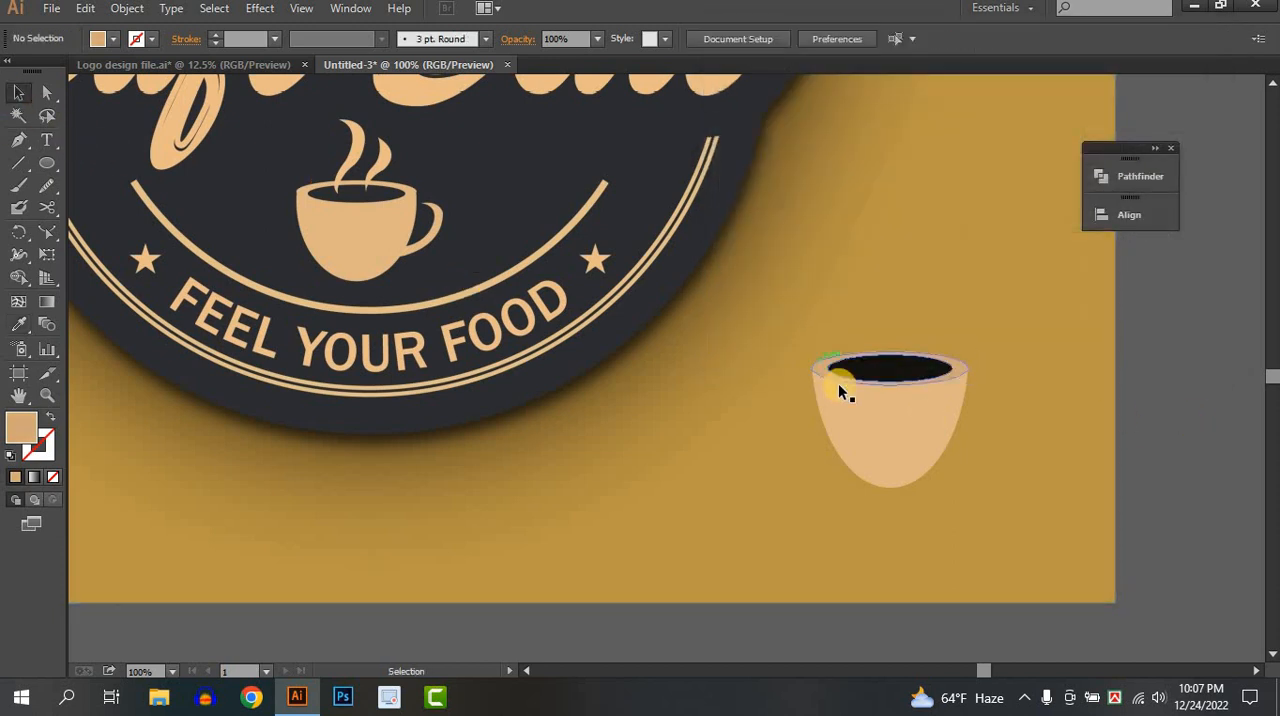
drag(1097, 451, 991, 463)
scroll(900, 465, up, 1)
drag(874, 471, 1063, 523)
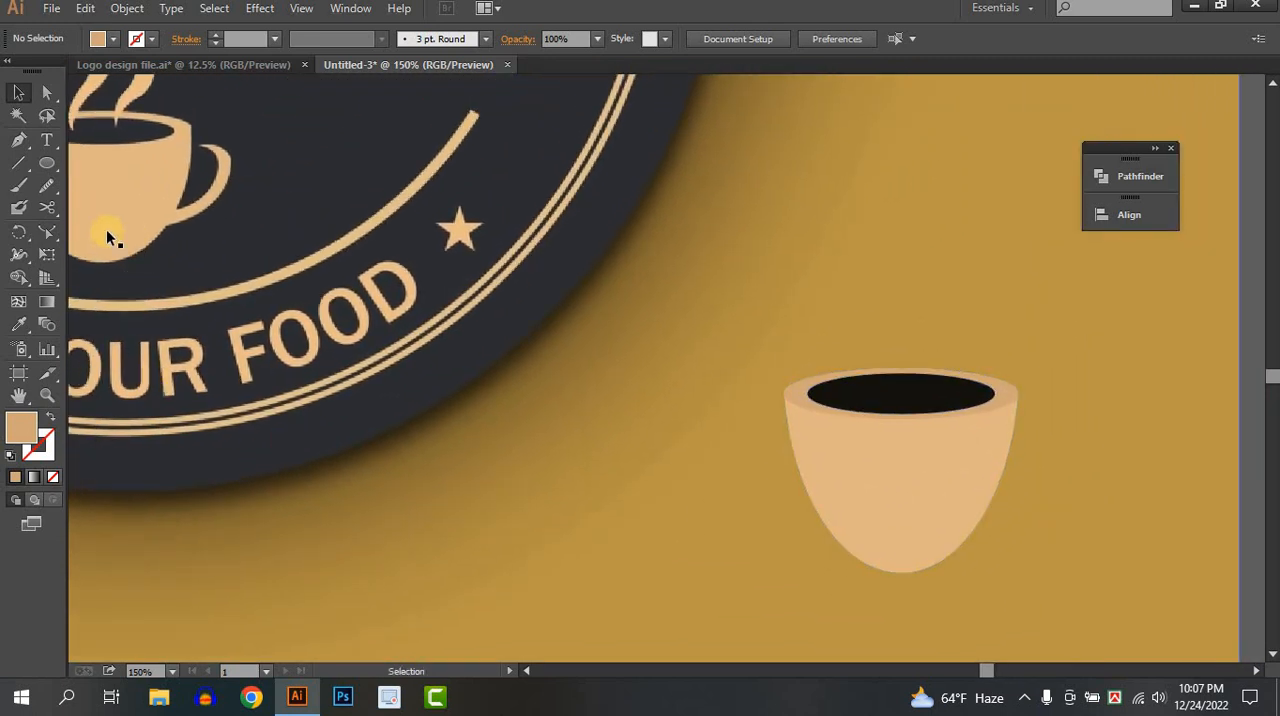
click(18, 140)
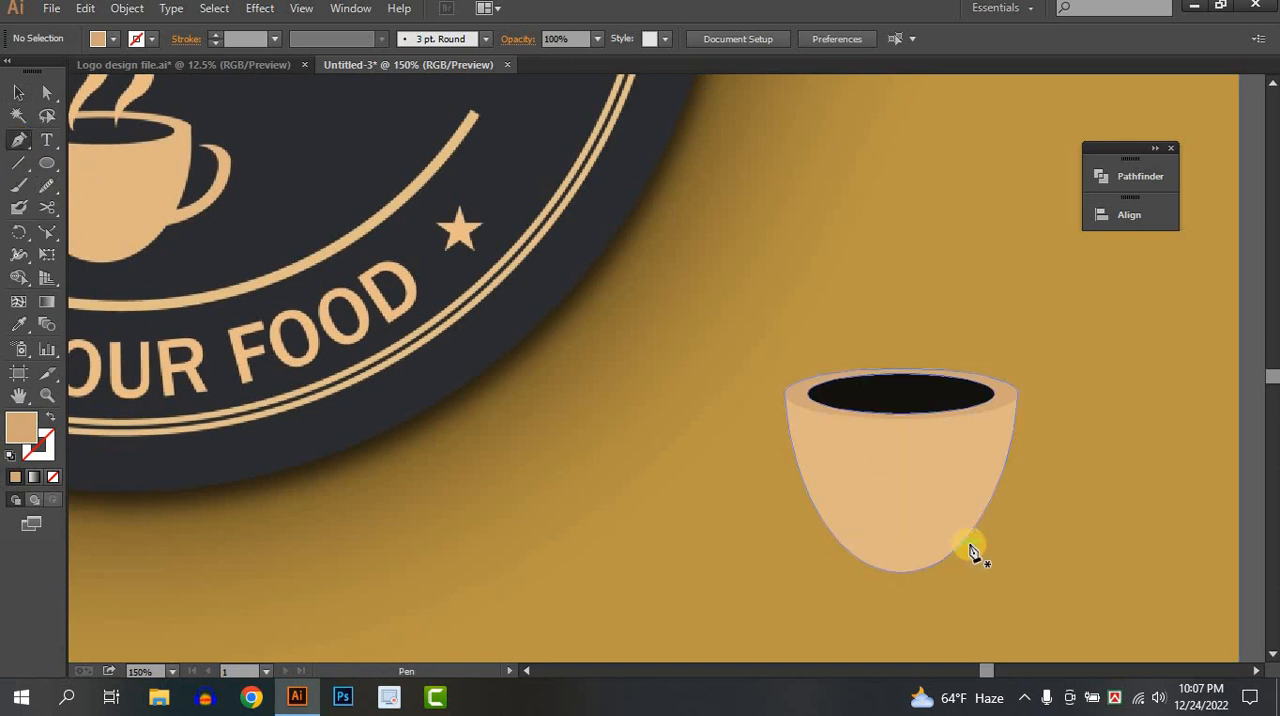
drag(971, 549, 982, 523)
click(1023, 442)
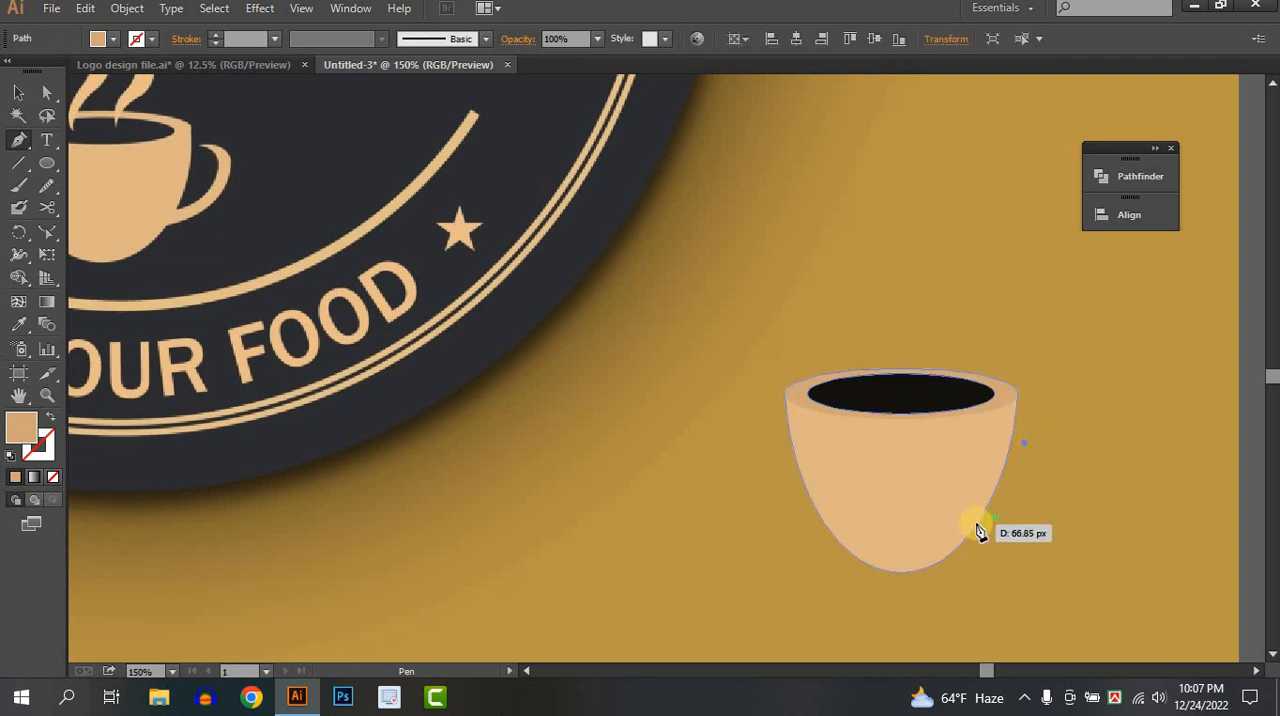
drag(977, 524, 949, 533)
drag(886, 565, 892, 564)
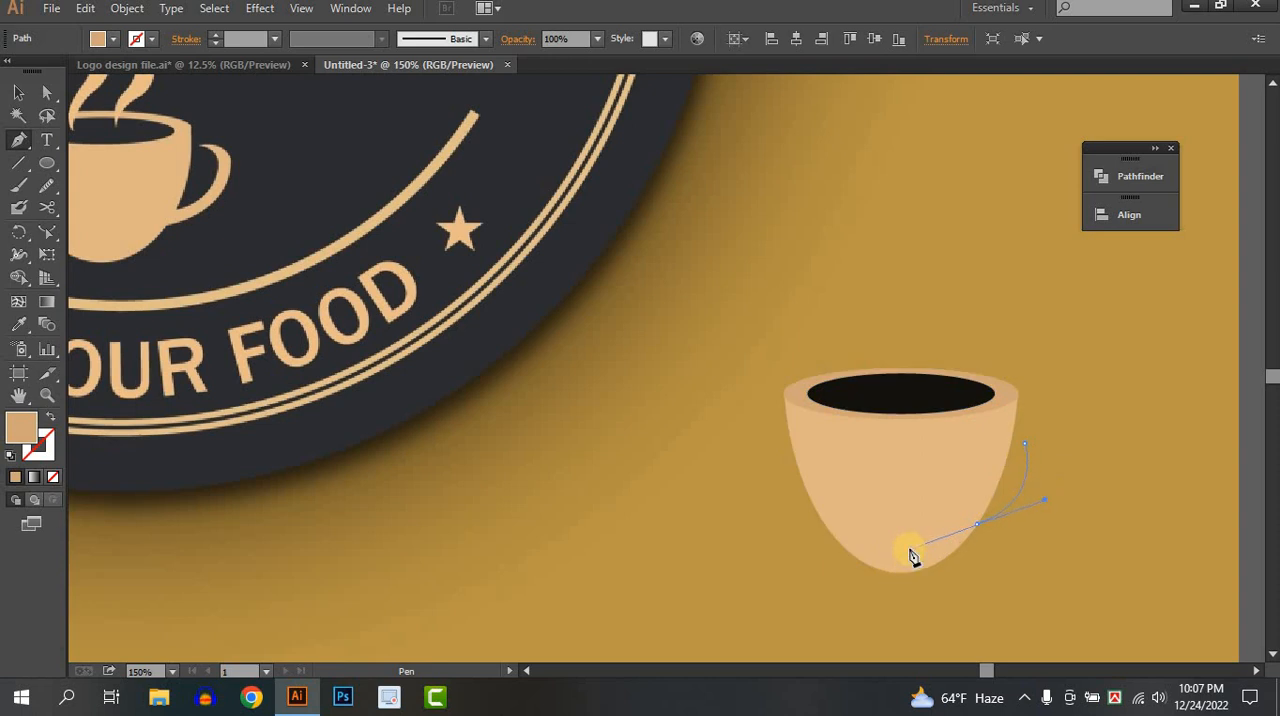
click(912, 557)
drag(920, 557, 975, 533)
click(970, 540)
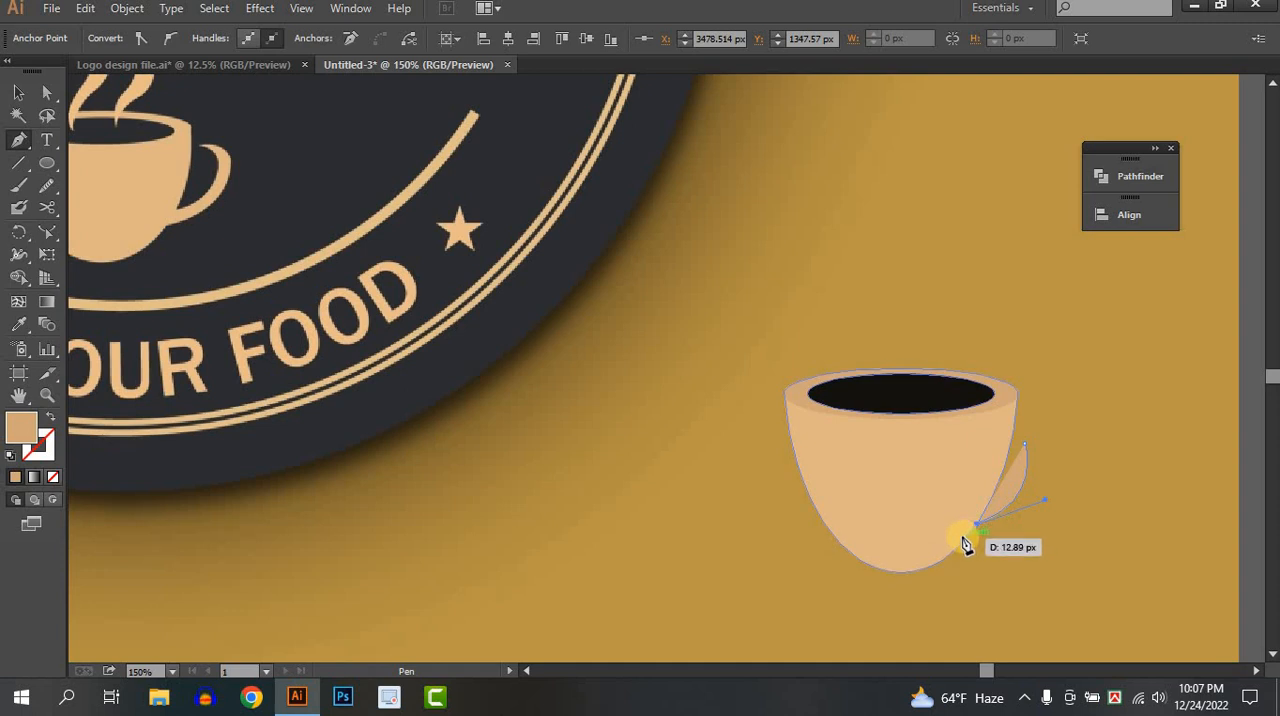
click(963, 539)
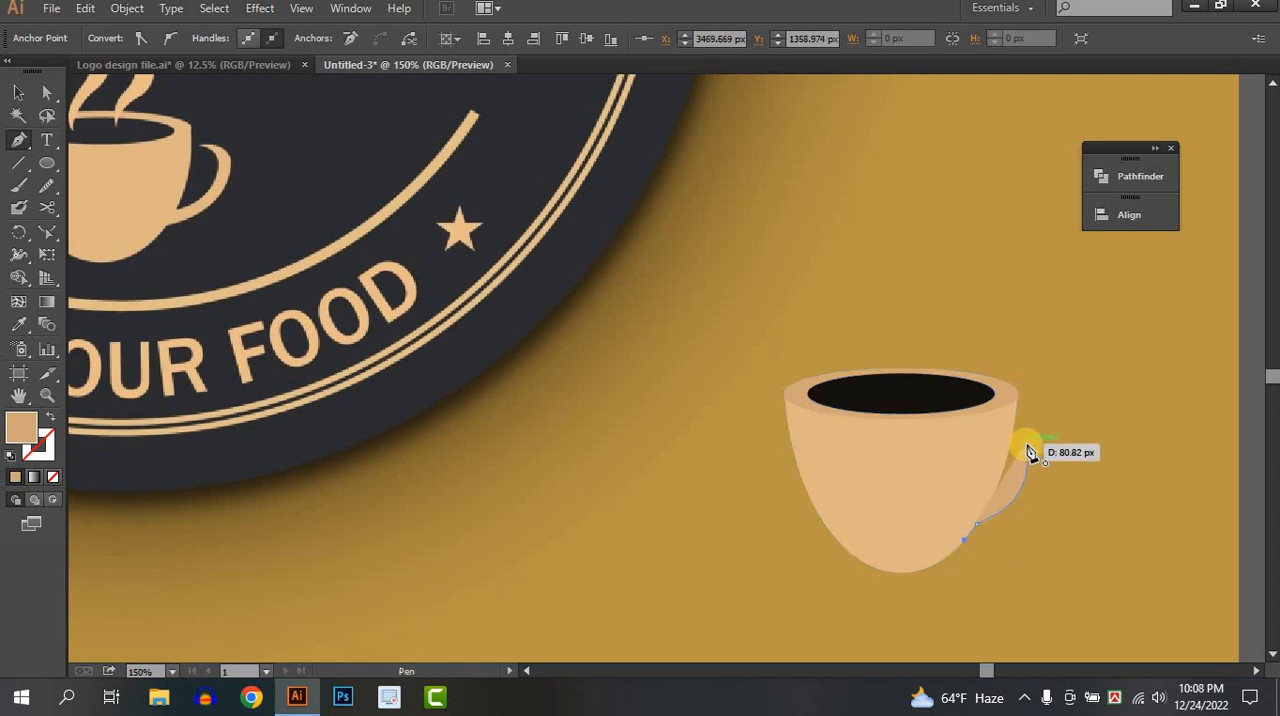
drag(1026, 444, 1113, 444)
drag(958, 404, 968, 388)
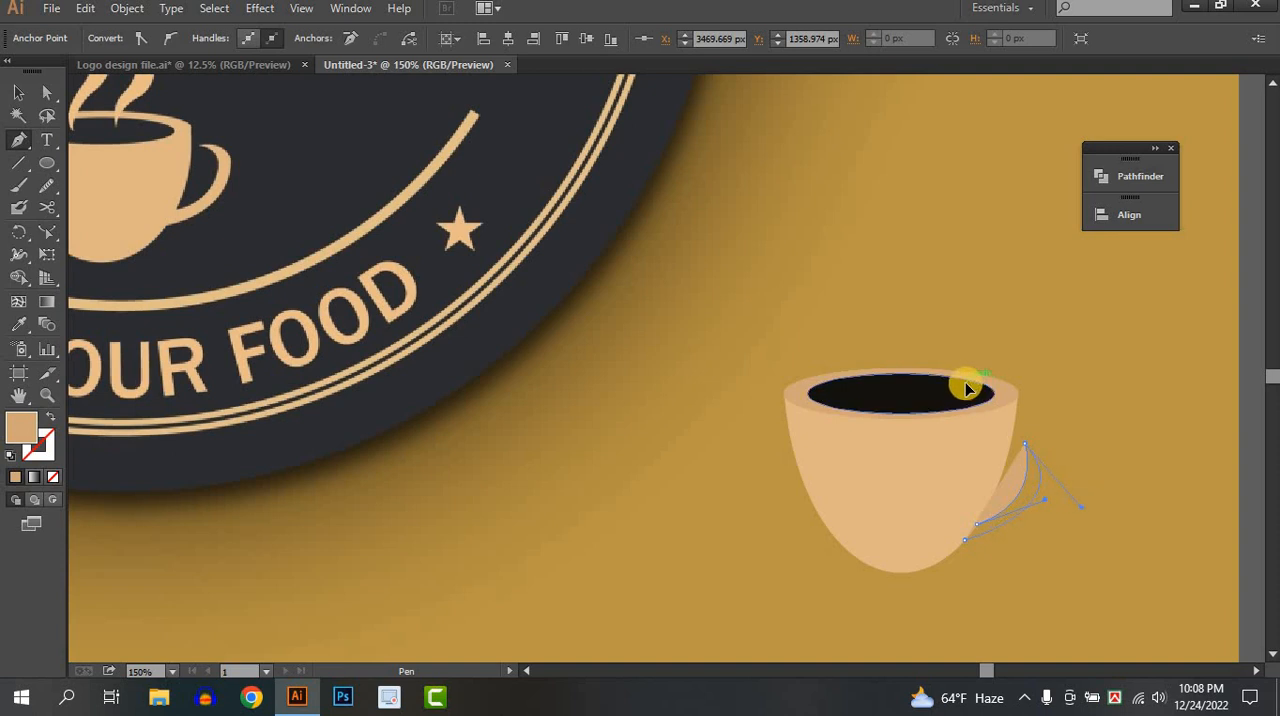
drag(967, 388, 968, 391)
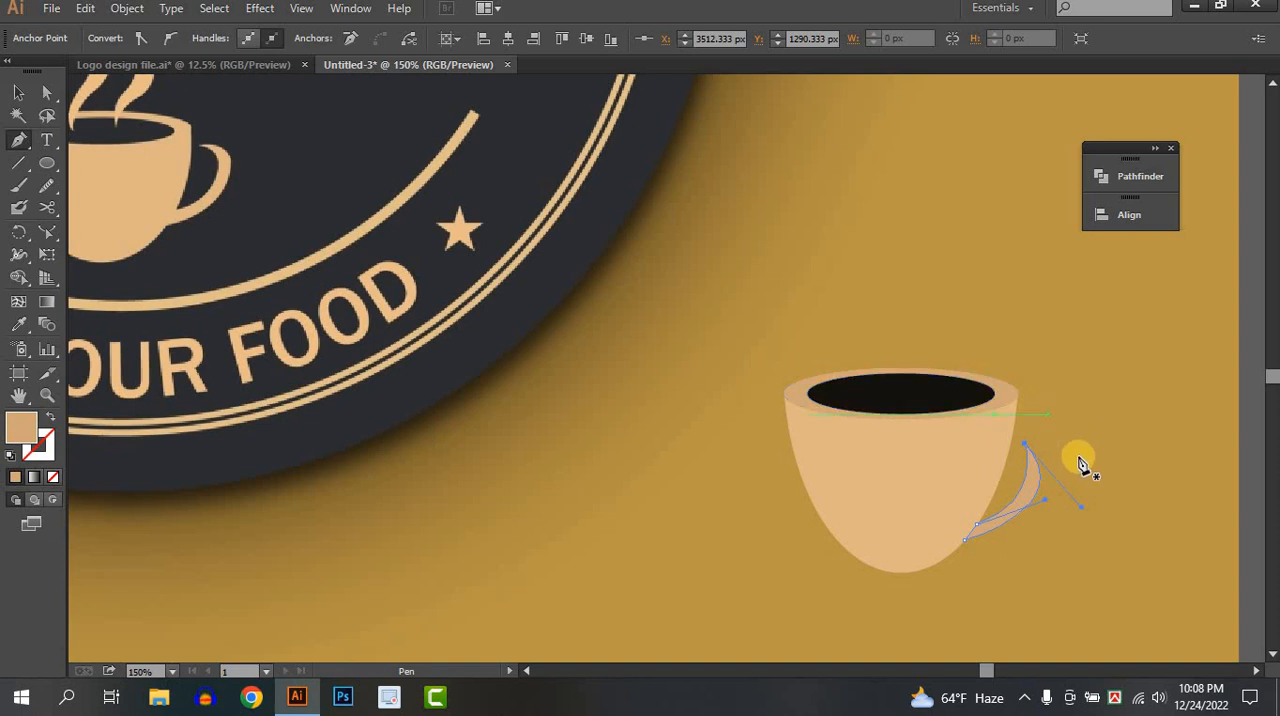
key(Delete)
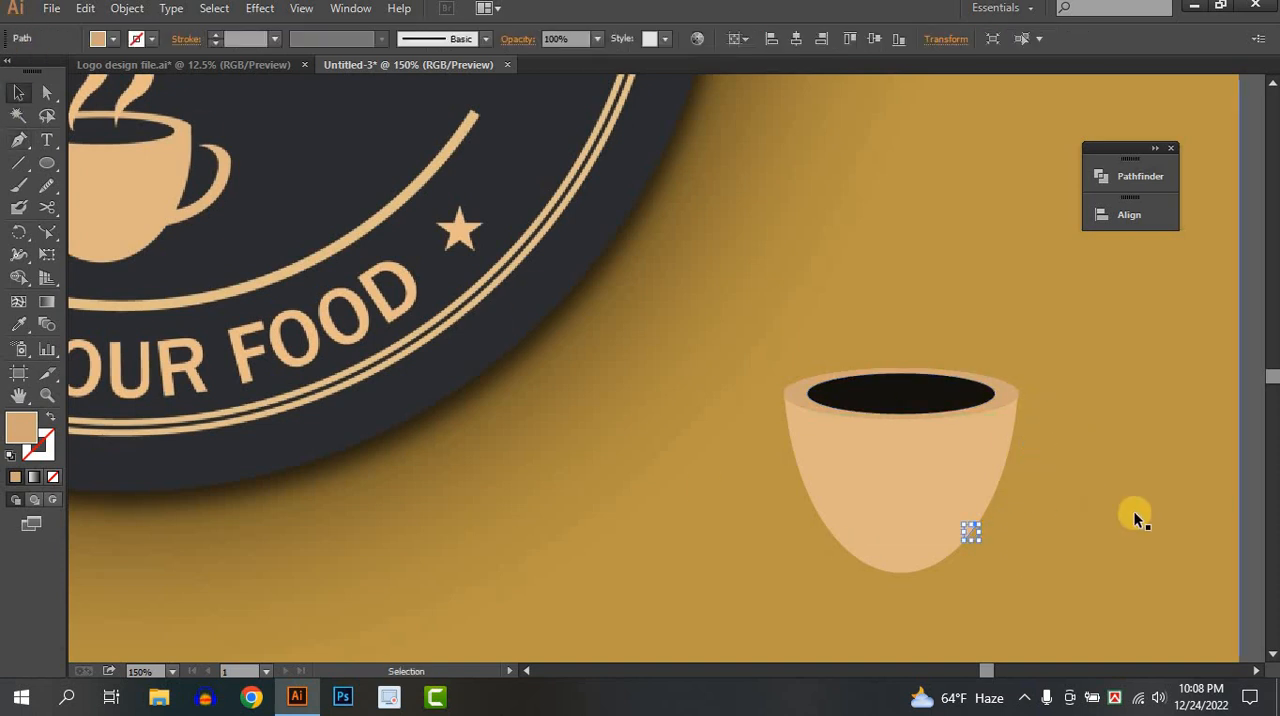
ctrl+click(1134, 514)
Draw a flat tan ellipse between the reference logo and the cup, rotate it diagonally, and place an offset duplicate over it.
click(47, 163)
drag(539, 458, 706, 532)
click(20, 92)
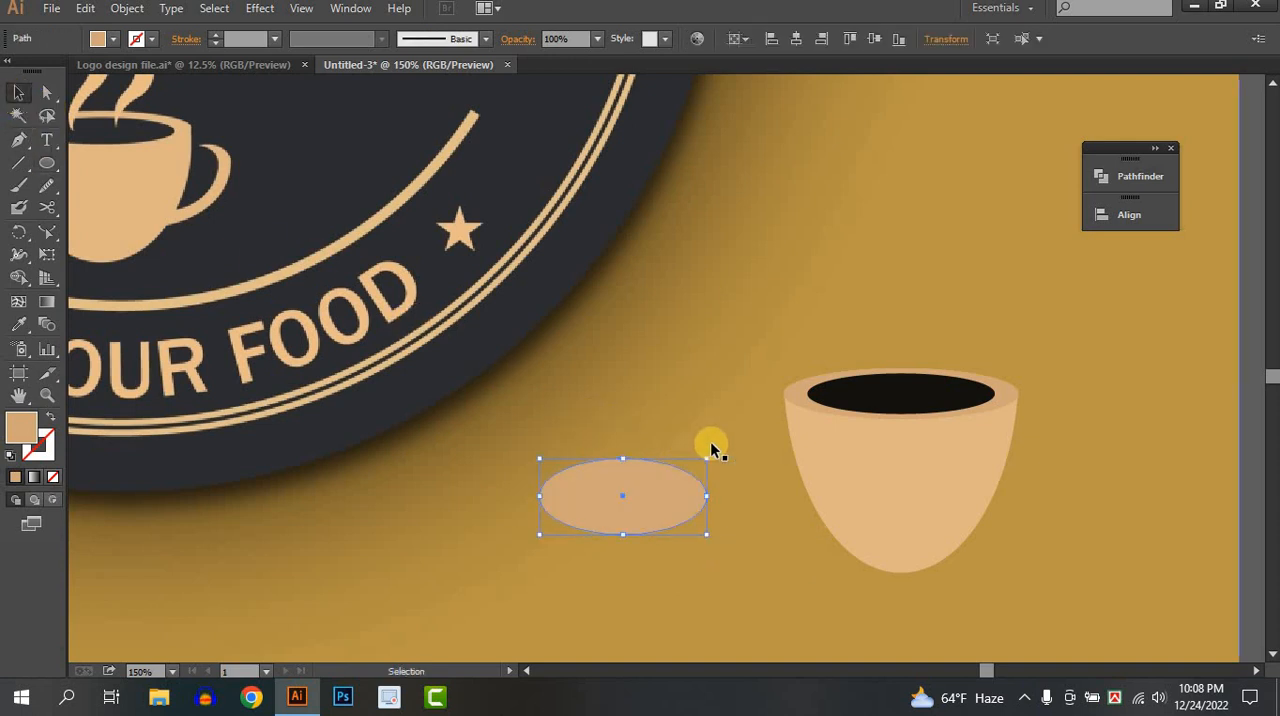
drag(716, 453, 672, 396)
mouse_move(669, 488)
mouse_down()
mouse_move(629, 508)
mouse_move(652, 478)
mouse_move(646, 489)
mouse_up()
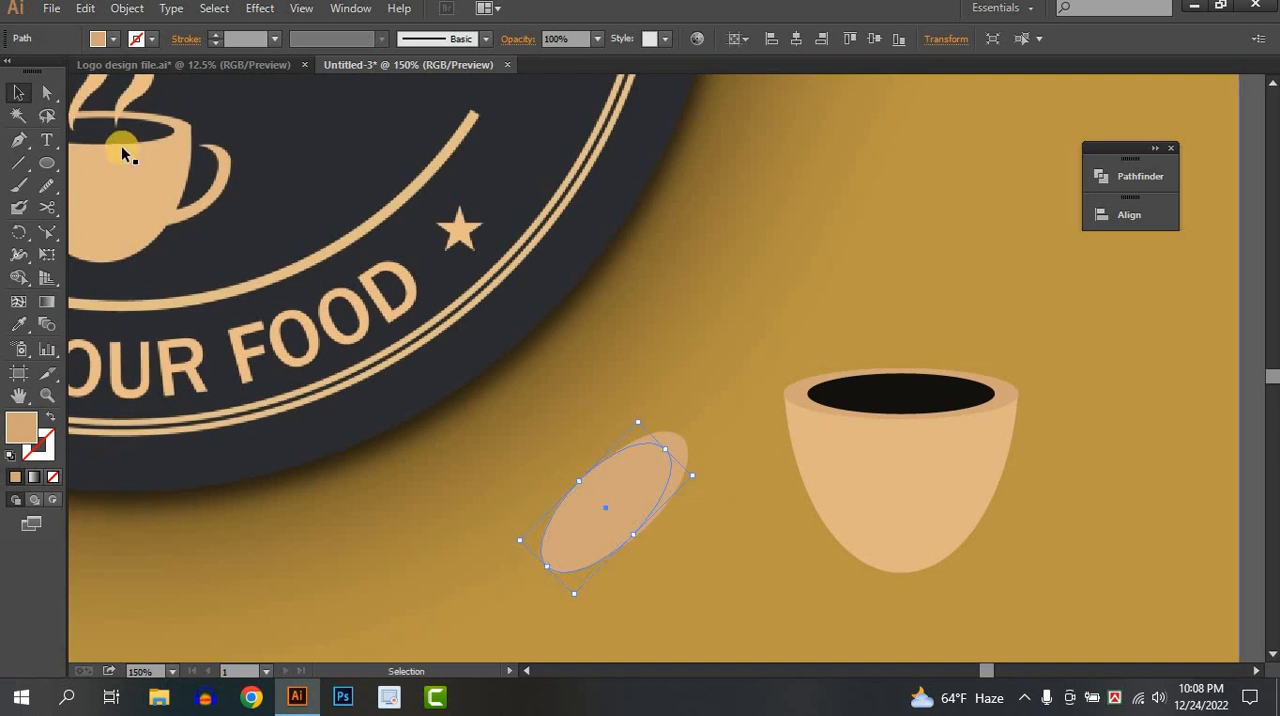
Reshape the lower end of the duplicate ellipse by moving its anchor points so it extends beyond the ellipse behind it.
click(47, 92)
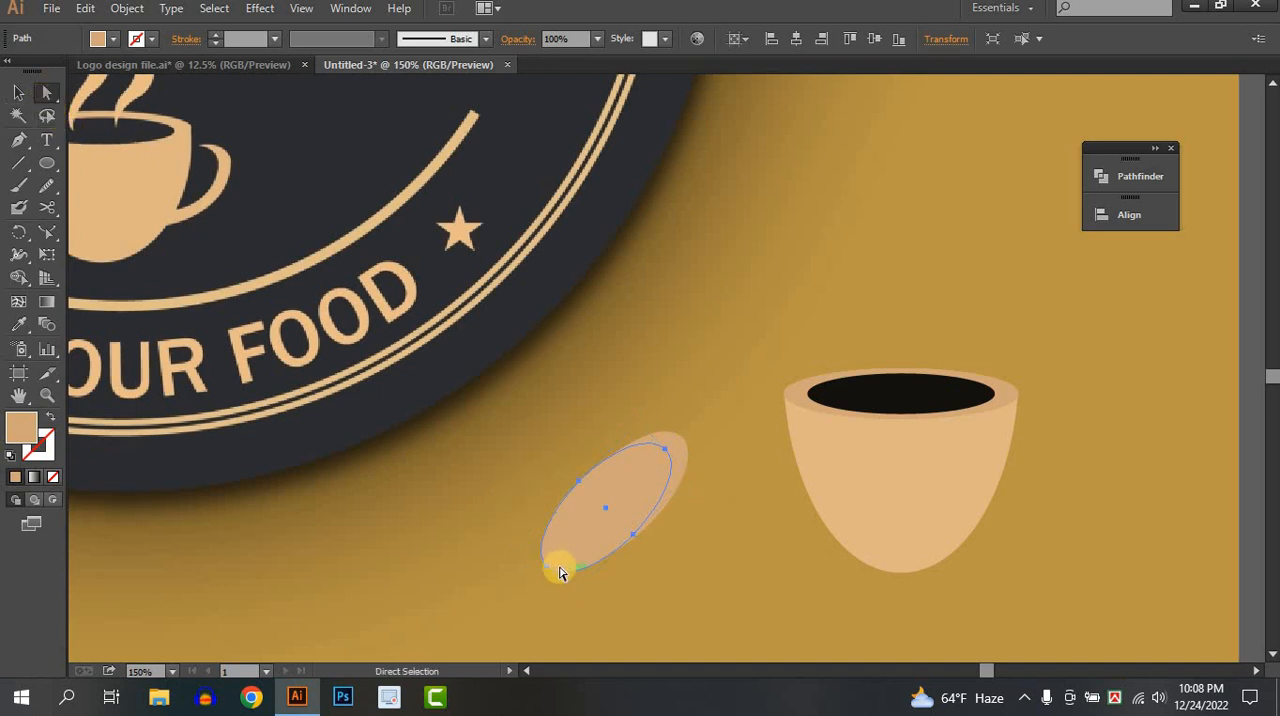
drag(550, 571, 630, 530)
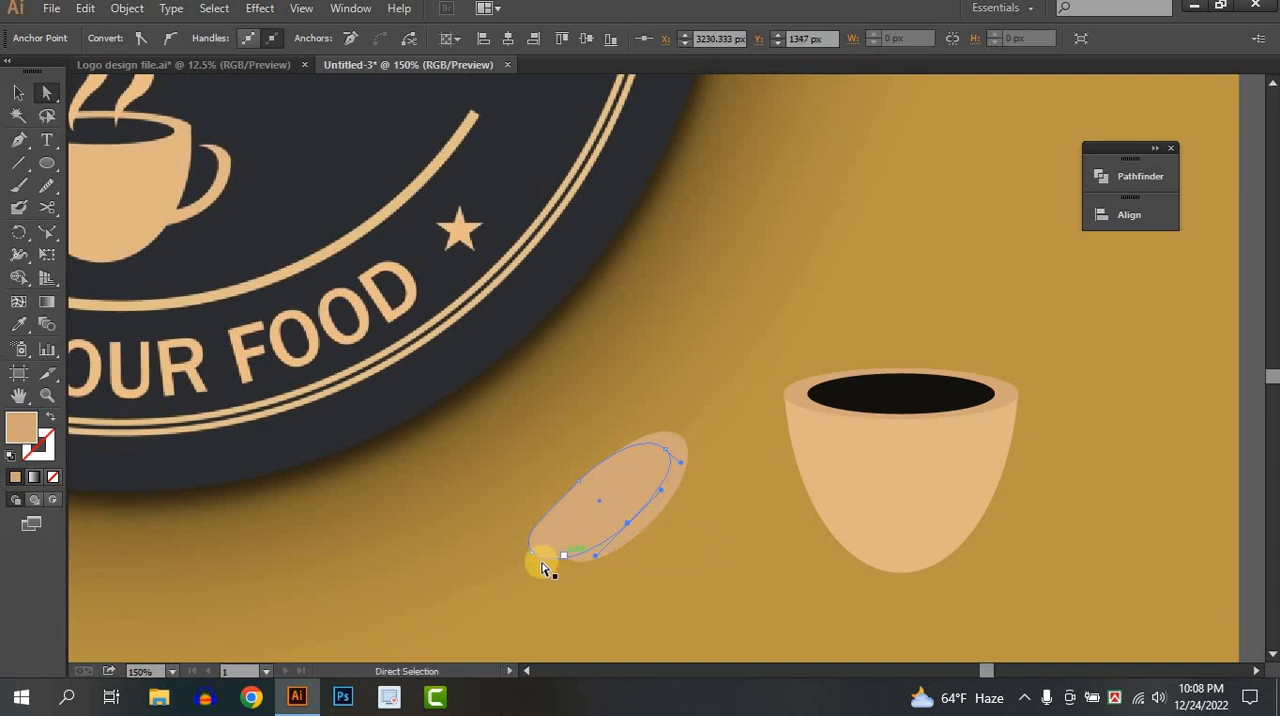
drag(533, 557, 546, 563)
Select both diagonal ellipses and remove the front one's area with the Shape Builder, leaving a hook-shaped handle.
click(18, 93)
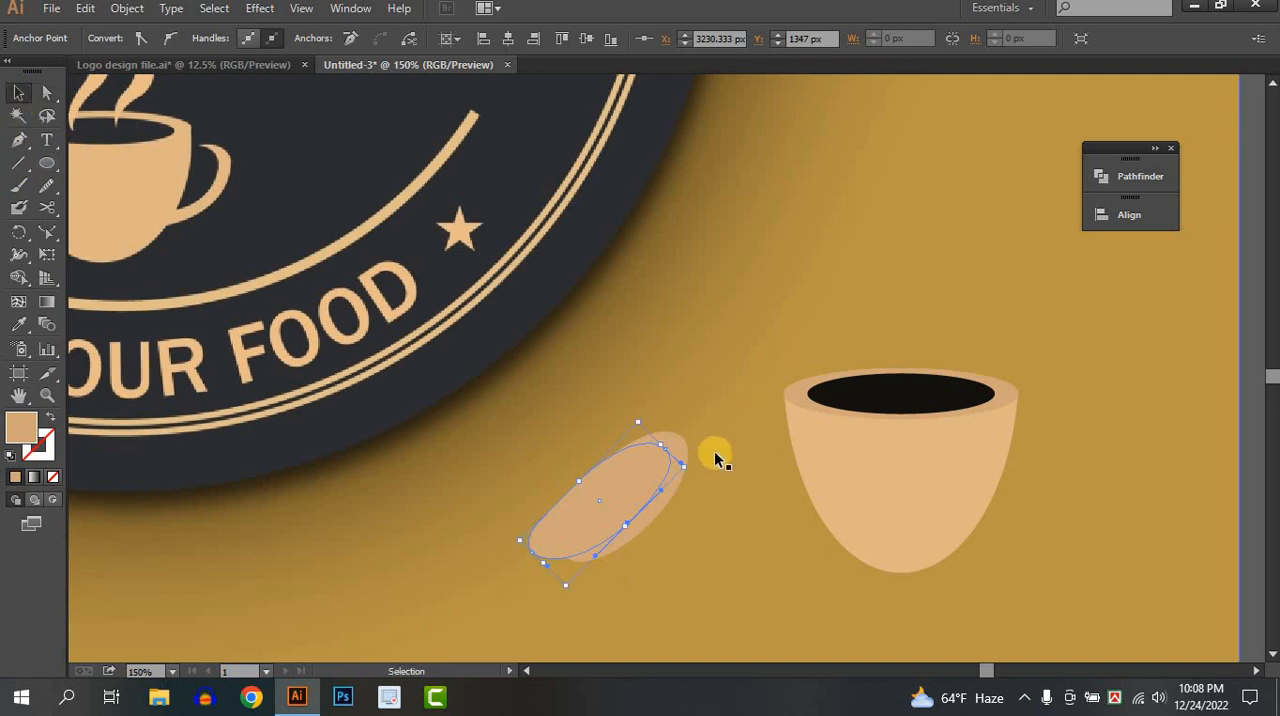
shift+click(688, 453)
click(18, 277)
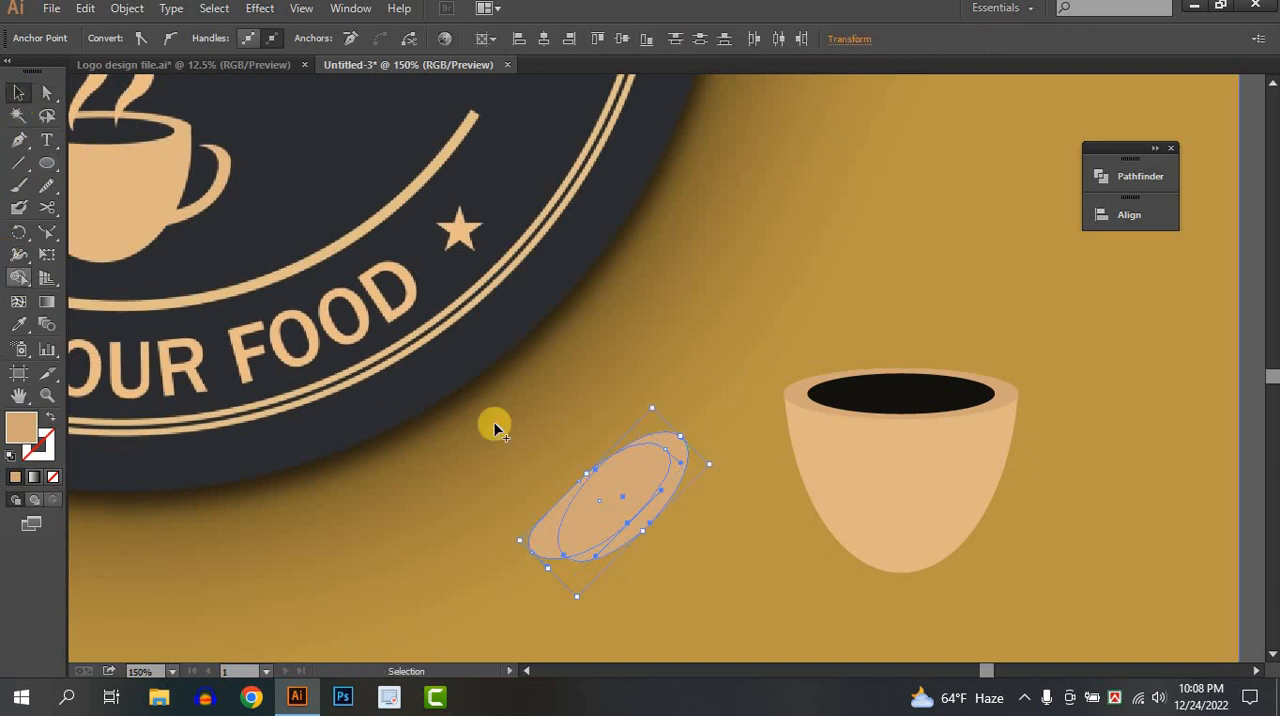
drag(628, 483, 457, 543)
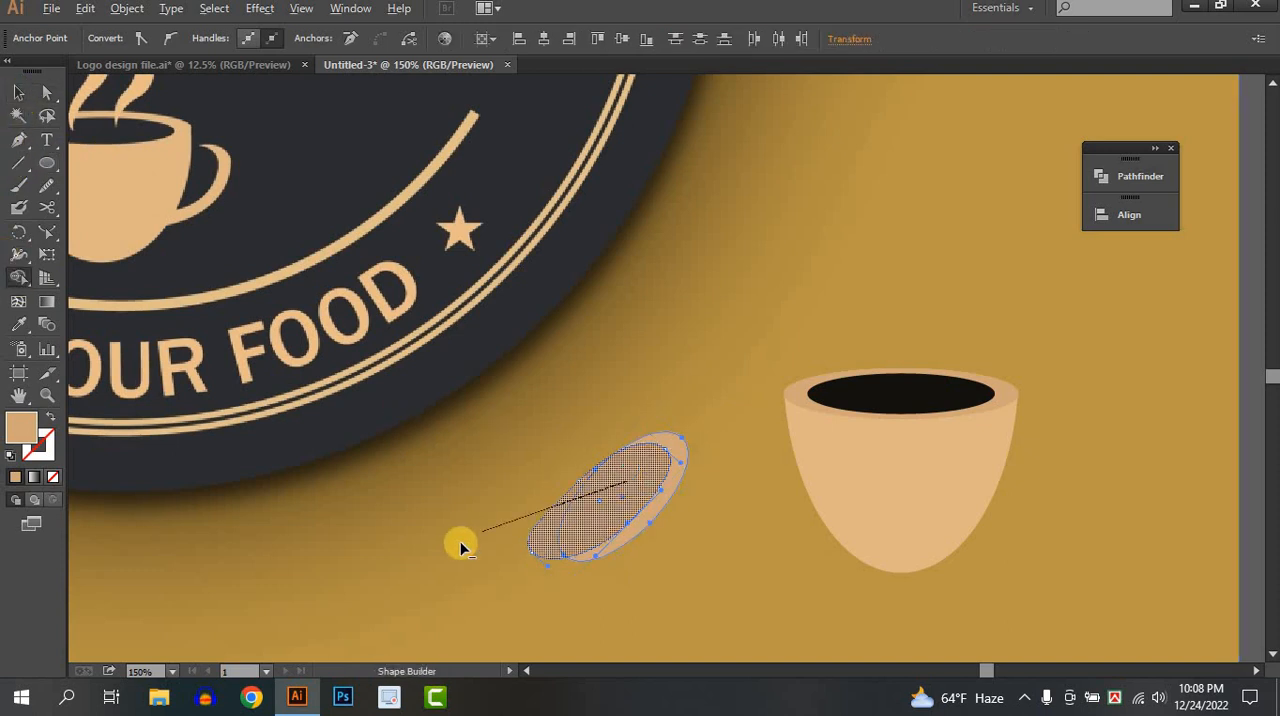
Move the hook-shaped handle onto the cup's right side and rotate it slightly clockwise.
click(18, 95)
click(658, 473)
drag(665, 494, 1044, 481)
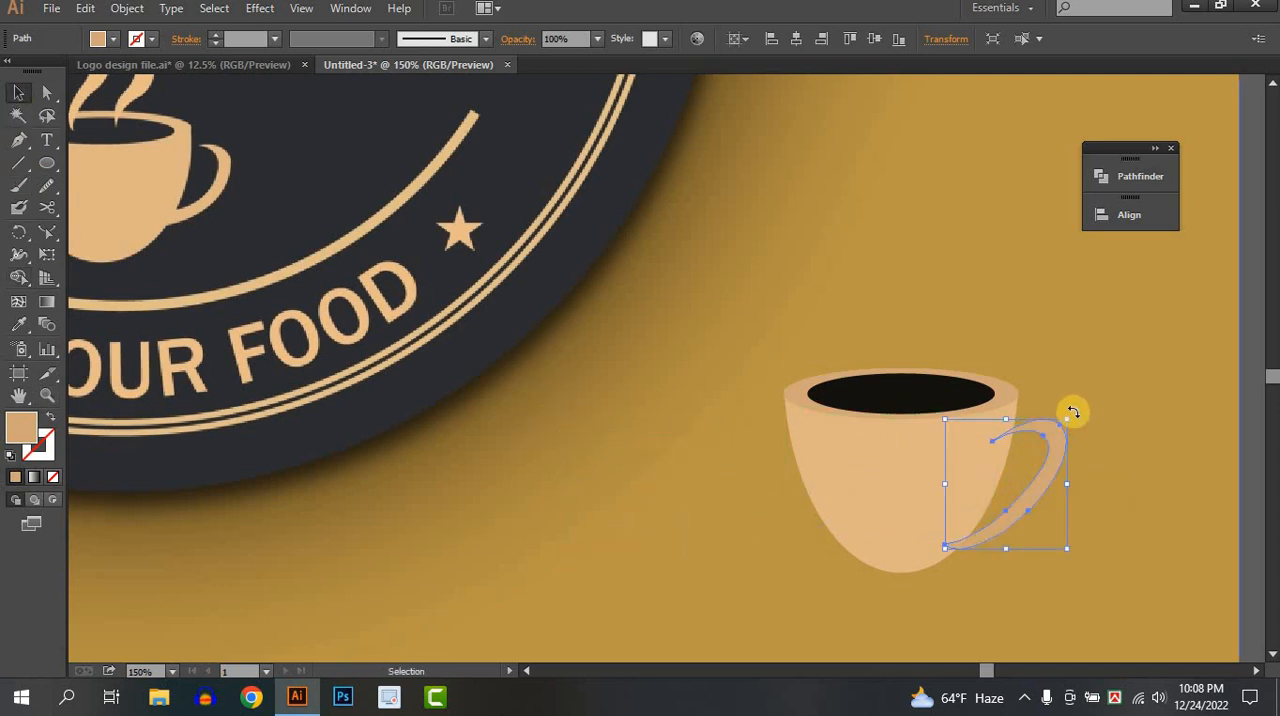
drag(1093, 411, 781, 398)
Reshape the handle's upper end by moving its tip anchor inward and adjusting the curve handles to a shorter, rounder hook.
scroll(1068, 472, up, 3)
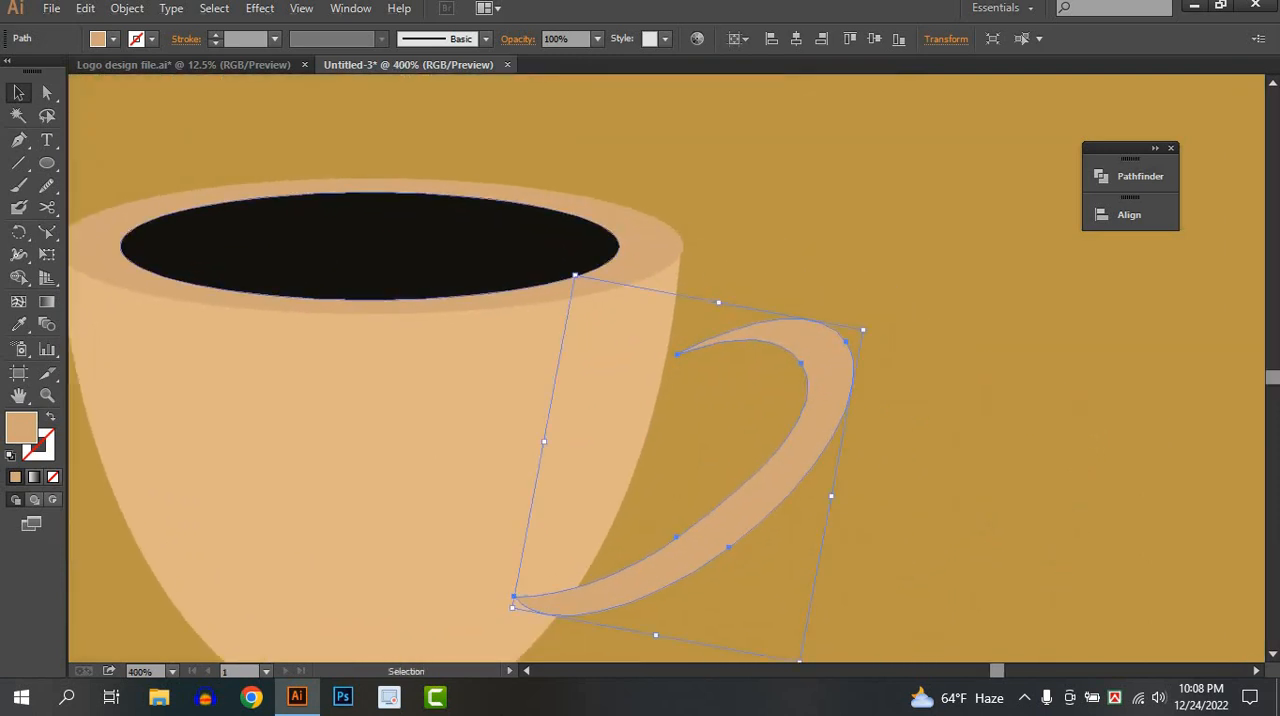
click(47, 92)
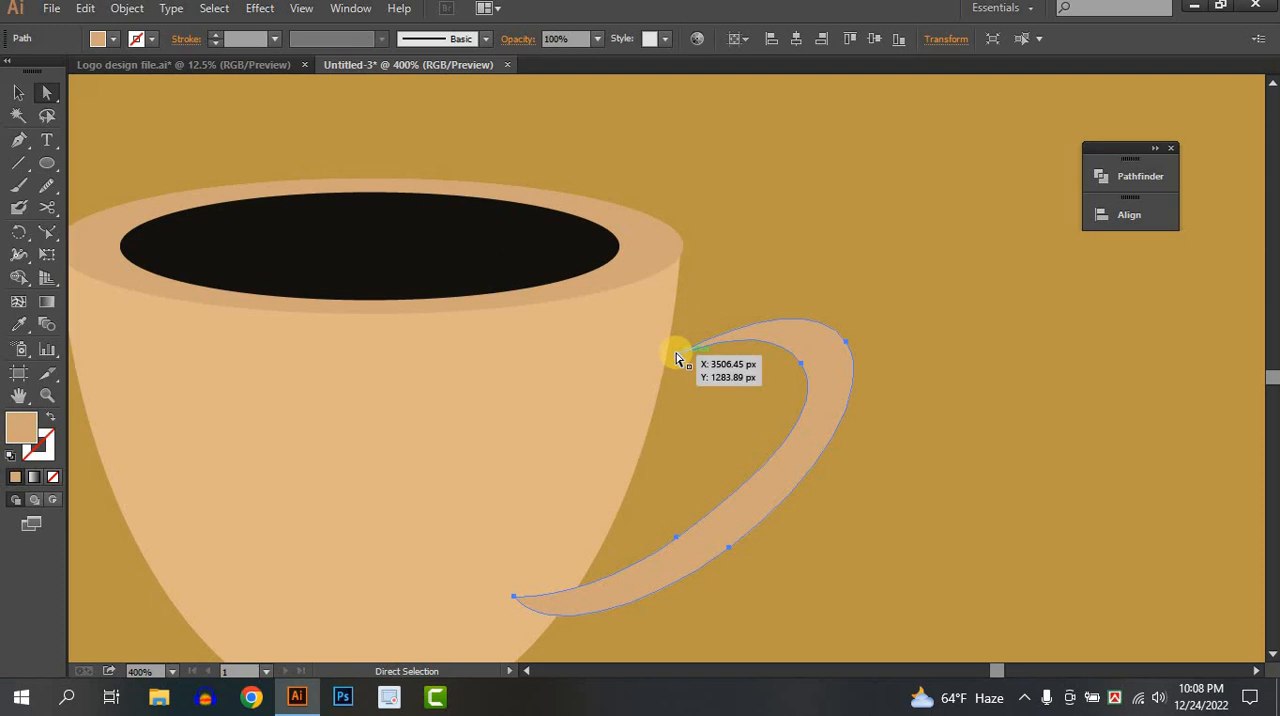
drag(679, 358, 777, 375)
scroll(821, 336, up, 2)
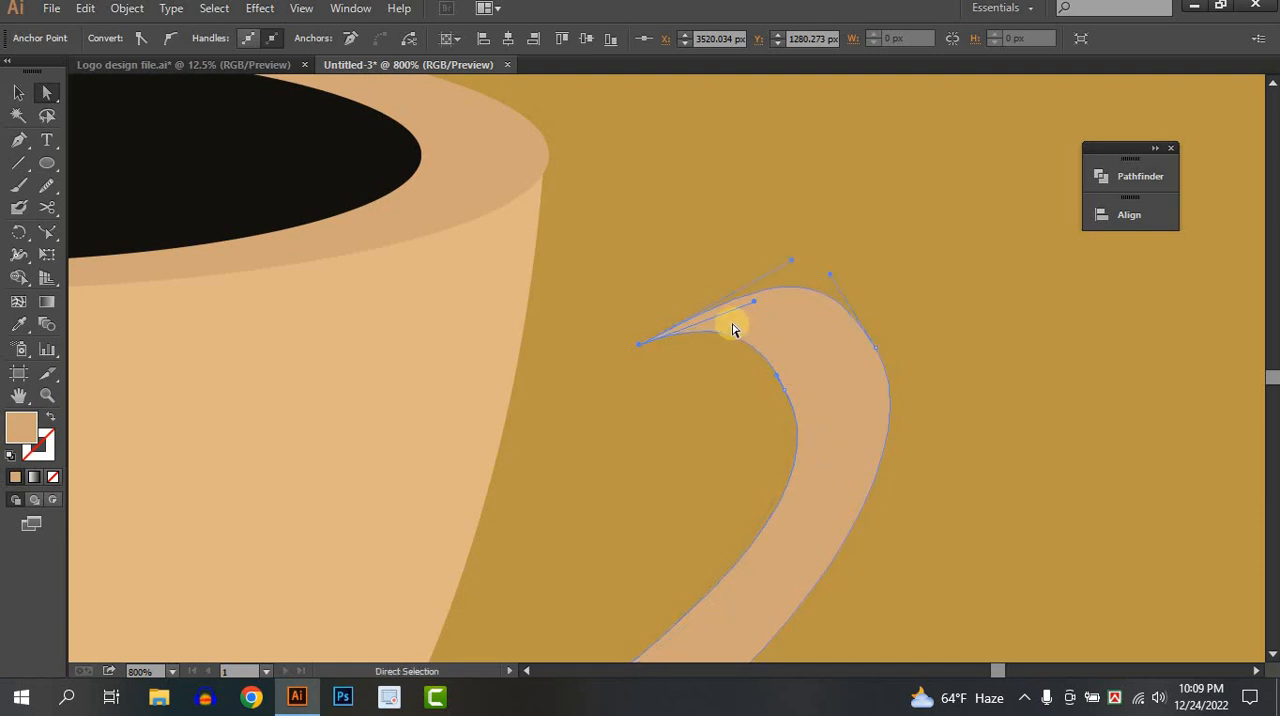
drag(760, 330, 767, 335)
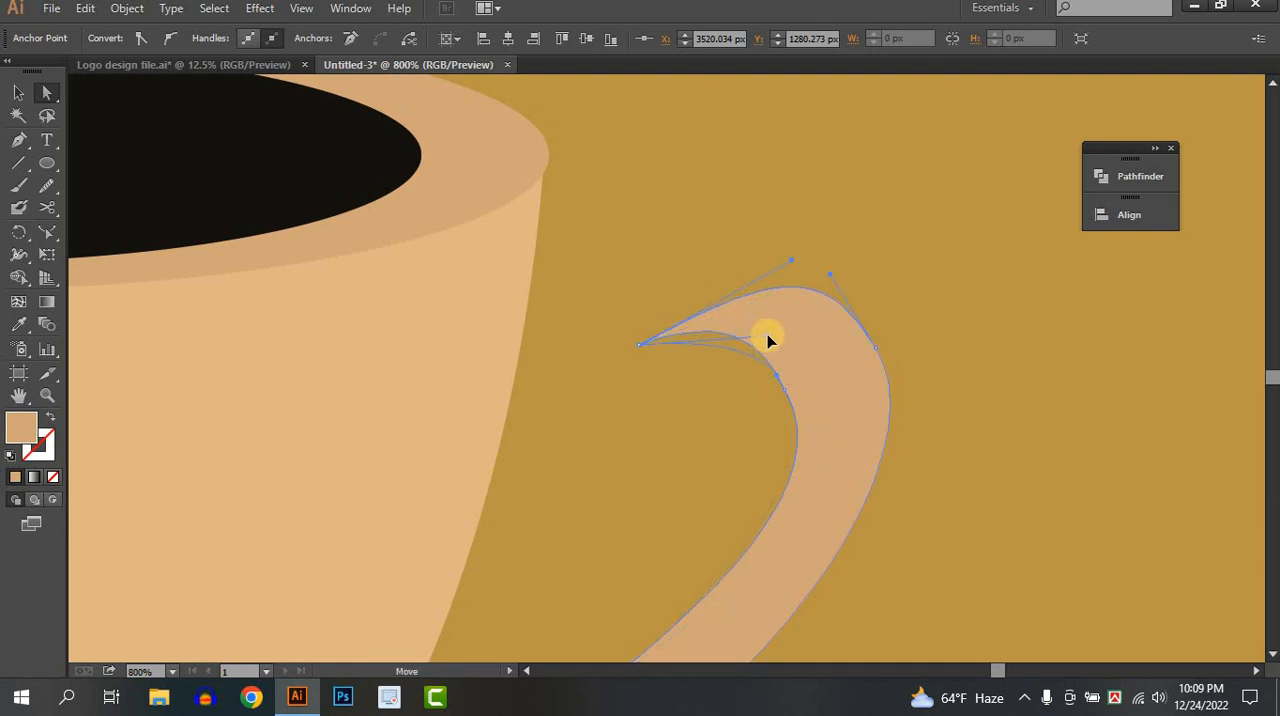
drag(775, 285, 711, 287)
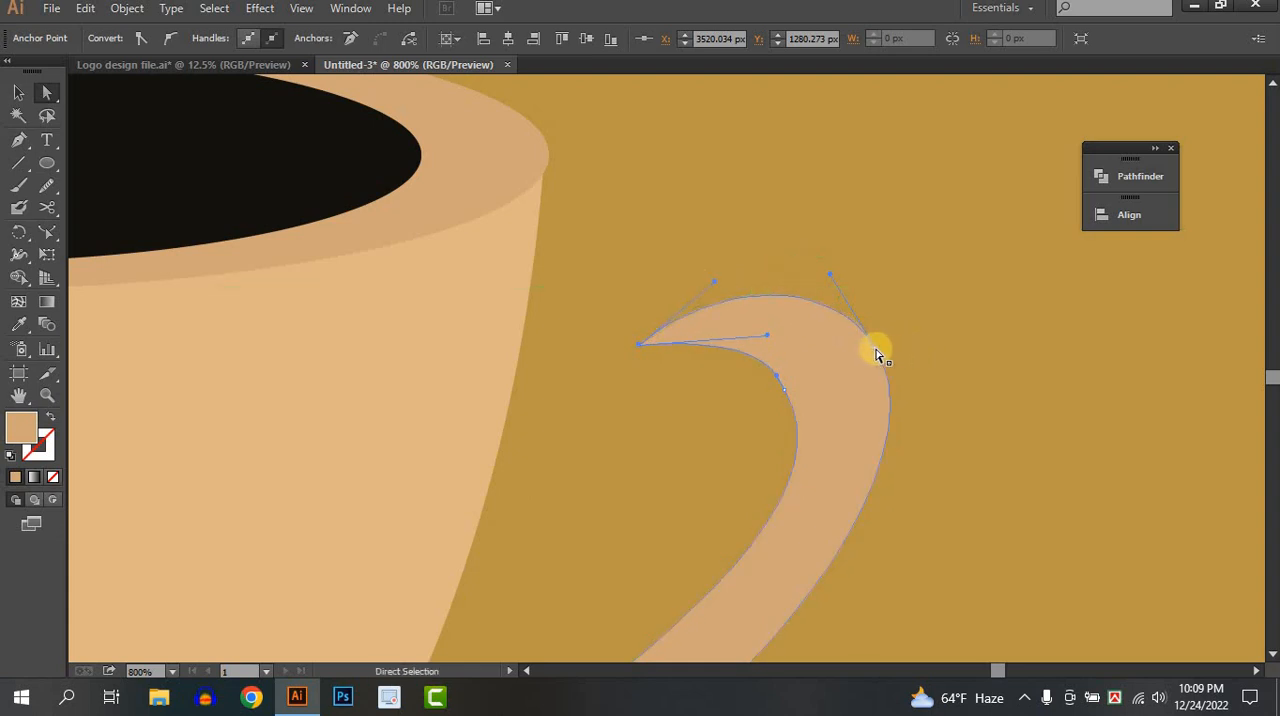
drag(860, 359, 863, 358)
scroll(863, 358, down, 4)
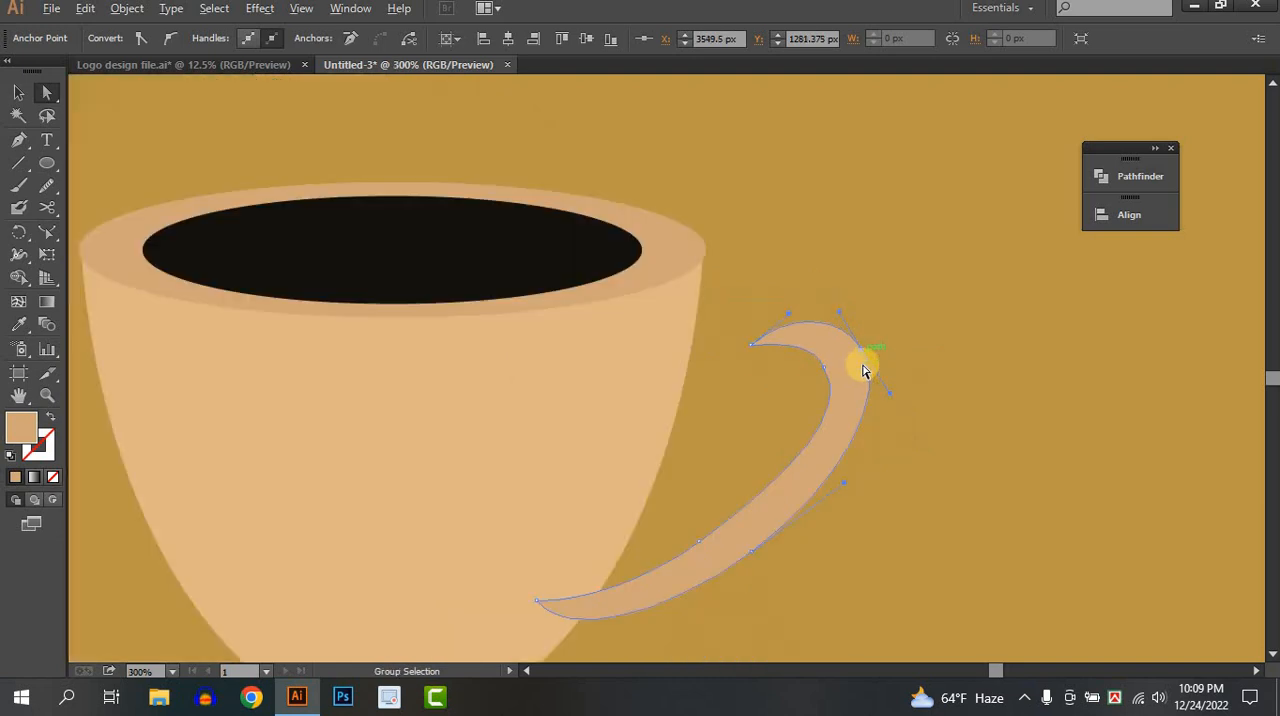
scroll(840, 418, up, 1)
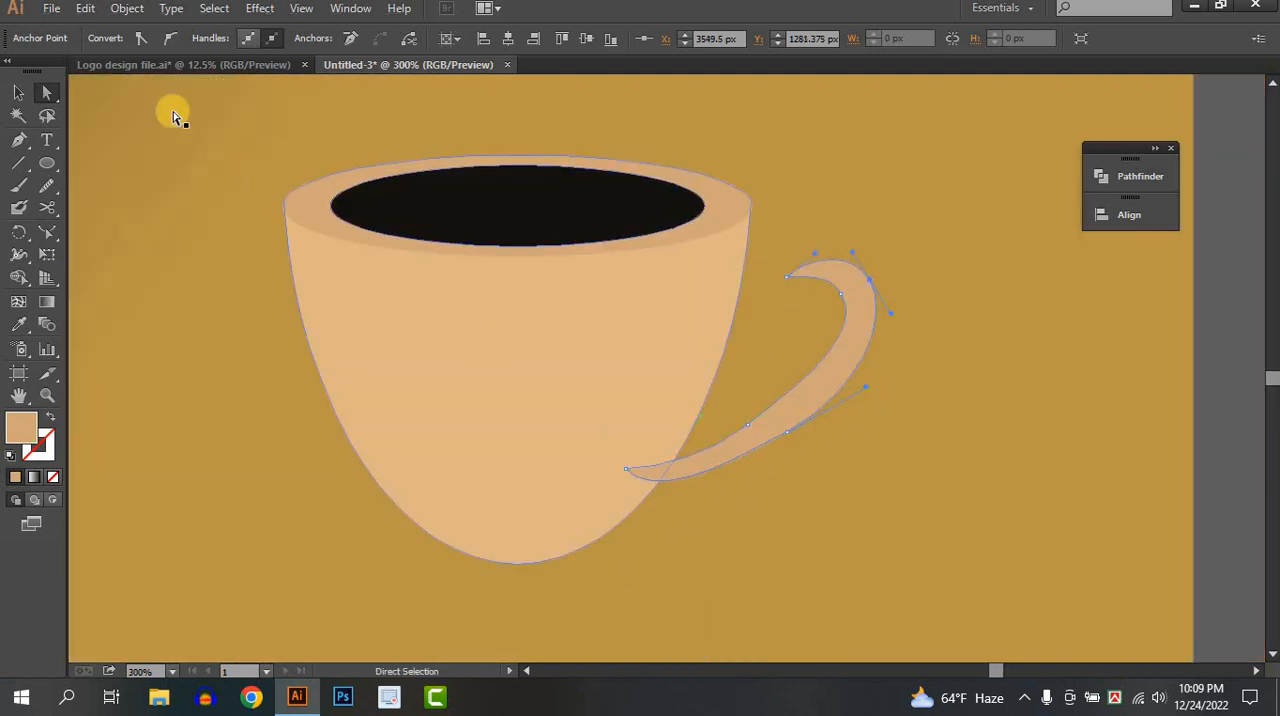
Move the handle against the cup and adjust its rotation so the upper tip meets the cup's right edge.
click(25, 100)
drag(828, 374, 786, 376)
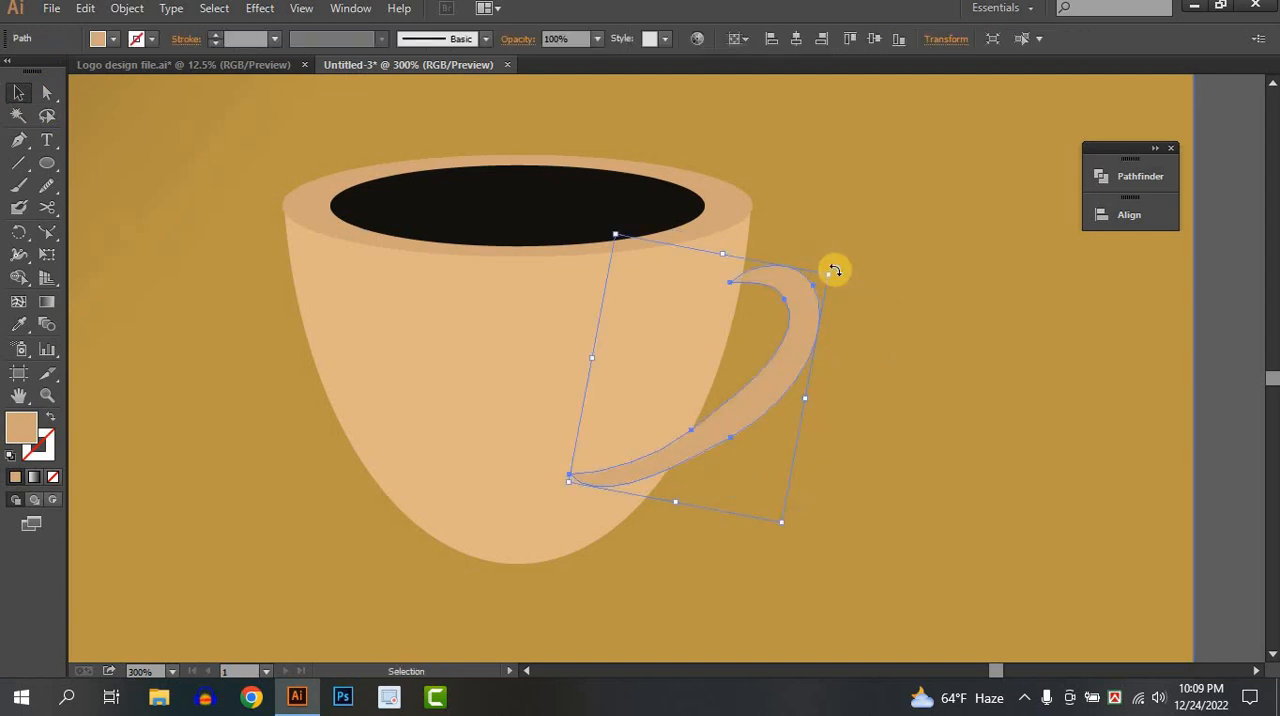
drag(834, 270, 860, 330)
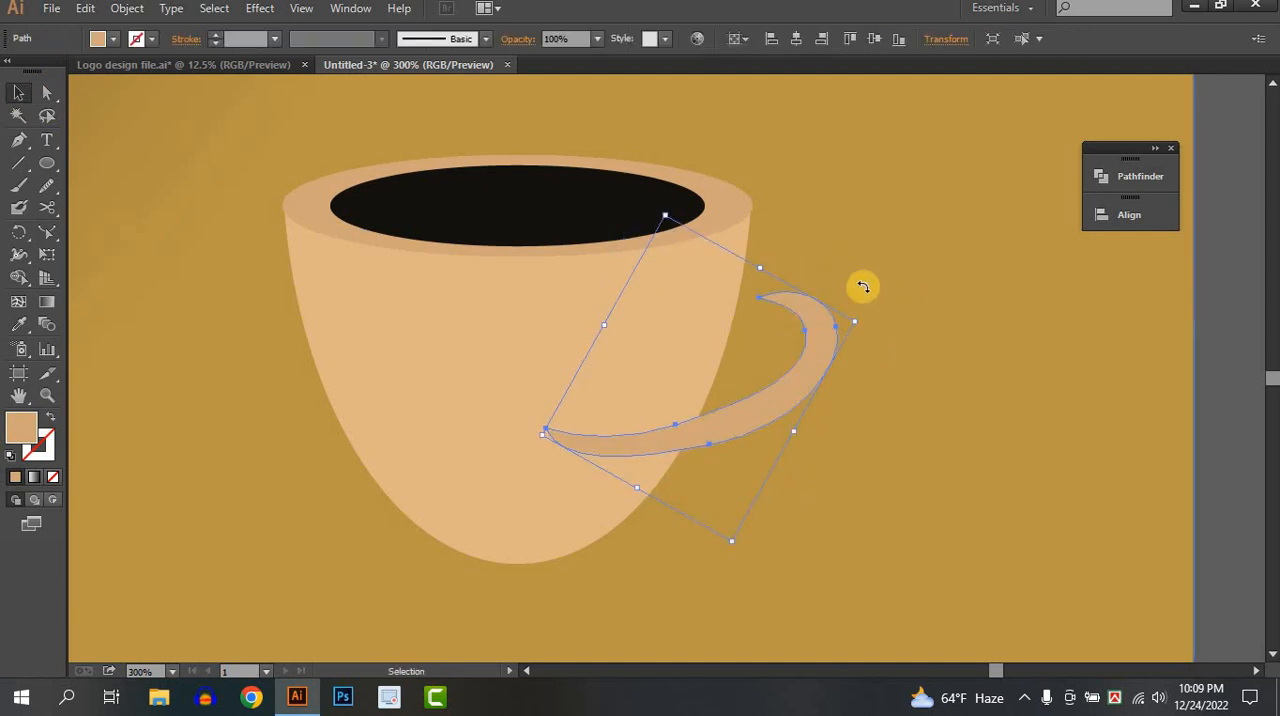
drag(863, 286, 852, 274)
drag(823, 322, 838, 339)
scroll(838, 339, down, 2)
Select the cup and handle pieces and merge the handle with the cup body using the Shape Builder.
shift+click(753, 353)
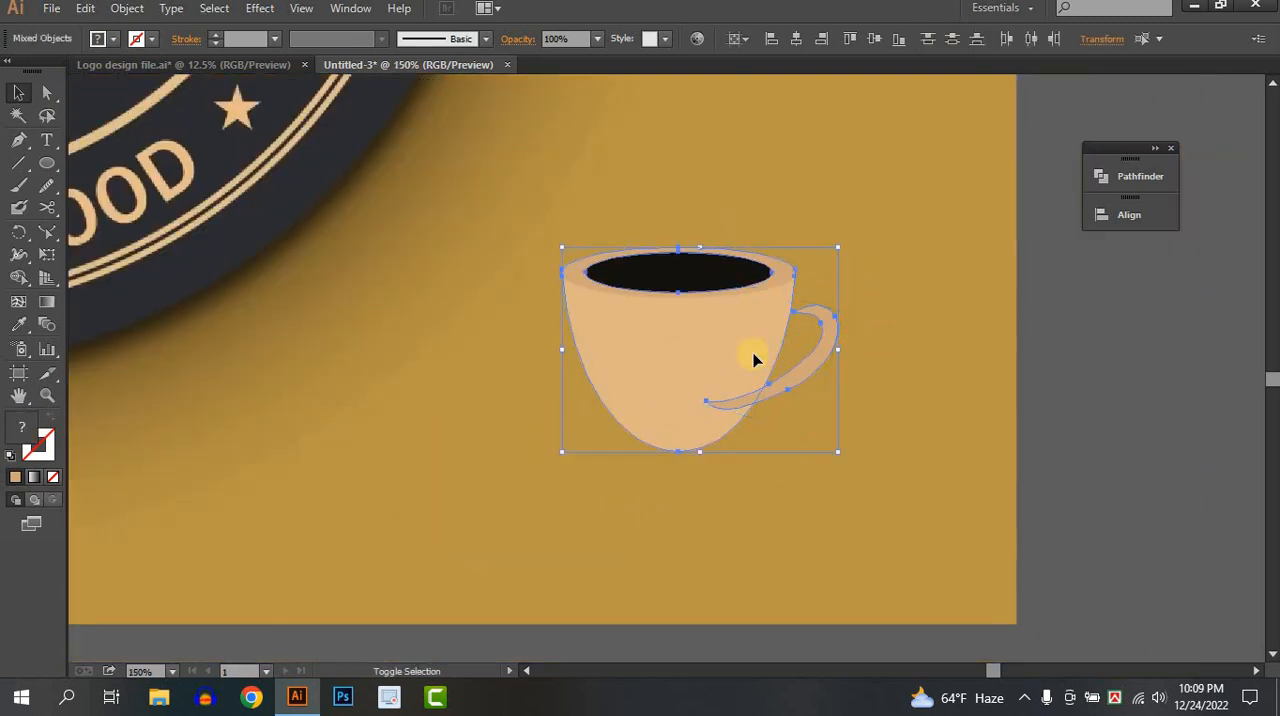
click(1041, 389)
click(717, 370)
shift+click(717, 370)
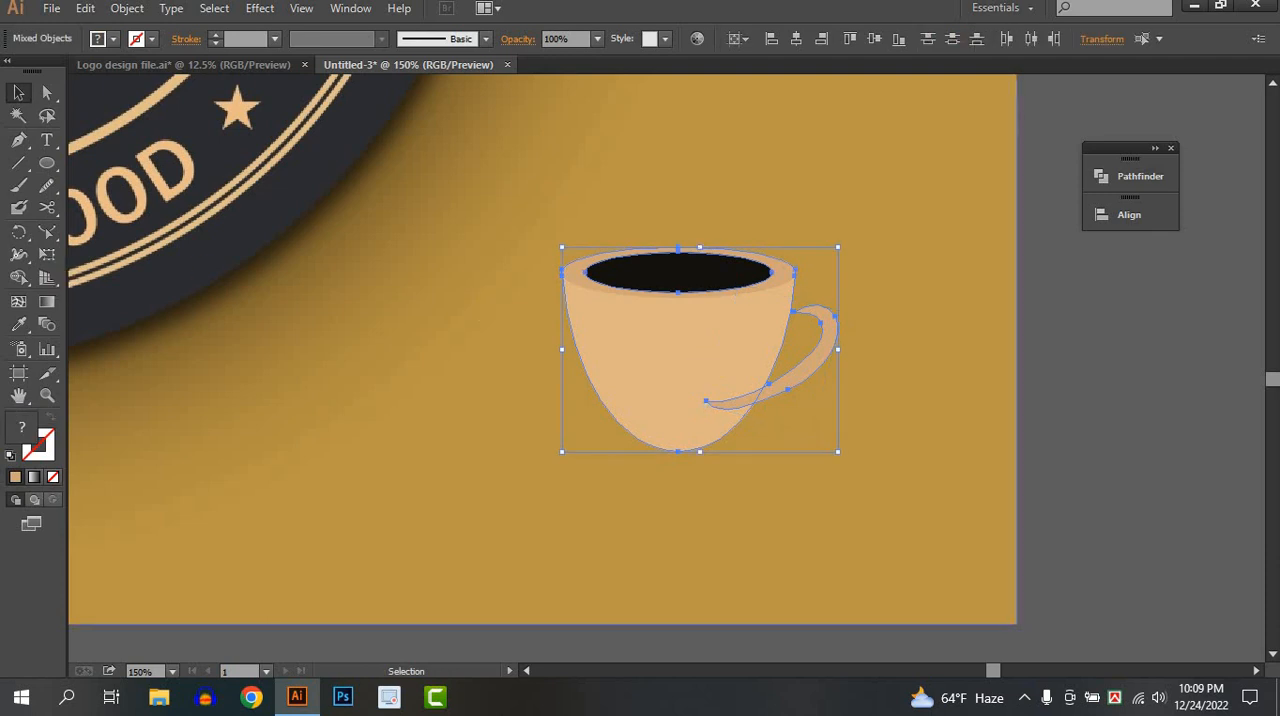
click(19, 278)
drag(696, 368, 793, 400)
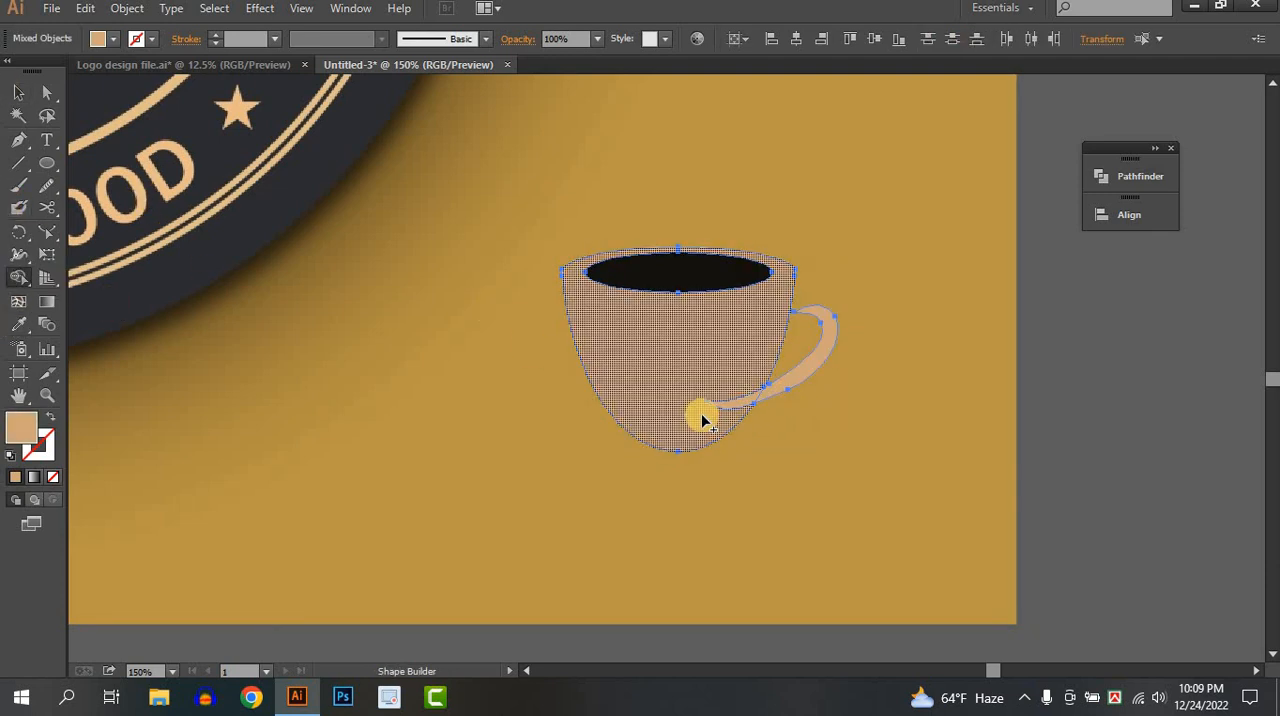
mouse_move(700, 416)
mouse_down()
mouse_move(810, 385)
mouse_move(1216, 476)
mouse_up()
key(v)
click(1075, 483)
Color the merged cup body and handle with the tan sampled from the reference logo's cup.
key(ctrl+minus)
key(ctrl+minus)
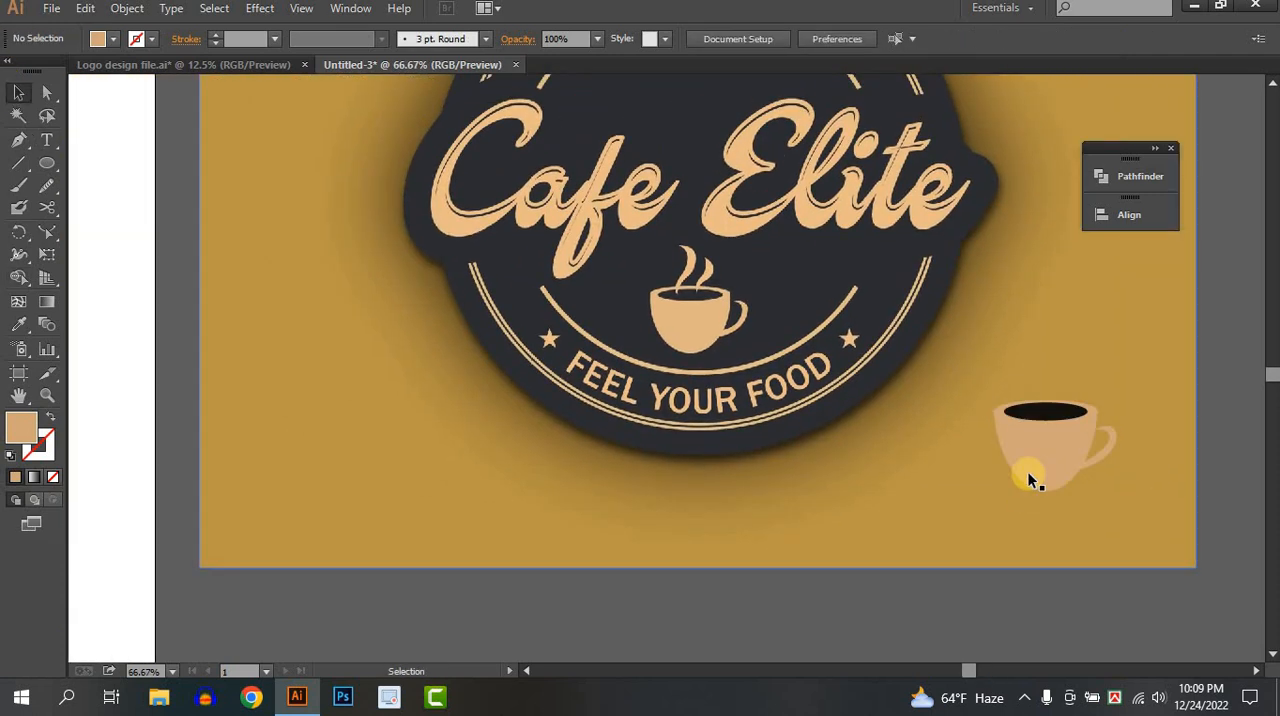
click(1027, 471)
click(18, 320)
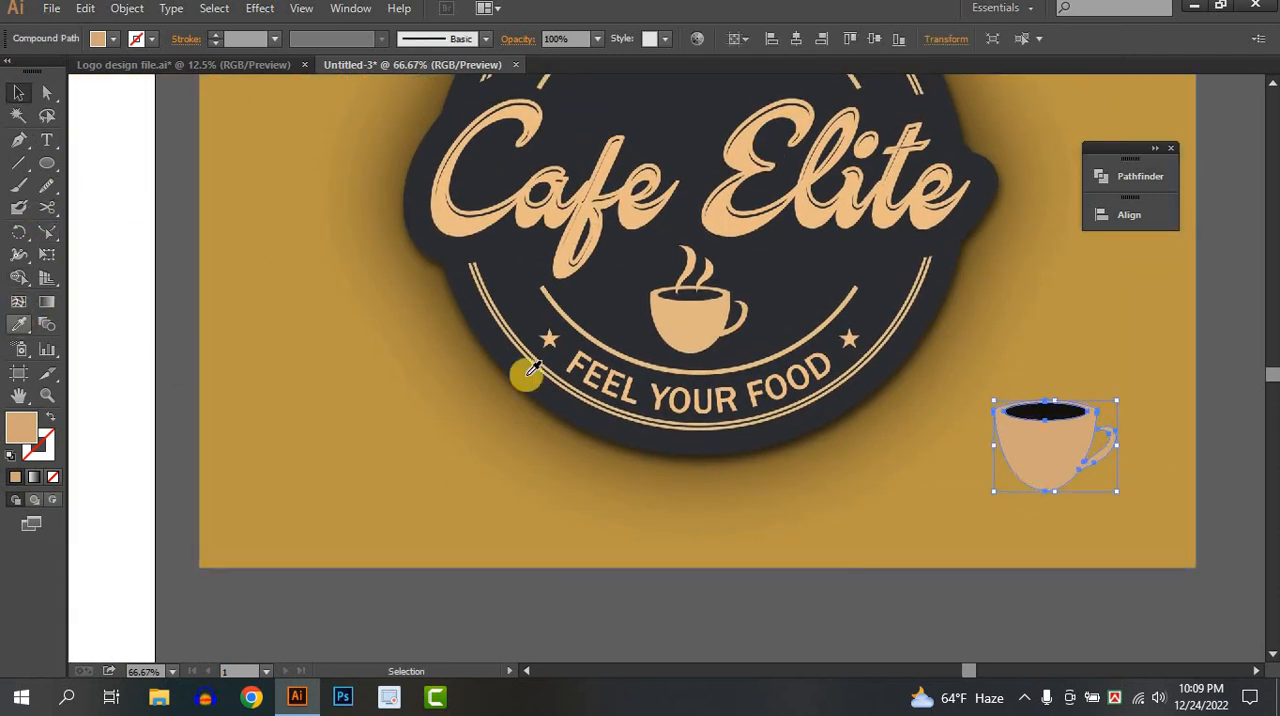
click(720, 345)
click(18, 92)
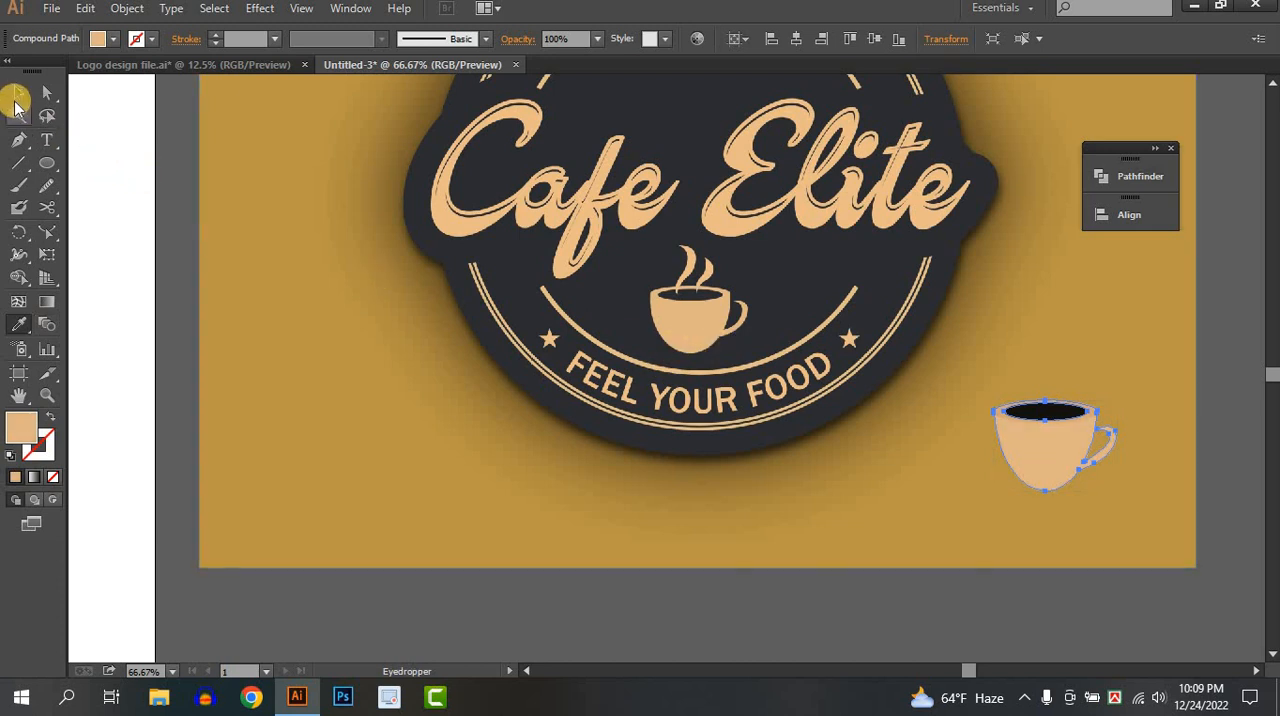
click(1006, 588)
Draw a closed, tapering S-shaped steam wisp above the coffee cup with the Pen tool.
scroll(1108, 495, up, 1)
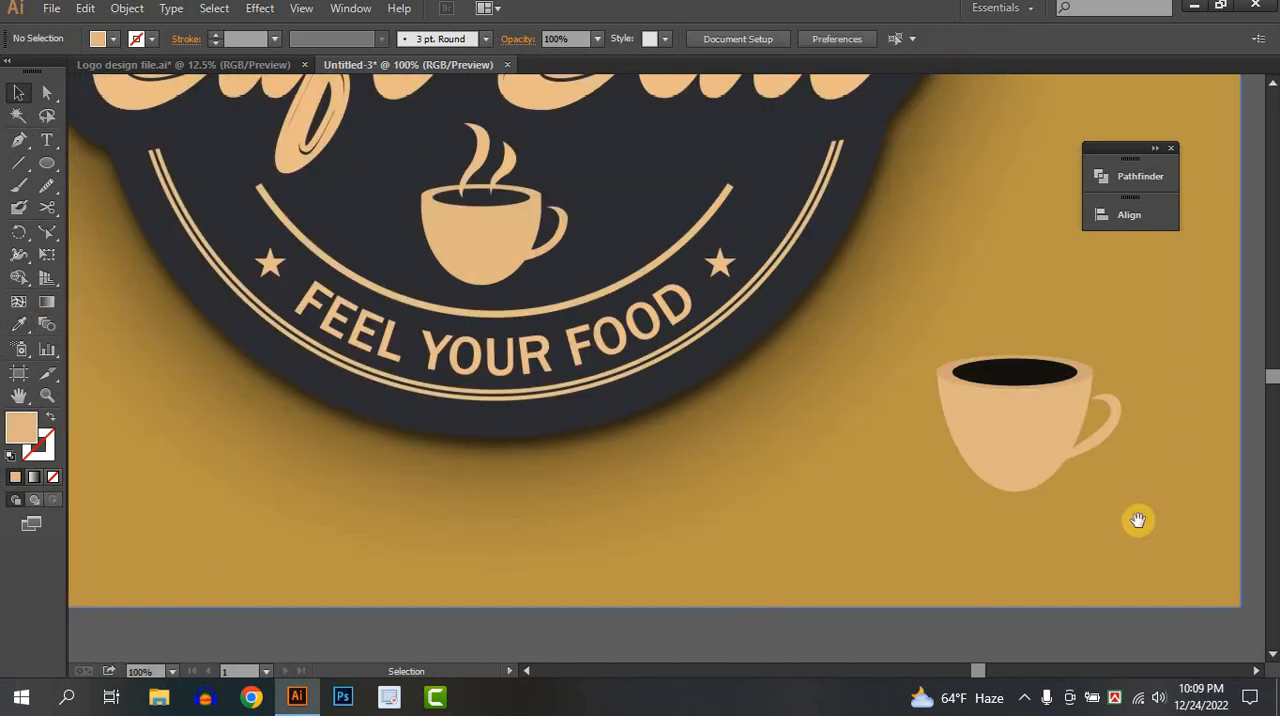
drag(991, 523, 871, 525)
drag(737, 311, 734, 368)
scroll(737, 380, up, 1)
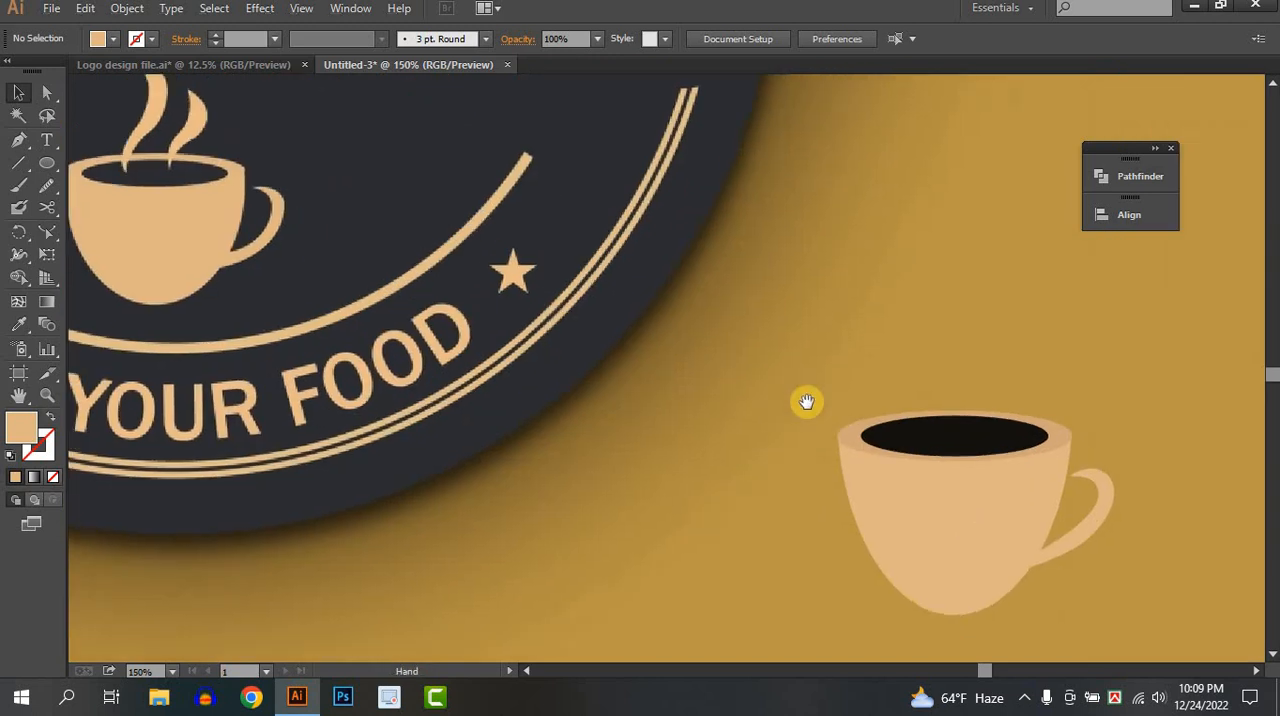
click(18, 140)
scroll(823, 300, up, 1)
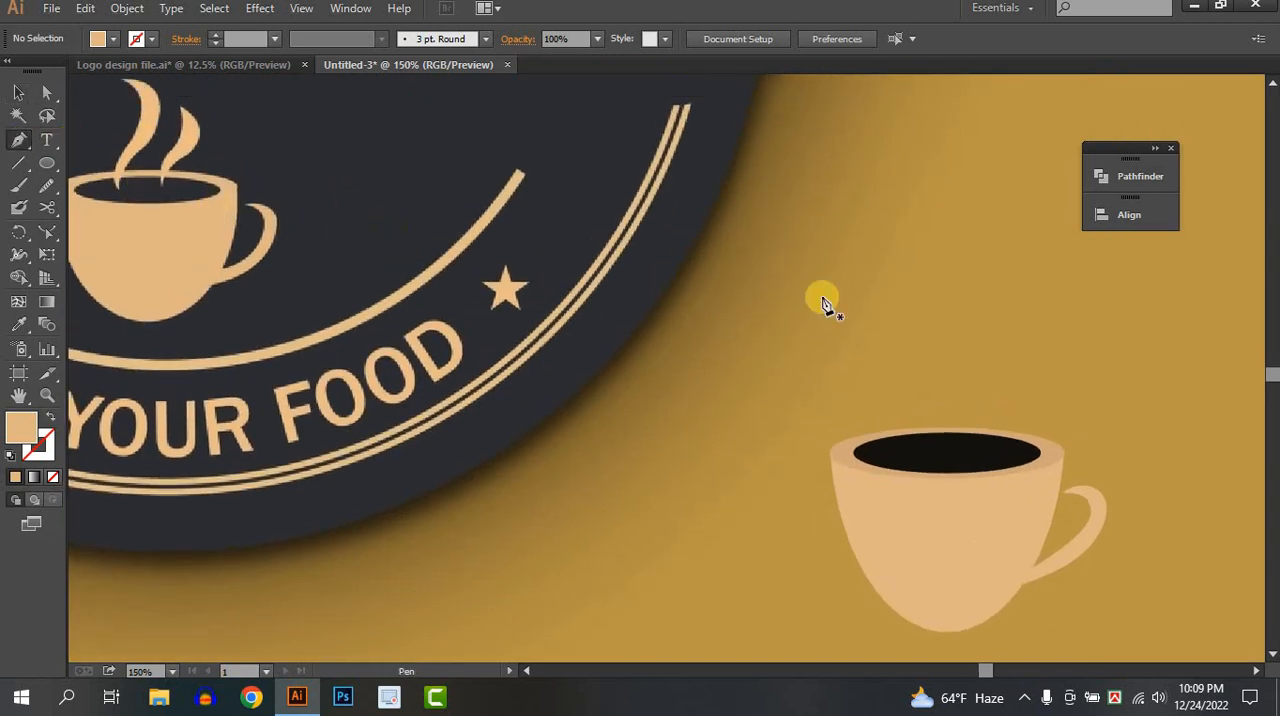
click(917, 312)
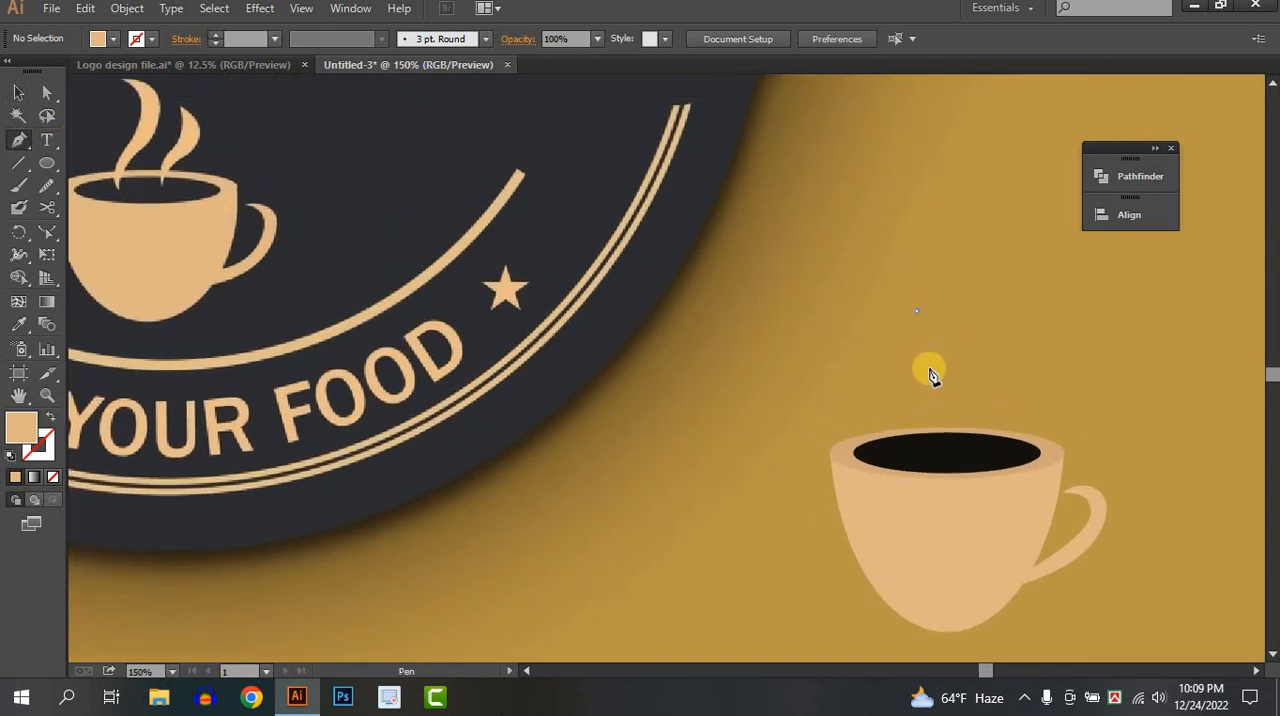
click(917, 374)
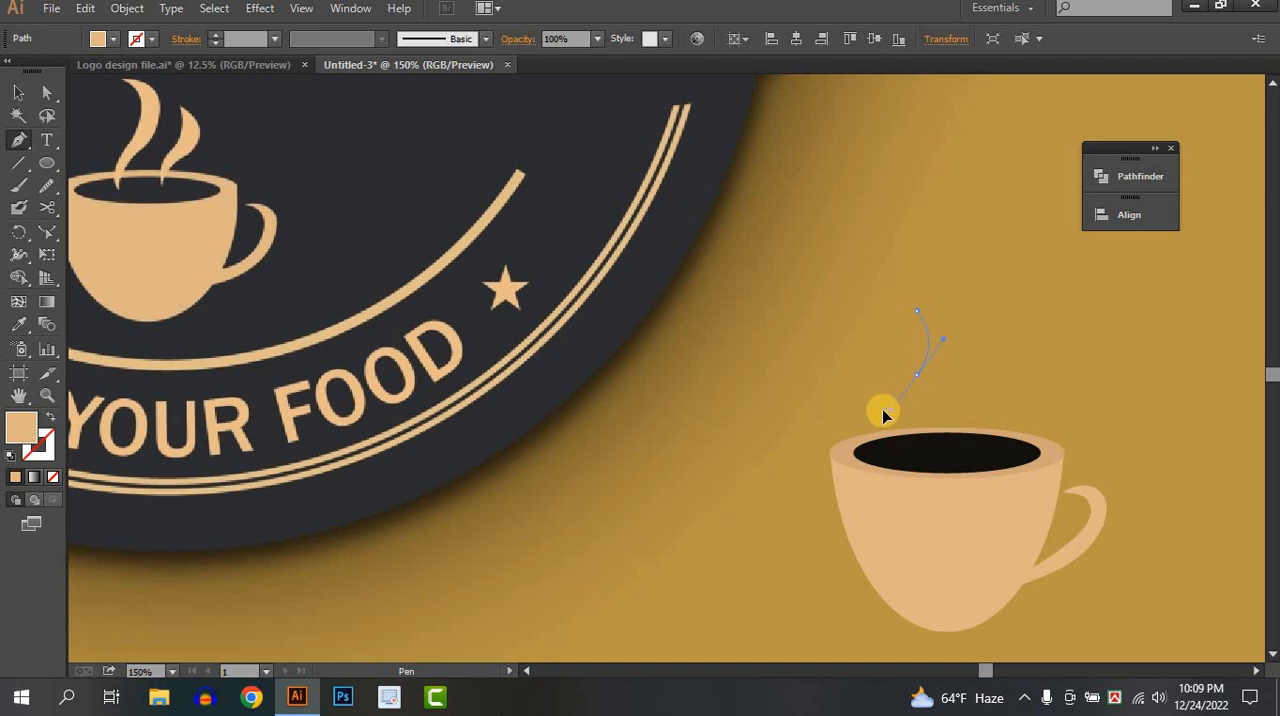
click(917, 374)
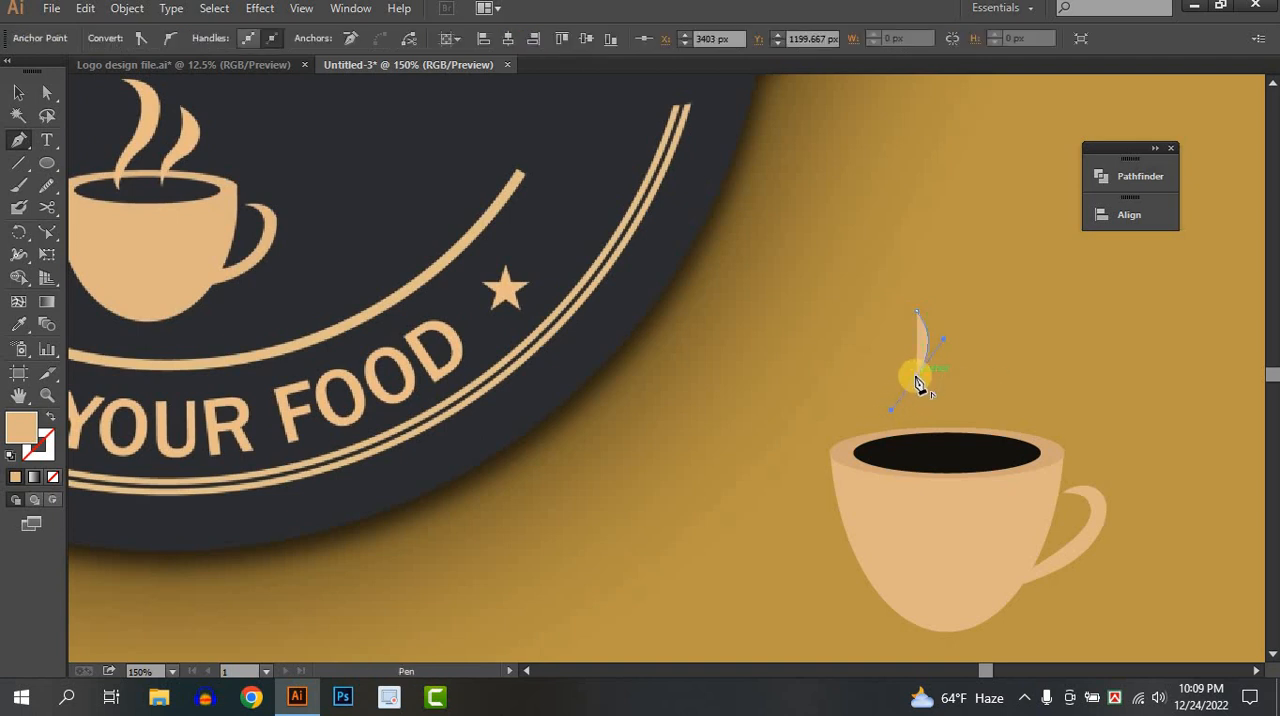
mouse_move(923, 406)
mouse_down()
mouse_move(930, 427)
mouse_move(934, 387)
mouse_up()
click(917, 409)
drag(924, 316, 875, 303)
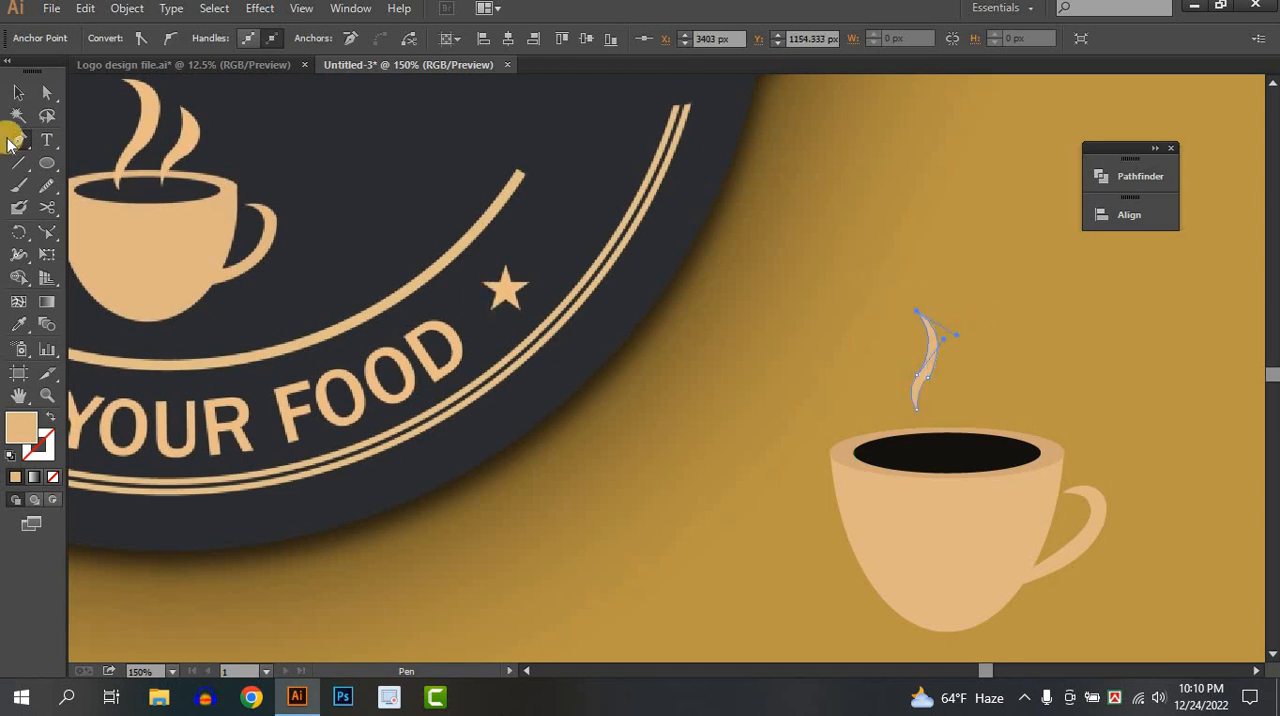
Smooth the steam wisp's outline with the Smooth tool, widen the wisp and lower it toward the coffee.
click(18, 92)
click(55, 192)
mouse_move(962, 362)
mouse_down()
mouse_move(920, 366)
mouse_move(943, 334)
mouse_move(918, 314)
mouse_up()
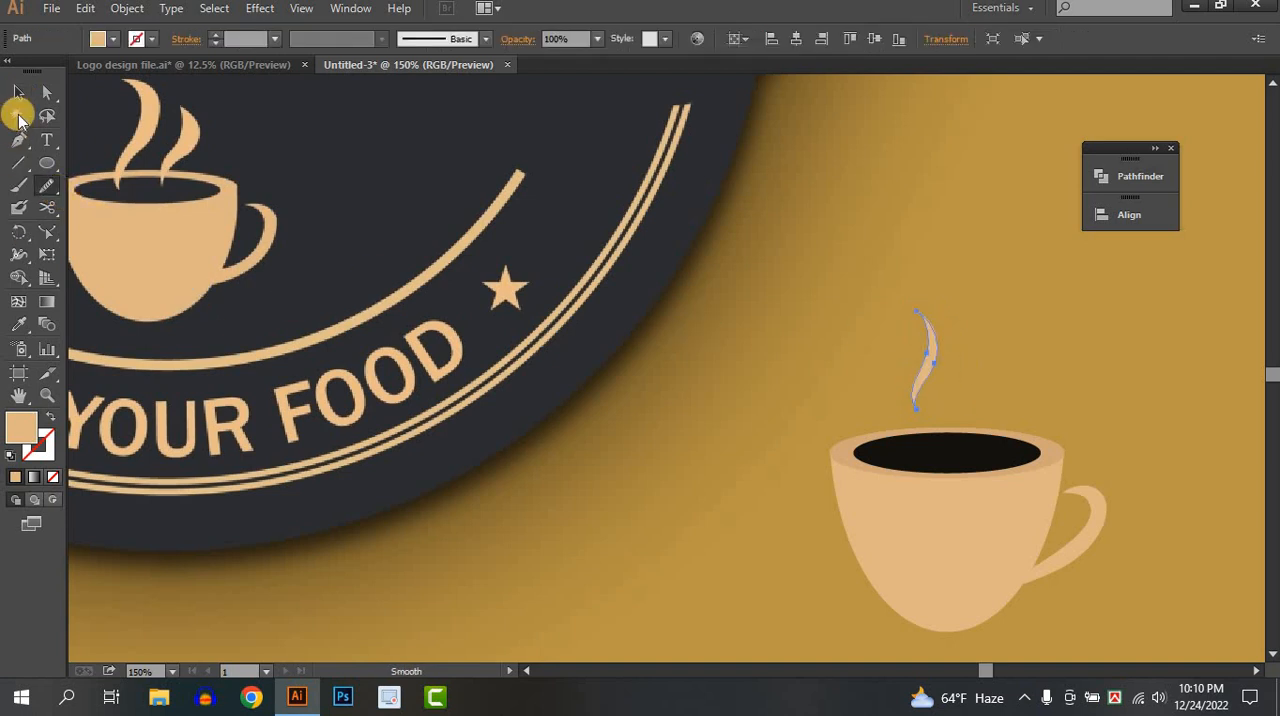
click(16, 98)
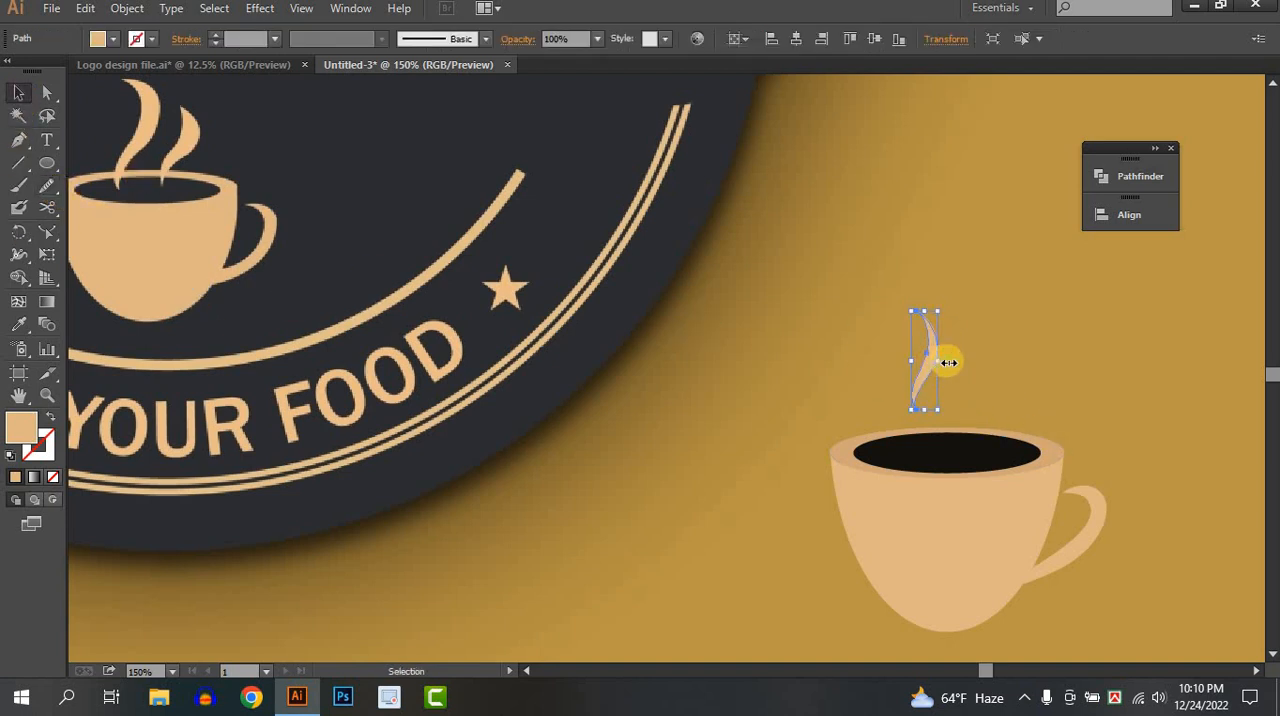
drag(946, 362, 940, 380)
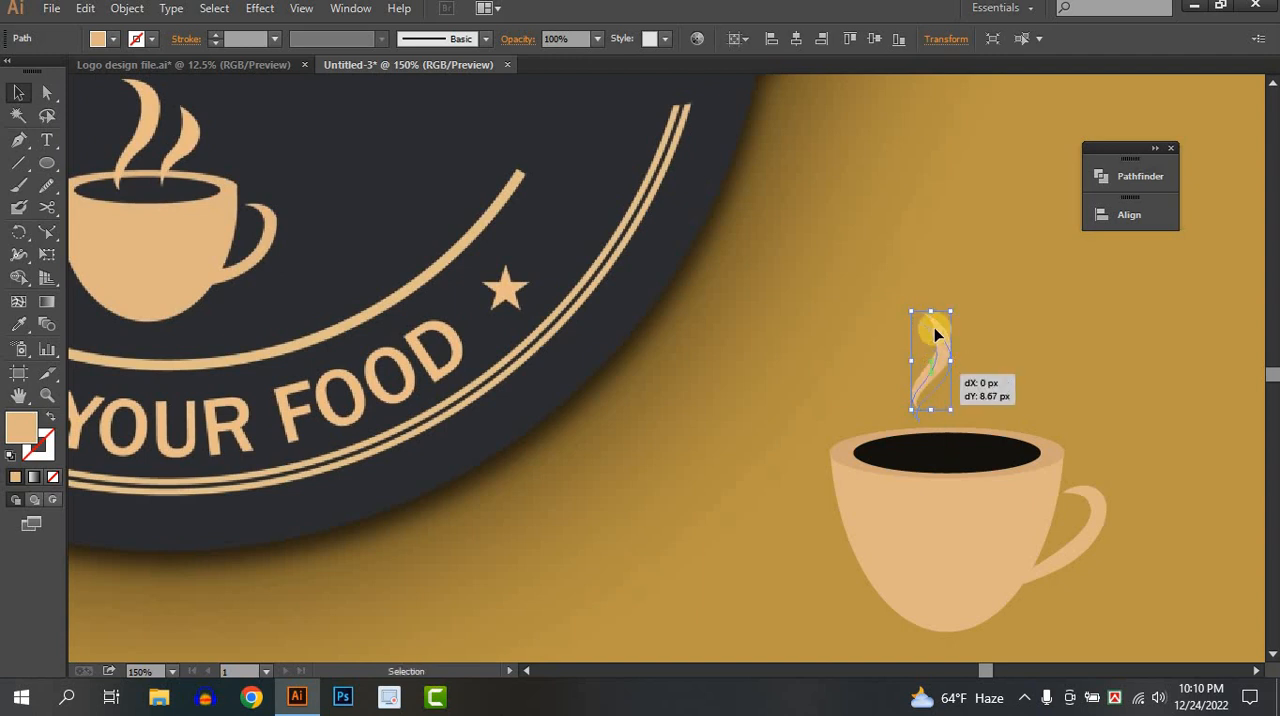
Place a second steam wisp beside the first over the coffee and scale it shorter and wider.
drag(897, 312, 982, 353)
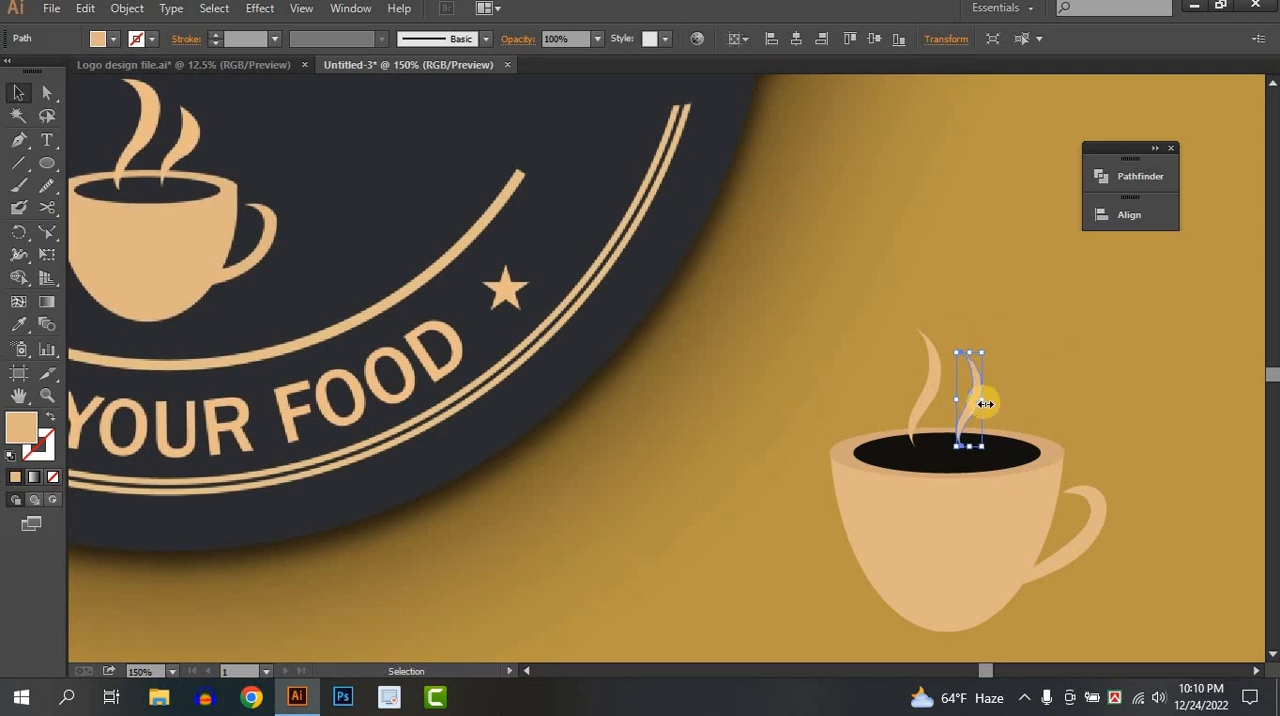
mouse_move(985, 403)
mouse_down()
mouse_move(997, 403)
mouse_move(971, 406)
mouse_up()
drag(990, 358, 988, 362)
Lock the reference image and move the cup with its steam into the badge, centred above the lower arc.
scroll(1013, 381, down, 3)
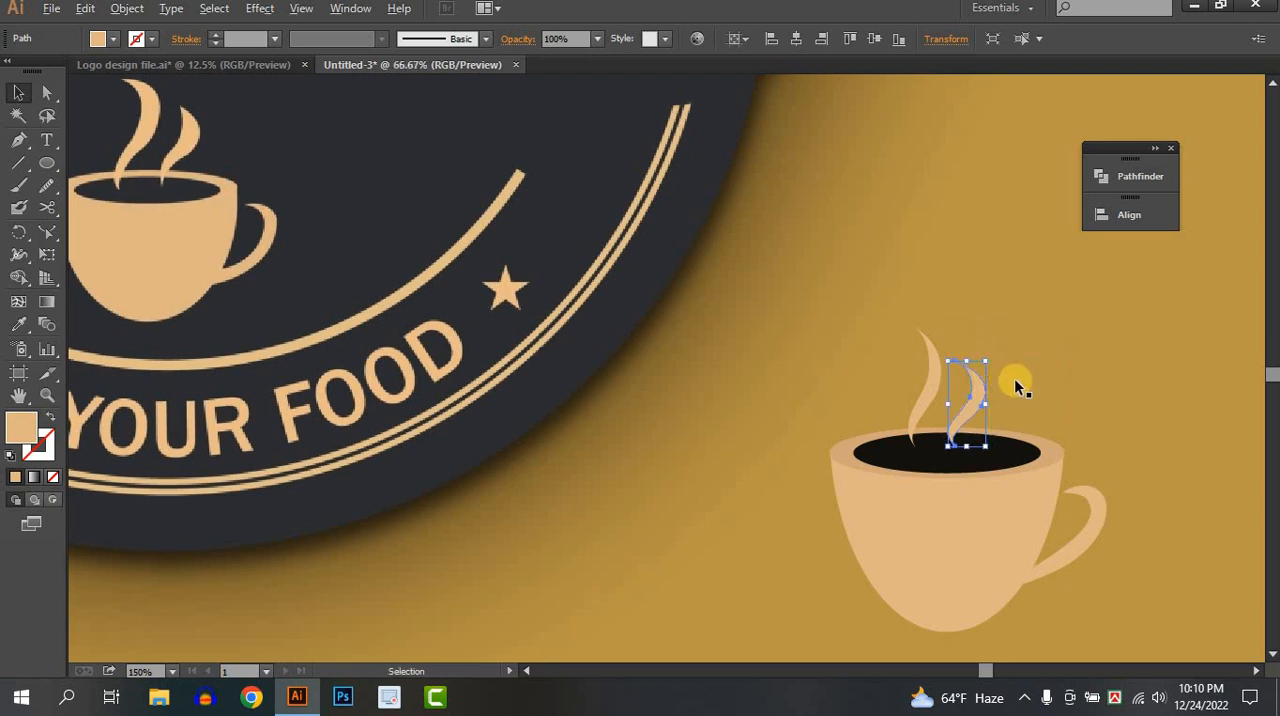
click(1071, 426)
key(ctrl+2)
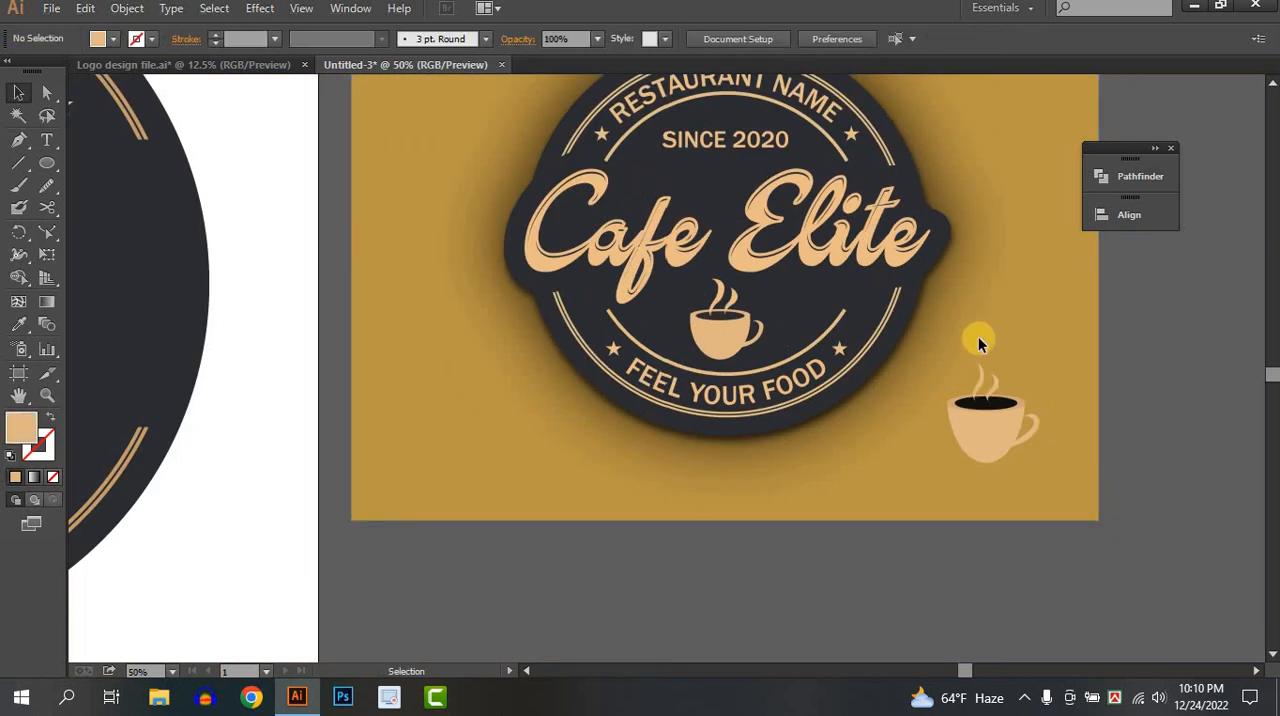
drag(953, 362, 404, 434)
Start a new text object in the empty middle of the badge, above the cup.
scroll(1039, 460, down, 1)
click(773, 487)
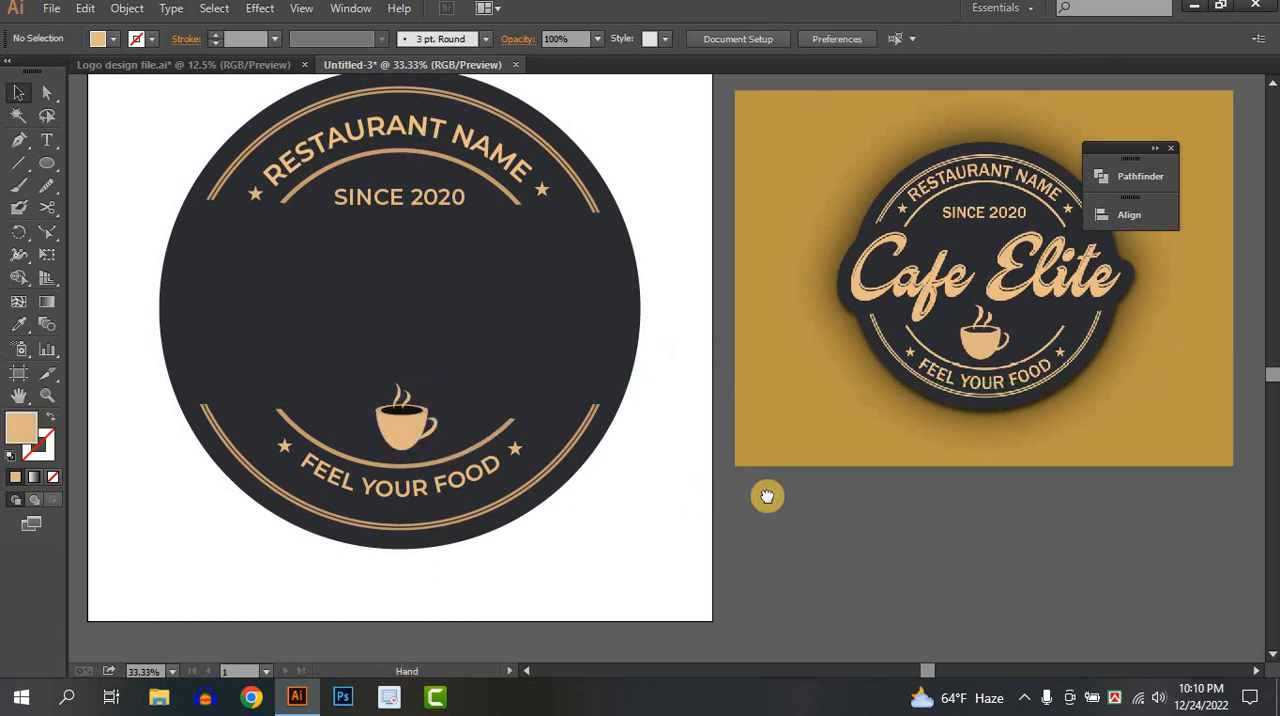
drag(685, 515, 763, 548)
click(47, 140)
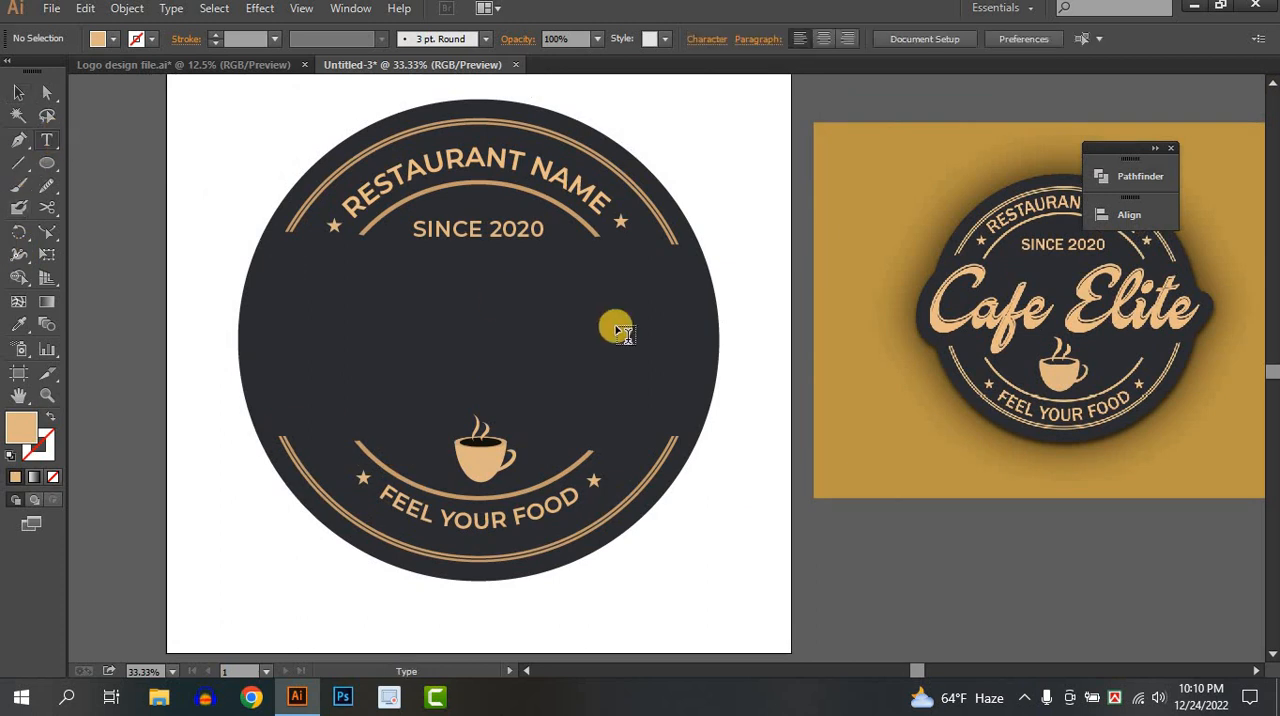
click(571, 377)
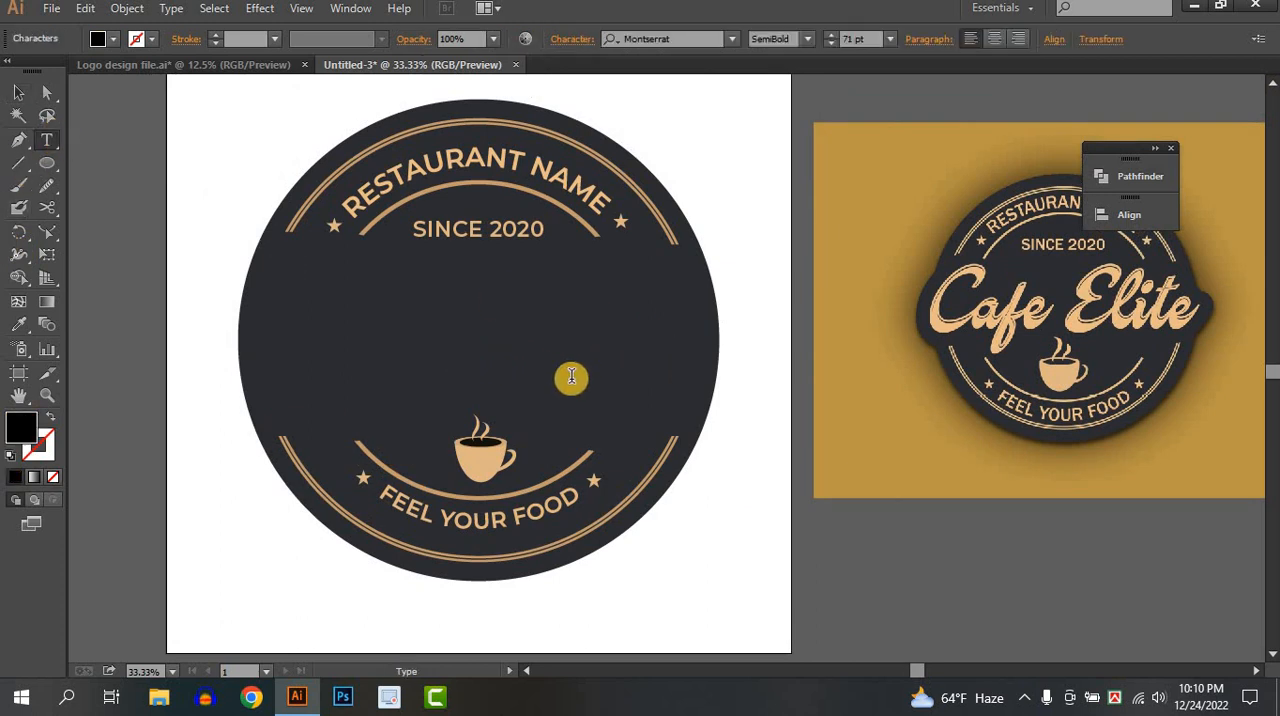
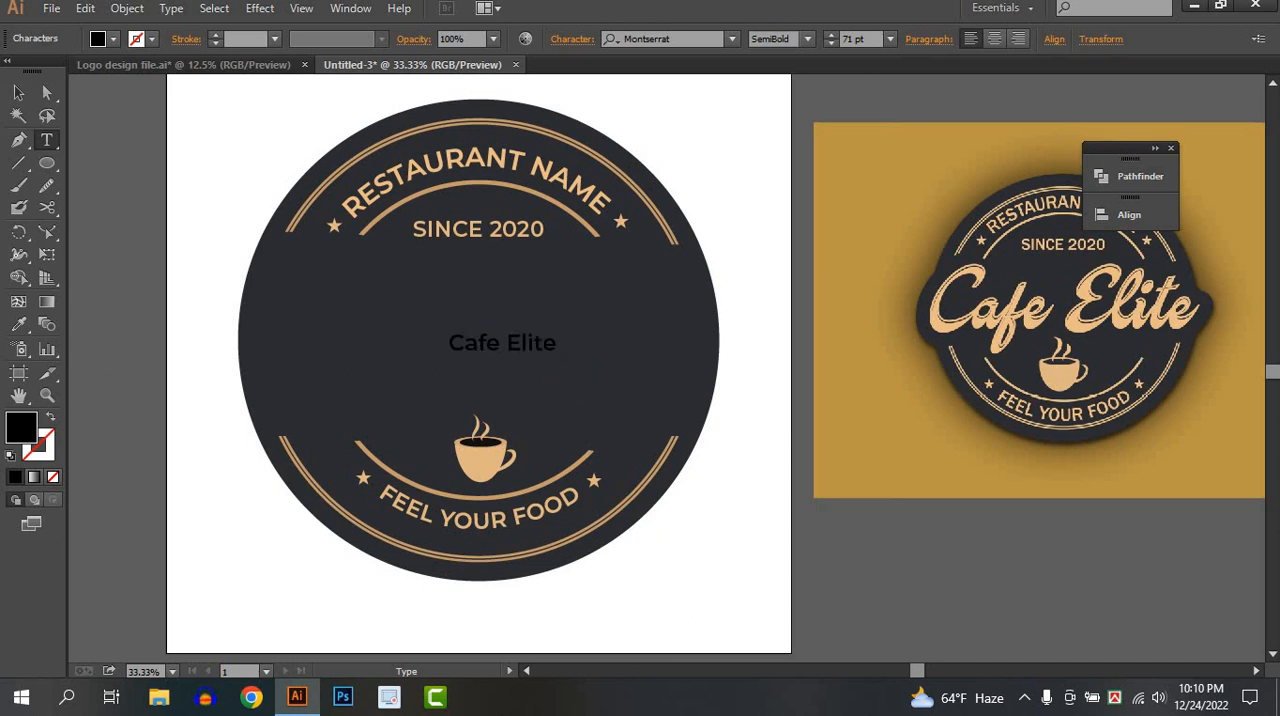
Enlarge the Cafe Elite text to about 267 pt across the badge's middle and fill it with the reference logo's tan colour.
click(18, 92)
click(552, 346)
drag(558, 357, 702, 436)
drag(648, 323, 618, 333)
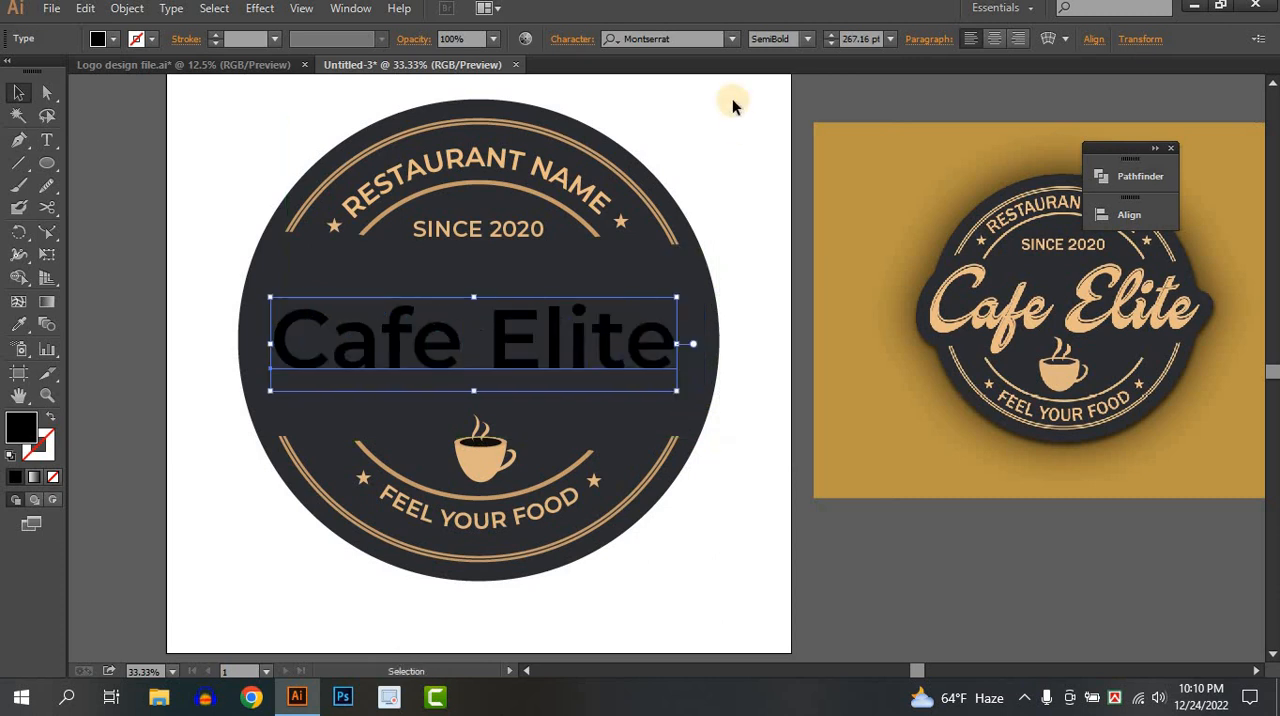
click(17, 327)
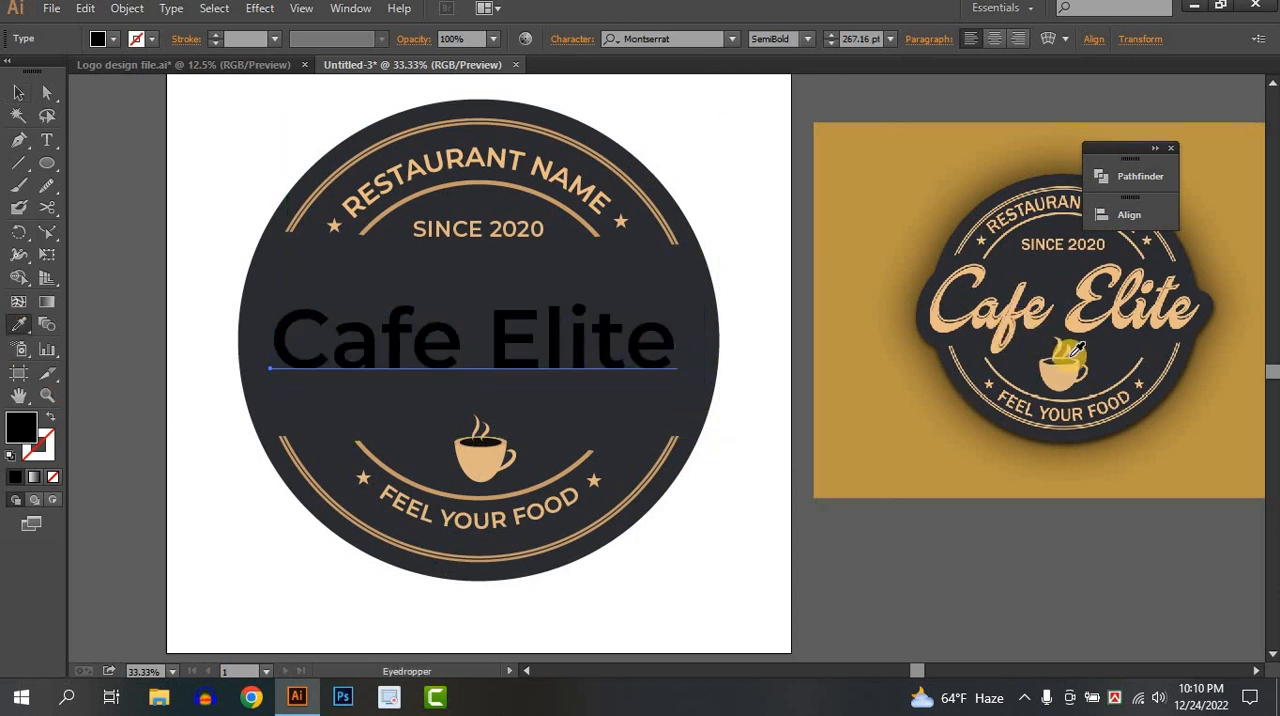
click(1053, 360)
click(17, 92)
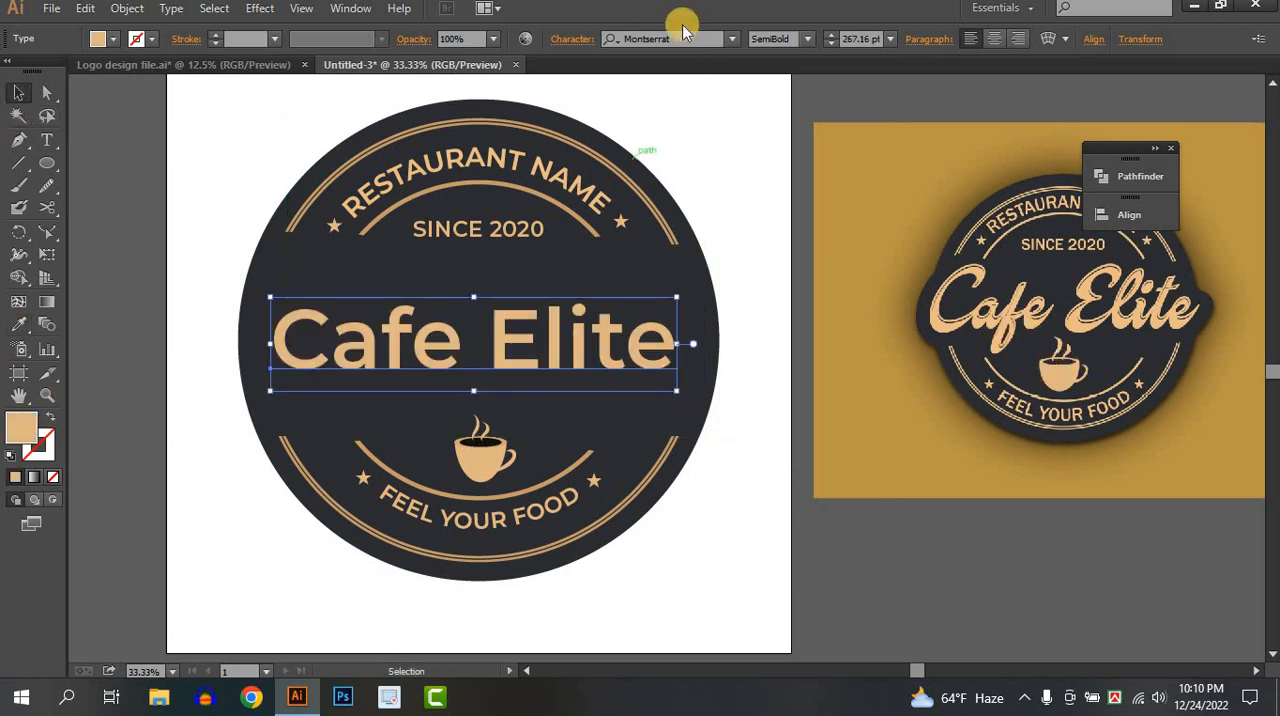
Try the Mistral and MightyBrush fonts on the Cafe Elite text.
click(731, 40)
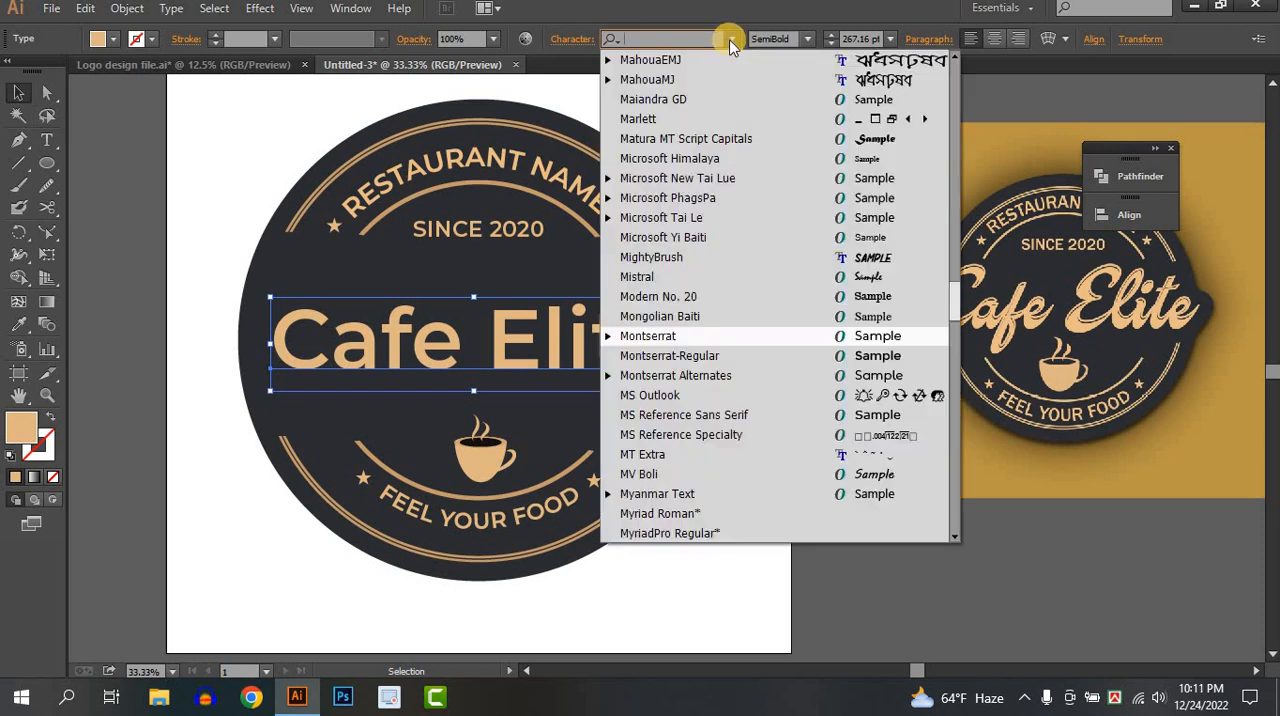
click(883, 284)
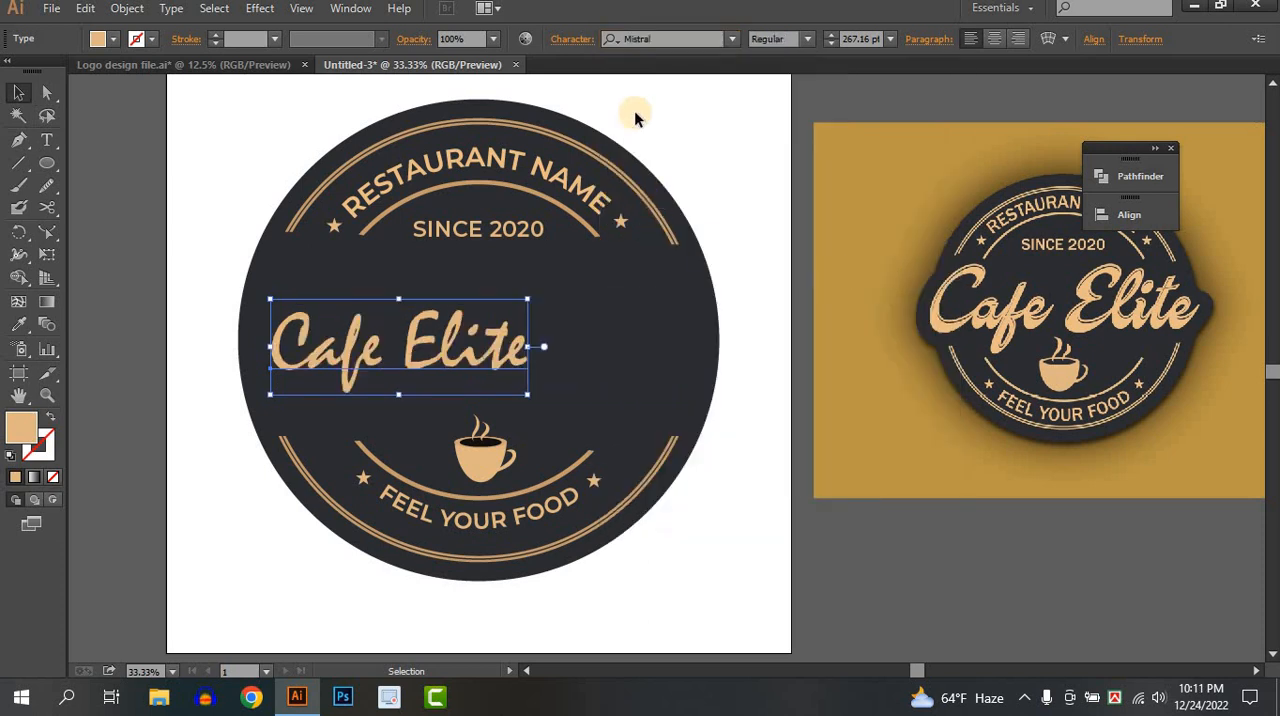
click(731, 40)
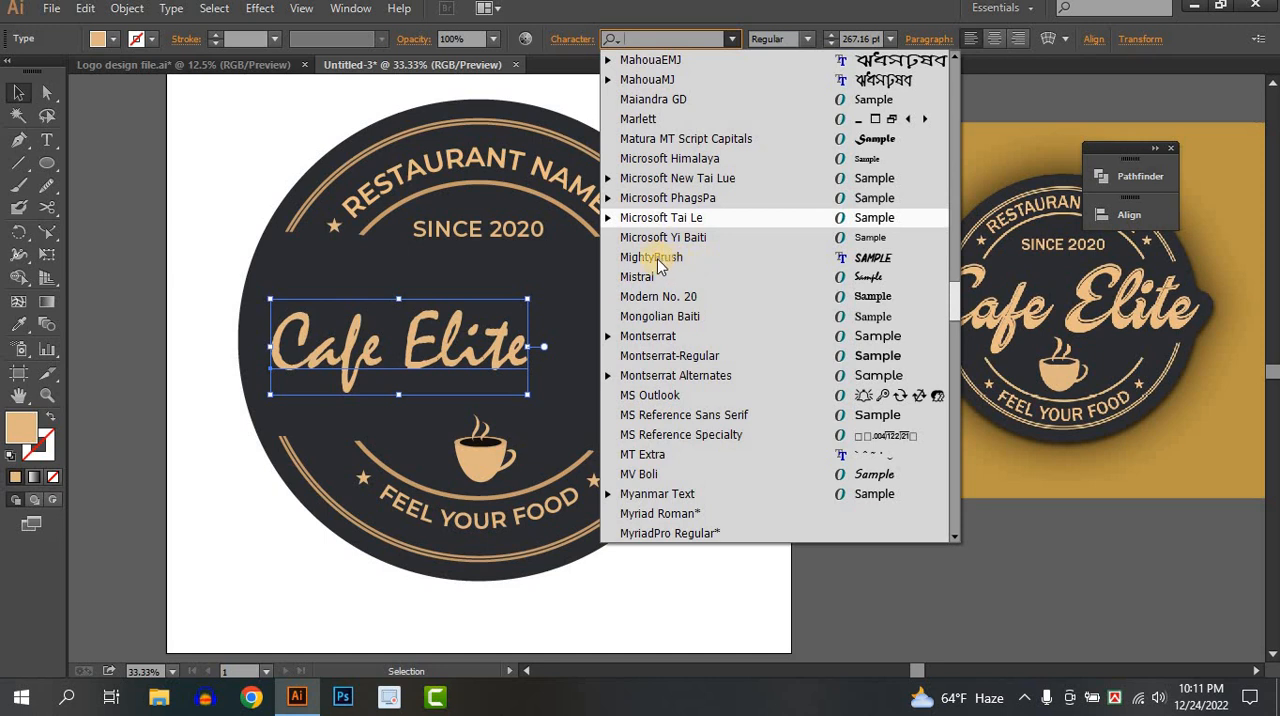
click(855, 256)
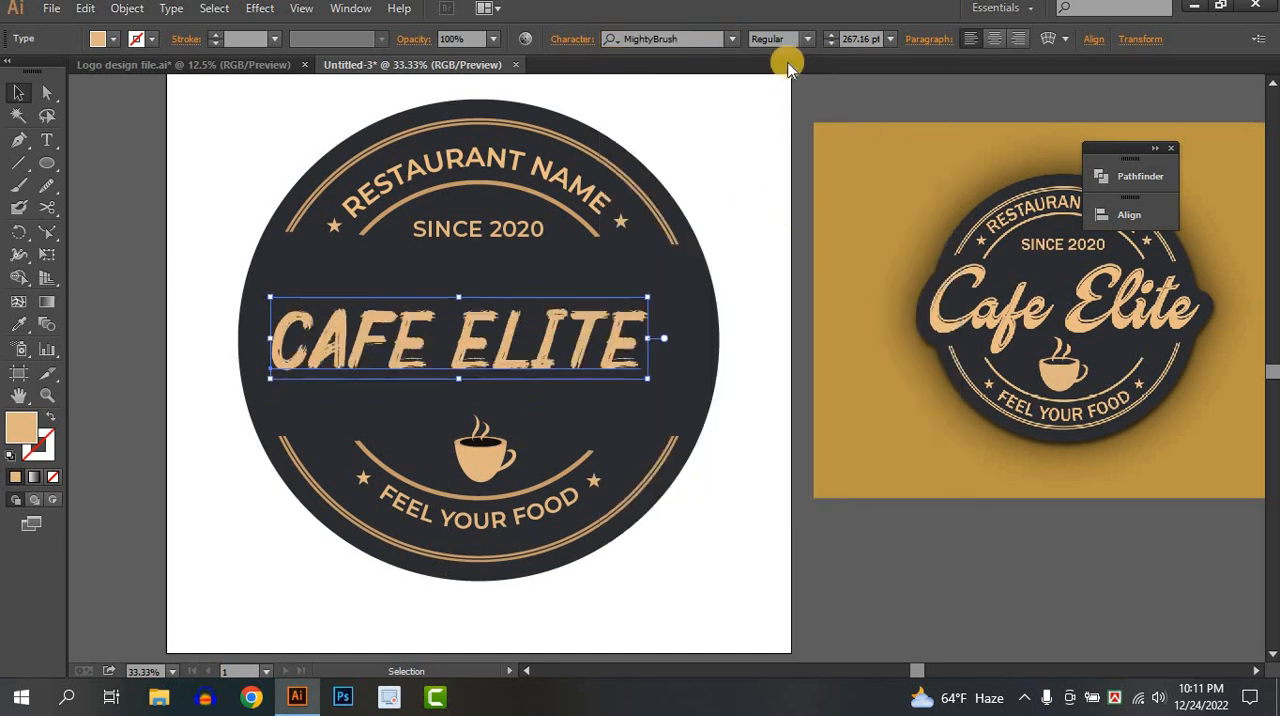
Set the Cafe Elite text in Brush Script MT Italic and enlarge it to about 445 pt, spanning the full badge width.
click(731, 40)
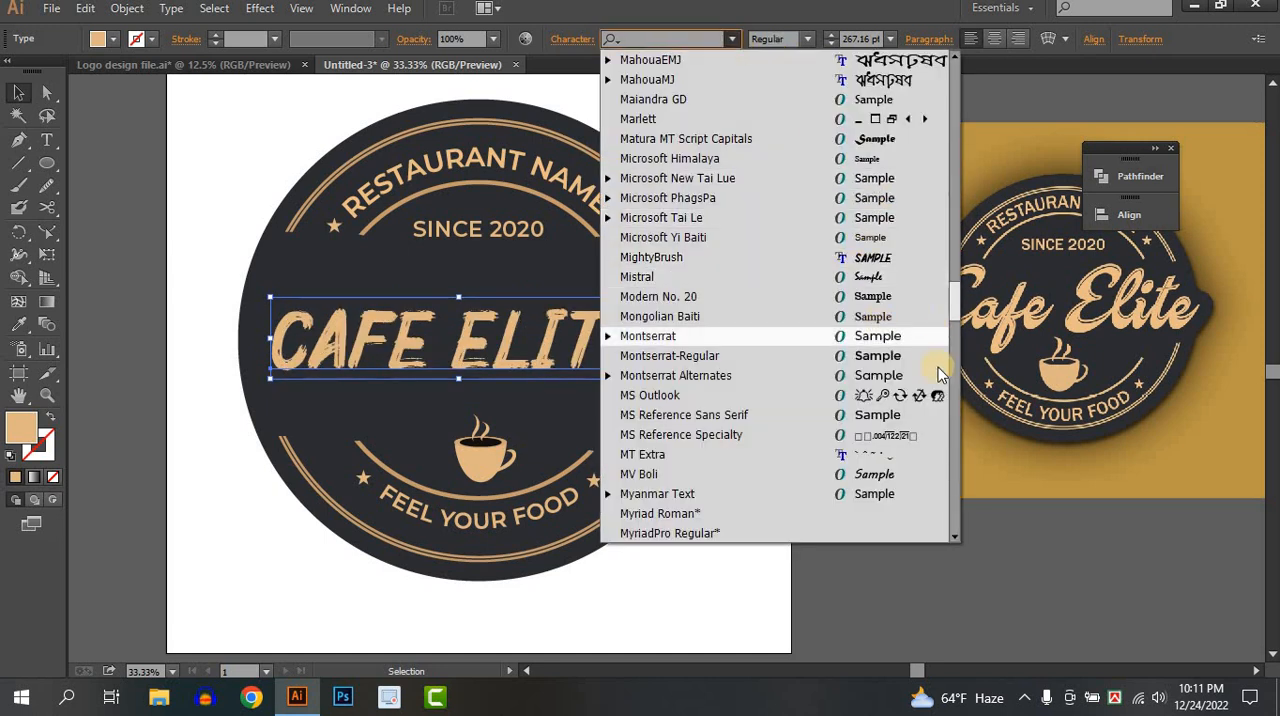
drag(960, 298, 952, 117)
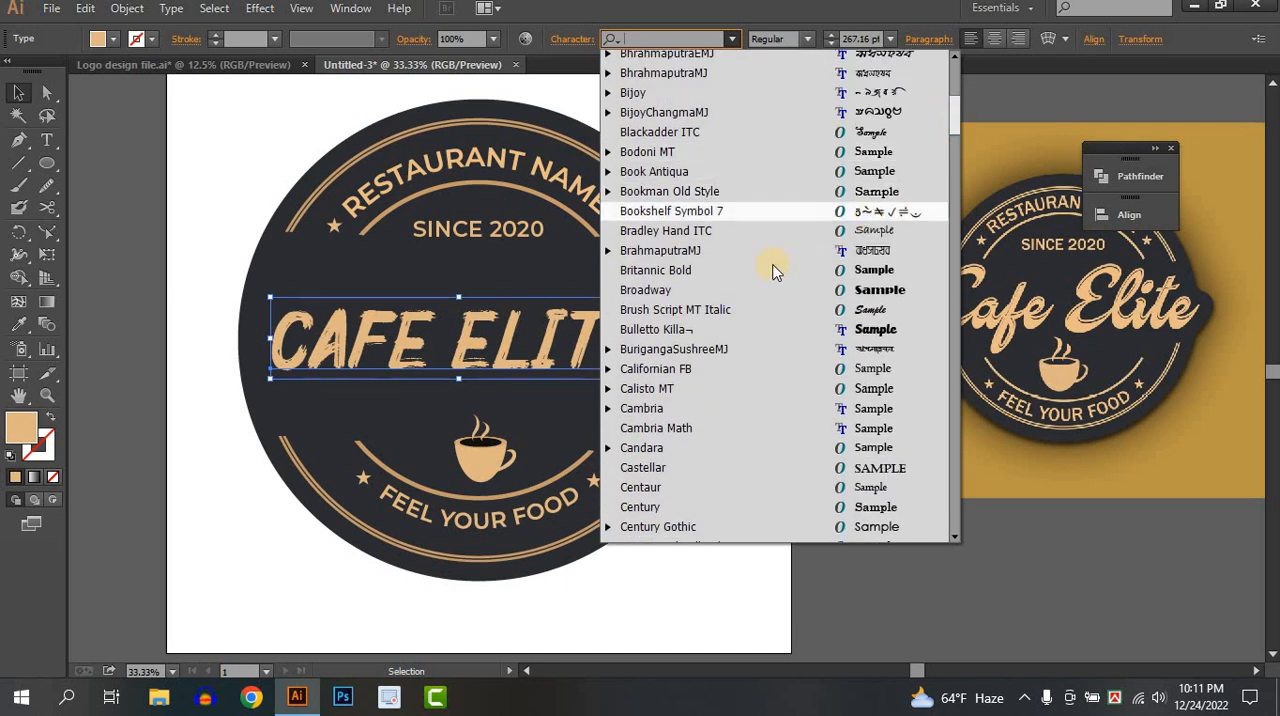
click(694, 310)
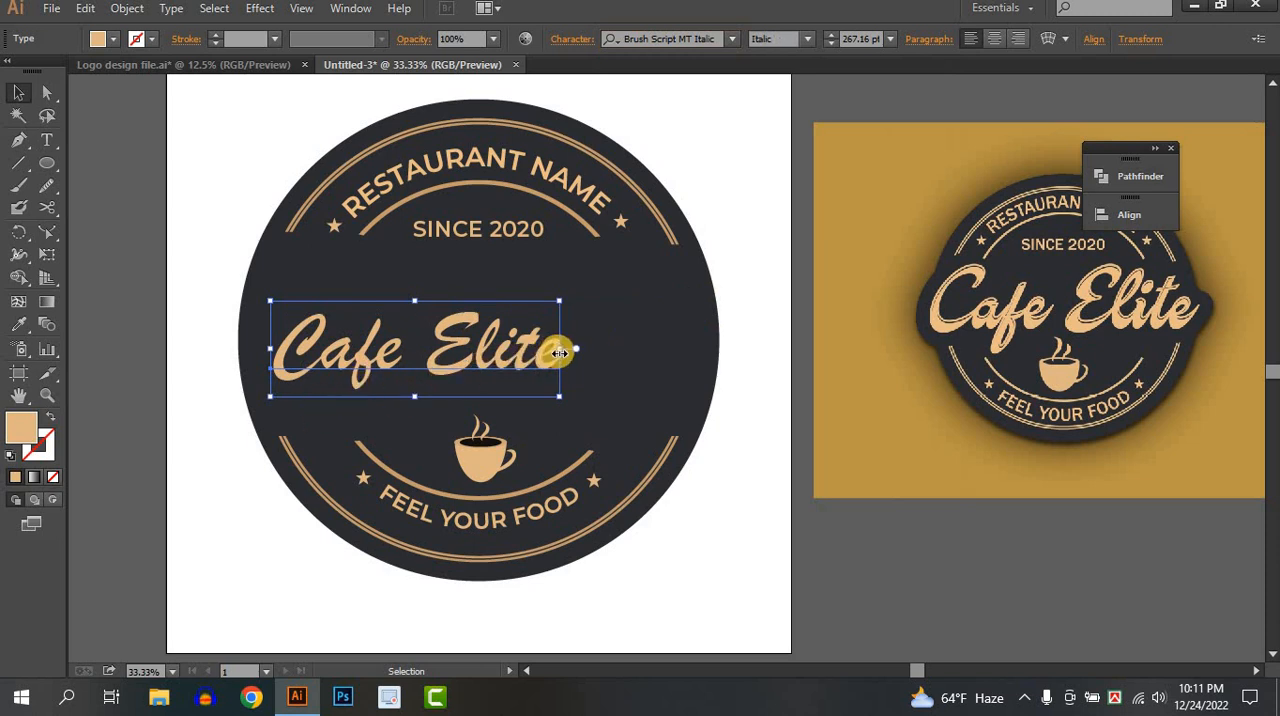
drag(572, 348, 718, 440)
drag(663, 371, 751, 402)
drag(633, 350, 634, 359)
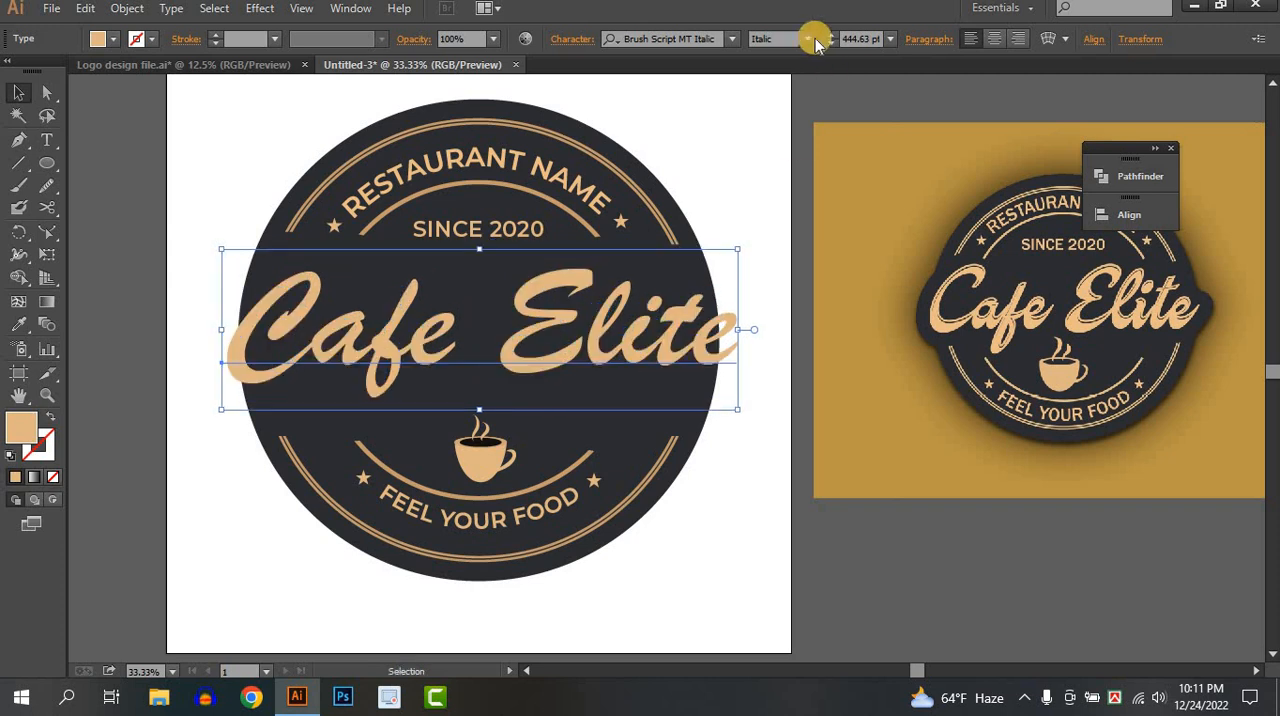
Lower the Cafe Elite text slightly, convert it to outlines and centre it on the badge.
click(590, 388)
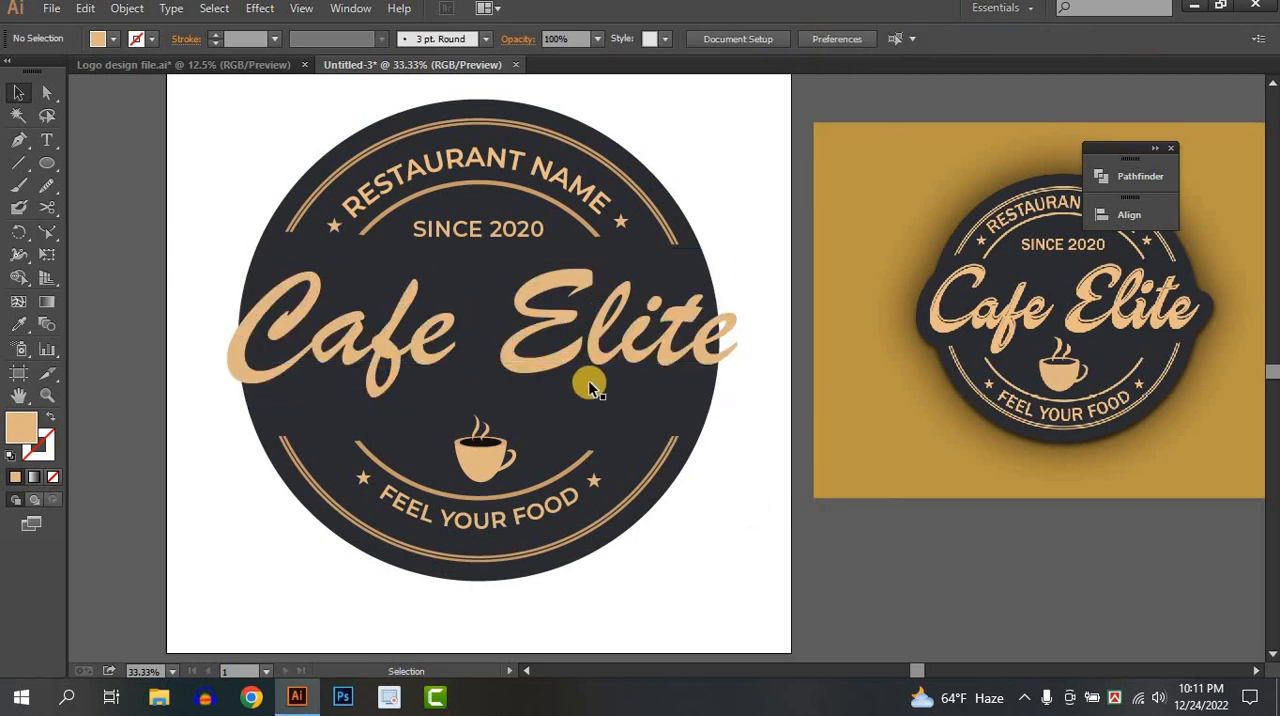
mouse_move(560, 374)
mouse_down()
mouse_move(562, 358)
mouse_move(543, 380)
mouse_up()
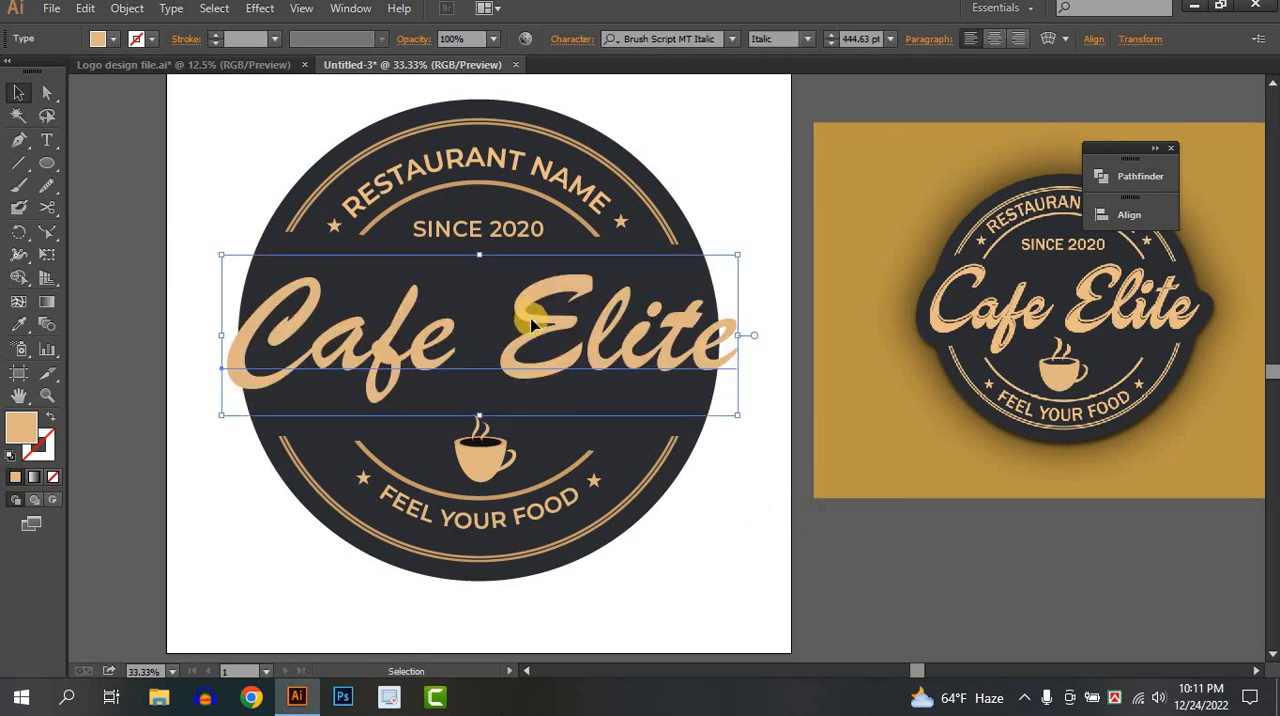
drag(537, 323, 545, 341)
right_click(545, 341)
click(620, 472)
click(752, 488)
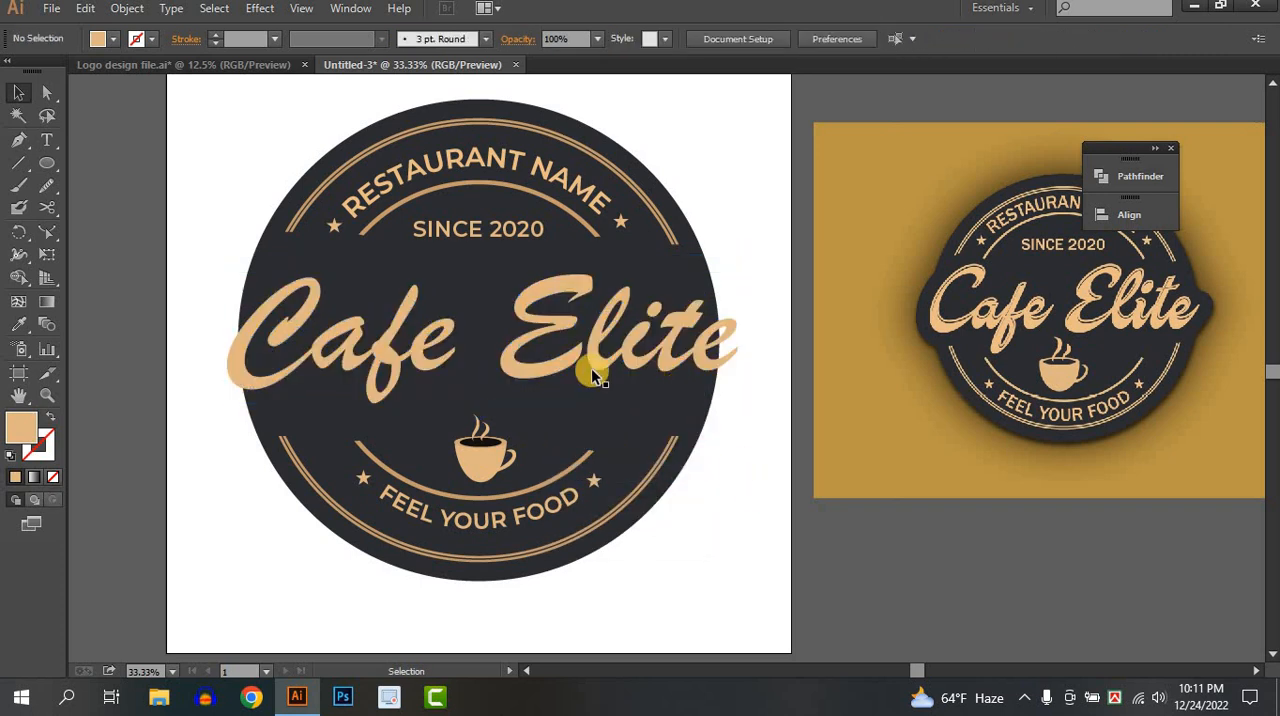
click(566, 368)
drag(566, 368, 565, 368)
click(717, 508)
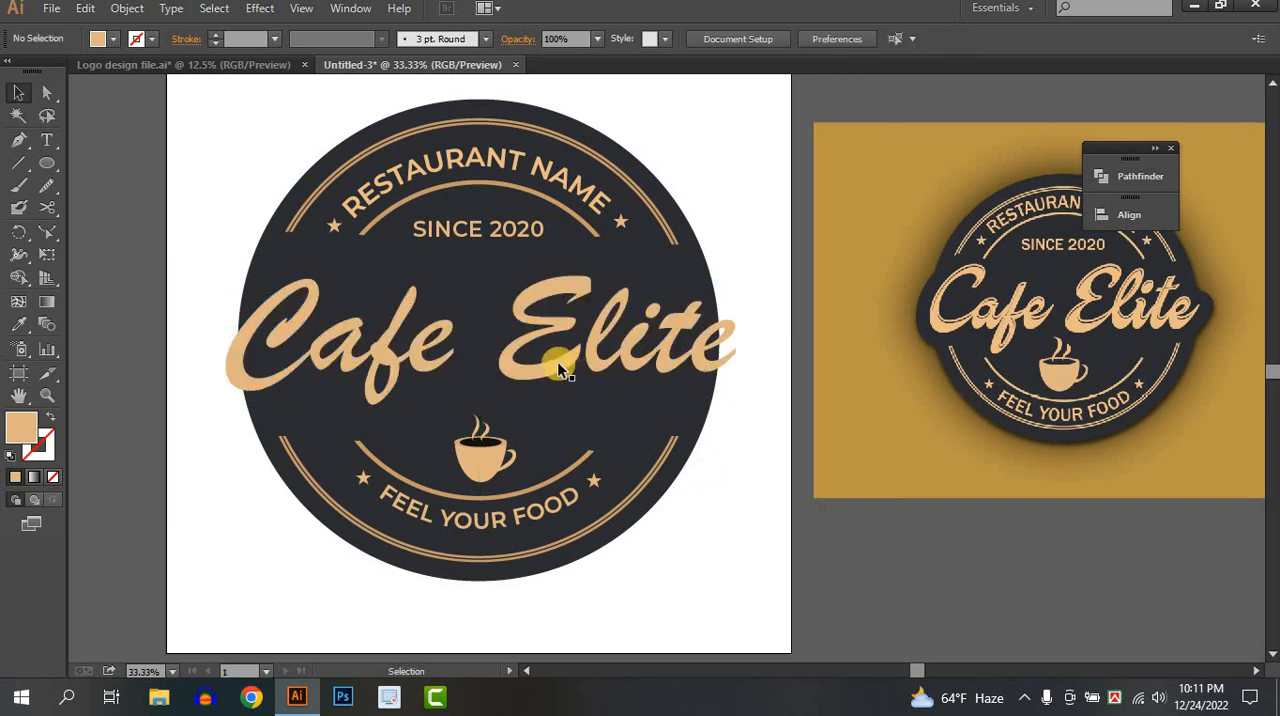
Duplicate the outlined Cafe Elite lettering in place in front and hide one of the two copies.
click(545, 366)
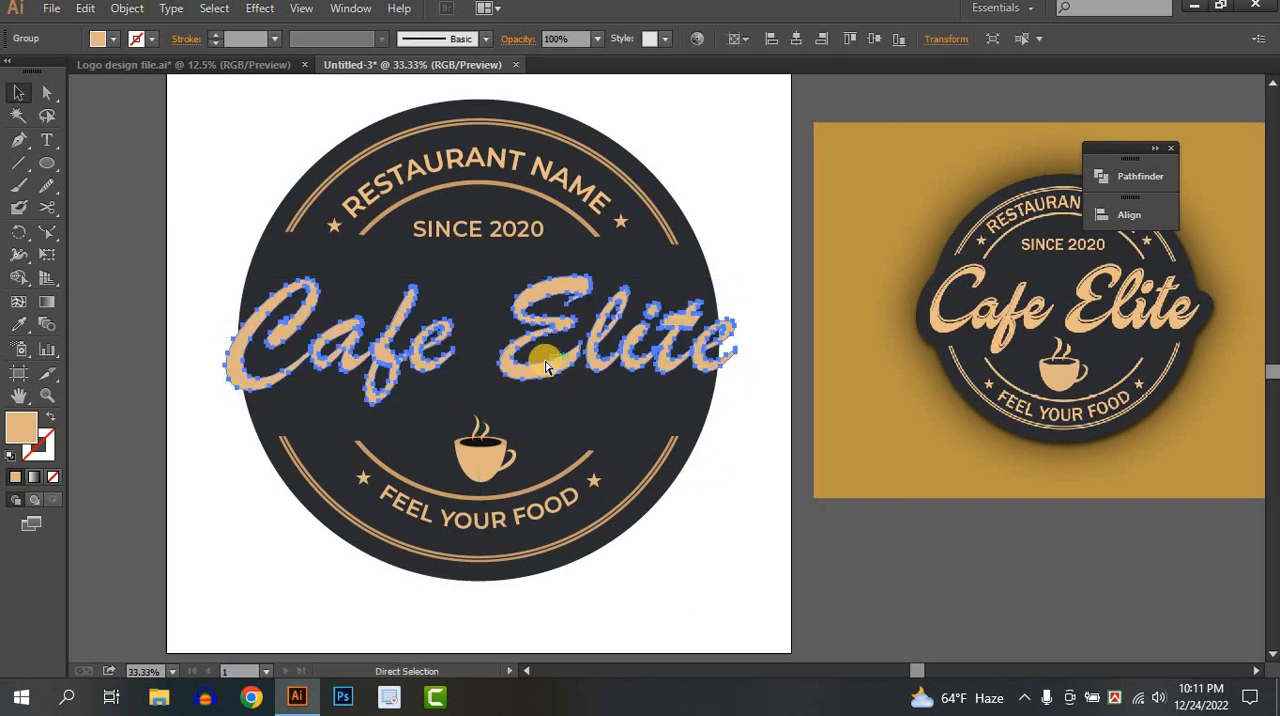
key(ctrl+c)
key(ctrl+f)
click(170, 304)
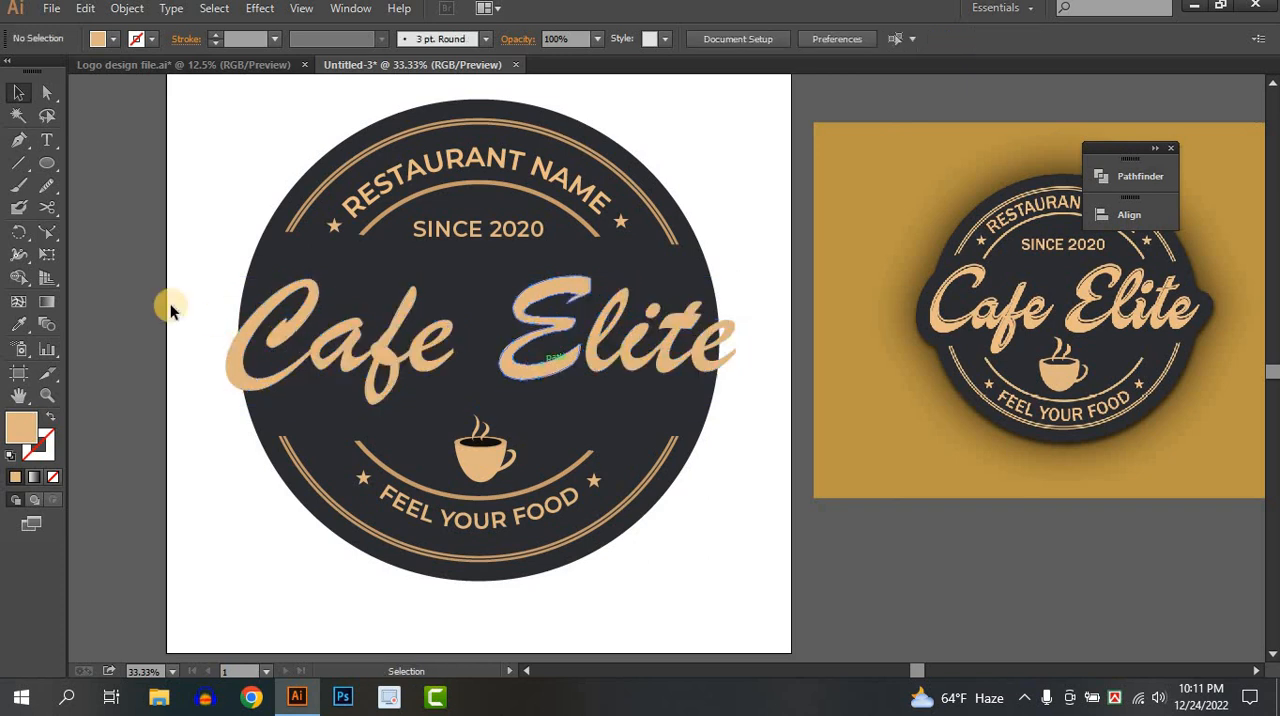
Give the visible Cafe Elite lettering a black stroke with a weight of 70 pt.
click(297, 320)
click(113, 38)
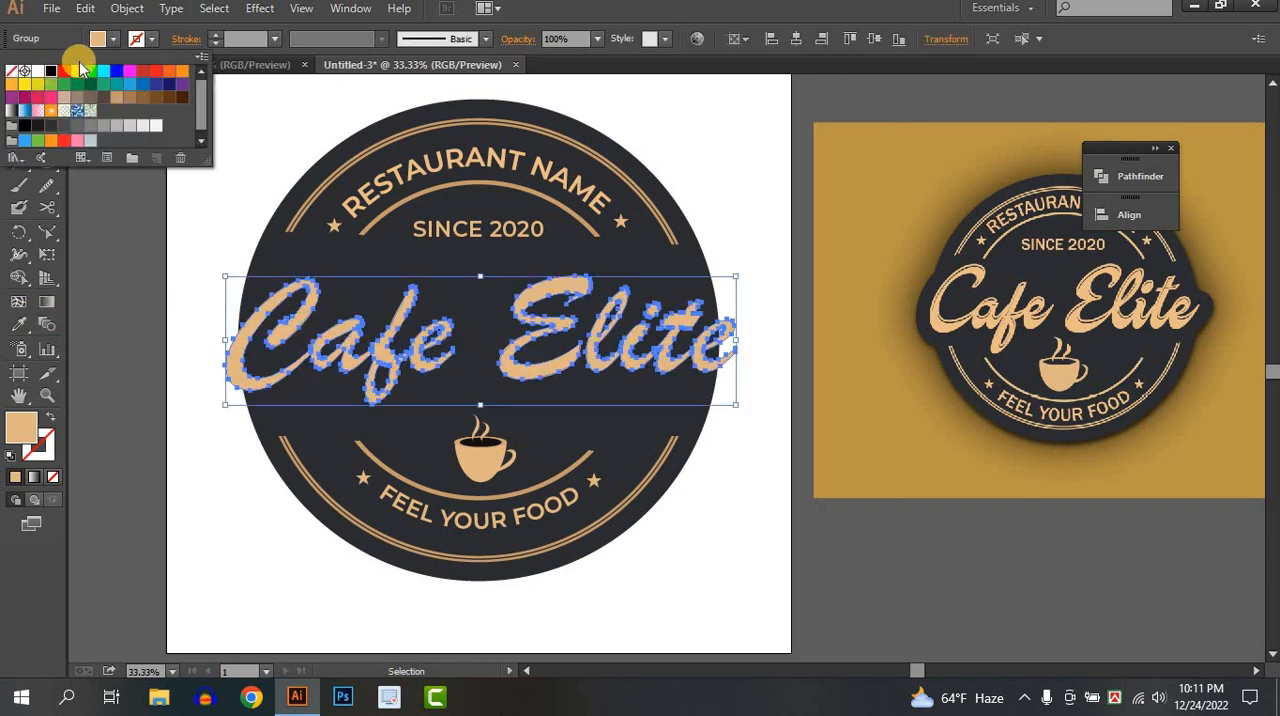
click(51, 71)
click(153, 40)
click(216, 36)
click(216, 36)
click(216, 36)
click(216, 36)
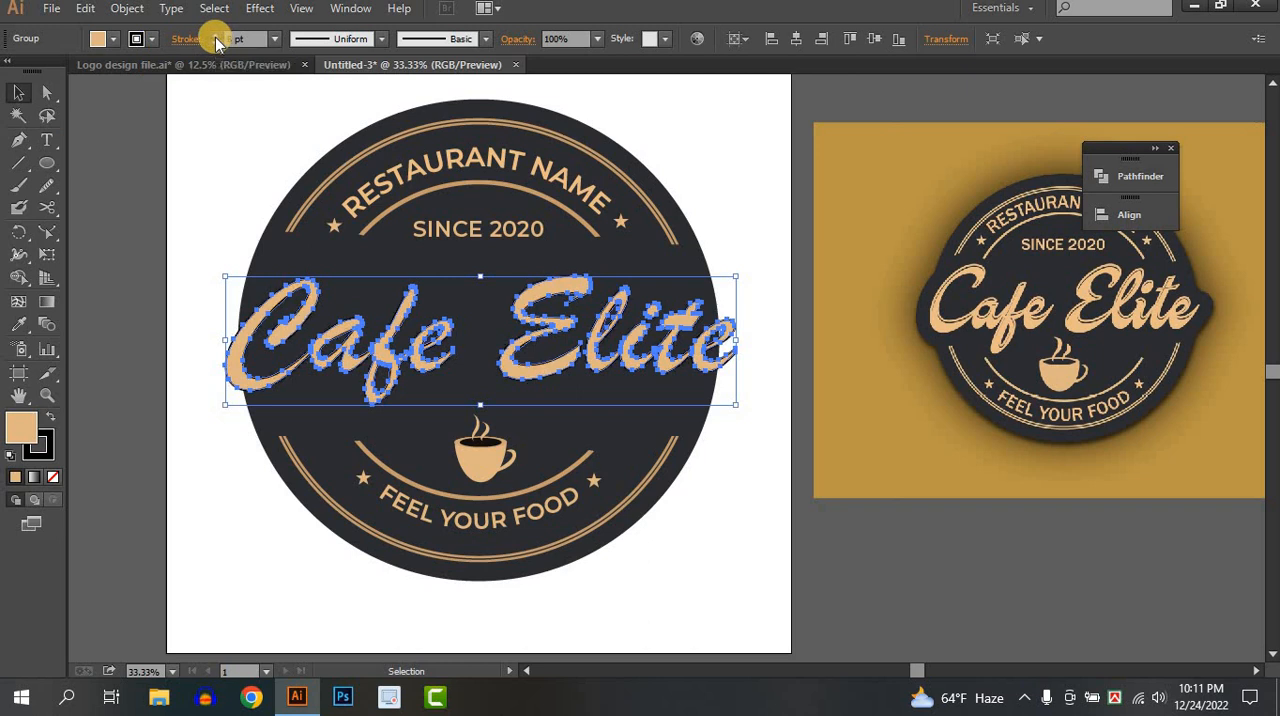
click(216, 36)
click(216, 36)
click(216, 36)
click(216, 36)
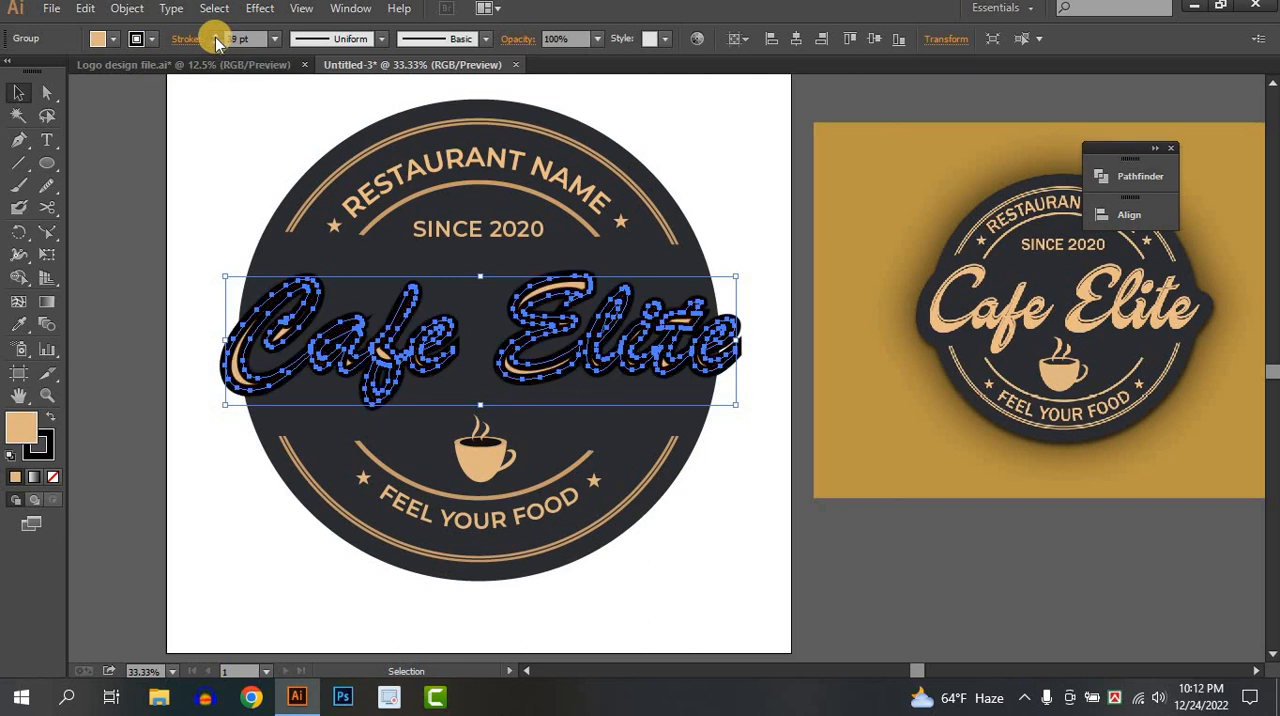
click(216, 36)
click(216, 36)
click(216, 36)
click(216, 36)
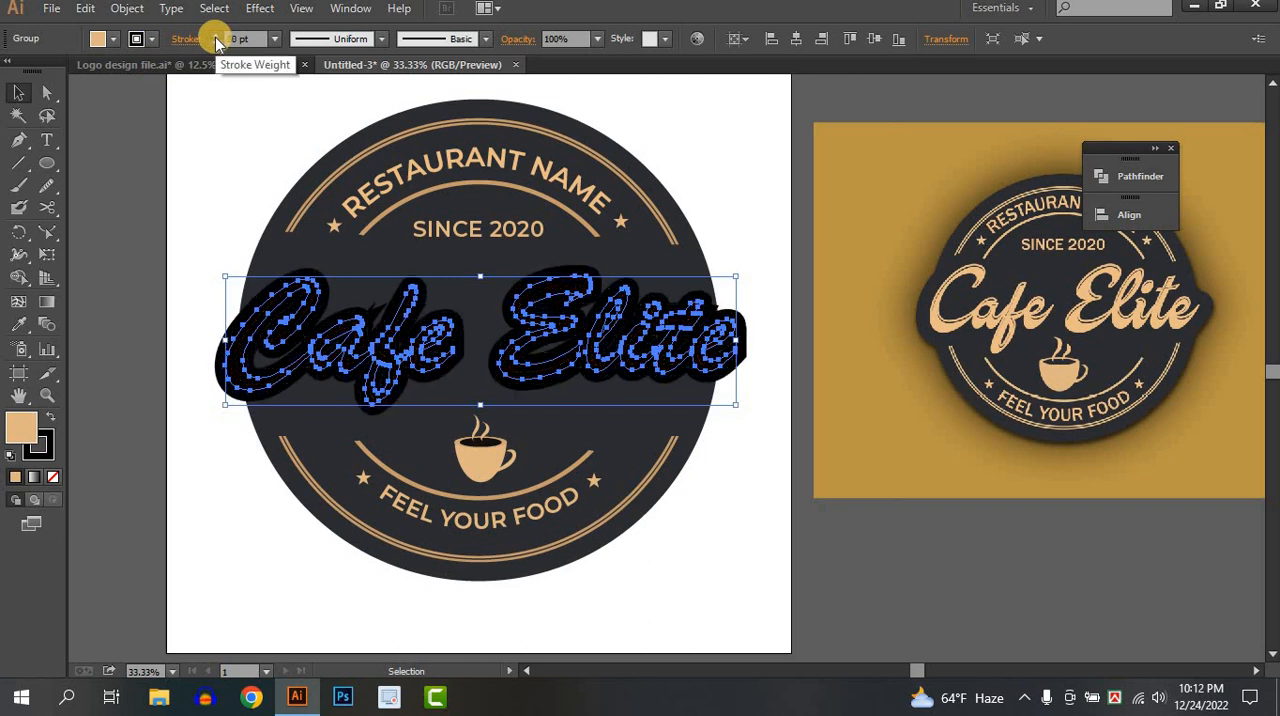
click(796, 510)
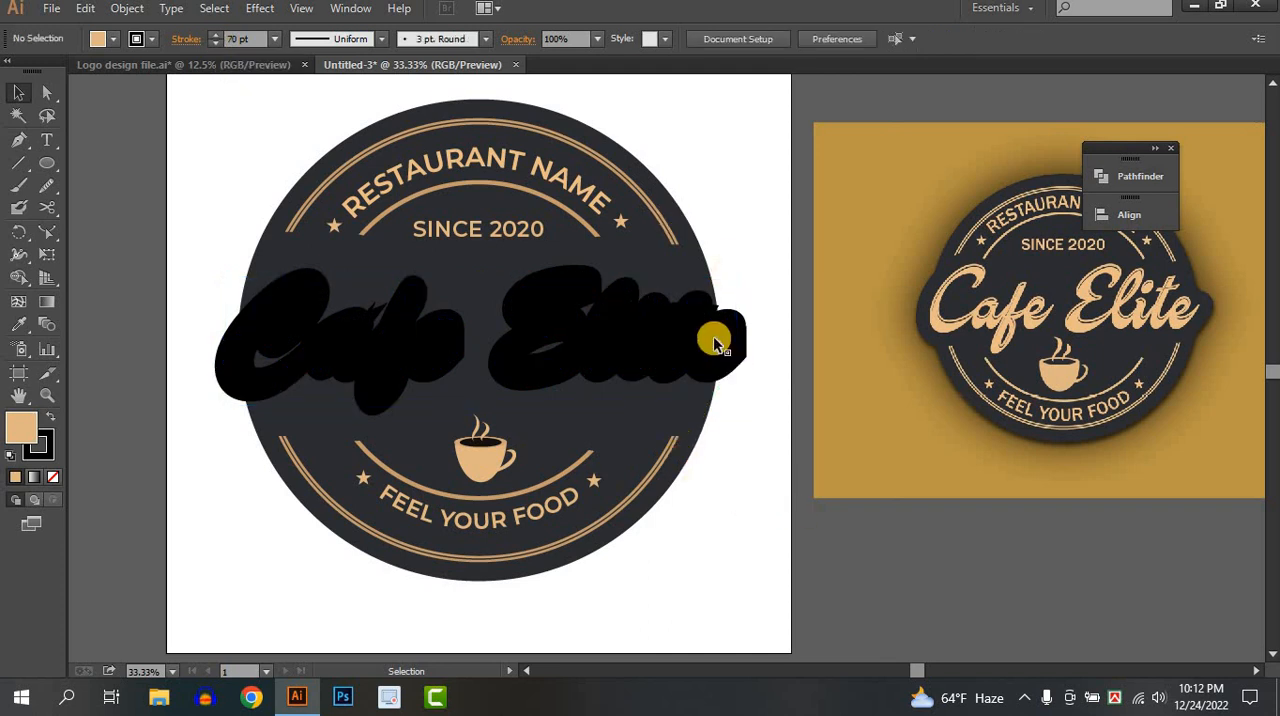
Expand the lettering's fill and stroke, and unite the pieces into one solid silhouette with Pathfinder.
click(715, 345)
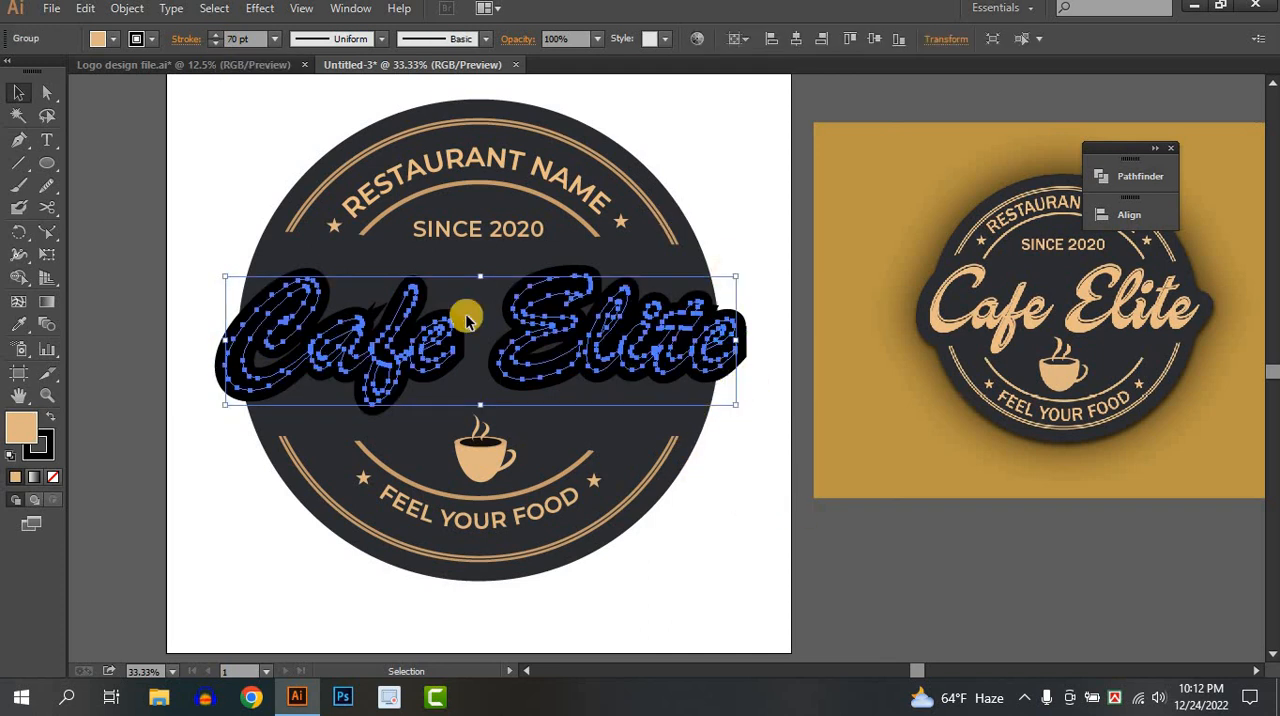
click(132, 10)
click(192, 209)
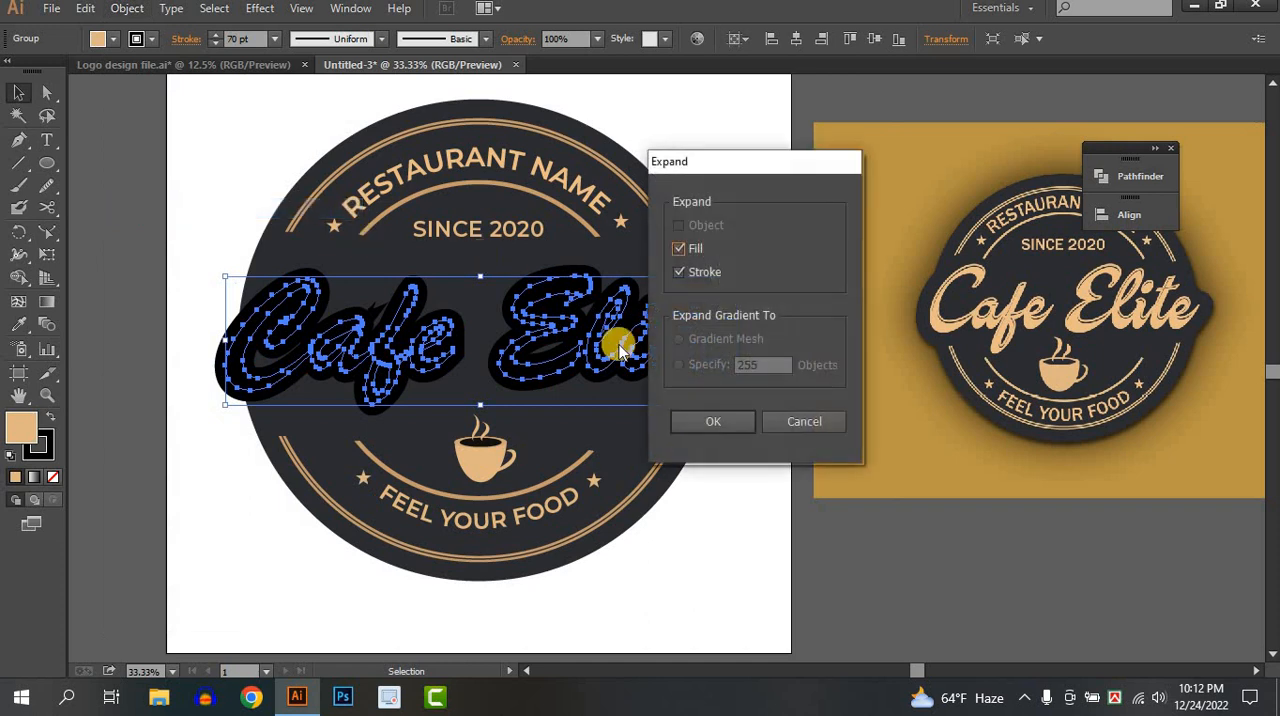
click(712, 422)
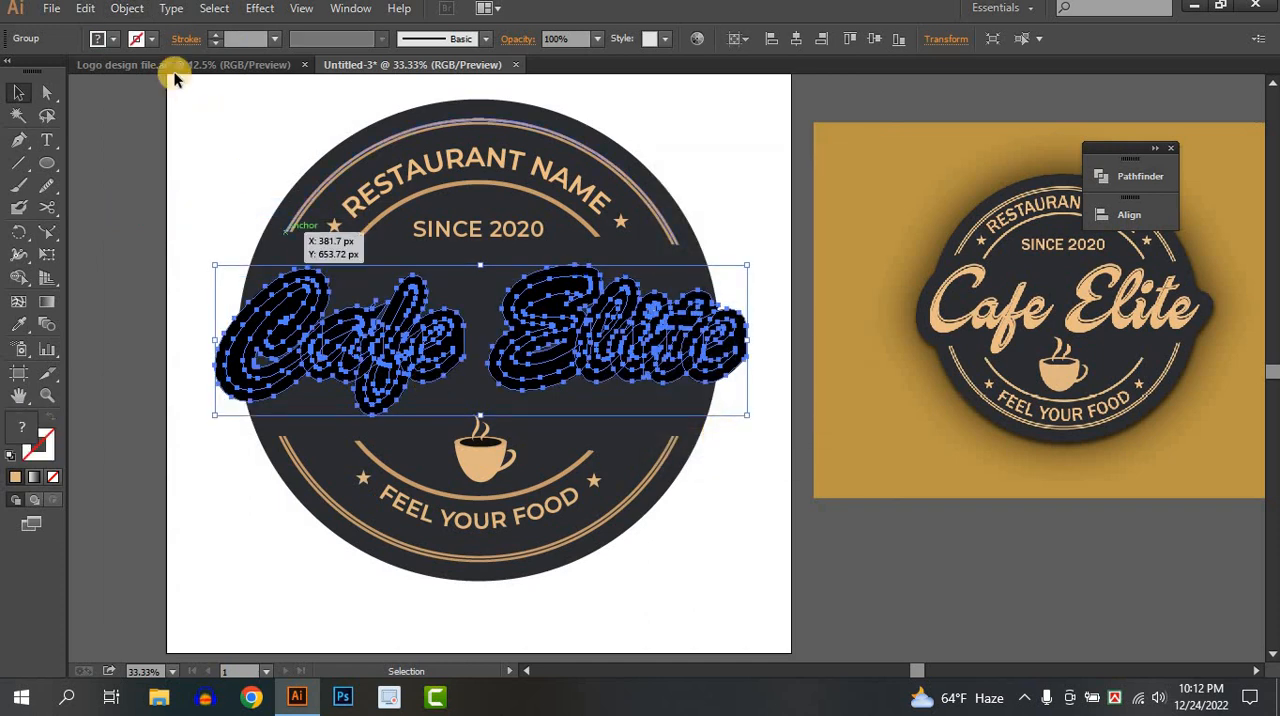
click(140, 14)
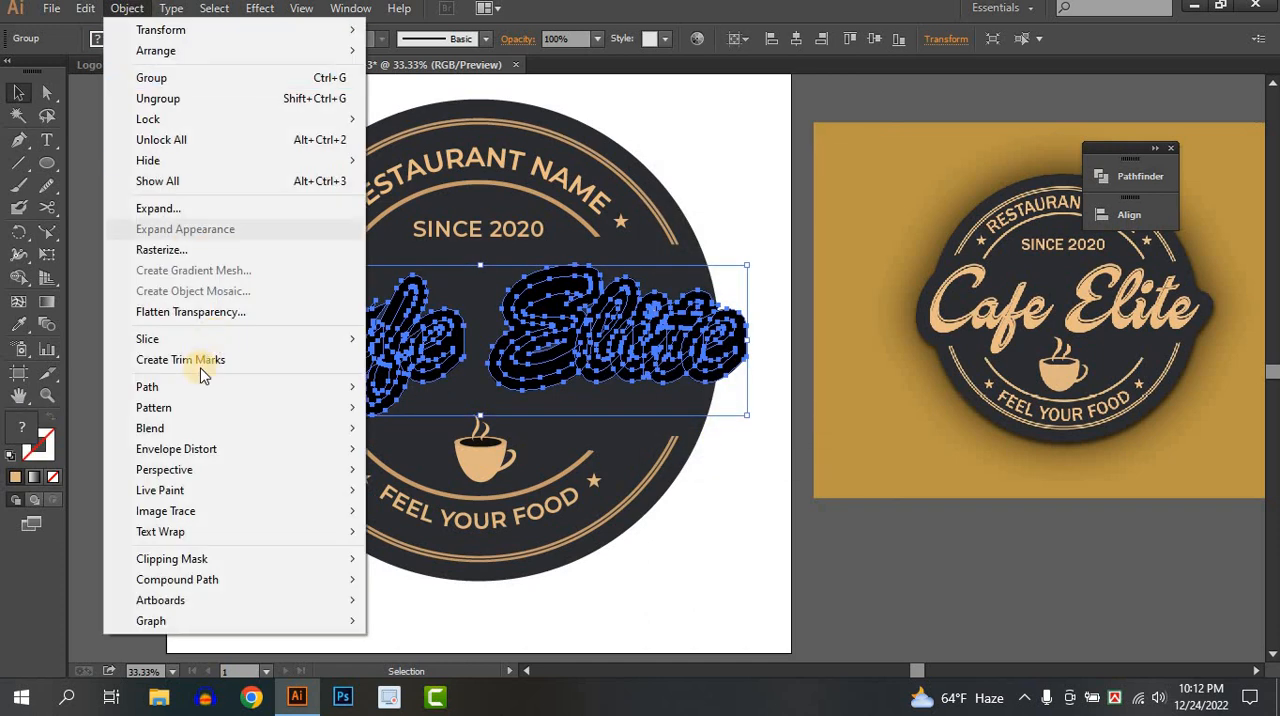
click(183, 209)
click(1115, 176)
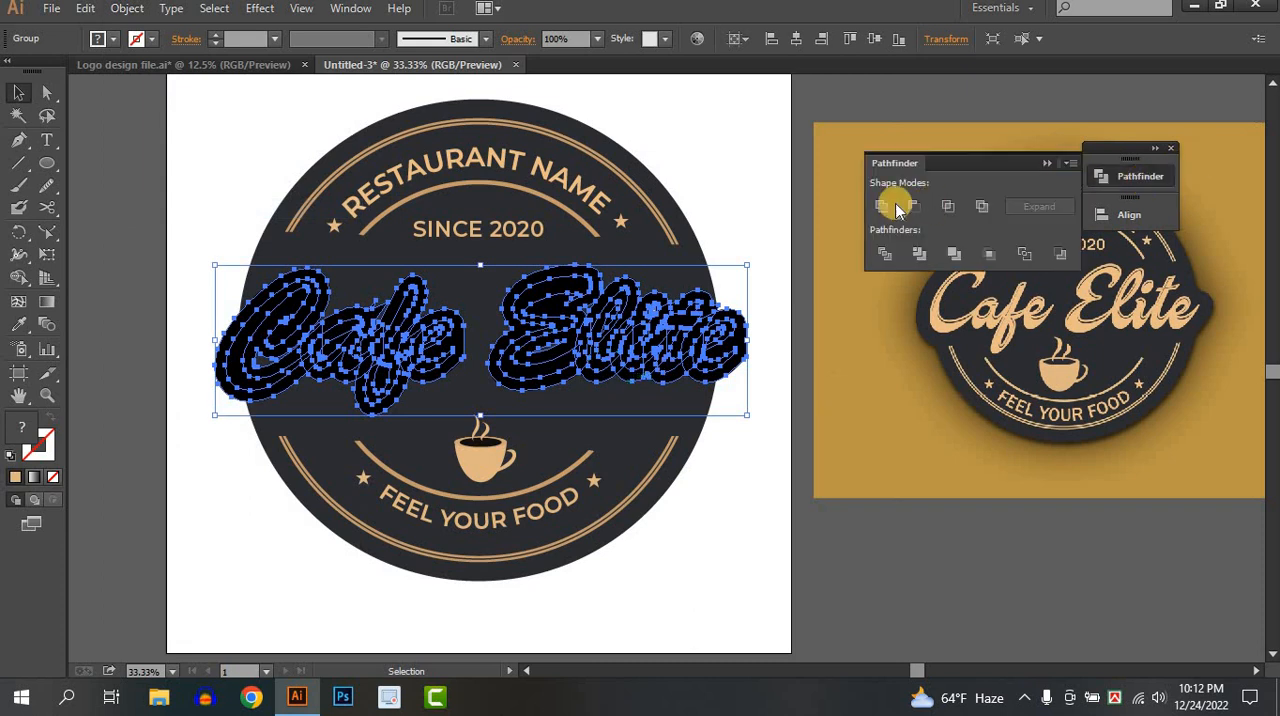
click(882, 205)
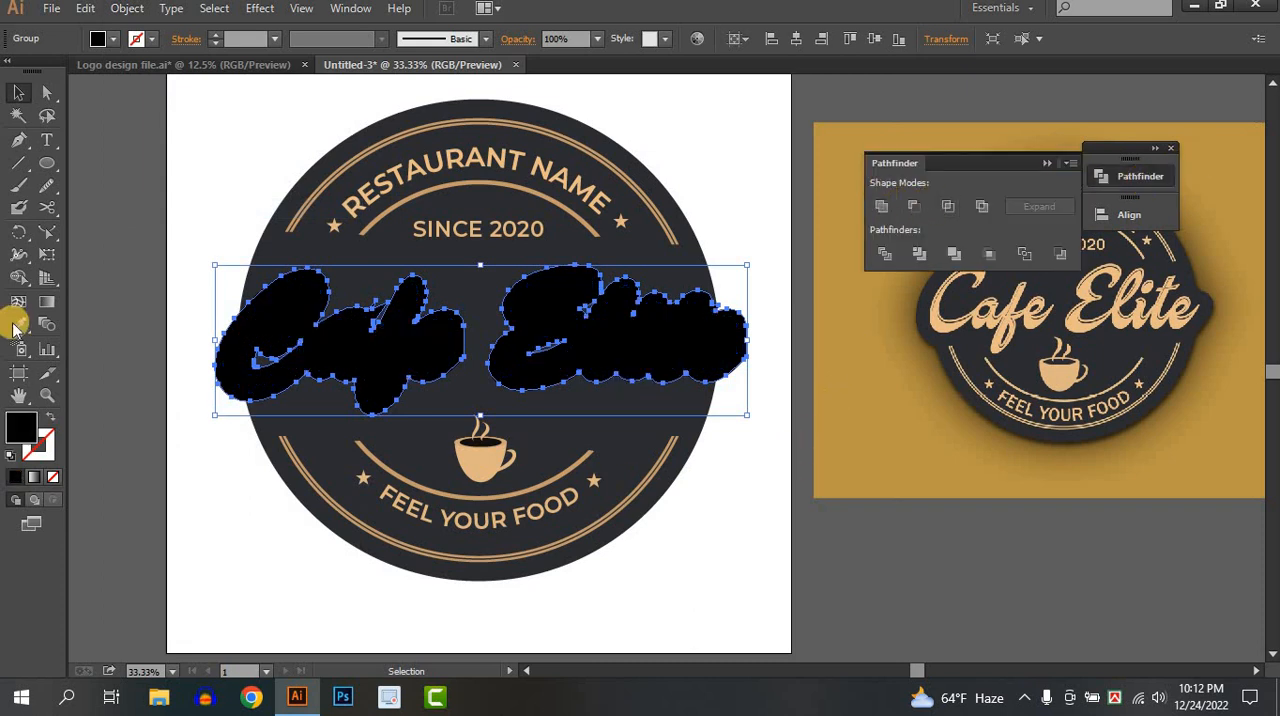
Fill the lettering silhouette with the dark colour sampled from the badge circle.
click(16, 326)
click(323, 443)
click(19, 92)
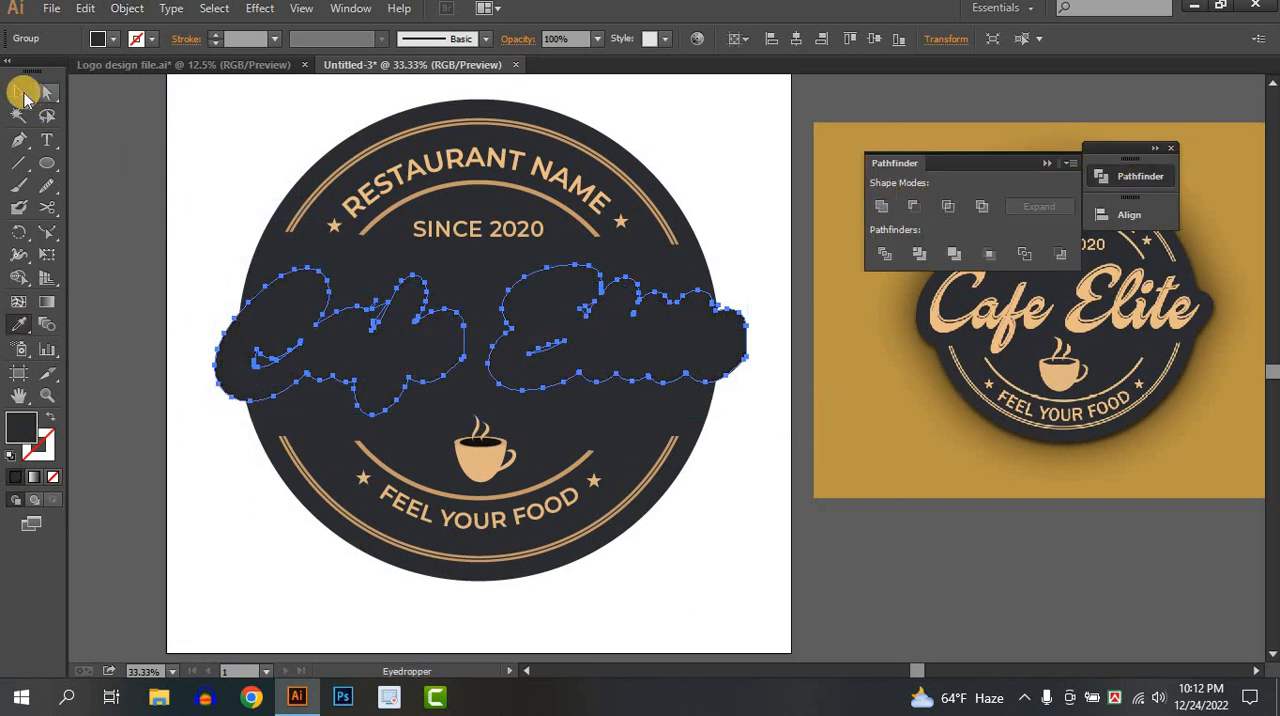
click(268, 280)
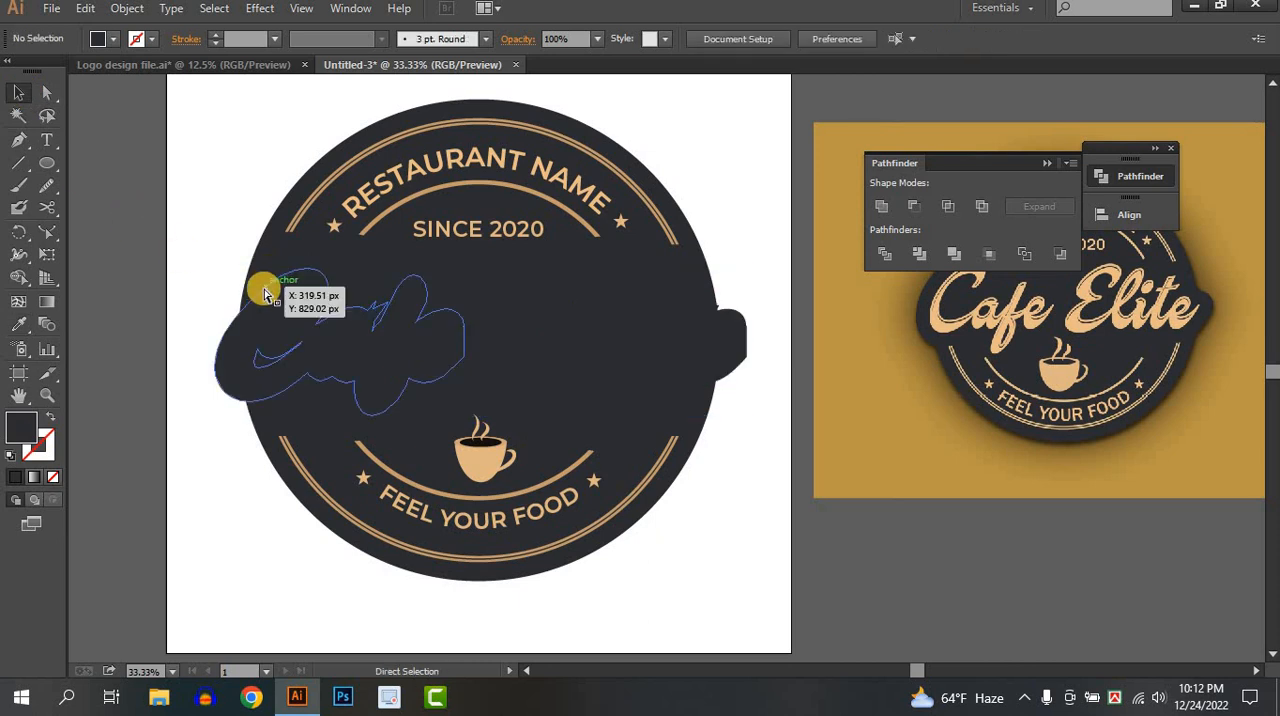
Select the badge circle together with the lettering silhouette and unite them into one background shape.
key(ctrl+a)
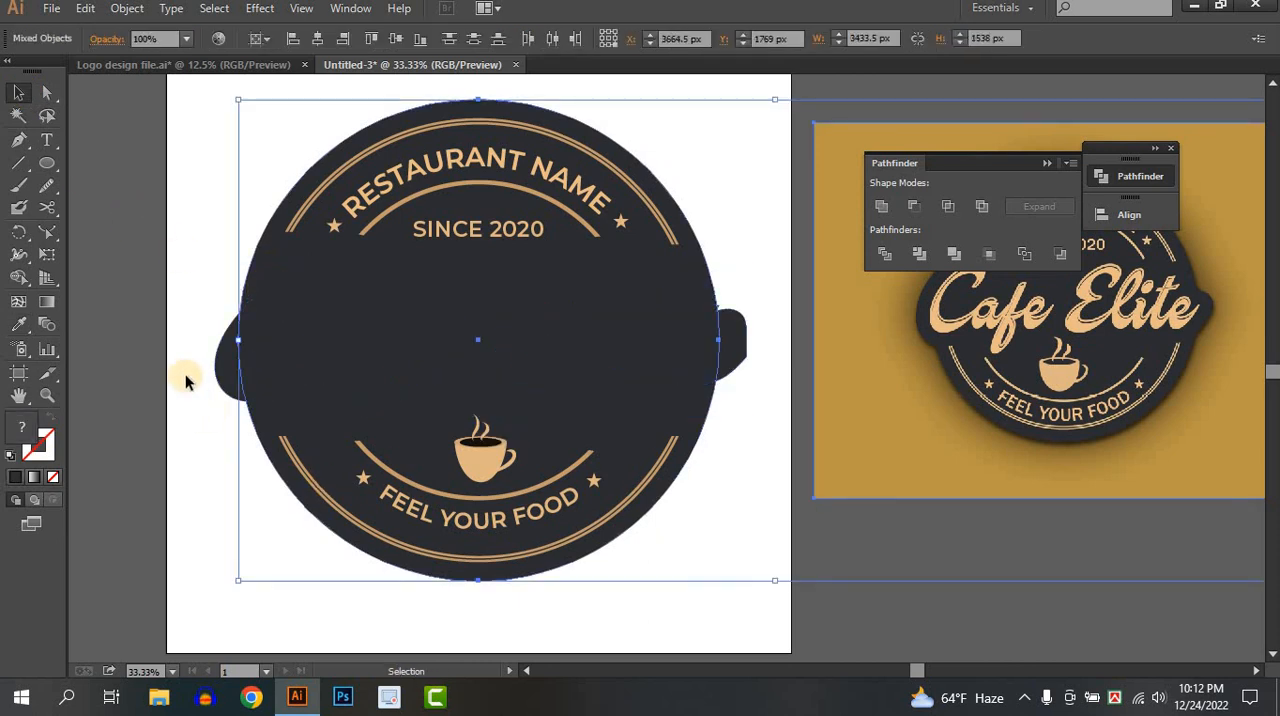
drag(185, 380, 670, 305)
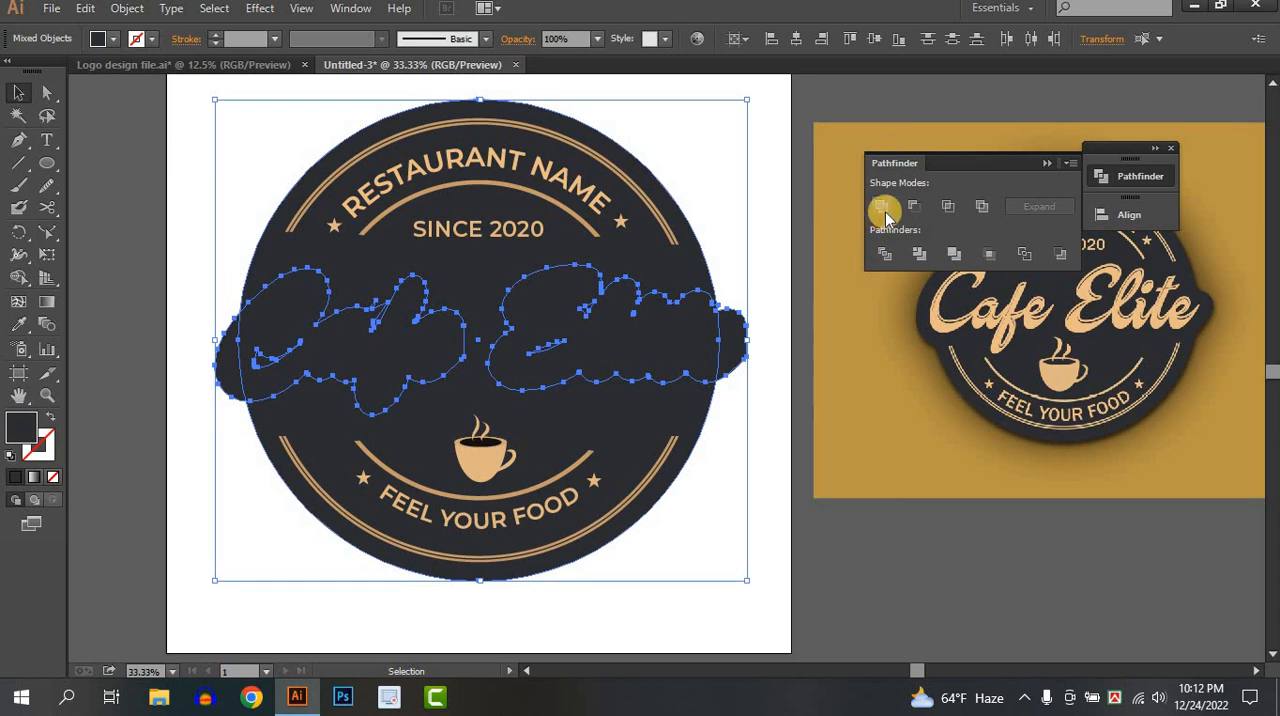
click(884, 210)
click(745, 460)
Send the merged badge background to the back and show the hidden tan Cafe Elite lettering.
right_click(608, 403)
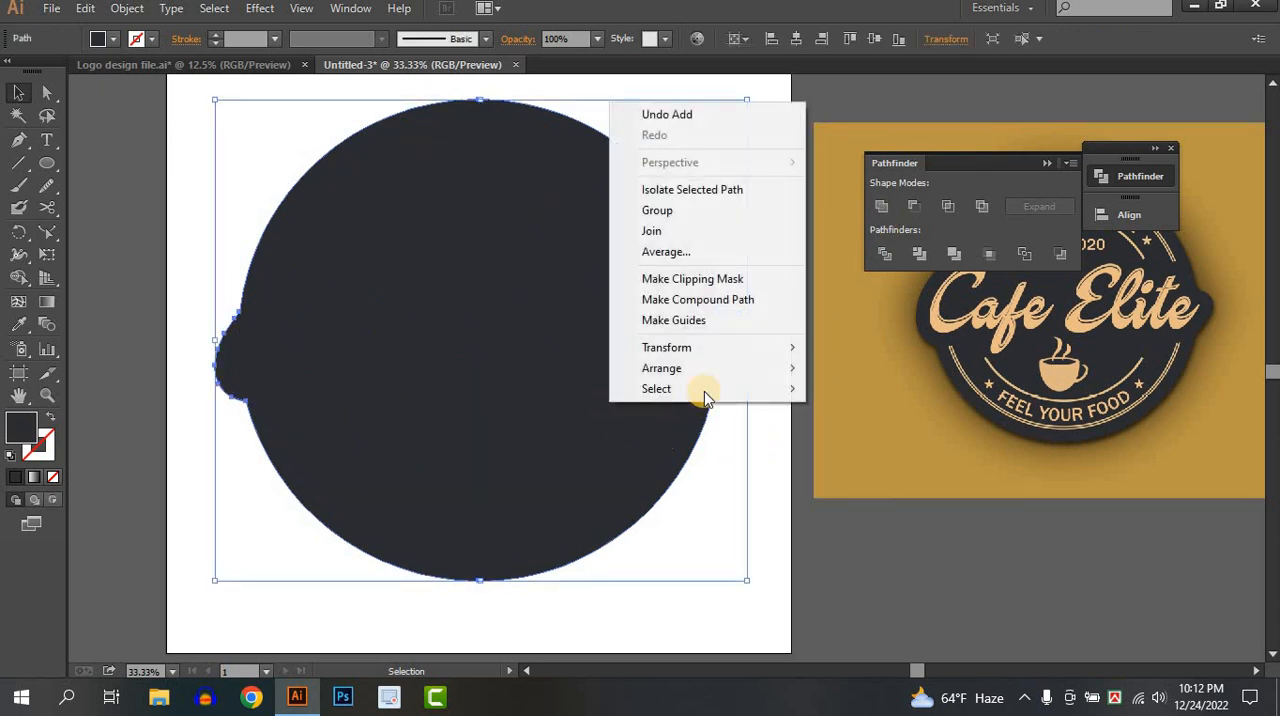
mouse_move(708, 370)
click(857, 429)
click(751, 514)
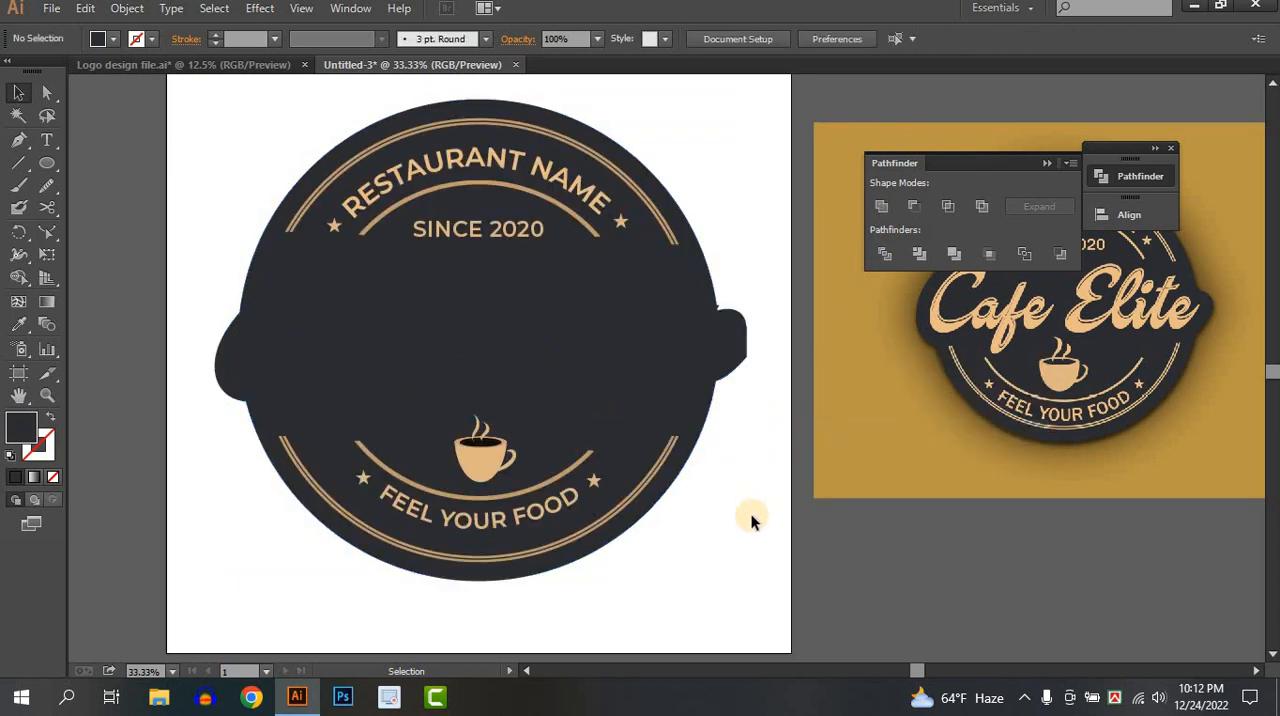
key(alt)
key(ctrl+alt+3)
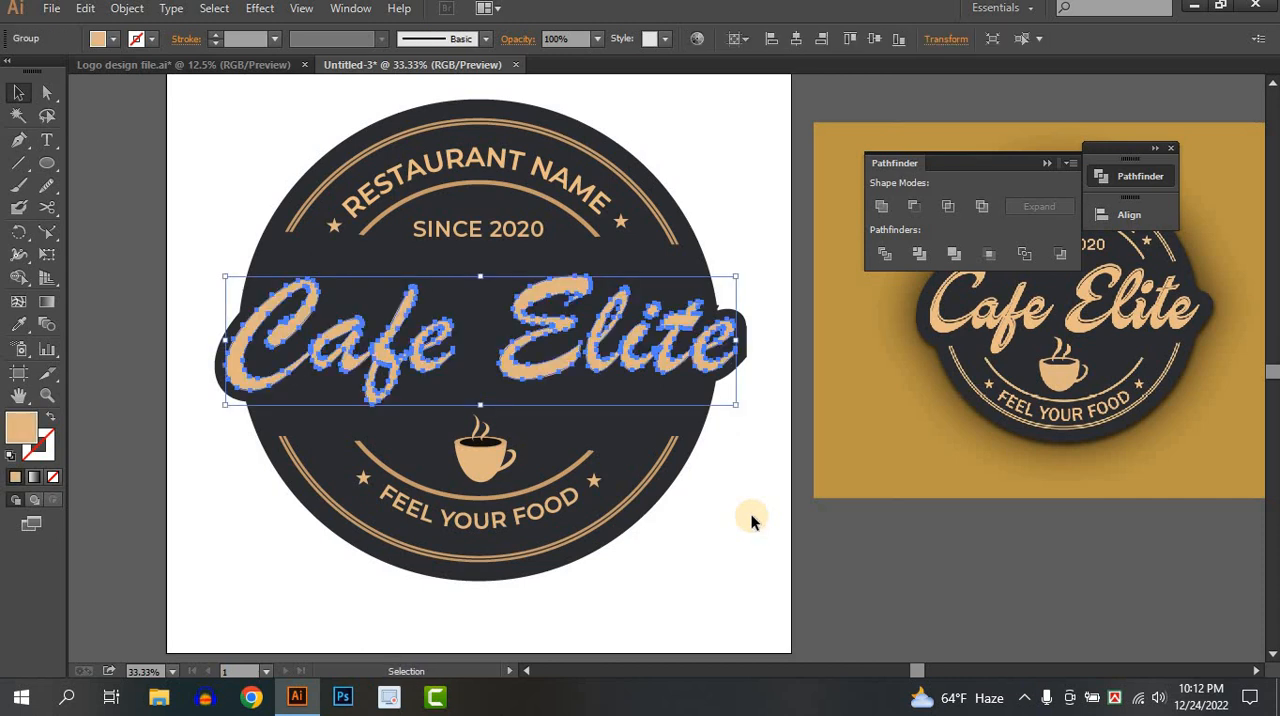
Pull out the midpoint anchor on the badge background's vertical edge beside the final "e" and delete it with the Delete Anchor Point tool.
click(1042, 604)
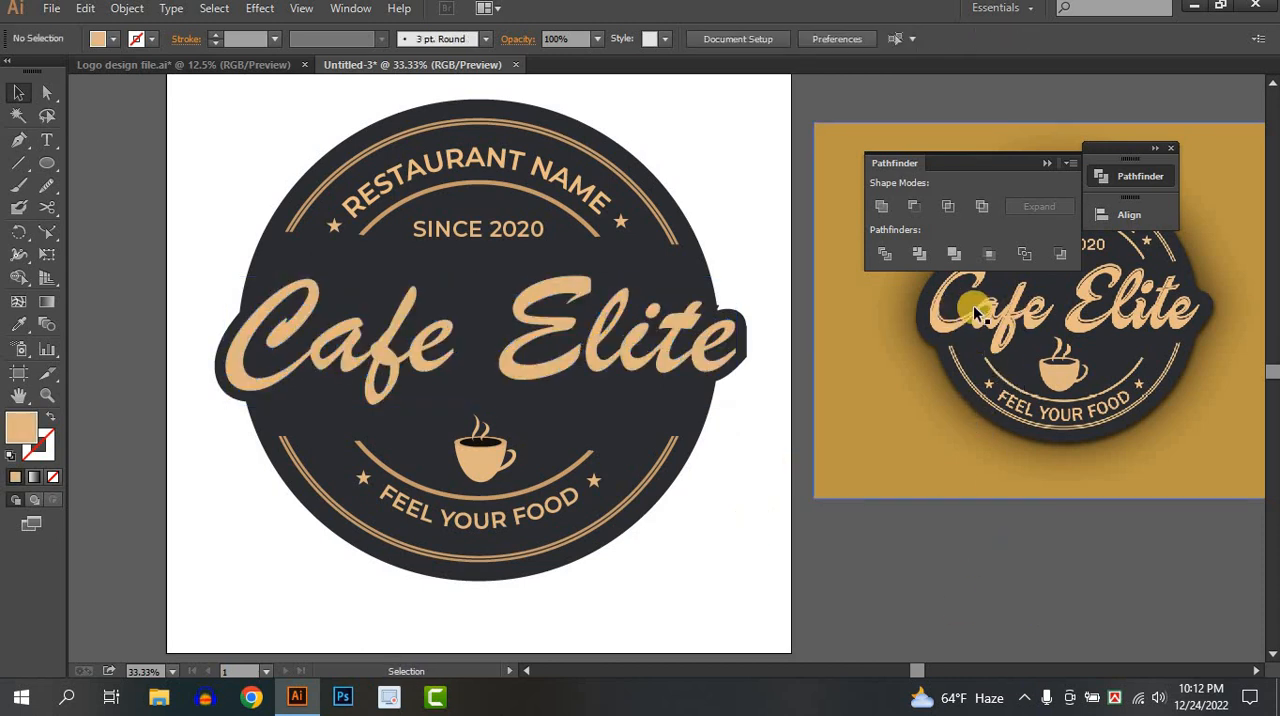
key(space)
drag(733, 423, 738, 451)
scroll(775, 375, up, 4)
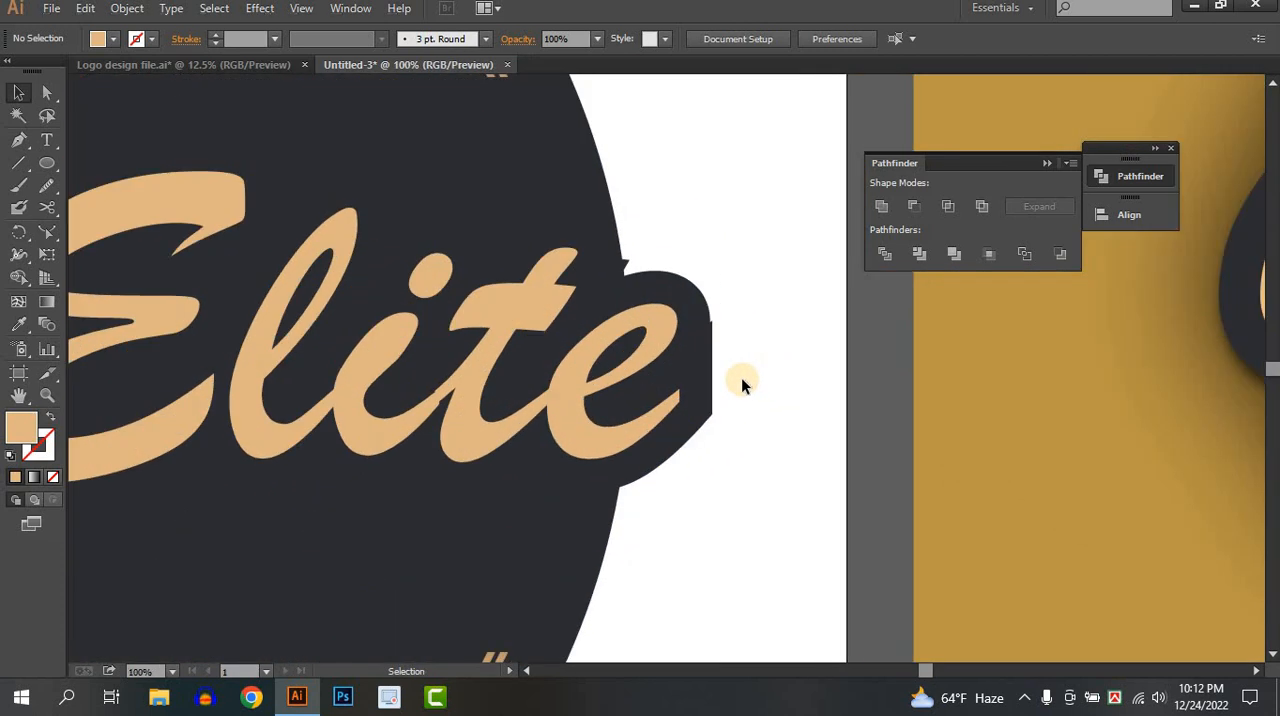
click(680, 386)
click(47, 92)
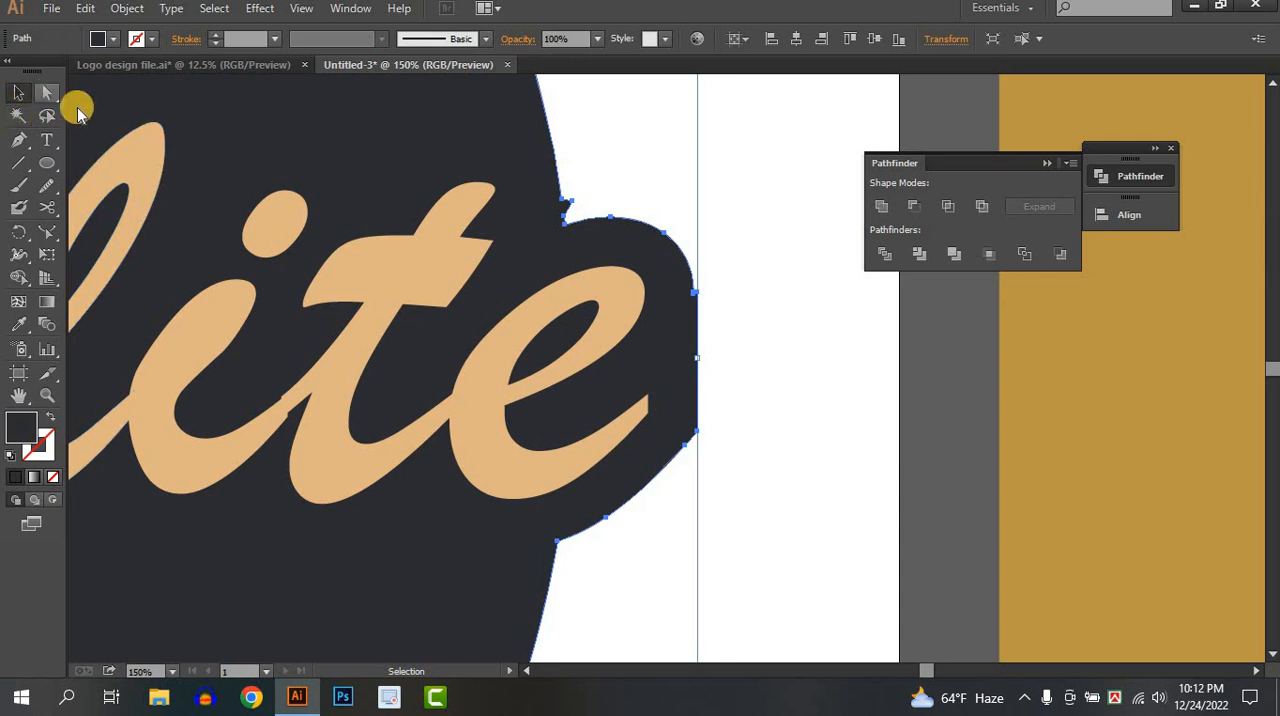
drag(700, 297, 752, 362)
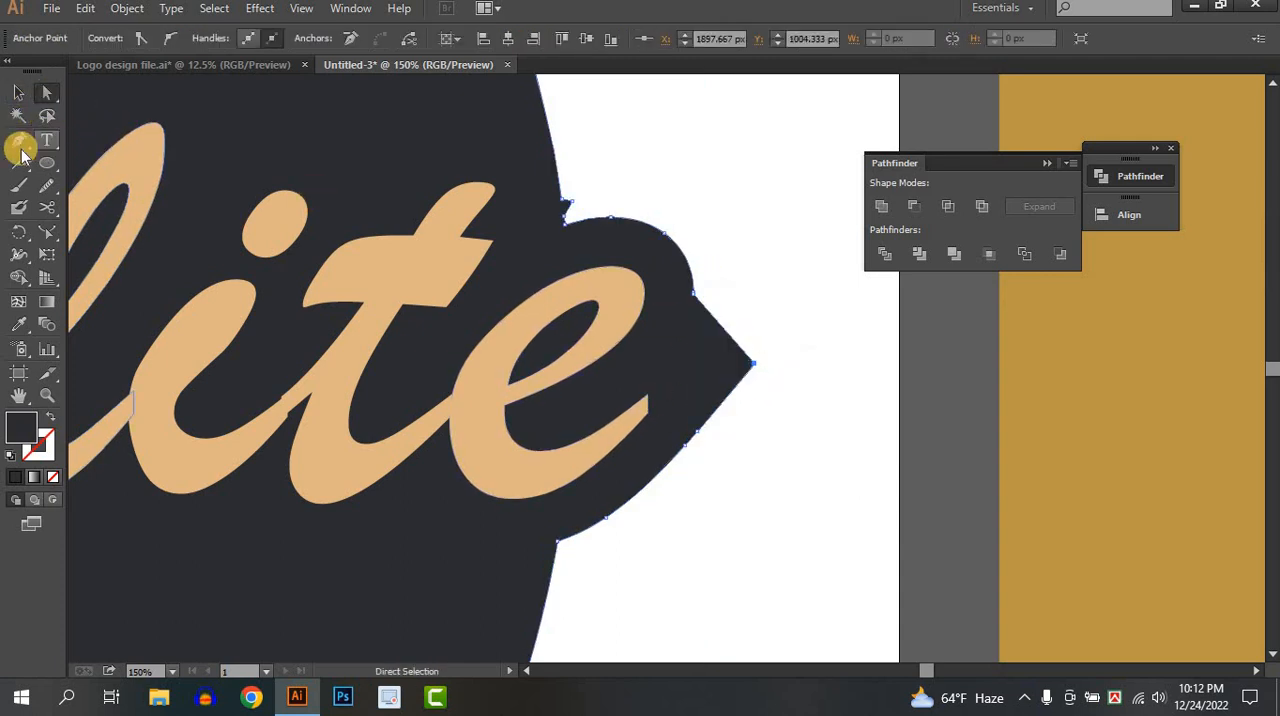
drag(19, 140, 116, 188)
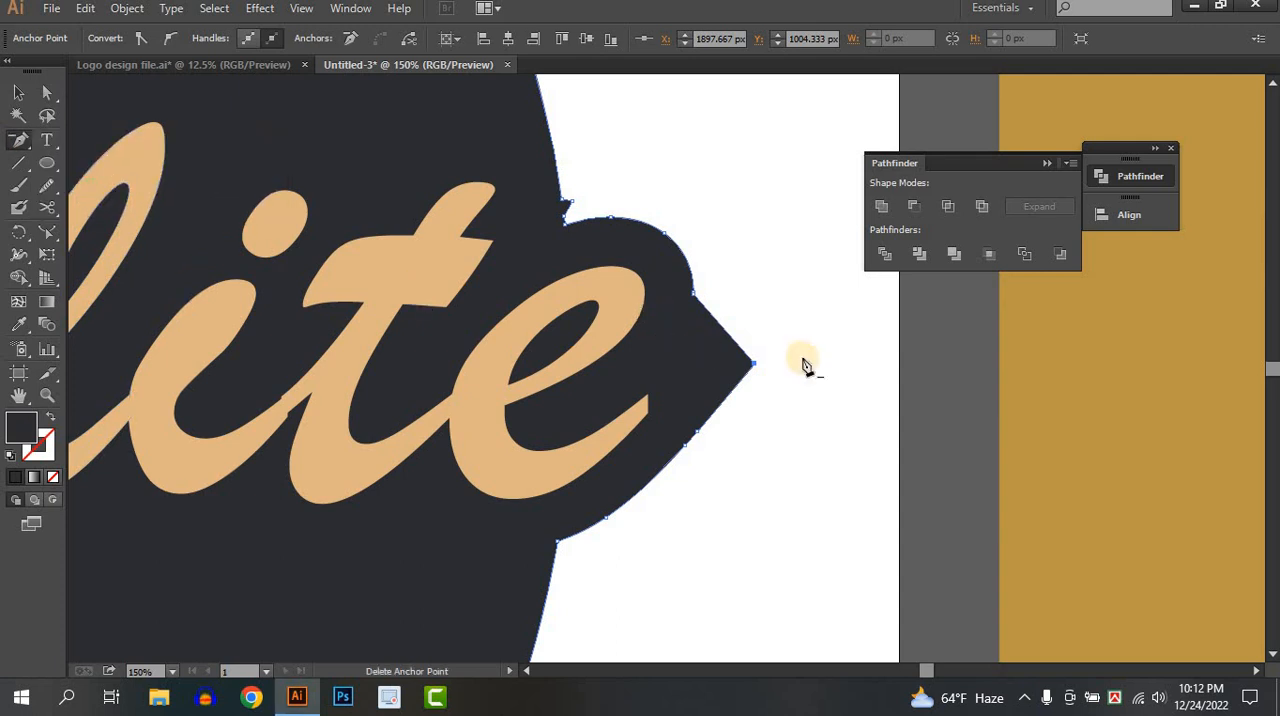
click(753, 363)
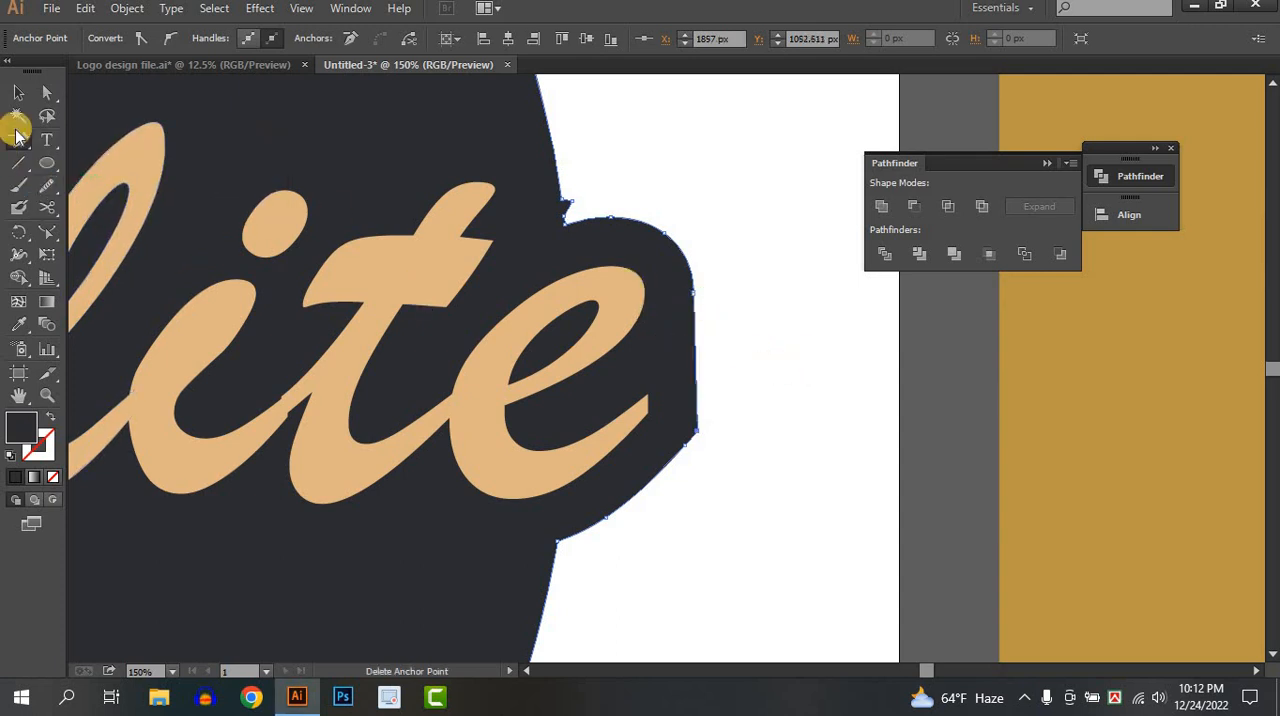
Convert the lower corner anchor beside the final "e" to a smooth point and adjust its handle to round the background's edge.
drag(20, 145, 100, 210)
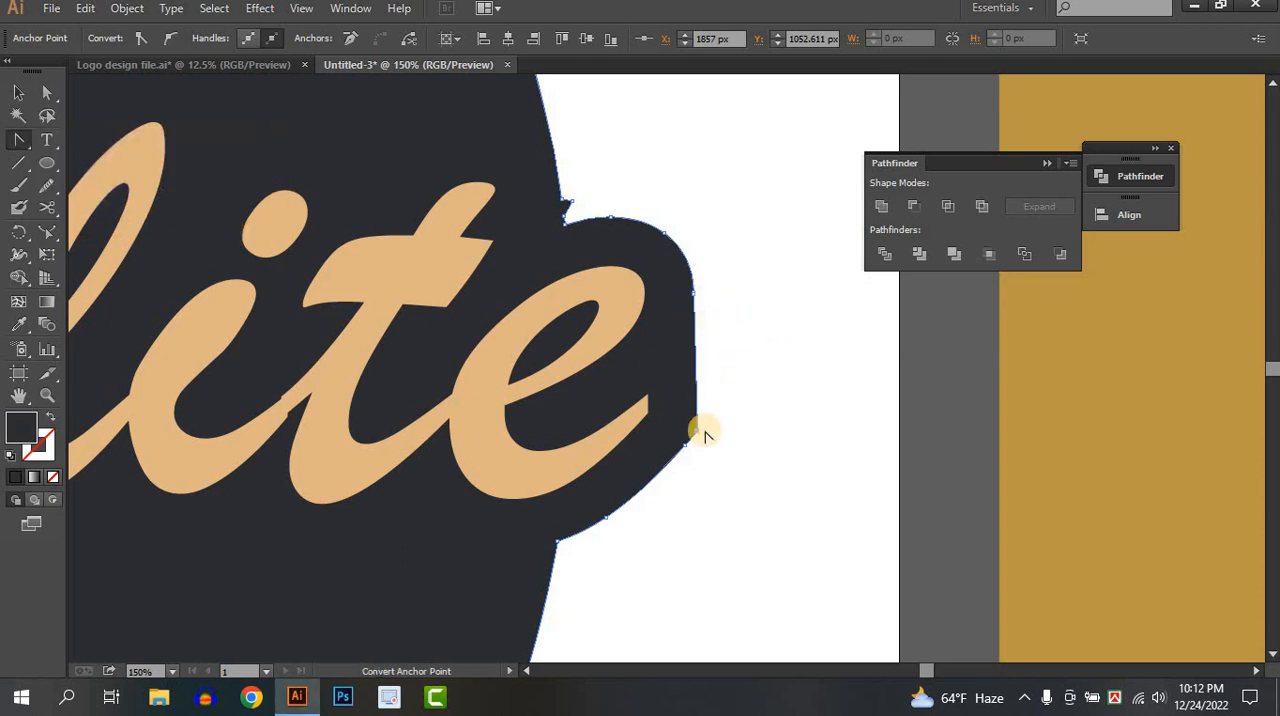
drag(698, 432, 718, 411)
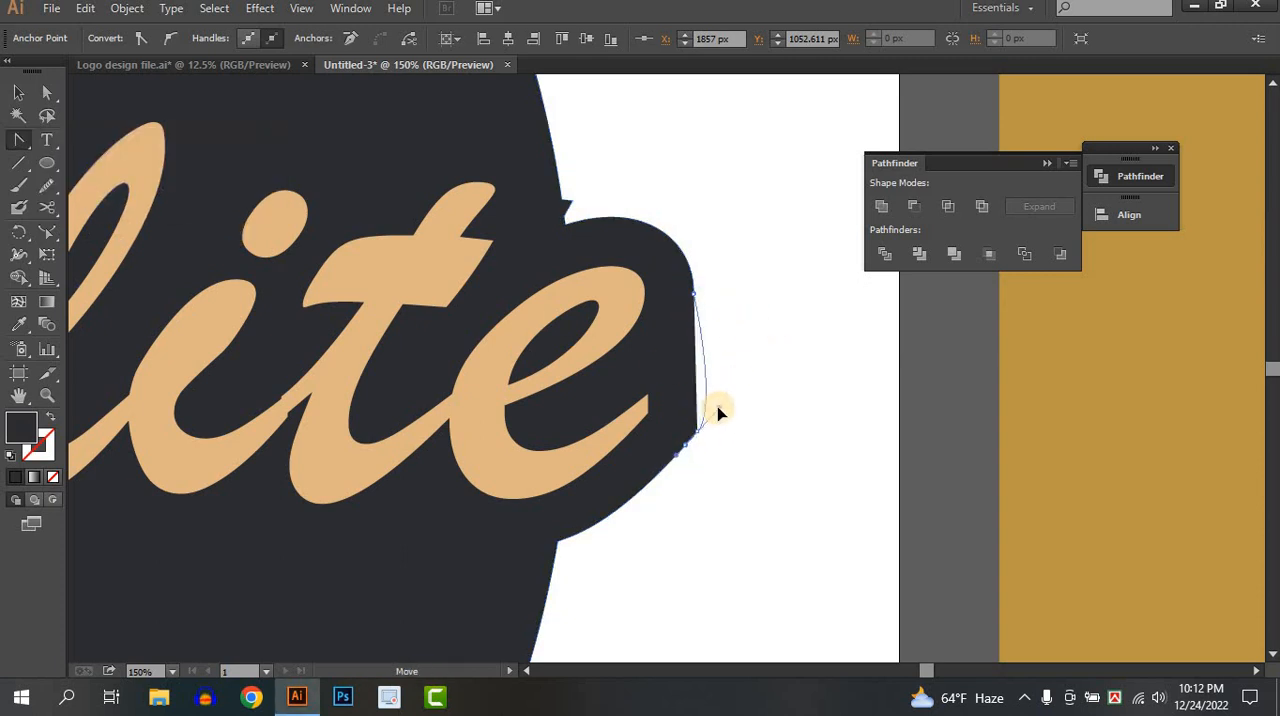
click(47, 93)
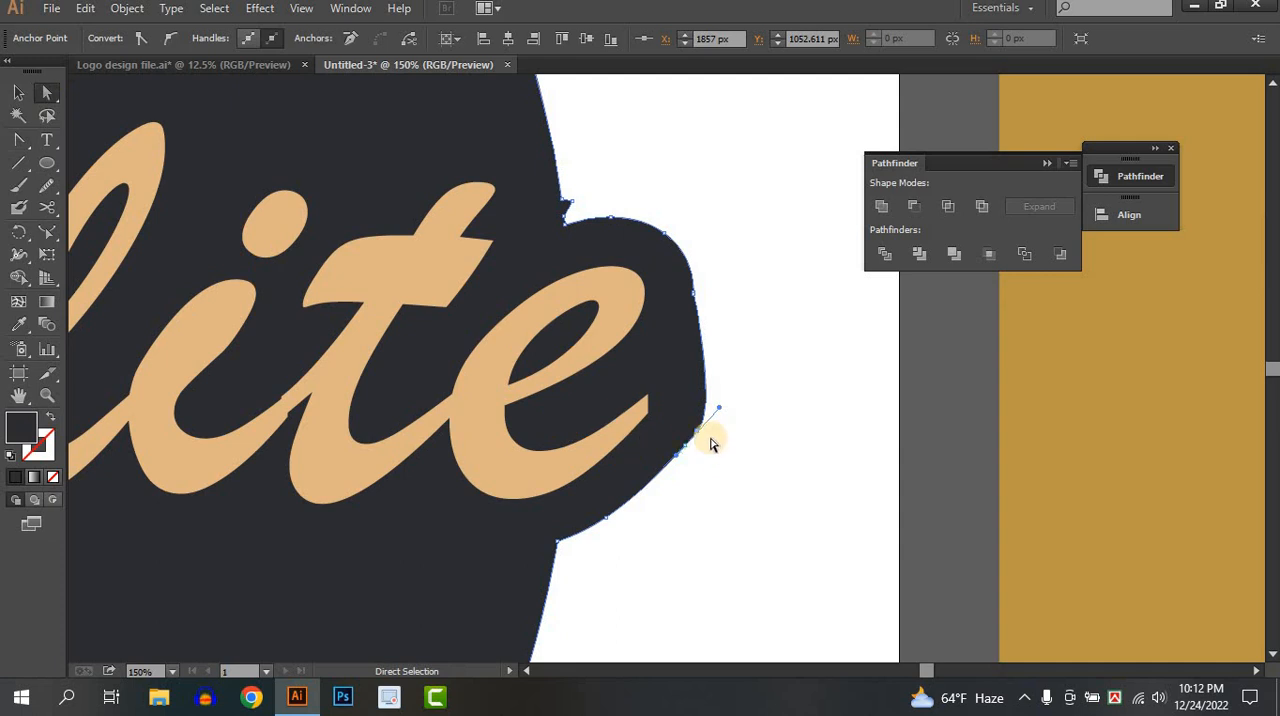
click(696, 298)
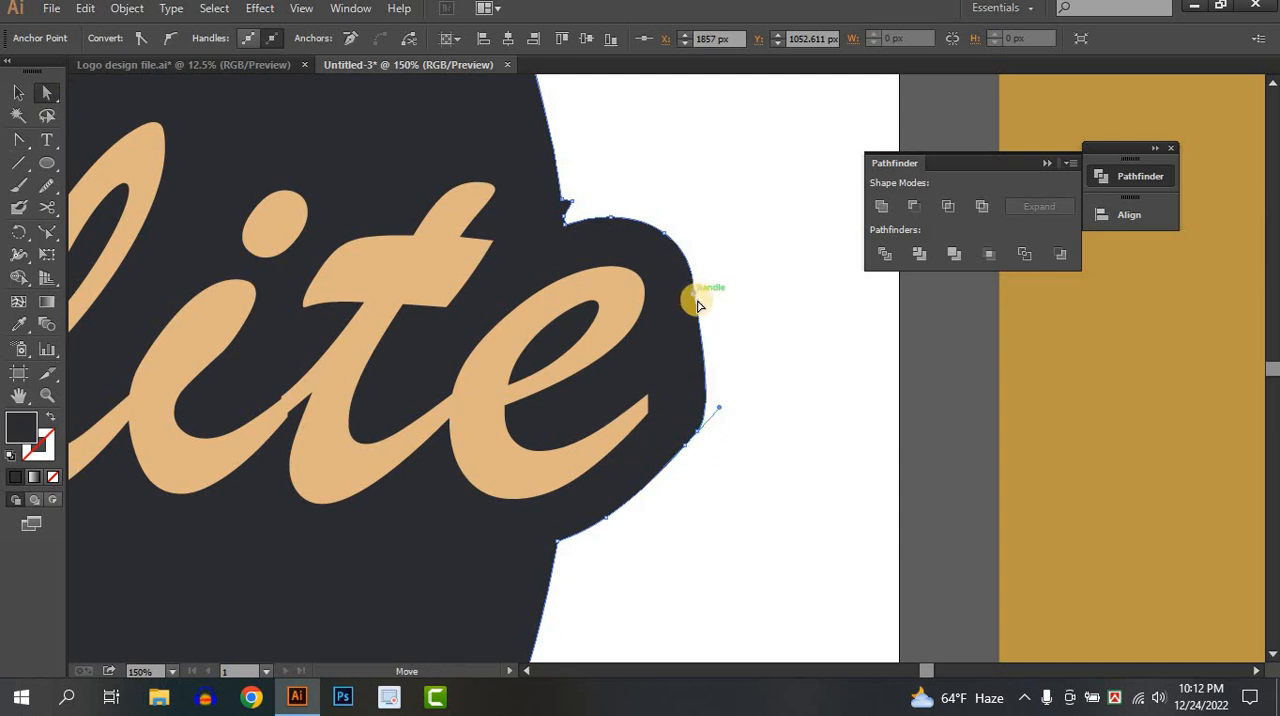
click(696, 433)
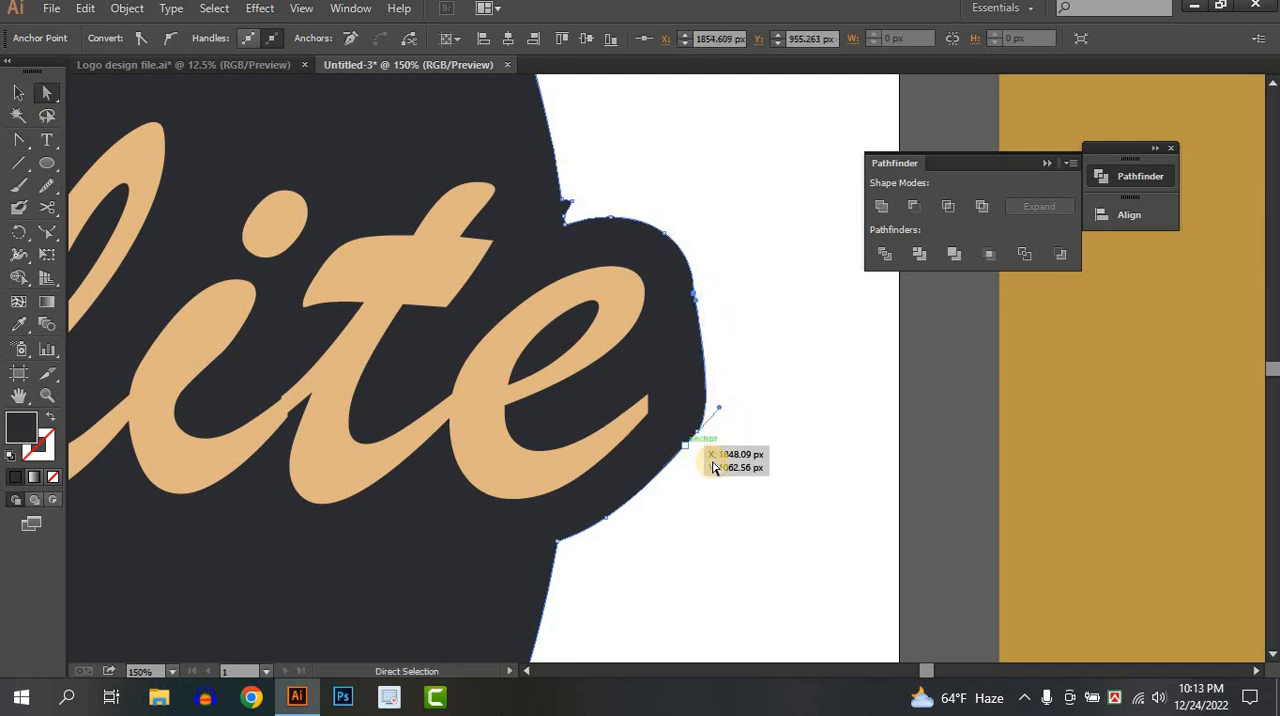
drag(714, 464, 675, 404)
drag(686, 452, 688, 452)
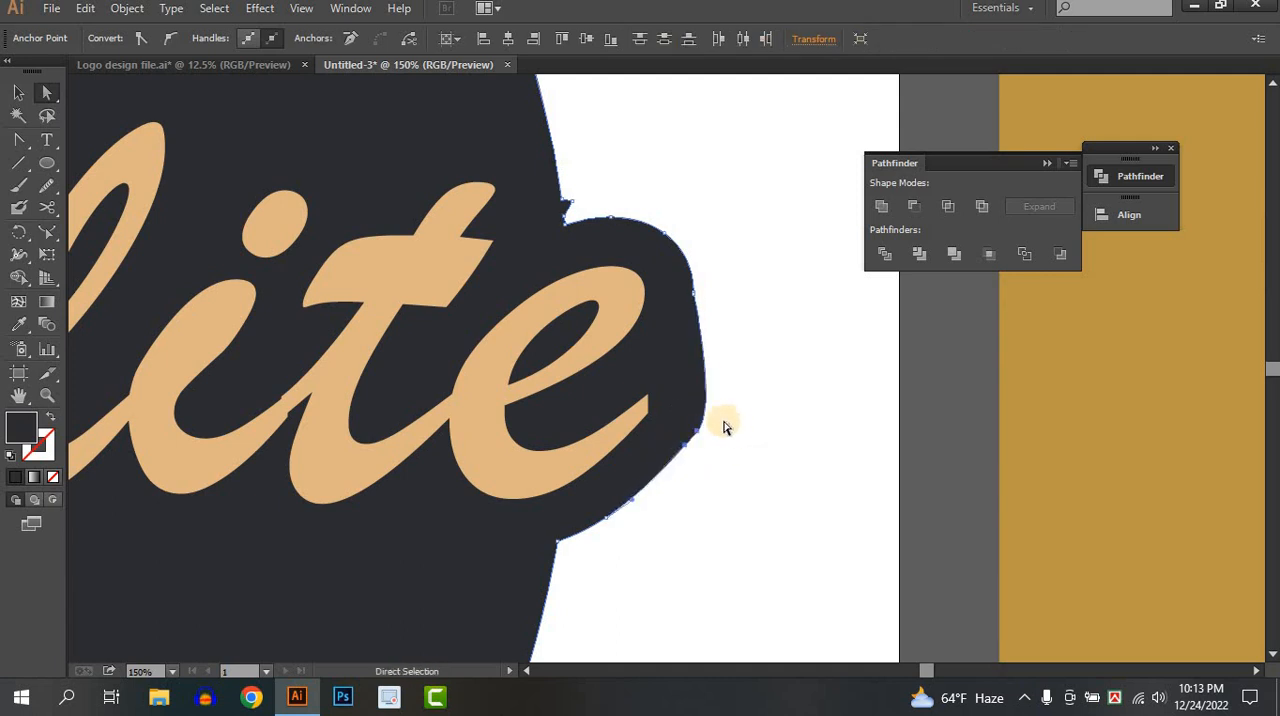
click(712, 426)
click(697, 431)
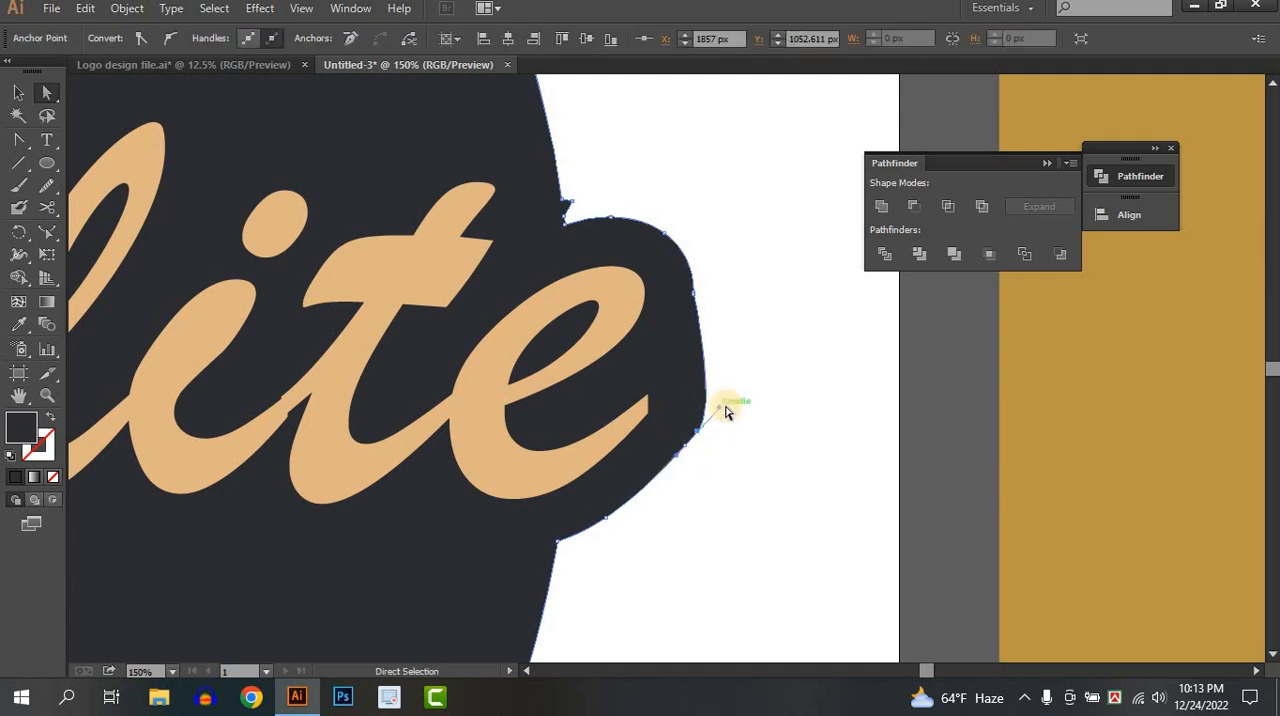
drag(723, 412, 726, 374)
click(800, 334)
Delete the extra anchor that forms a notch just below the rounded edge beside the final "e".
scroll(700, 305, up, 1)
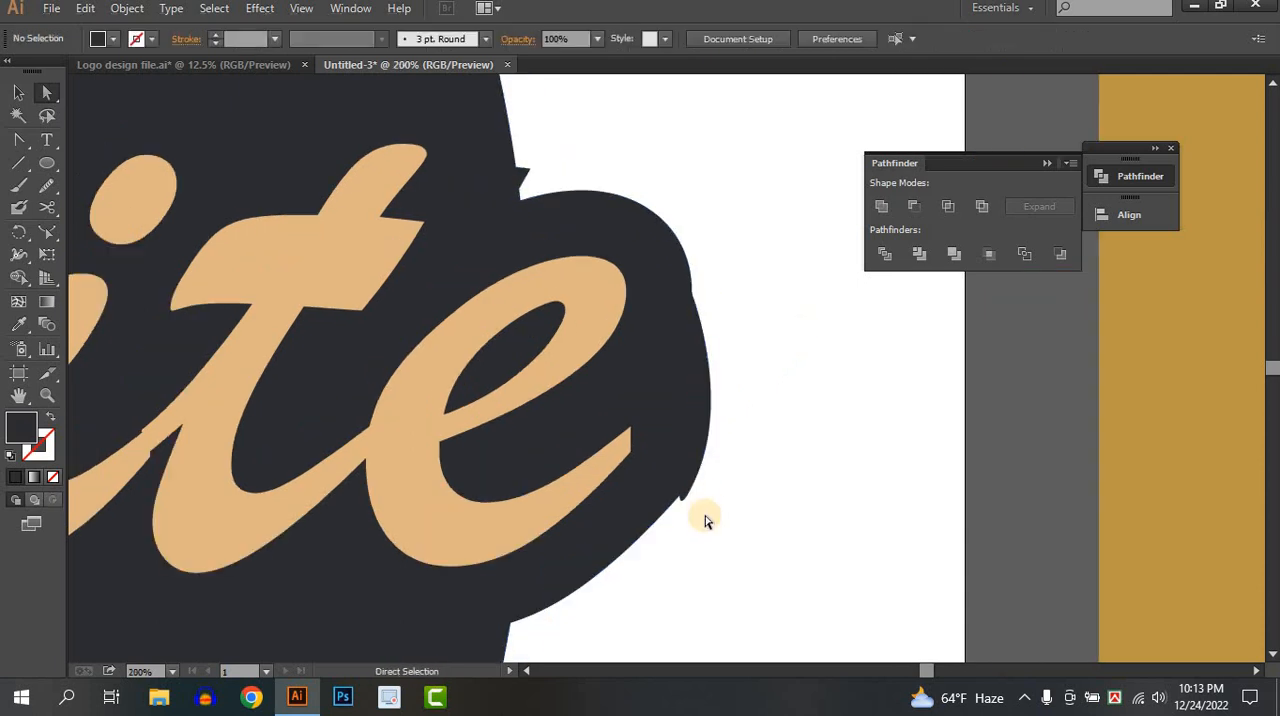
scroll(705, 511, up, 2)
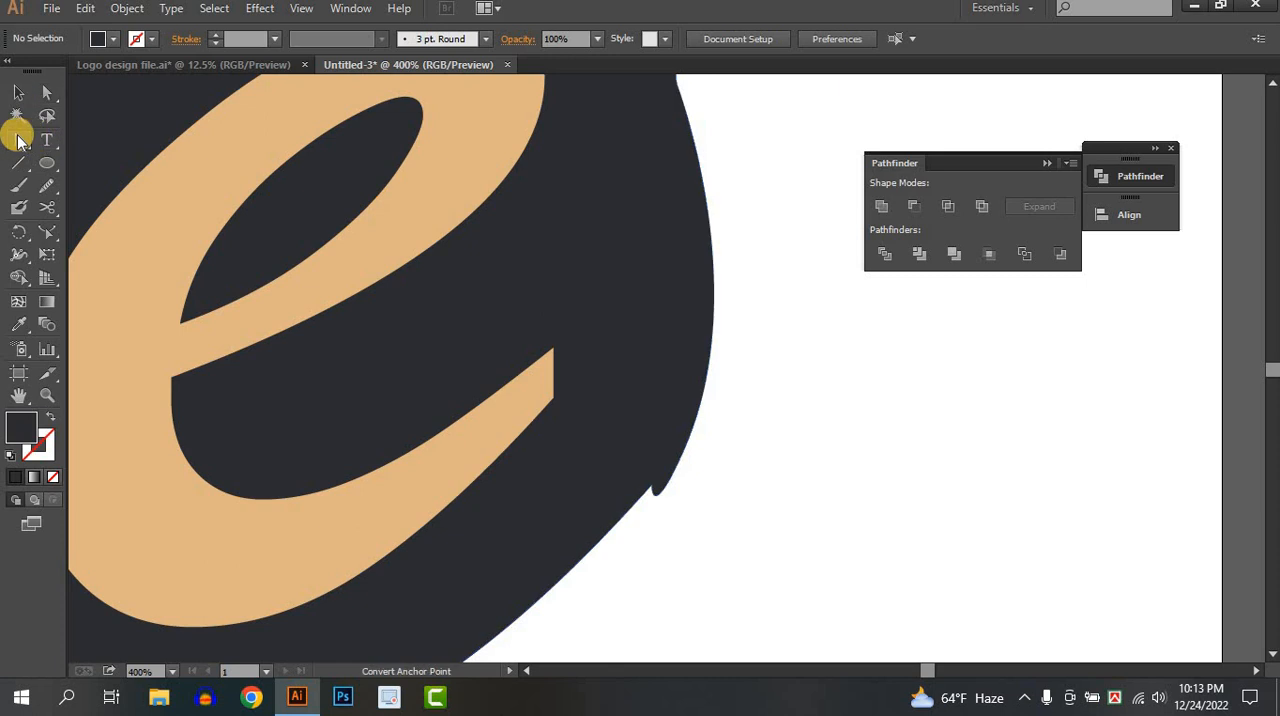
drag(14, 129, 100, 180)
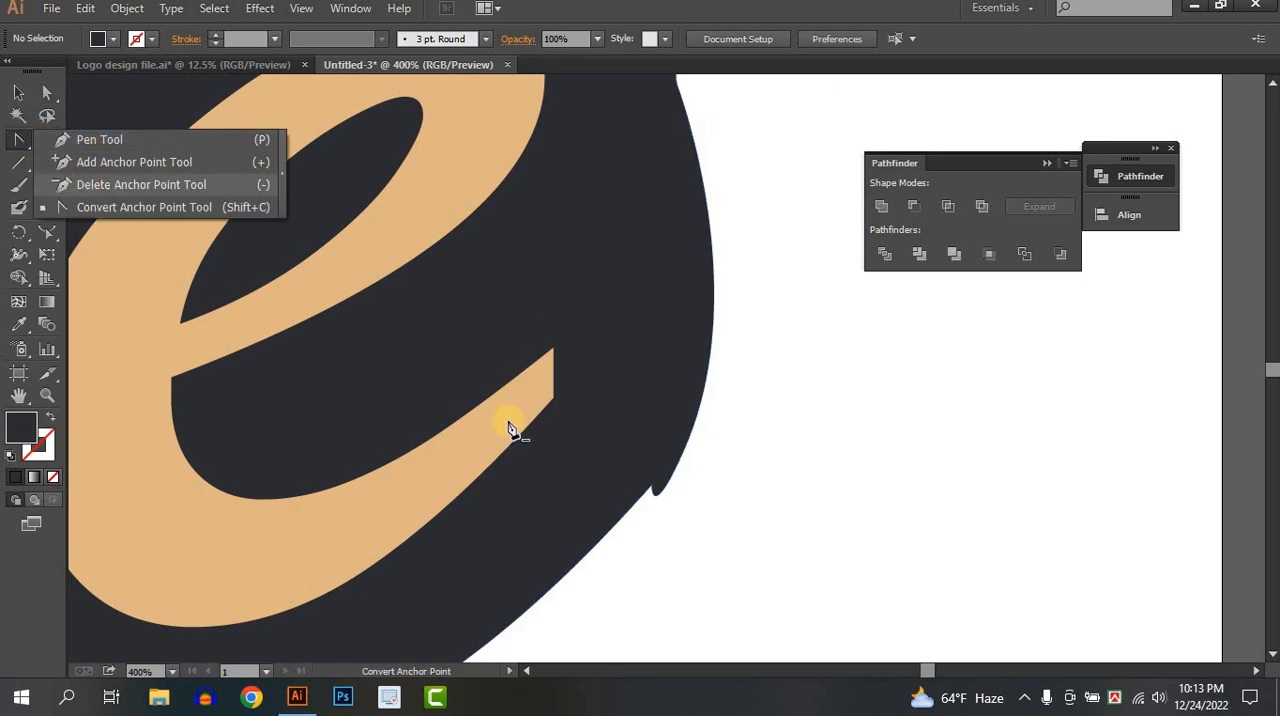
click(649, 489)
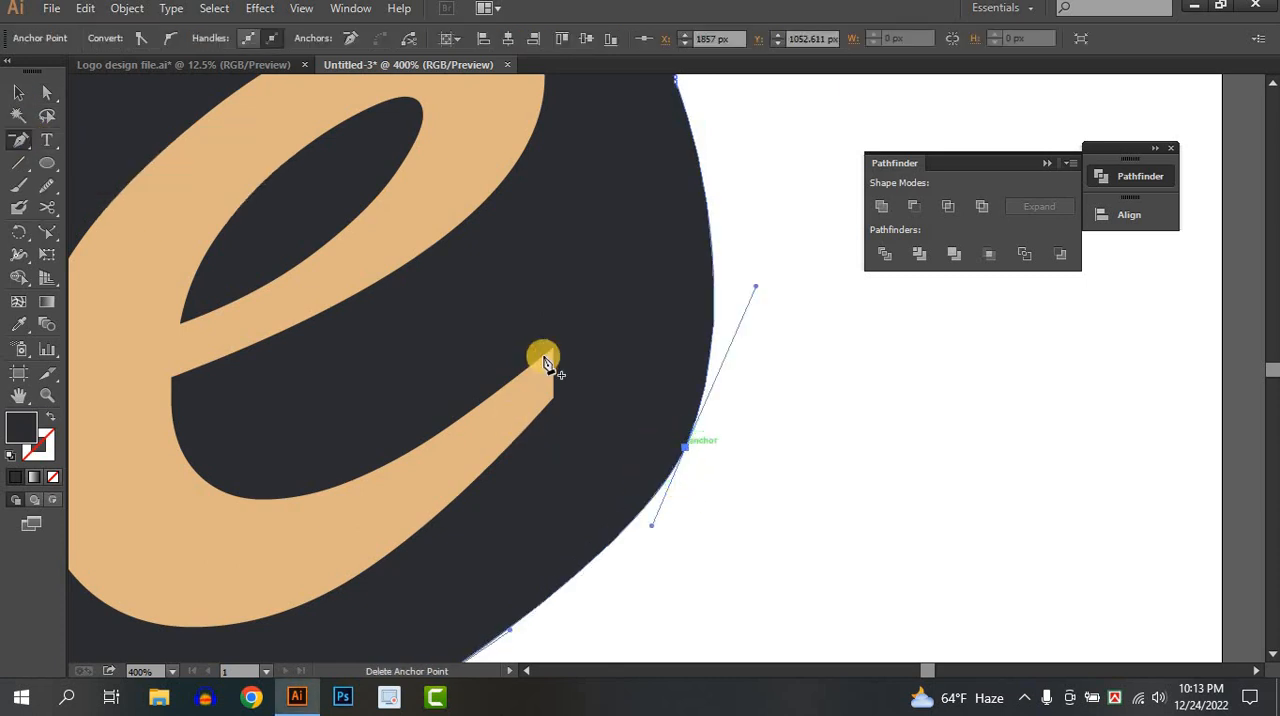
Delete the surplus anchor at the kink above the rounded edge, on the upper side of the final "e".
scroll(629, 290, down, 2)
scroll(596, 294, up, 1)
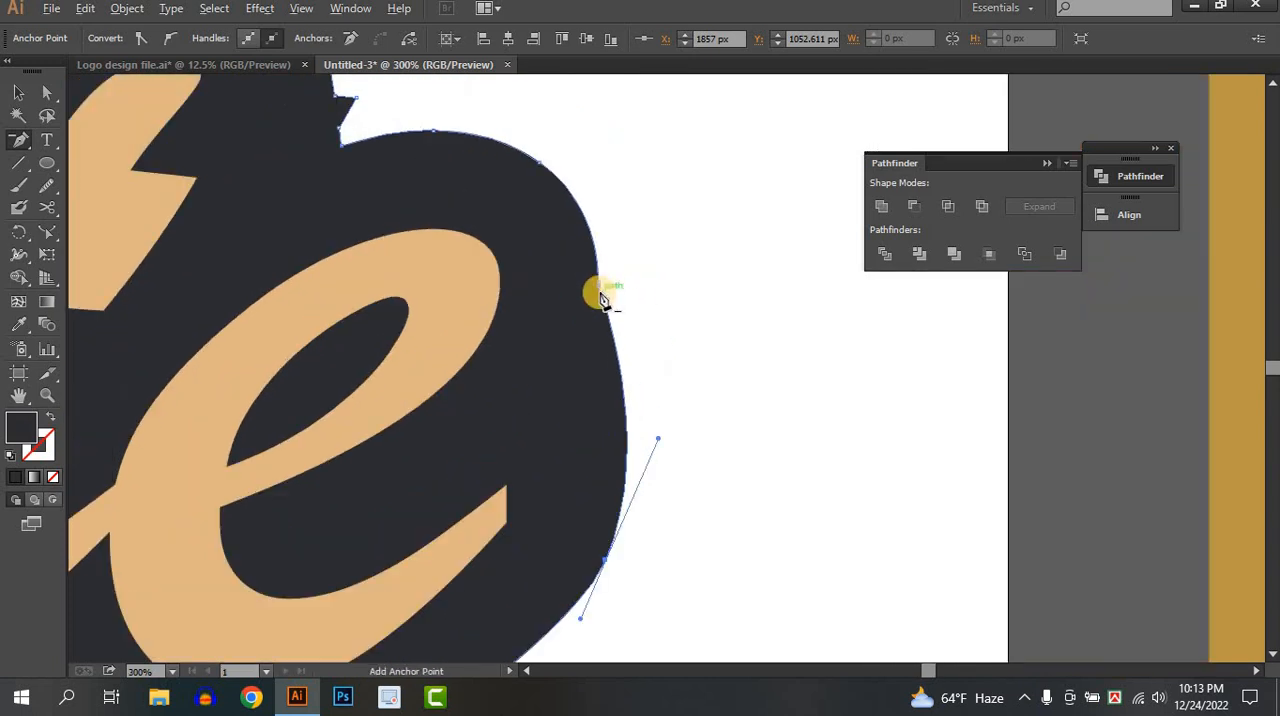
scroll(604, 288, up, 6)
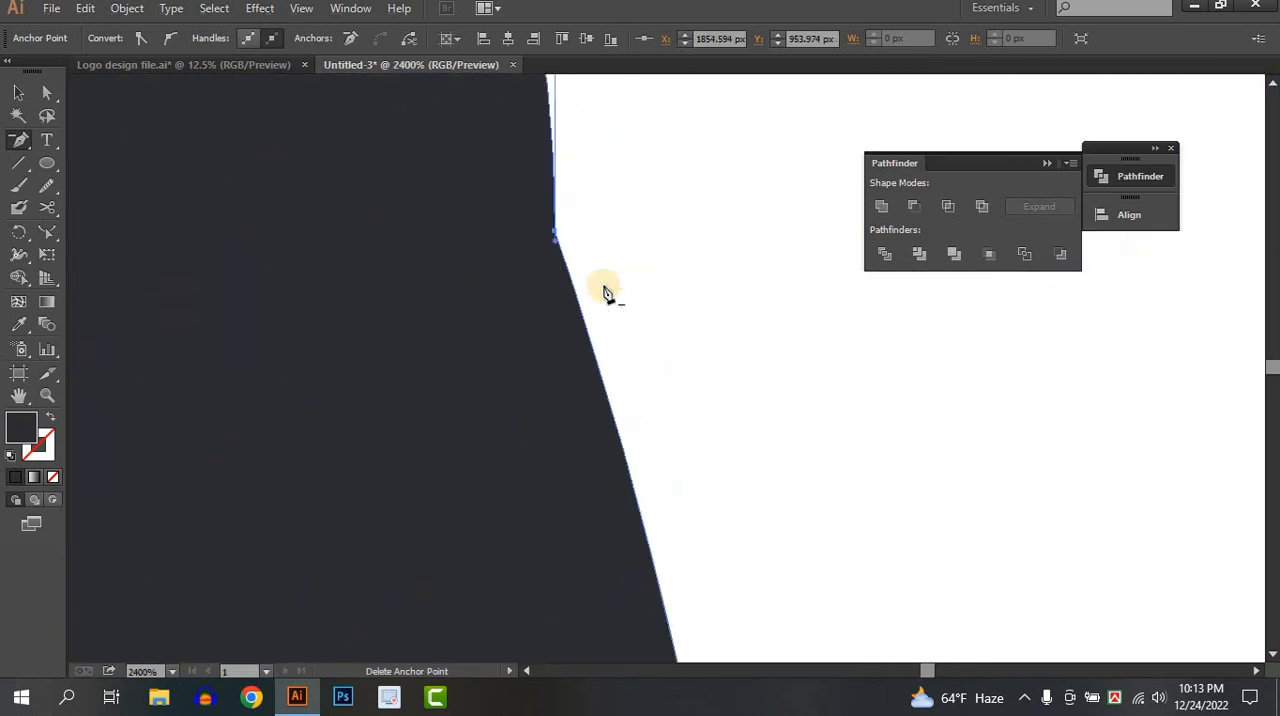
click(557, 245)
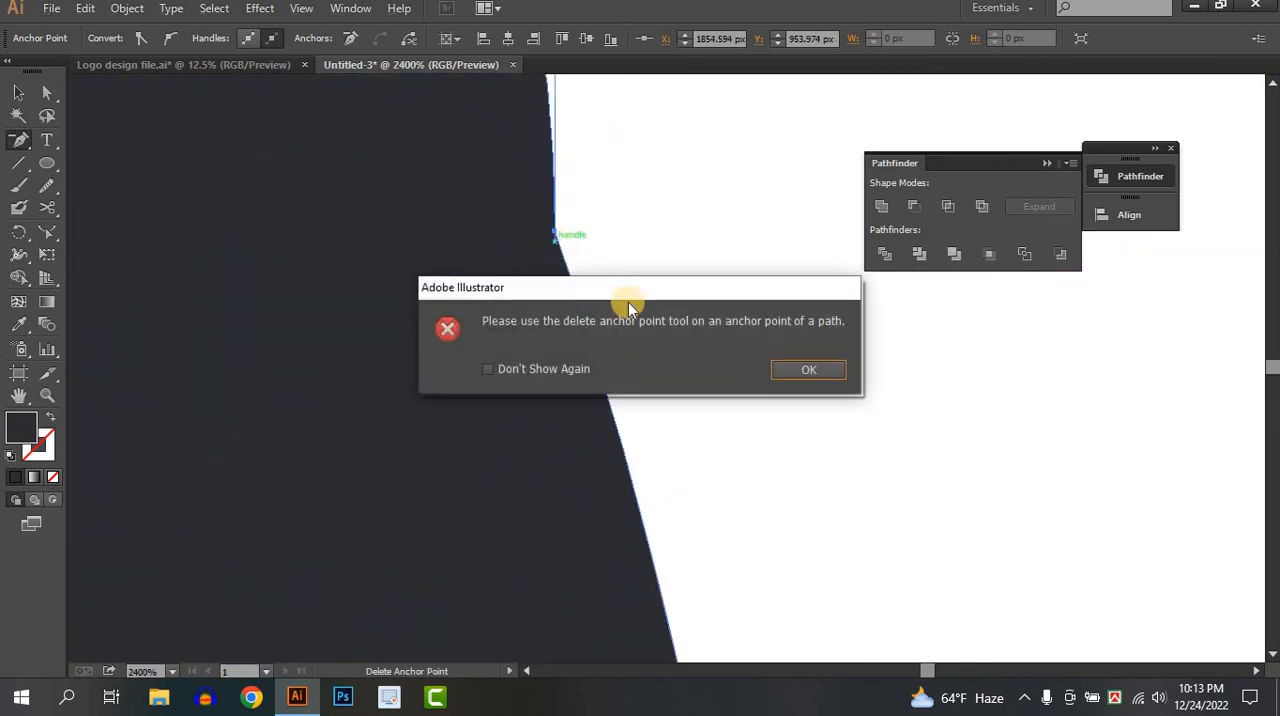
click(792, 376)
click(557, 242)
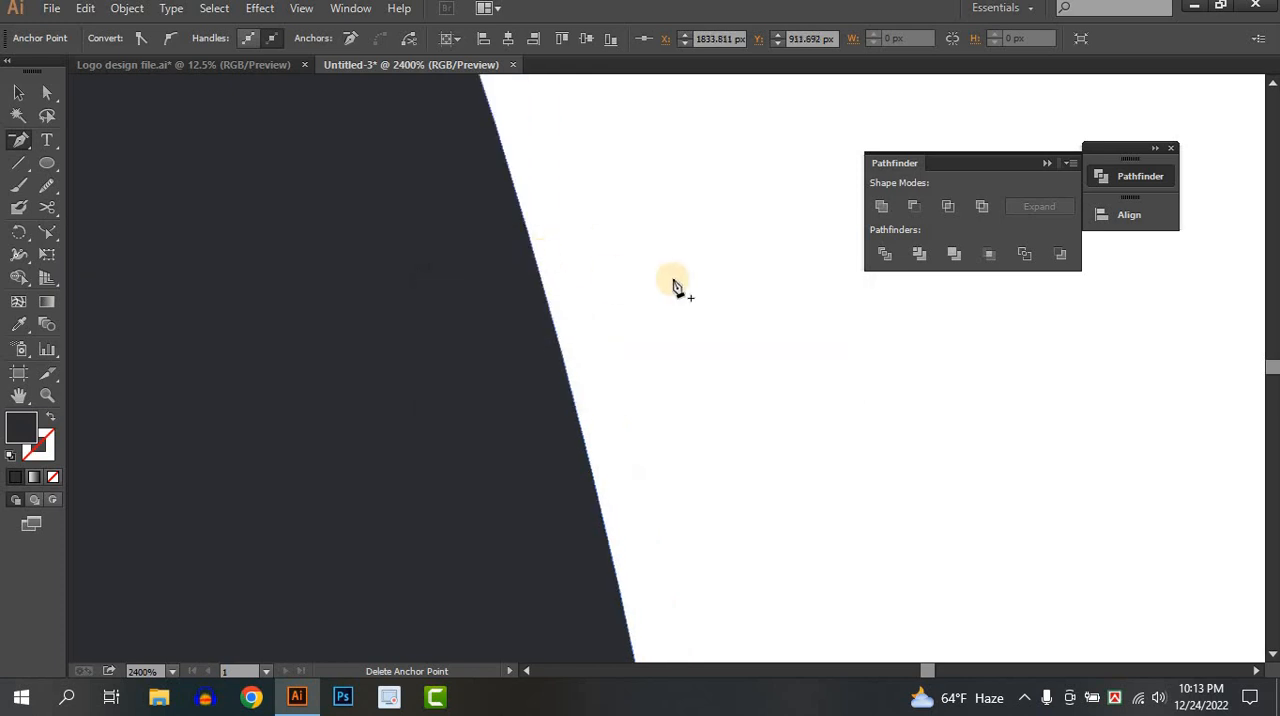
Reshape the badge background's curve around the final "e" with Direct Selection by adjusting its upper and lower curve handles.
scroll(674, 287, down, 7)
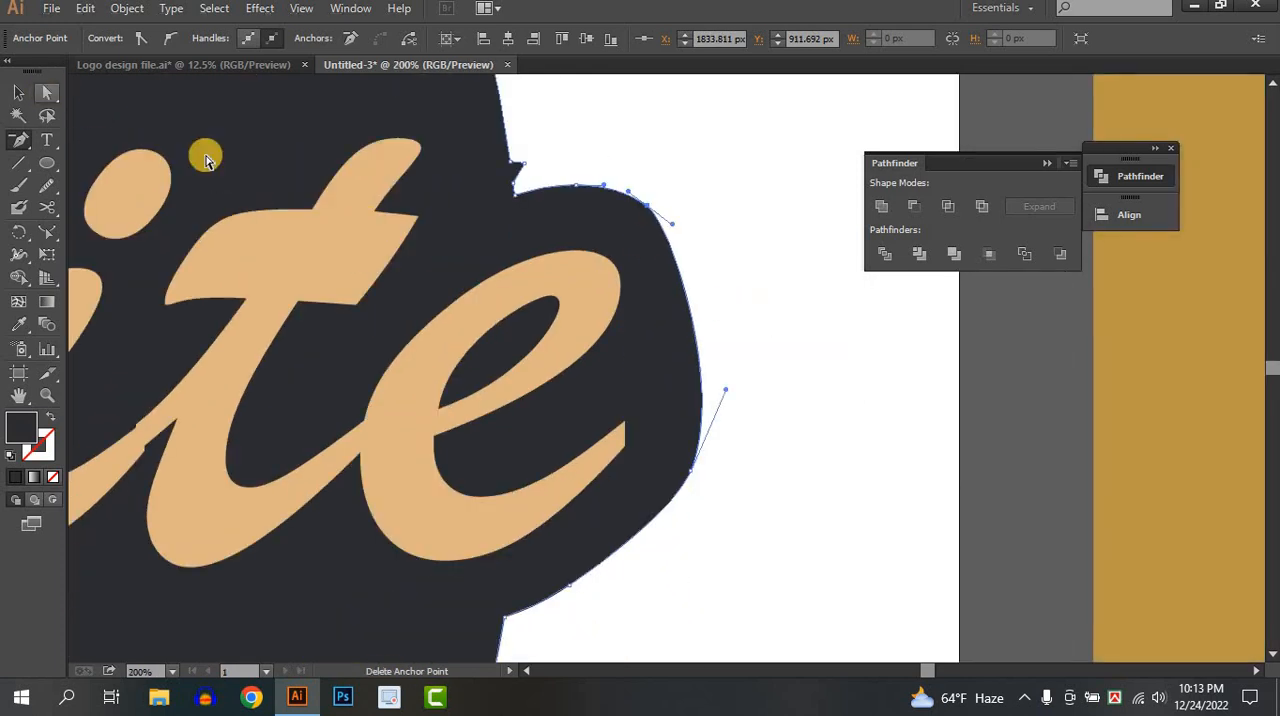
key(a)
drag(684, 234, 697, 254)
drag(697, 477, 671, 466)
click(772, 459)
Examine the whole logo beside the reference image, checking the background contour around the lettering and the ring lines.
scroll(773, 455, down, 6)
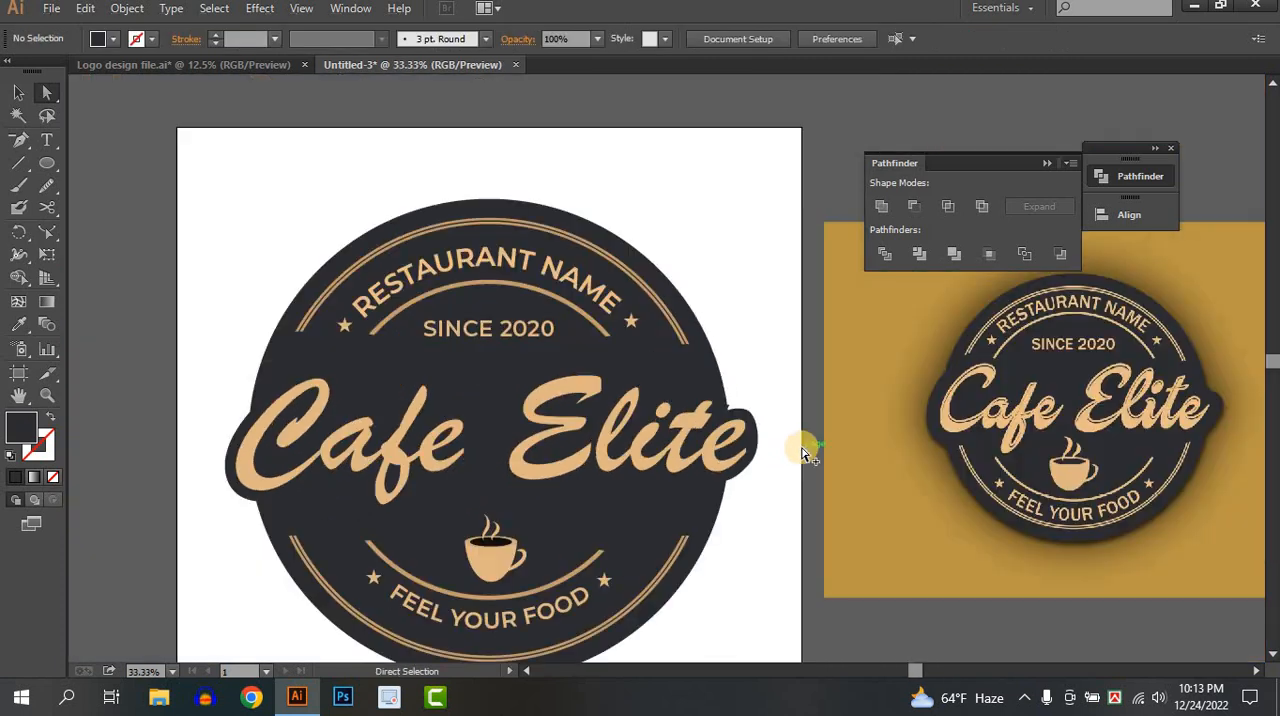
click(17, 95)
click(488, 298)
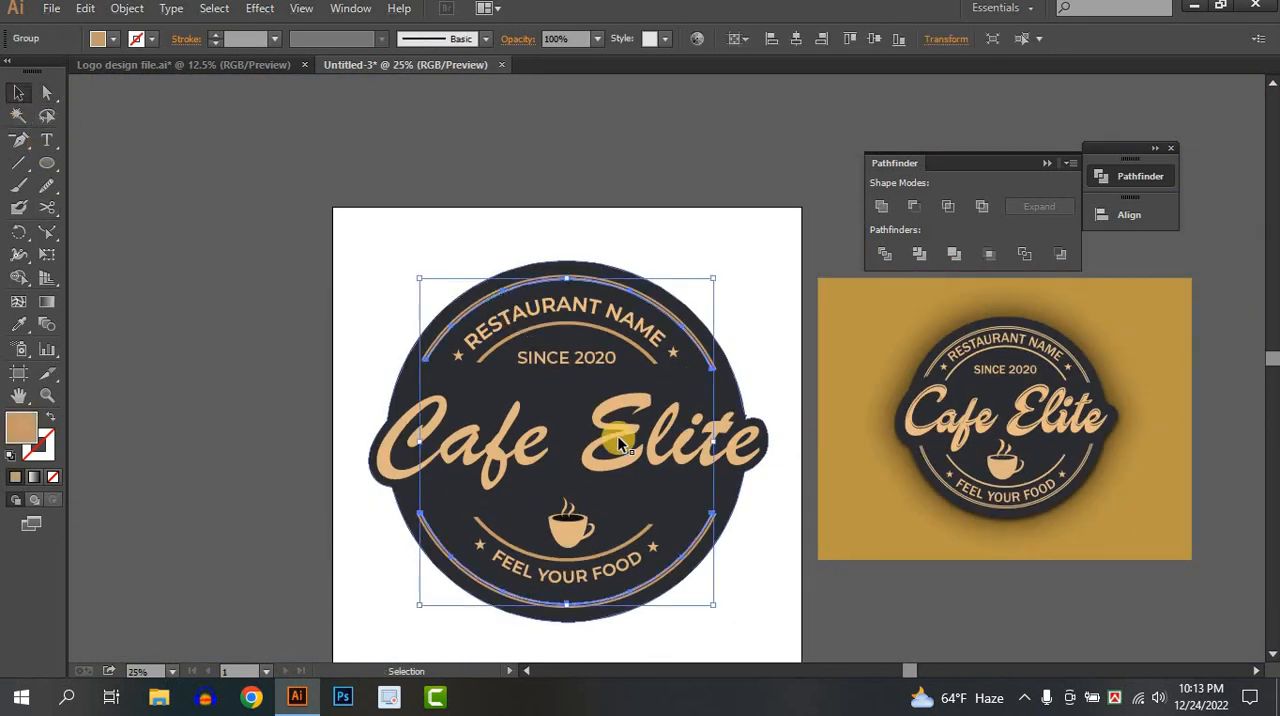
scroll(640, 453, up, 1)
drag(700, 437, 656, 357)
click(766, 542)
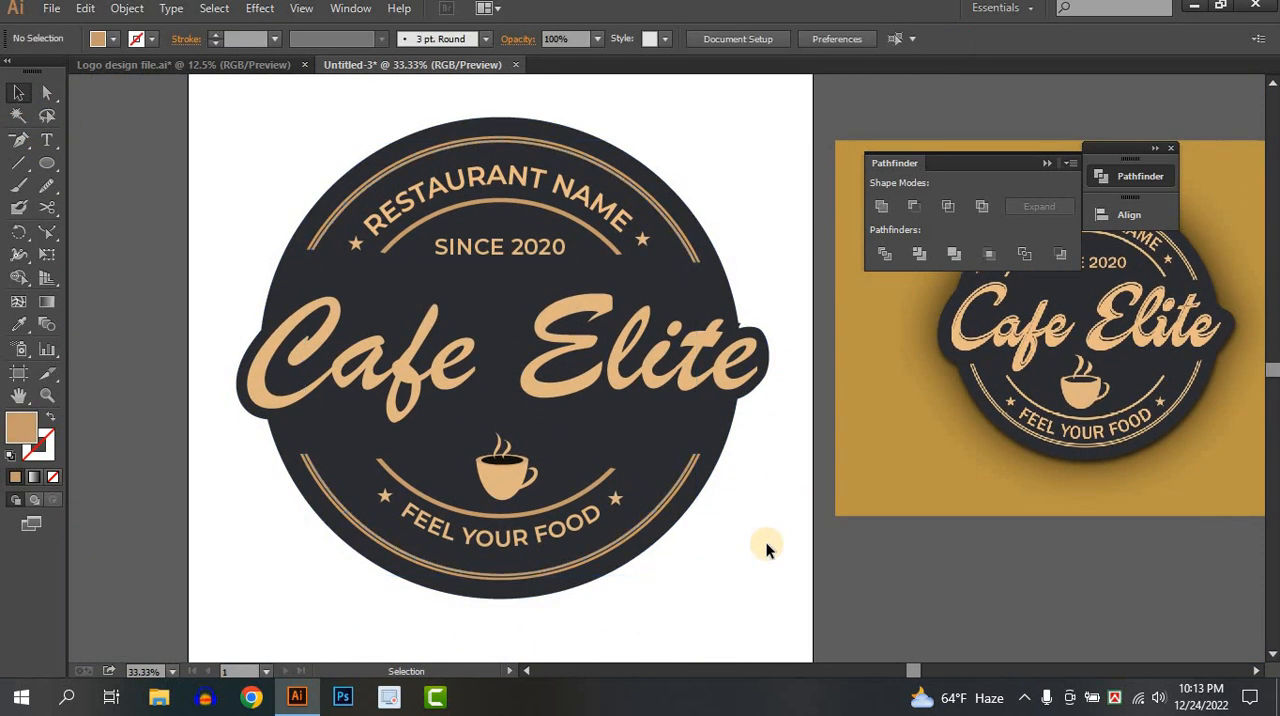
drag(766, 542, 594, 512)
scroll(730, 538, down, 1)
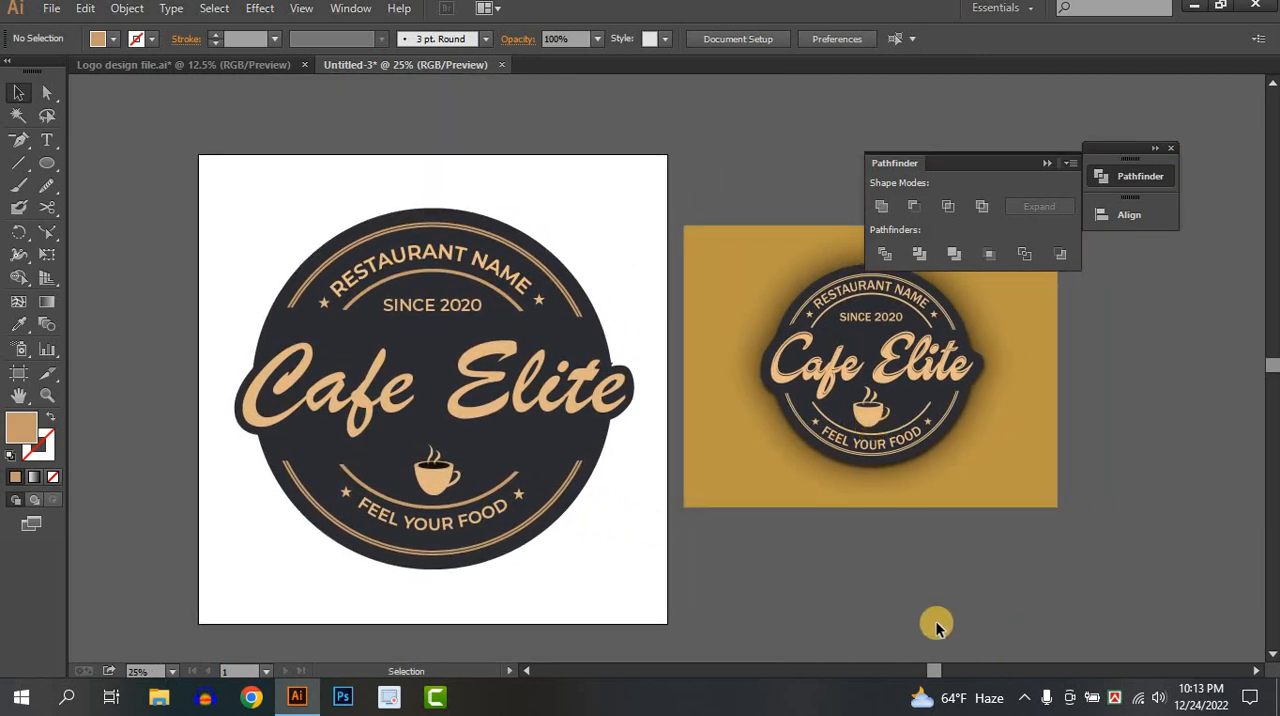
drag(618, 557, 354, 145)
click(932, 540)
drag(932, 538, 863, 518)
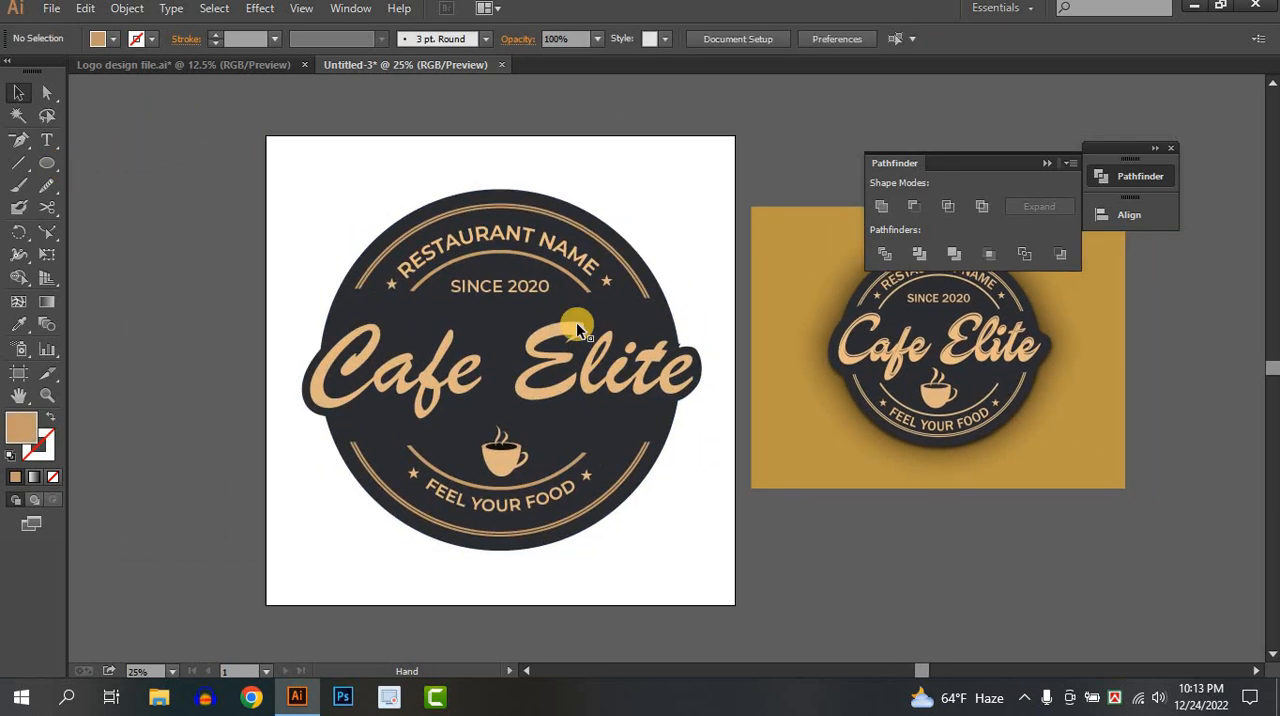
Convert the "SINCE 2020" text to outlines and deselect it.
right_click(491, 283)
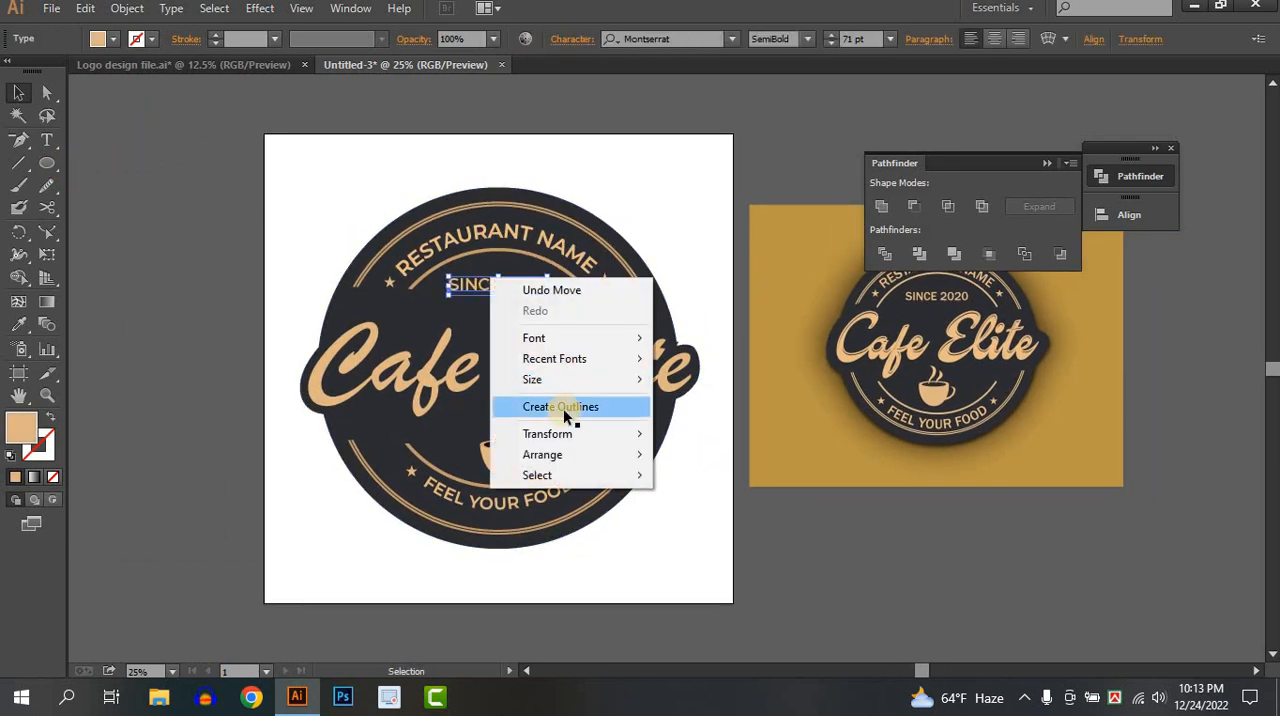
click(563, 408)
click(871, 557)
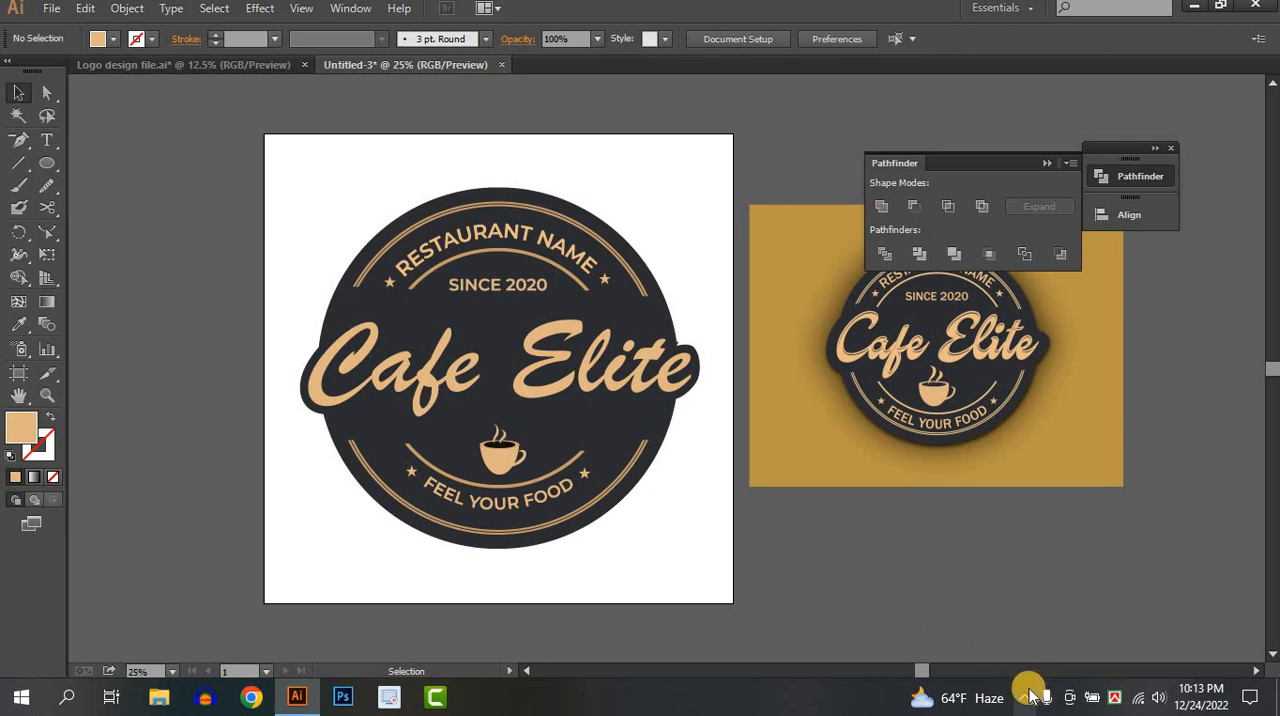